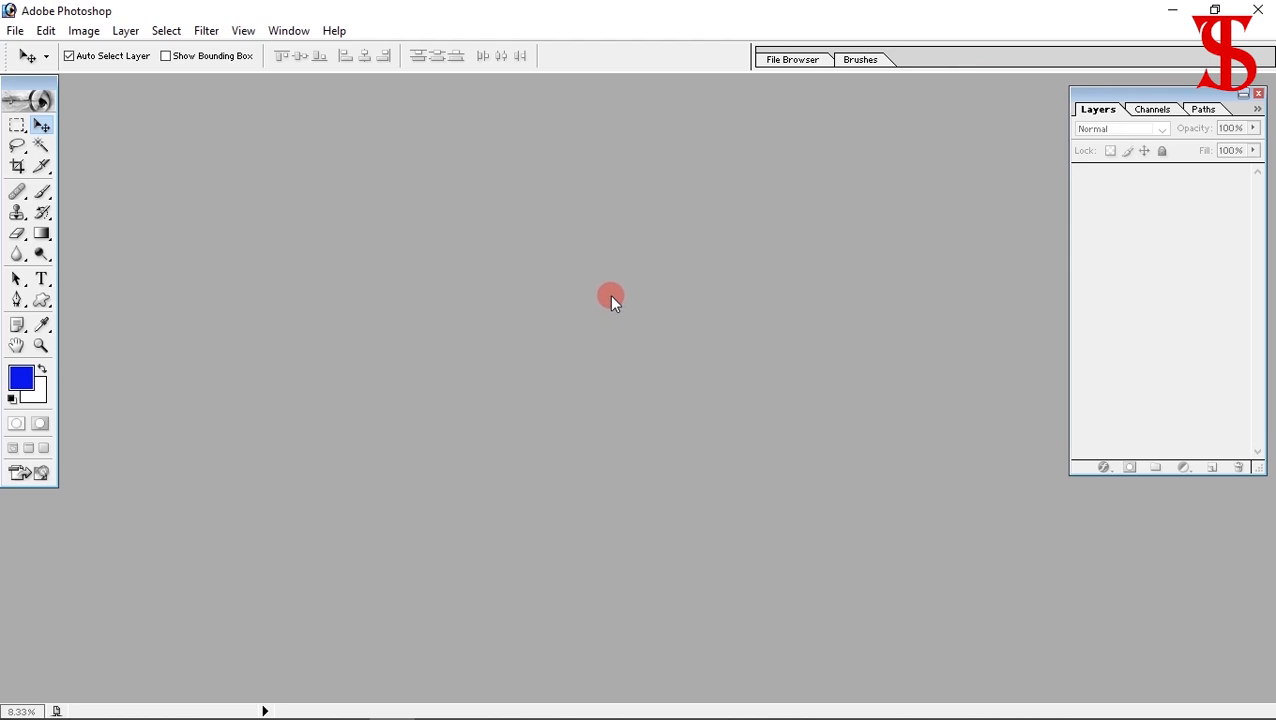
Switch to the browser, skim the sonvirtech.com article about the Crop Tool in Adobe Photoshop 7.0, and return to Photoshop
left_click(254, 701)
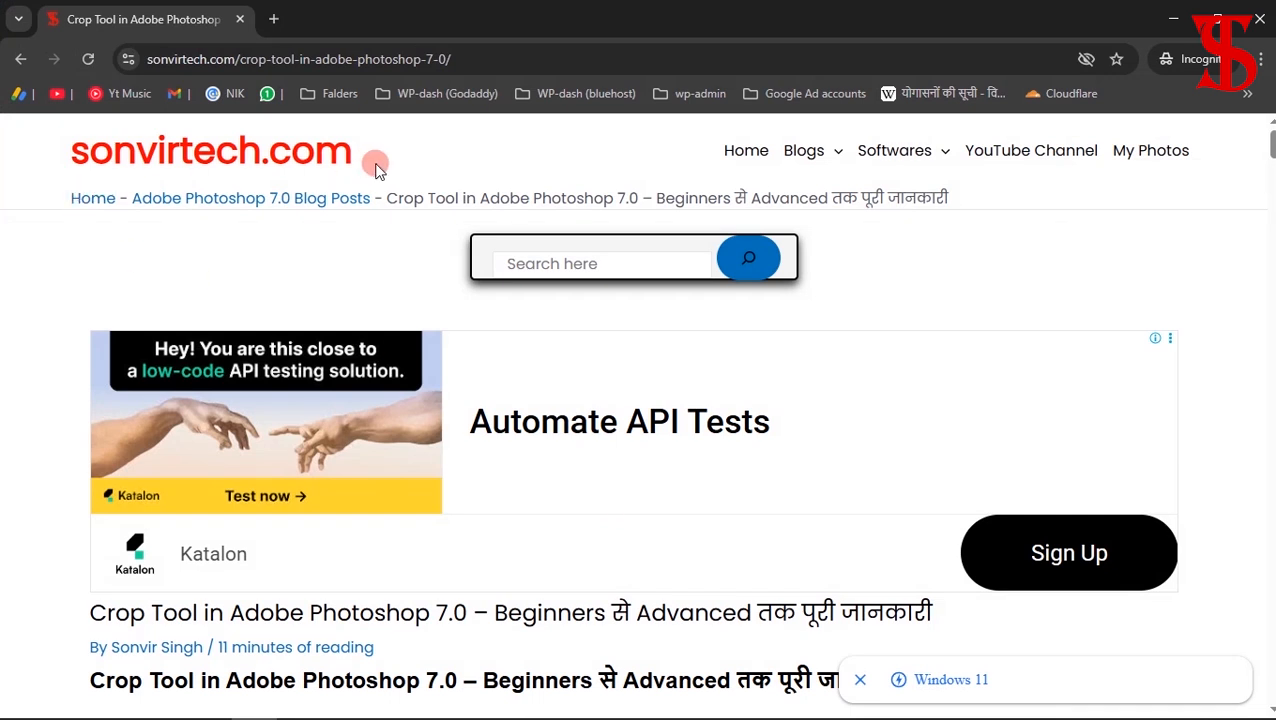
scroll(615, 535, "down", 3)
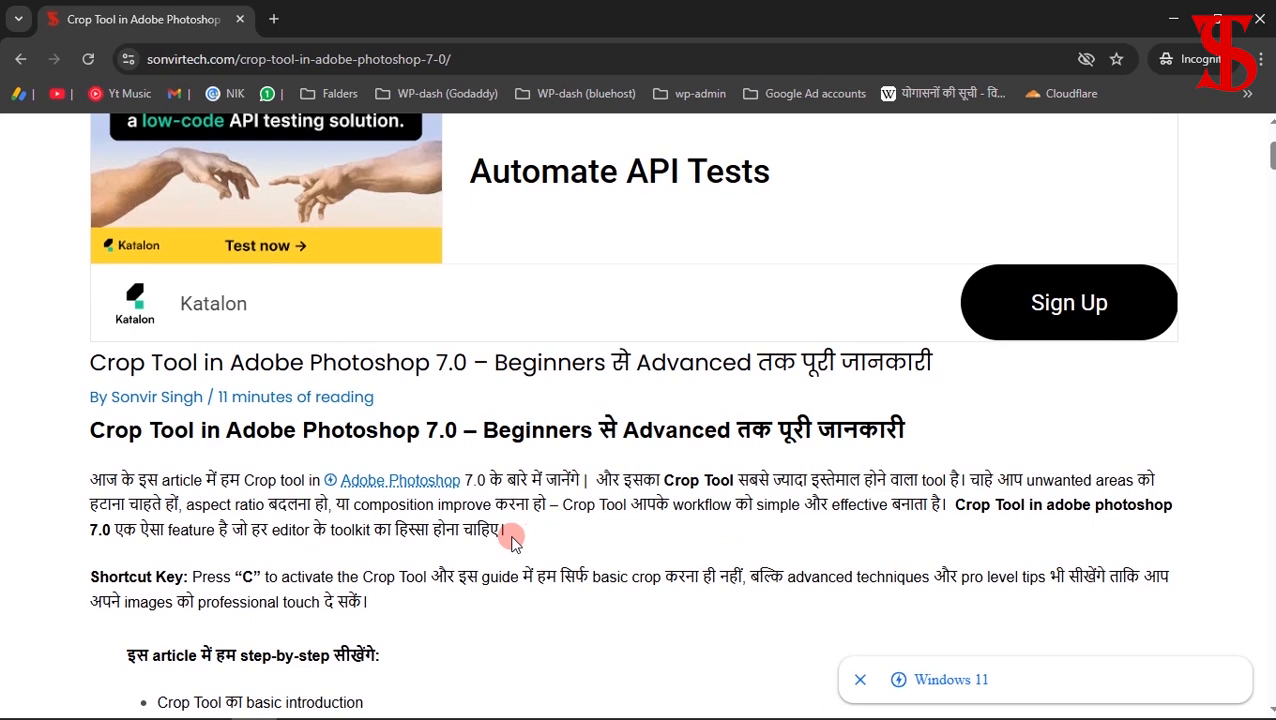
scroll(511, 540, "down", 20)
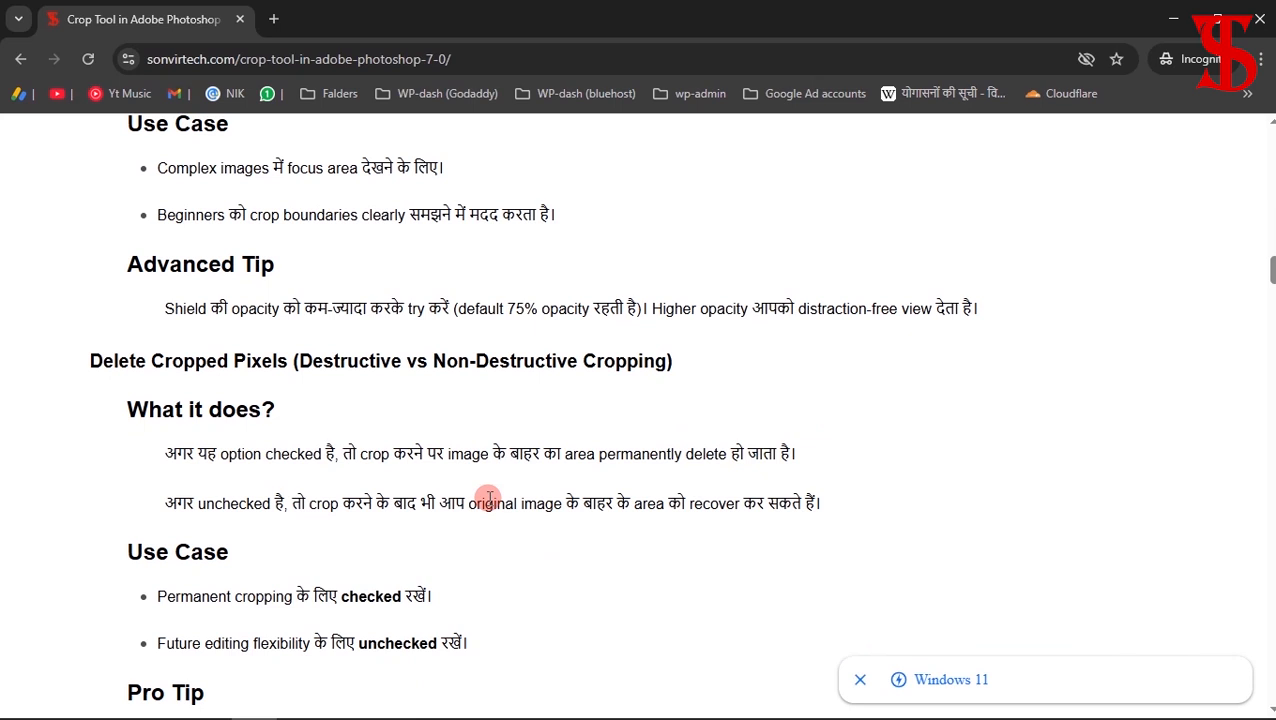
scroll(491, 498, "down", 7)
key("Home")
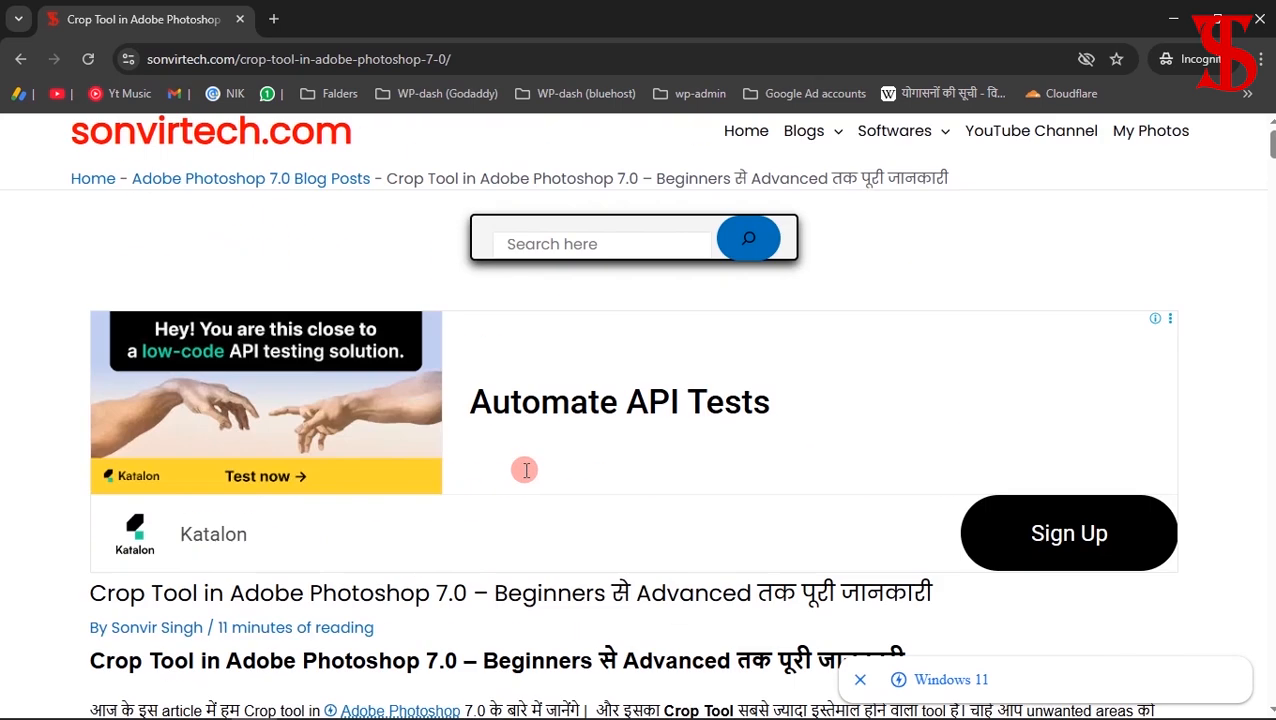
left_click(1173, 19)
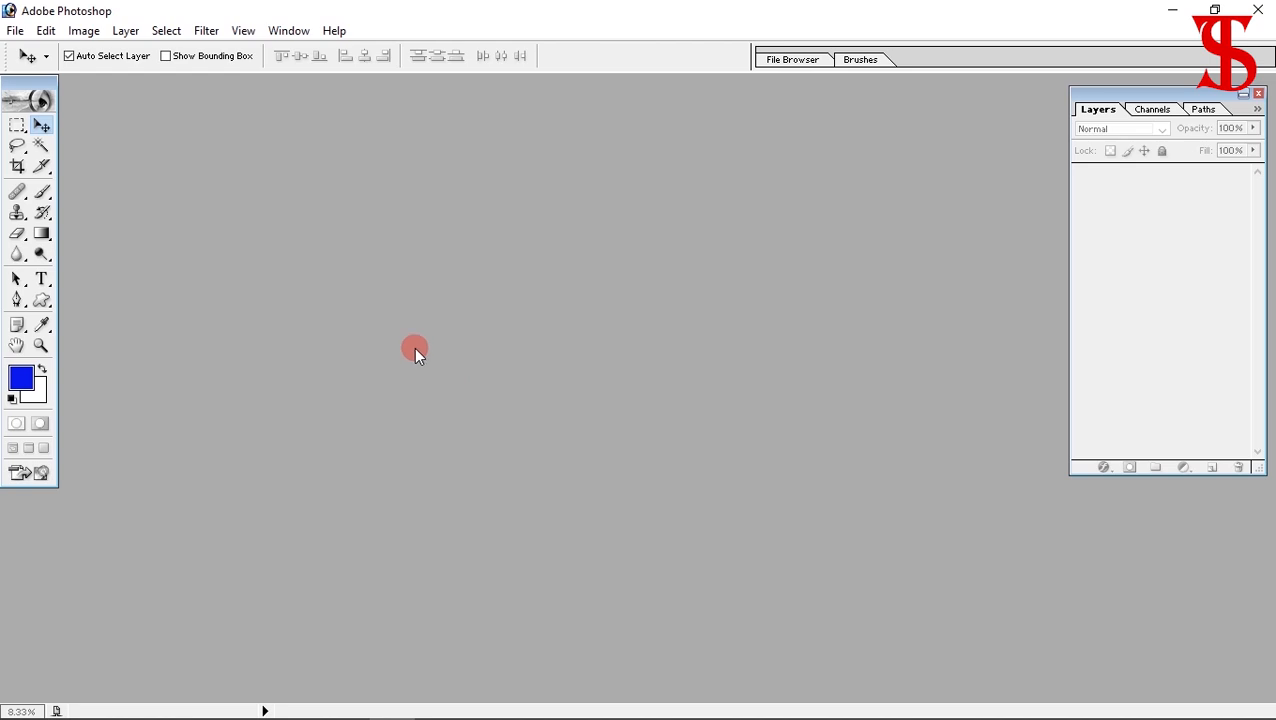
Activate the Crop tool
key("c")
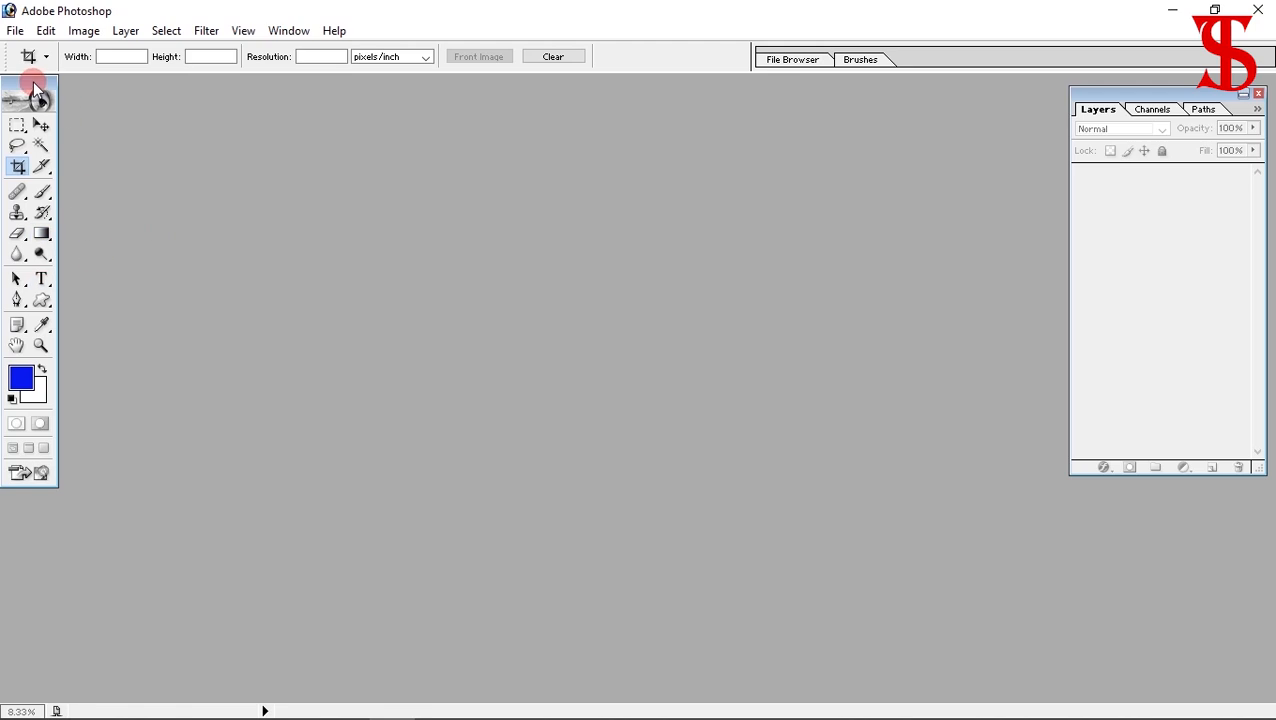
left_click(17, 255)
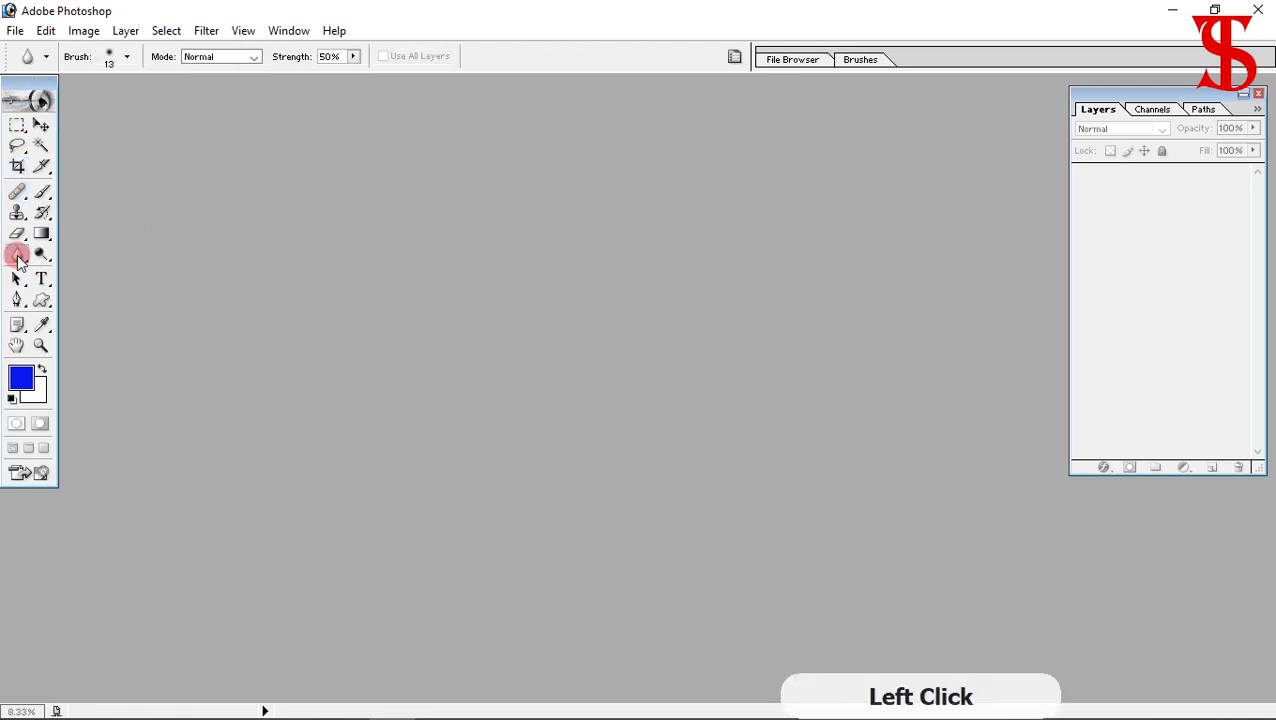
key("c")
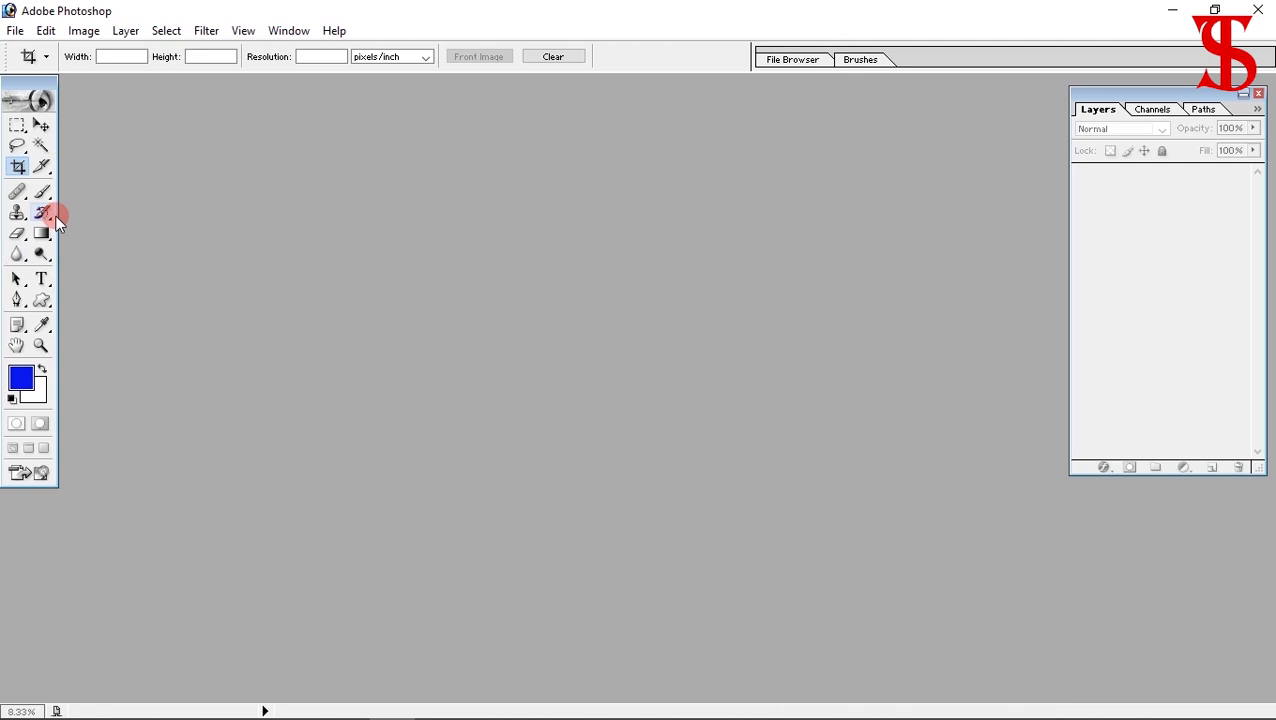
left_click(17, 168)
double_click(464, 352)
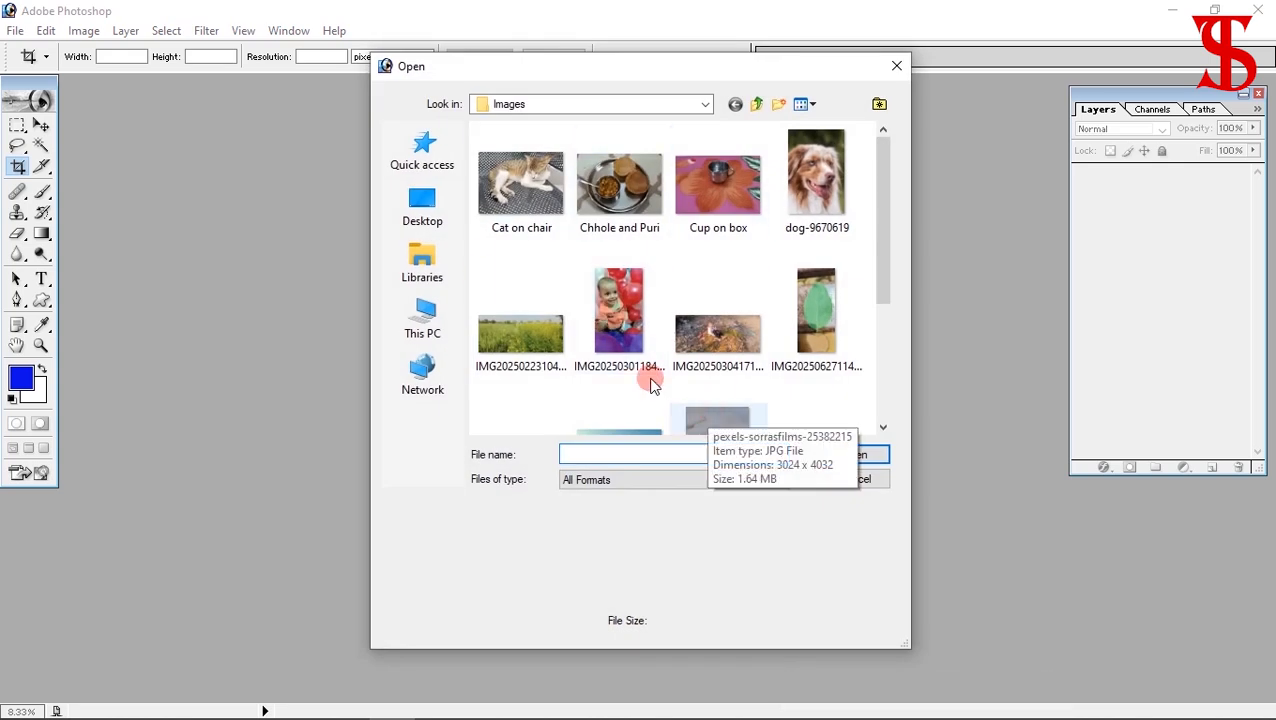
left_click(745, 345)
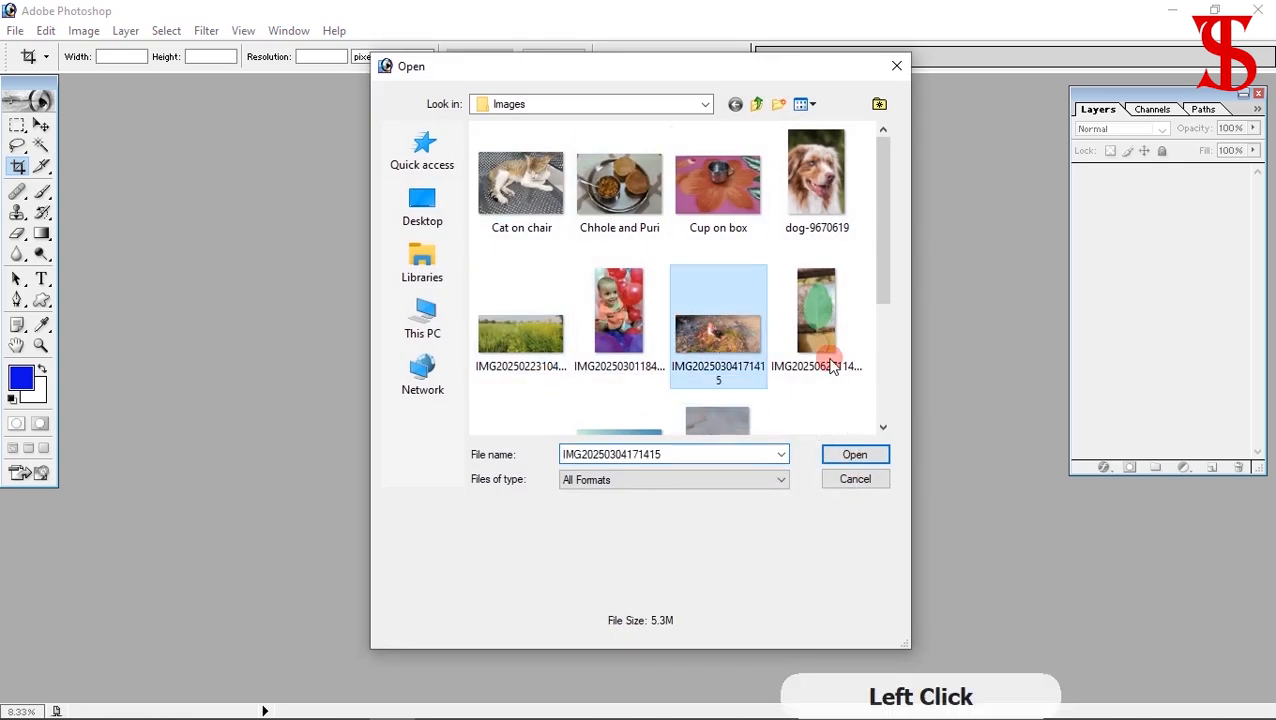
left_click(855, 454)
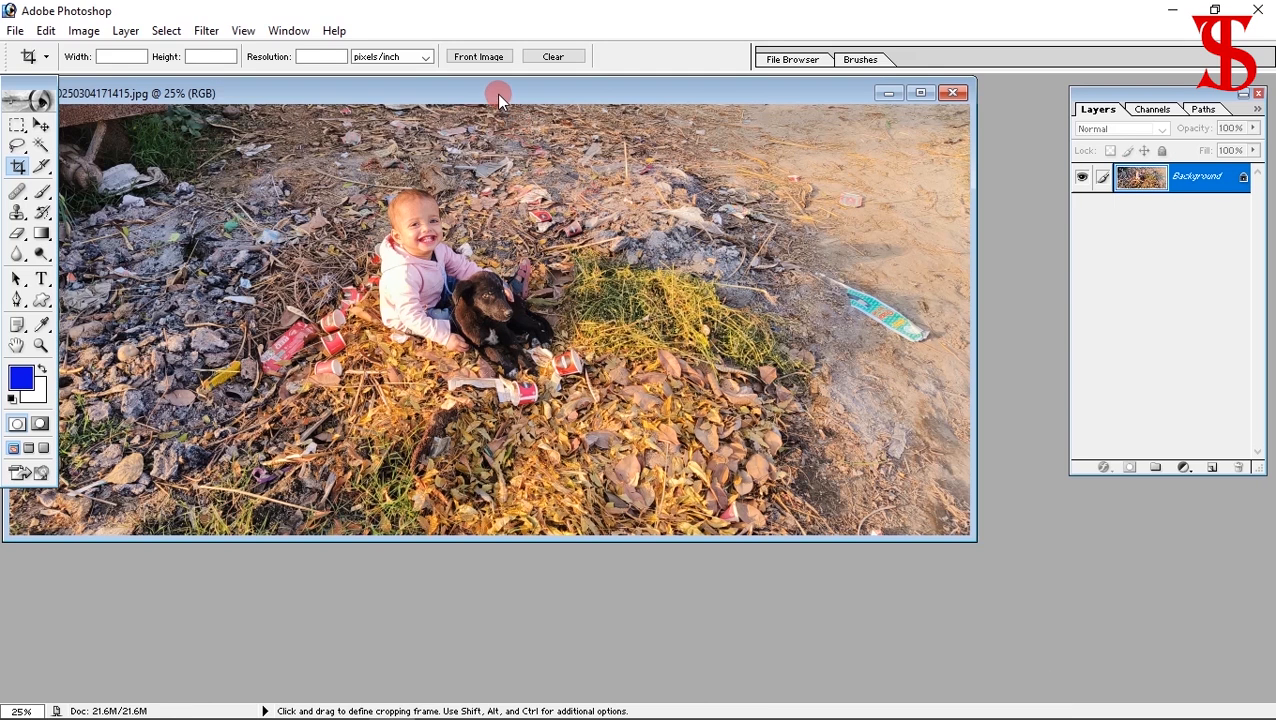
left_click_drag(496, 94, 563, 119)
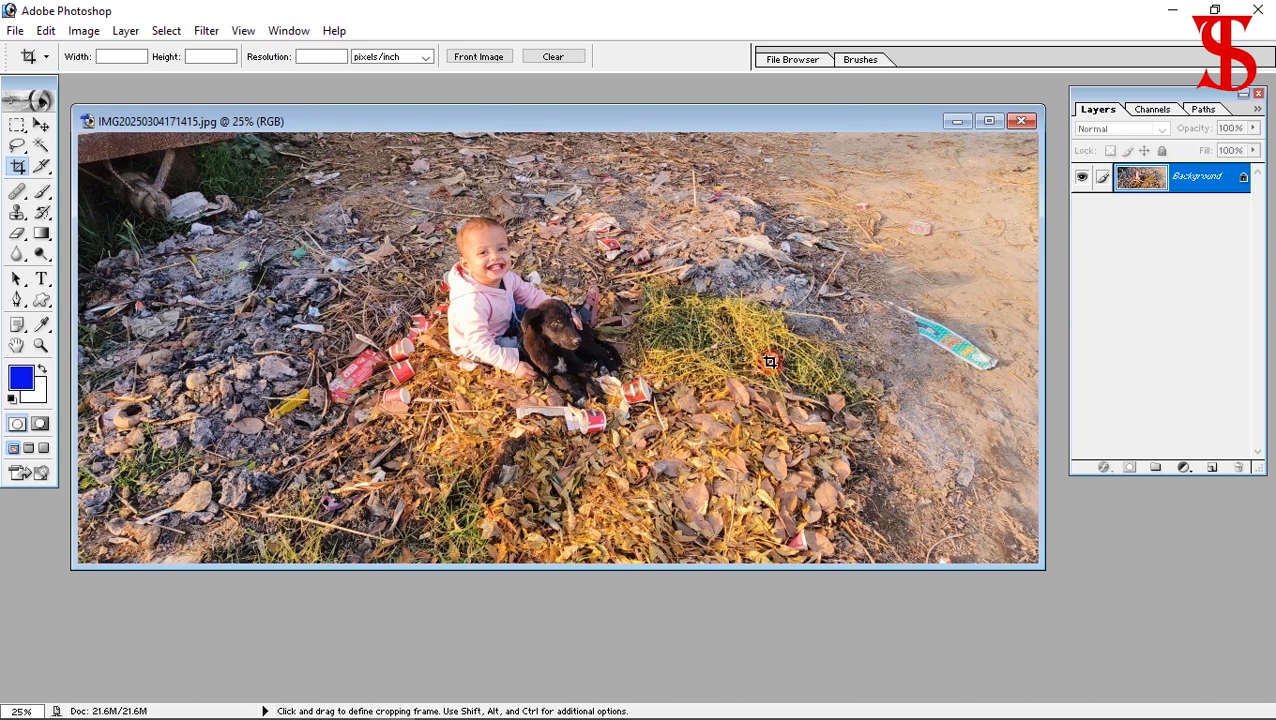
left_click_drag(576, 125, 593, 128)
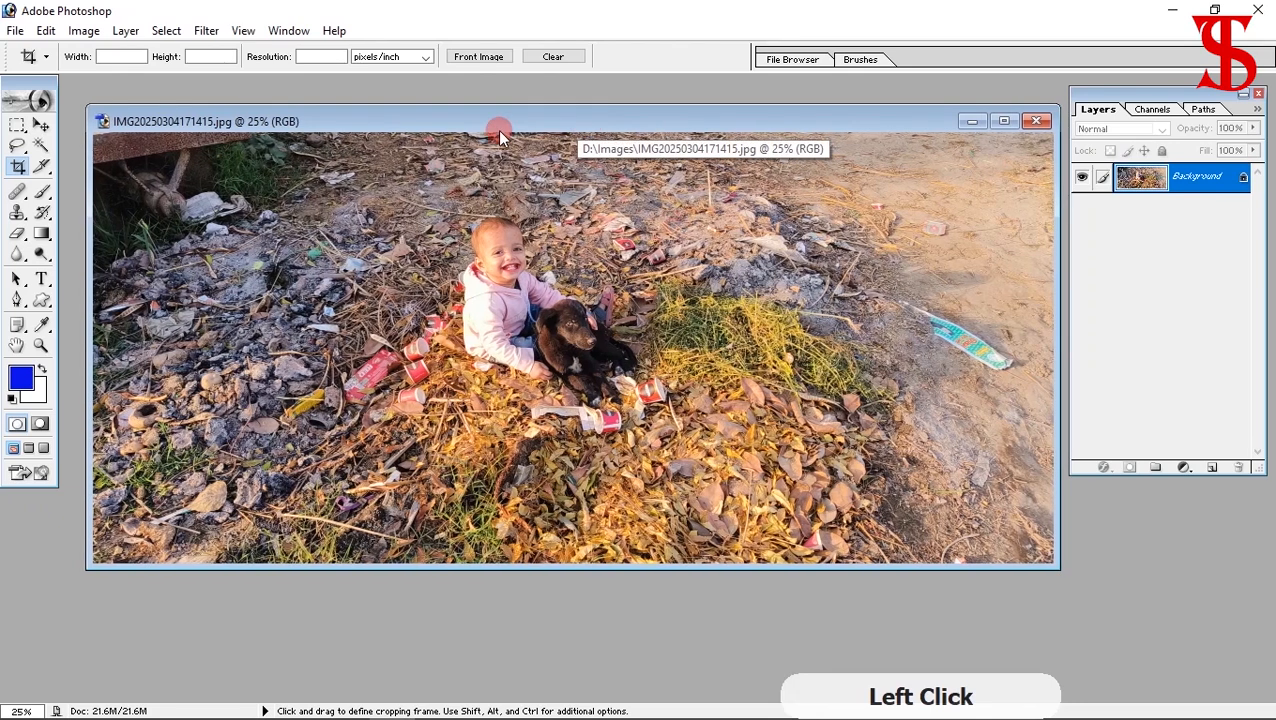
left_click(18, 166)
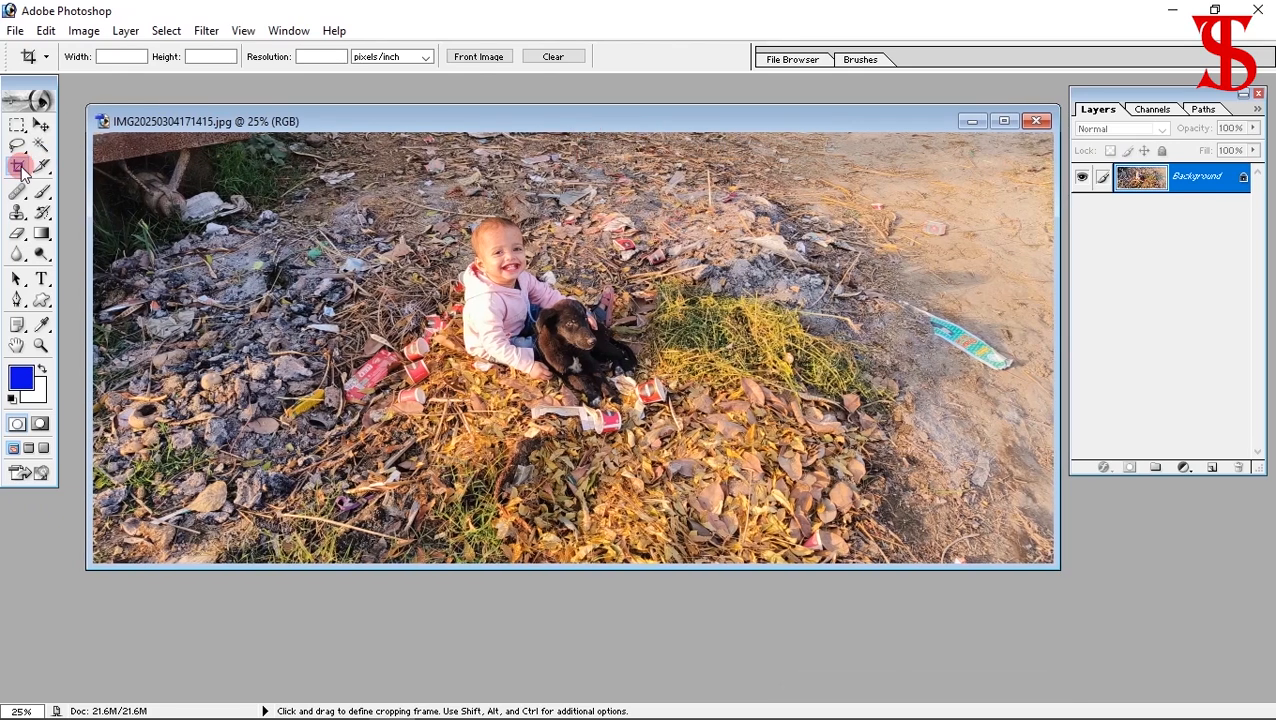
left_click(20, 167)
left_click(362, 168)
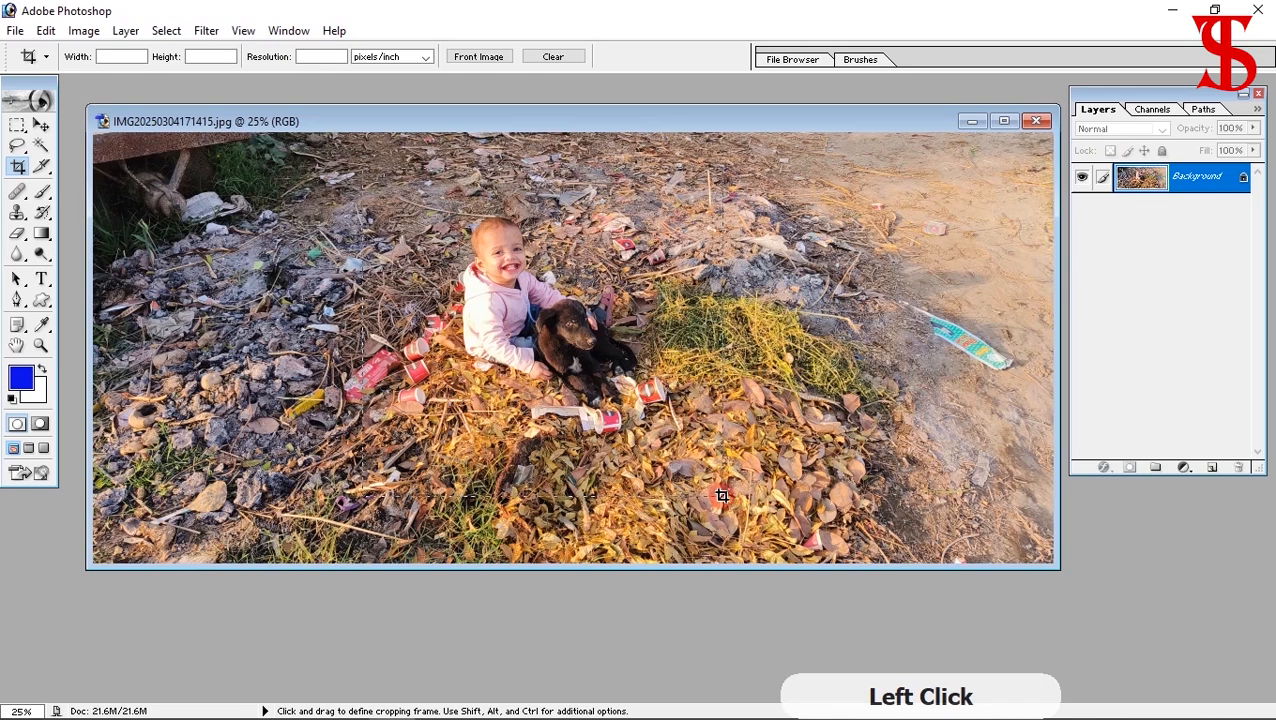
key("space")
left_click_drag(721, 495, 714, 494)
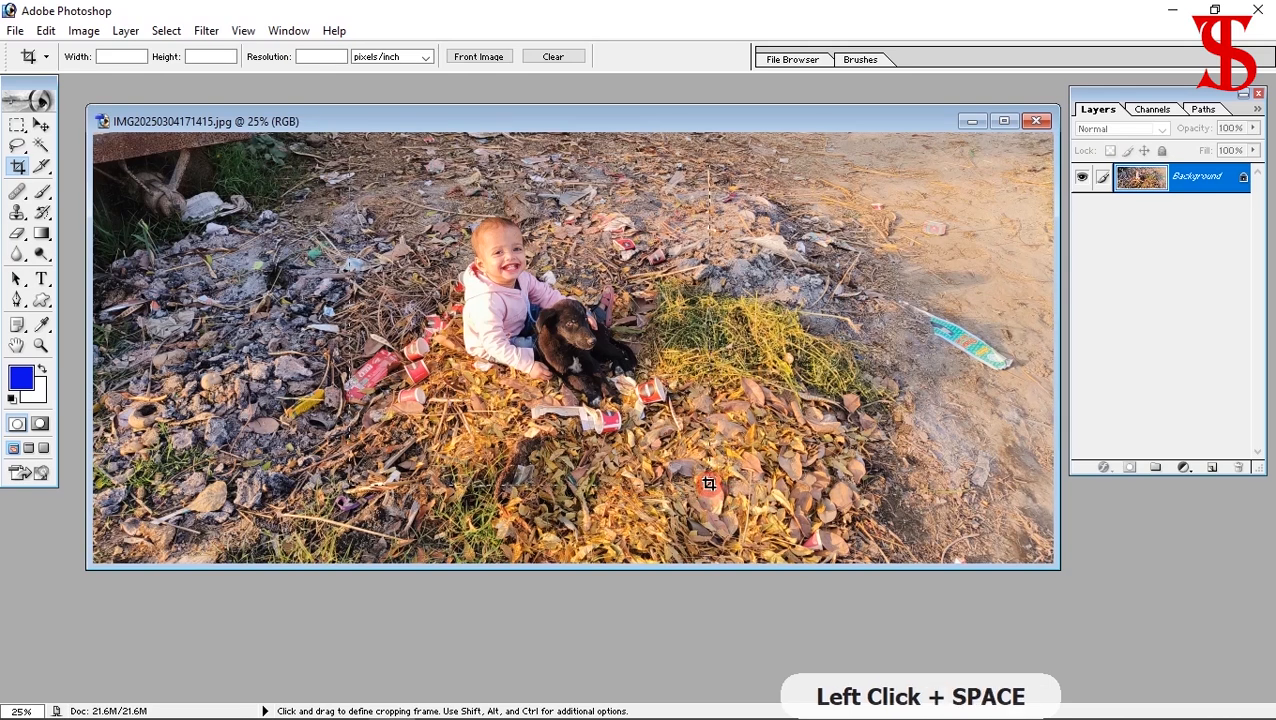
left_click_drag(749, 498, 752, 498)
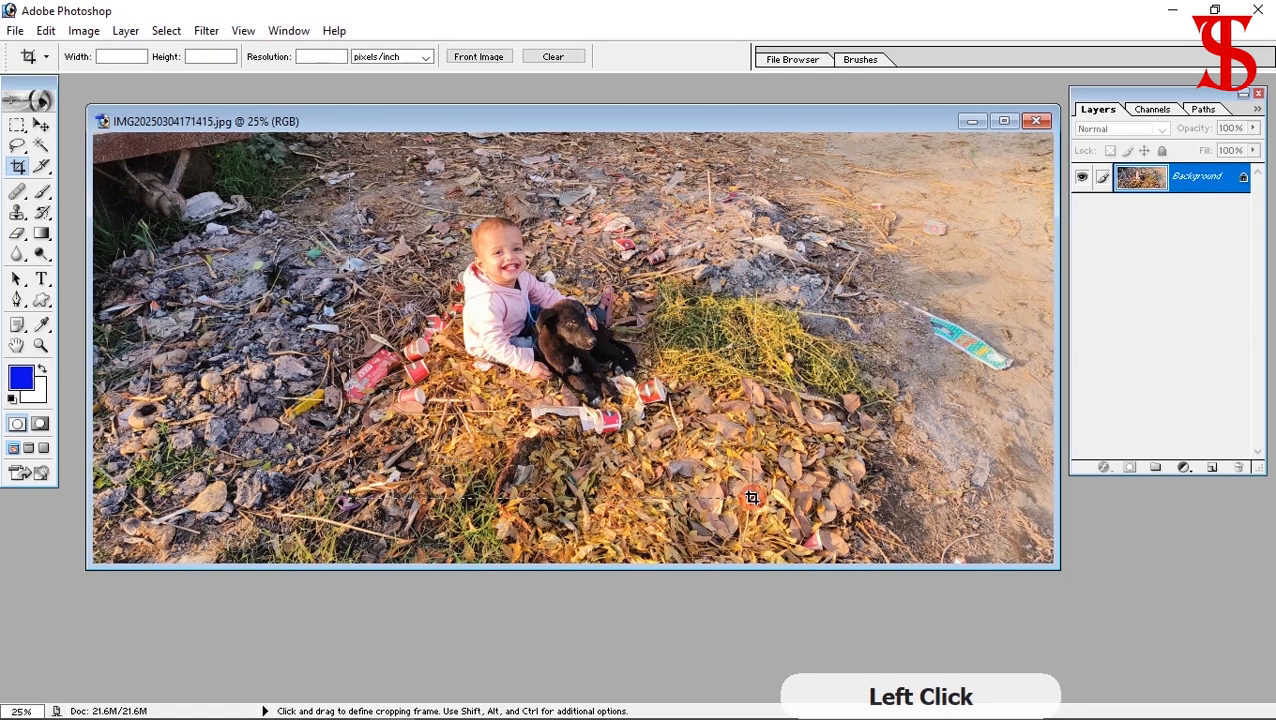
left_click_drag(751, 497, 752, 497)
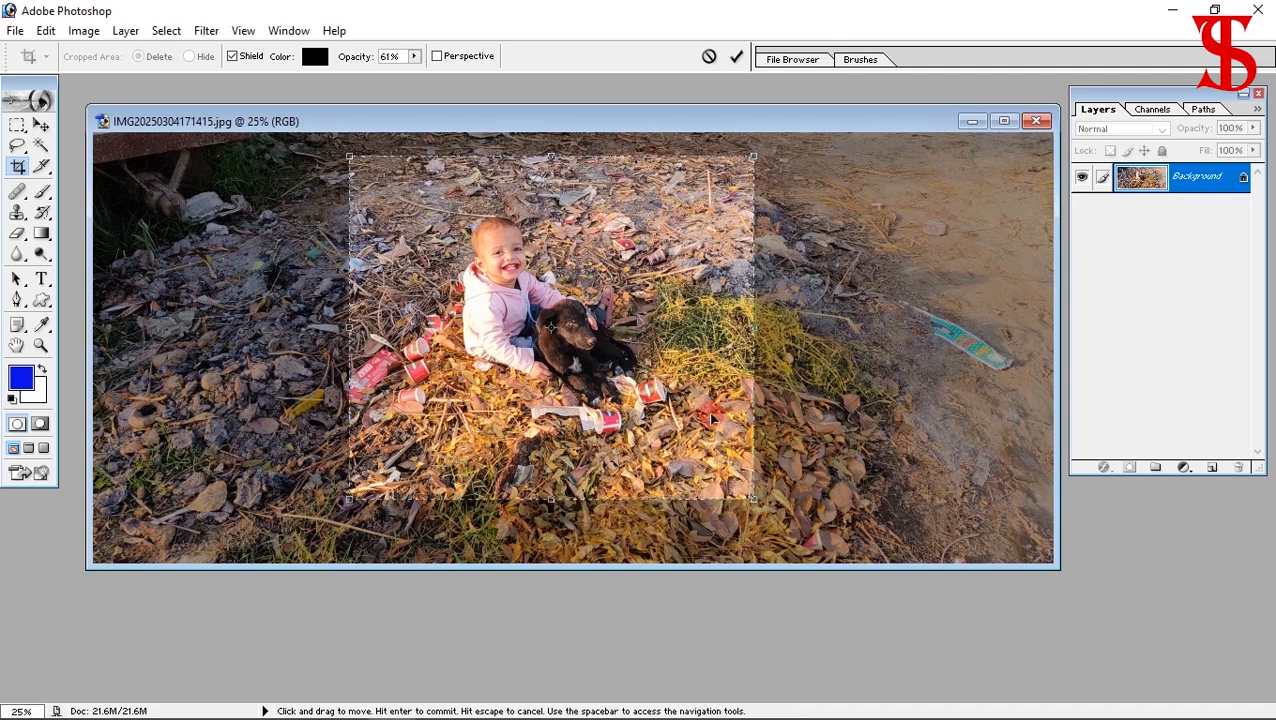
left_click(710, 57)
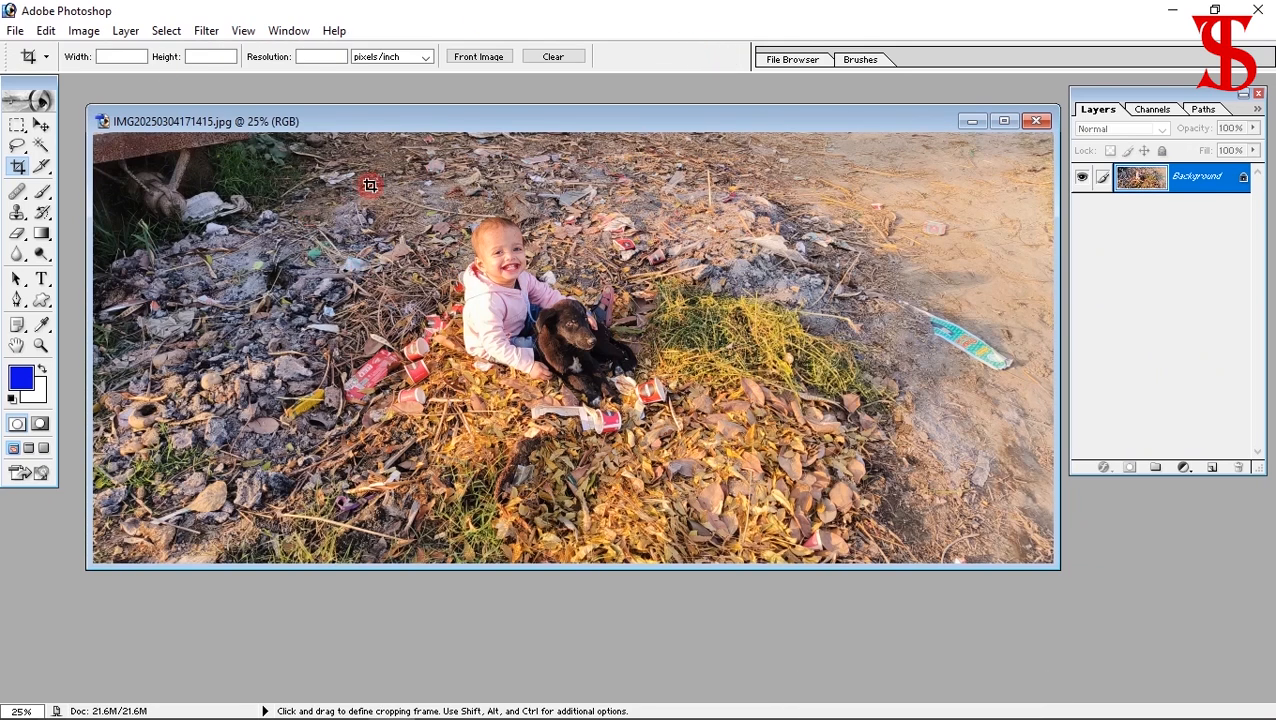
Crop the photo to the area around the child and the puppy, and view the result maximized
left_click(312, 162)
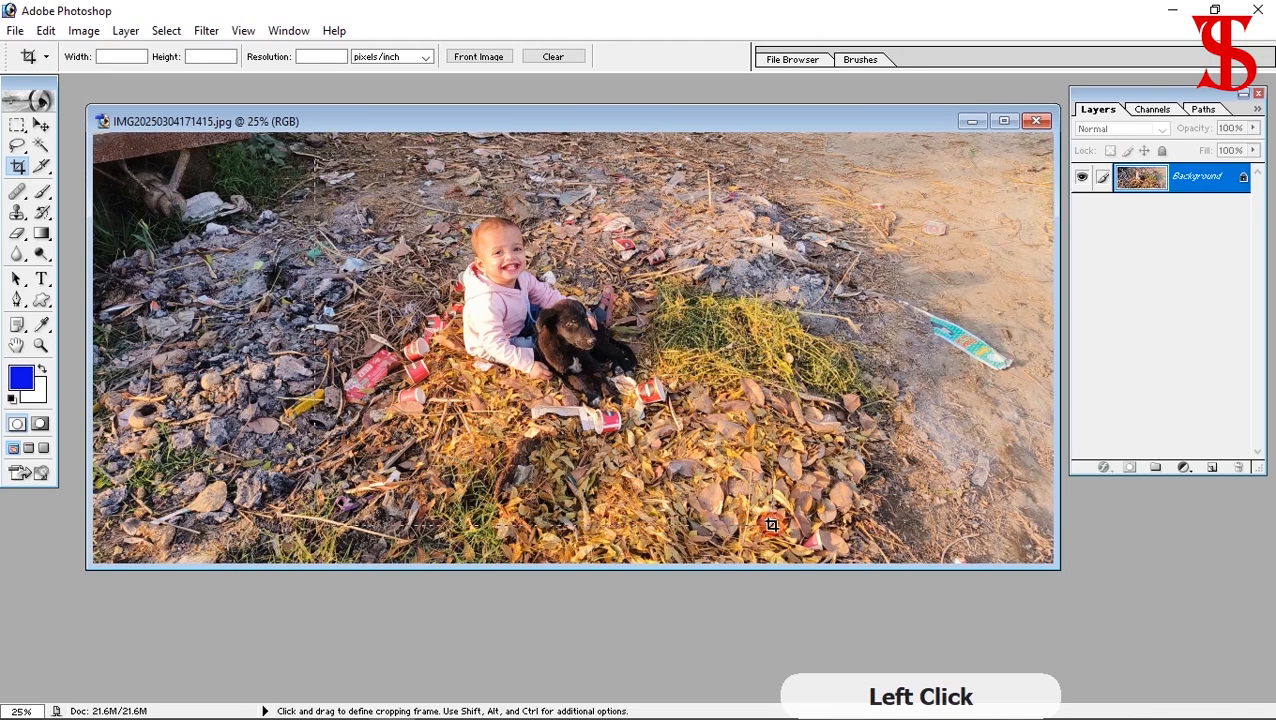
left_click_drag(316, 161, 773, 523)
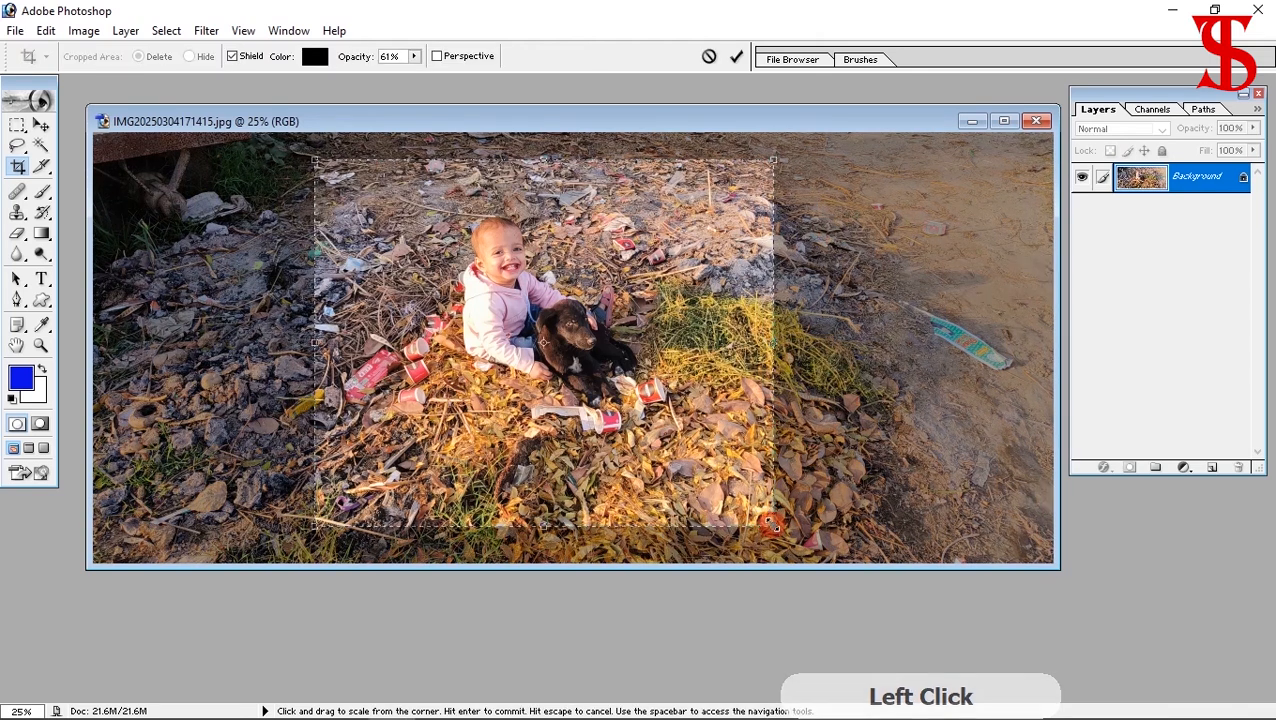
left_click(734, 57)
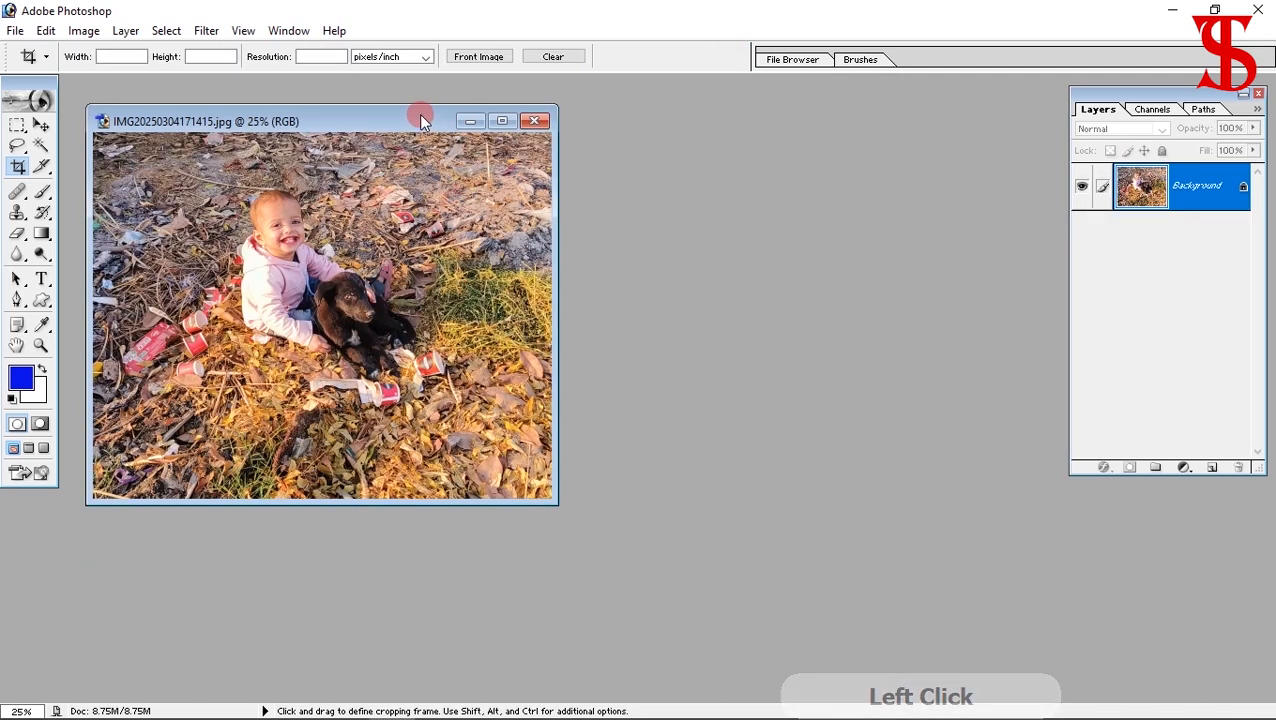
left_click_drag(419, 114, 600, 157)
left_click(639, 156)
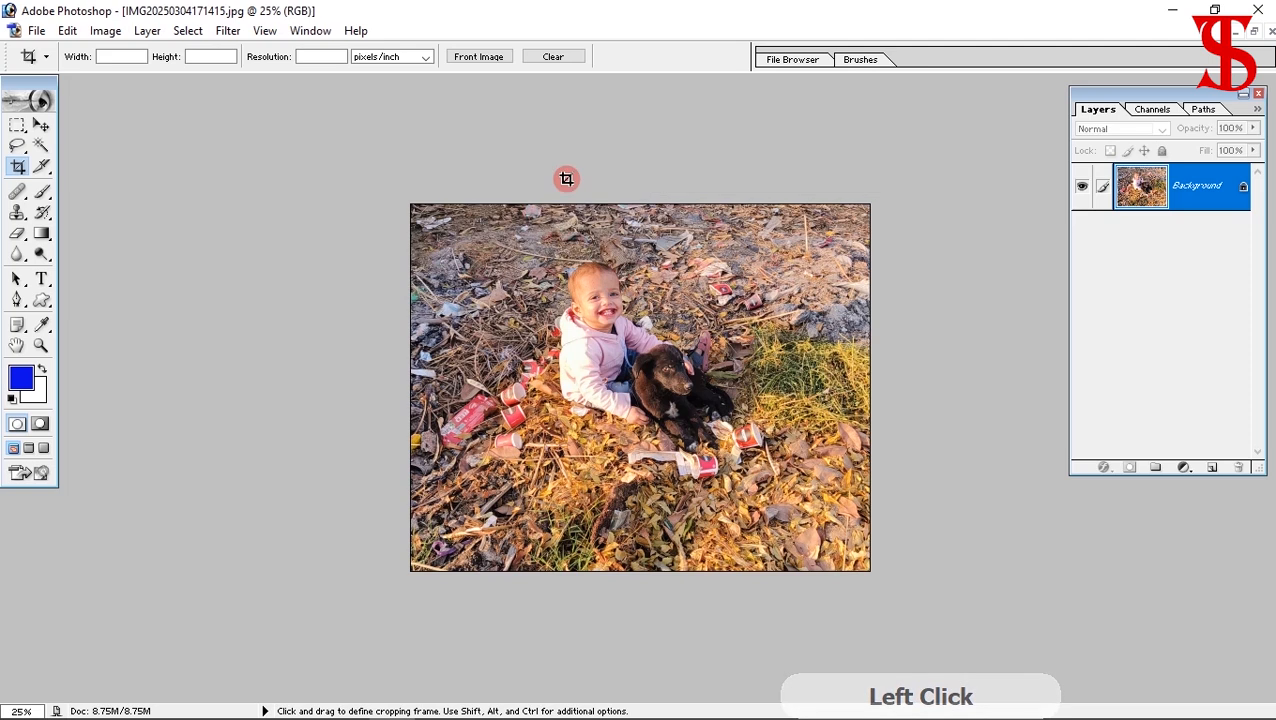
left_click(1253, 31)
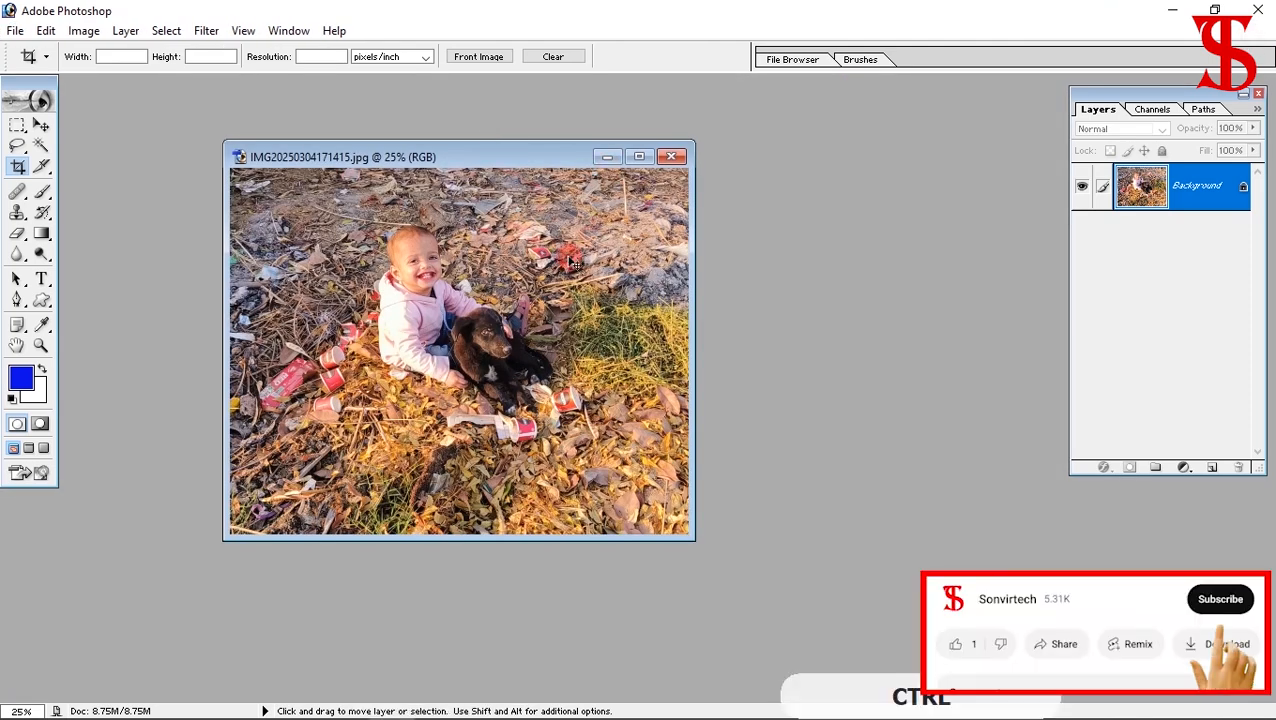
Undo the crop and reposition the image window within the workspace
key("ctrl+z")
left_click_drag(707, 153, 569, 150)
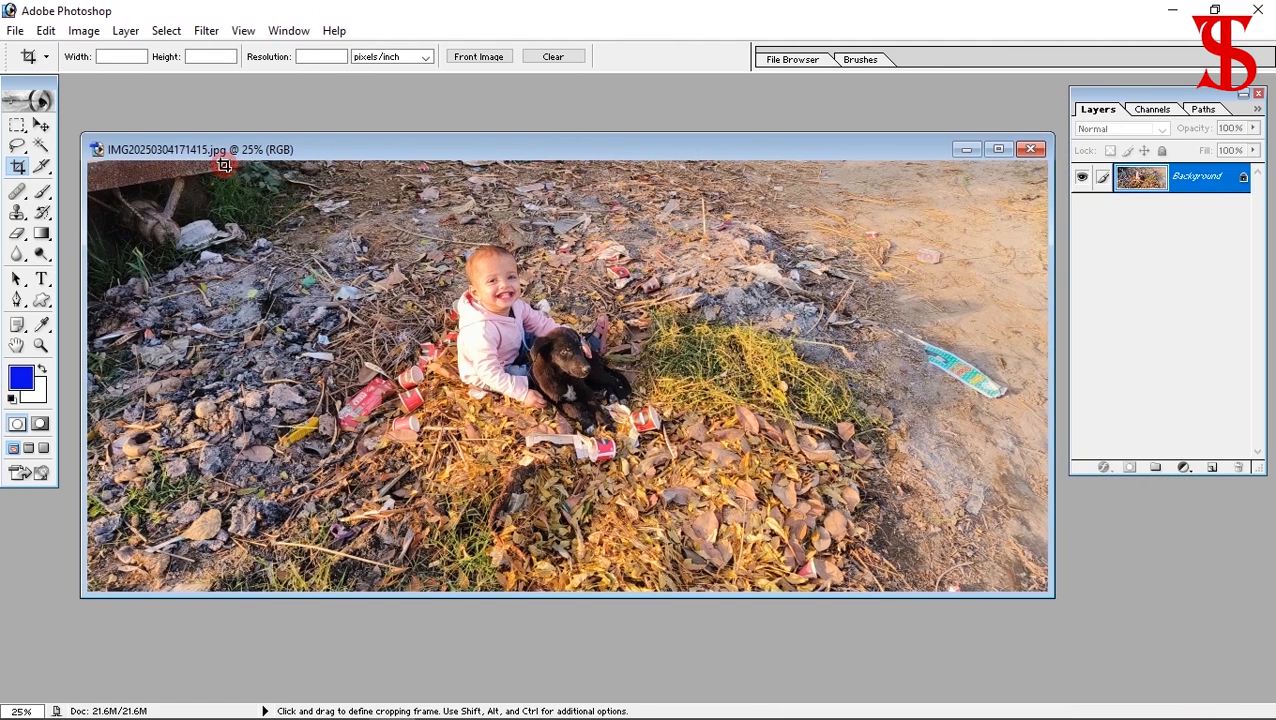
Try to enter an oversized fixed width for the crop, accept the closest allowed value, and check the resolution units
left_click(112, 56)
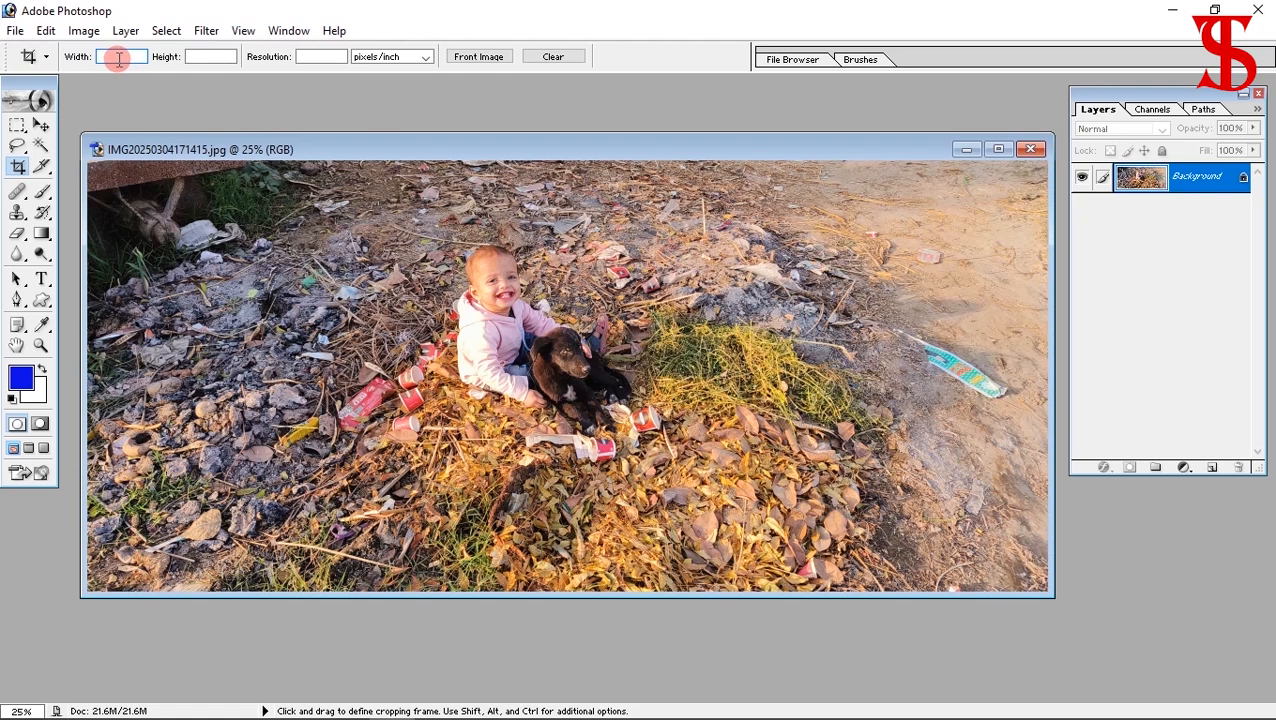
type("00")
left_click(222, 56)
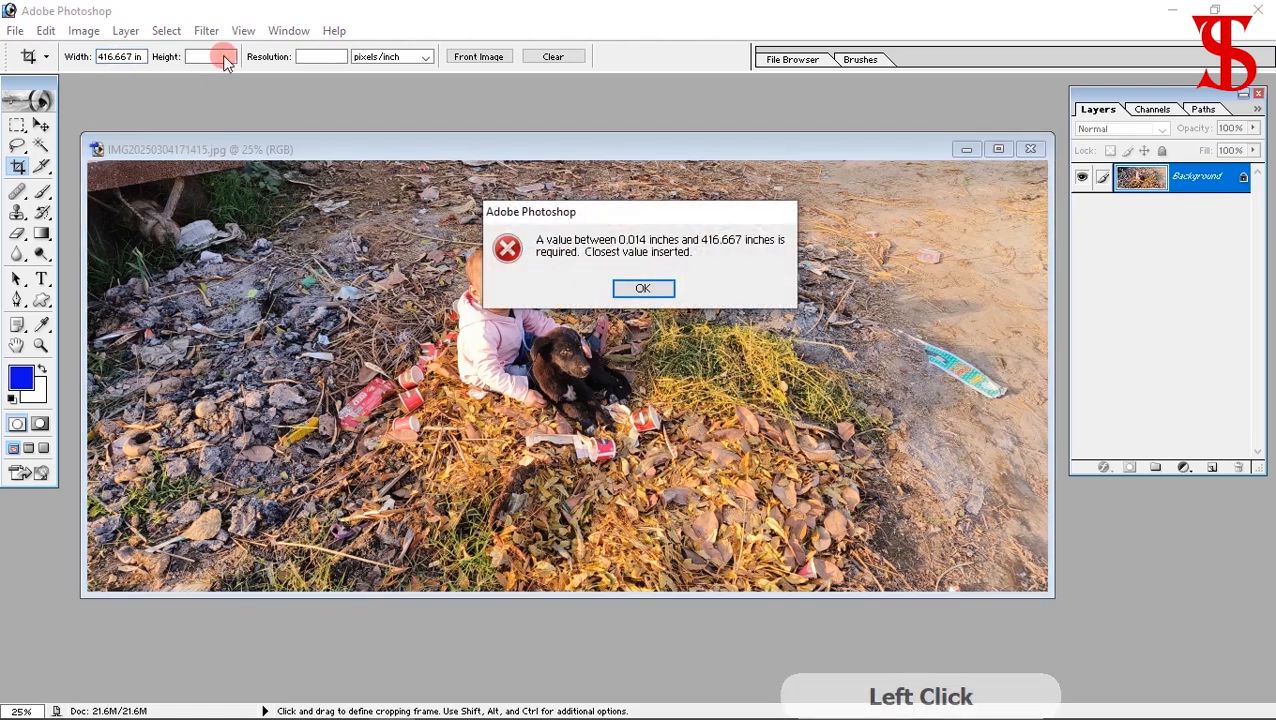
left_click(617, 290)
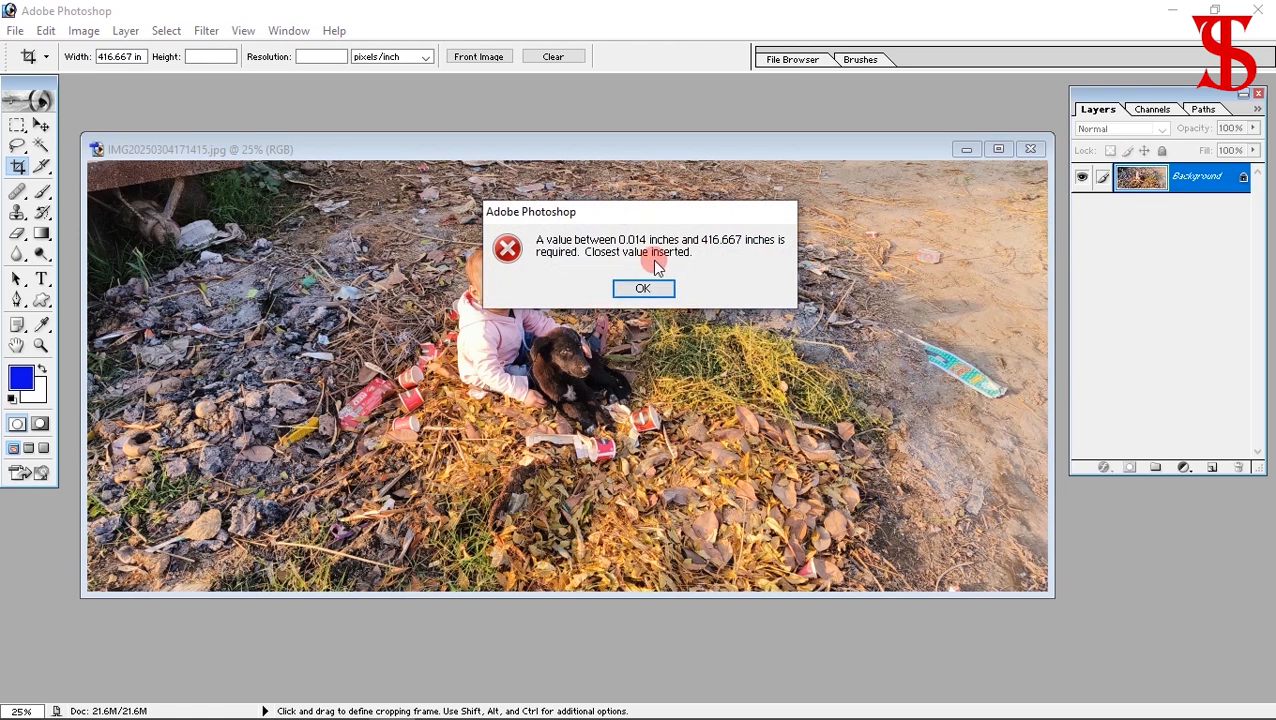
left_click(643, 289)
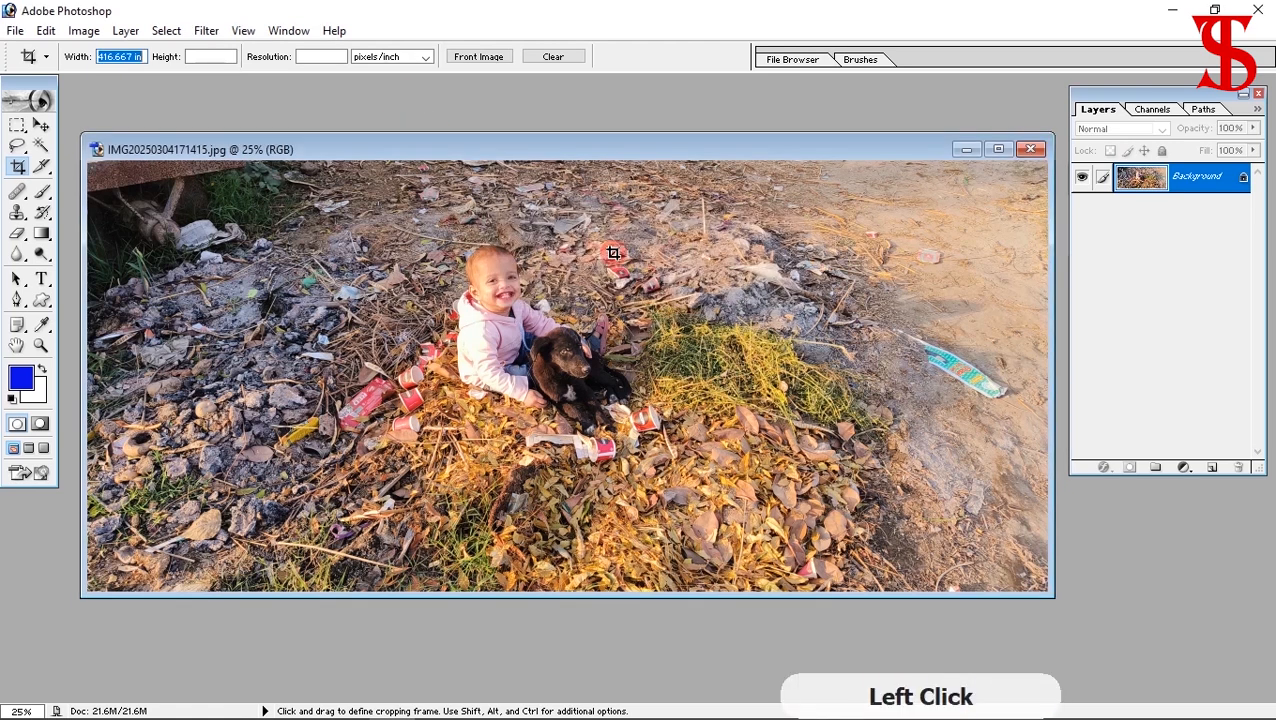
left_click(420, 55)
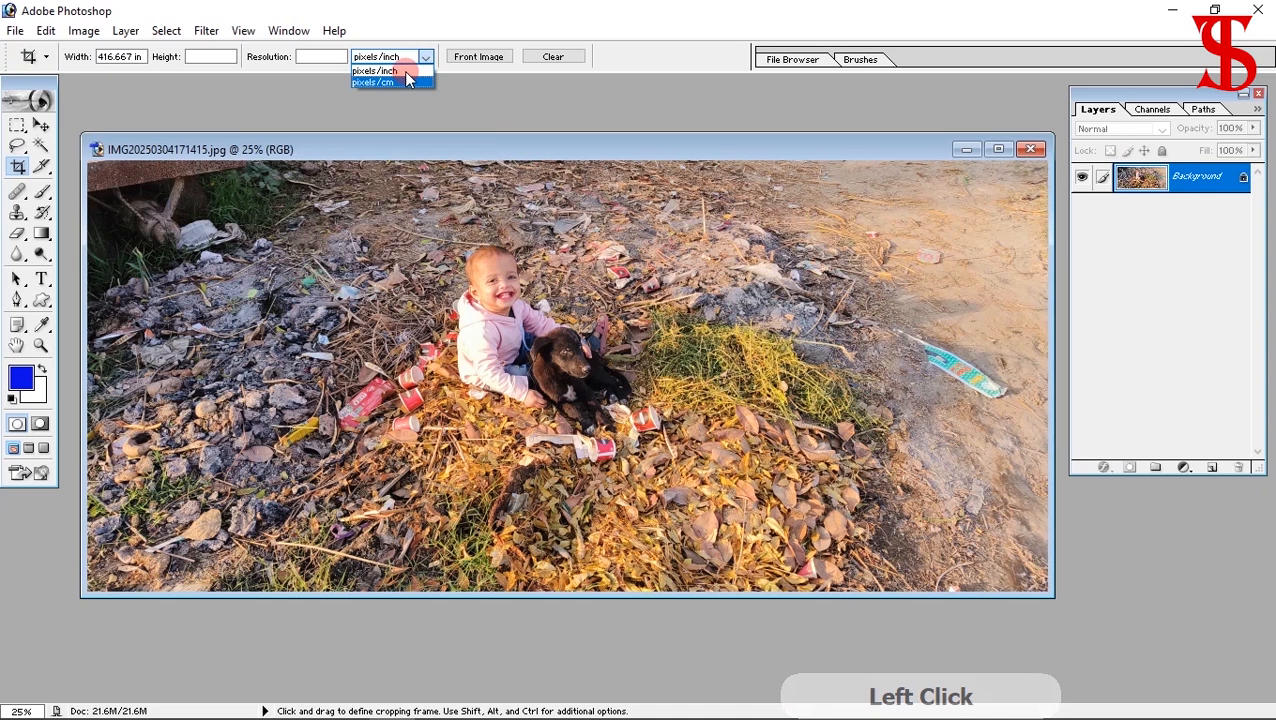
left_click(215, 69)
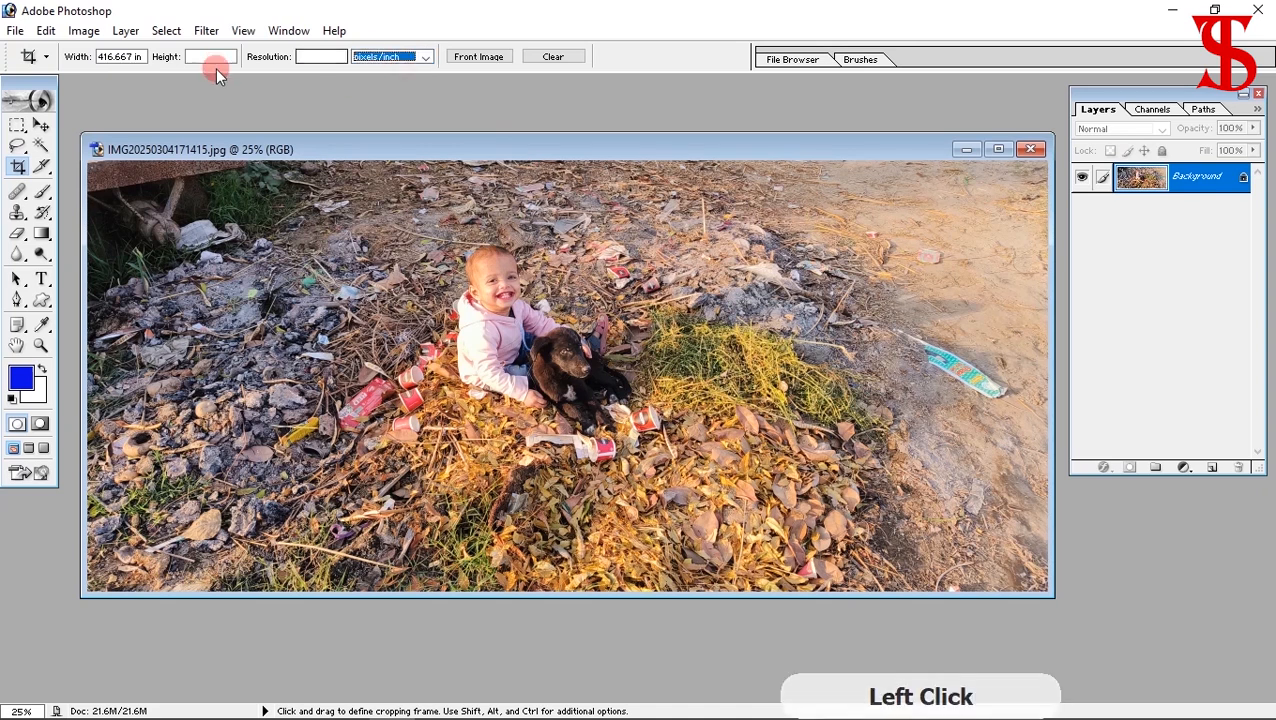
Clear the fixed crop width so that it is empty
left_click(138, 57)
key("BackSpace")
key("BackSpace")
key("BackSpace")
key("BackSpace")
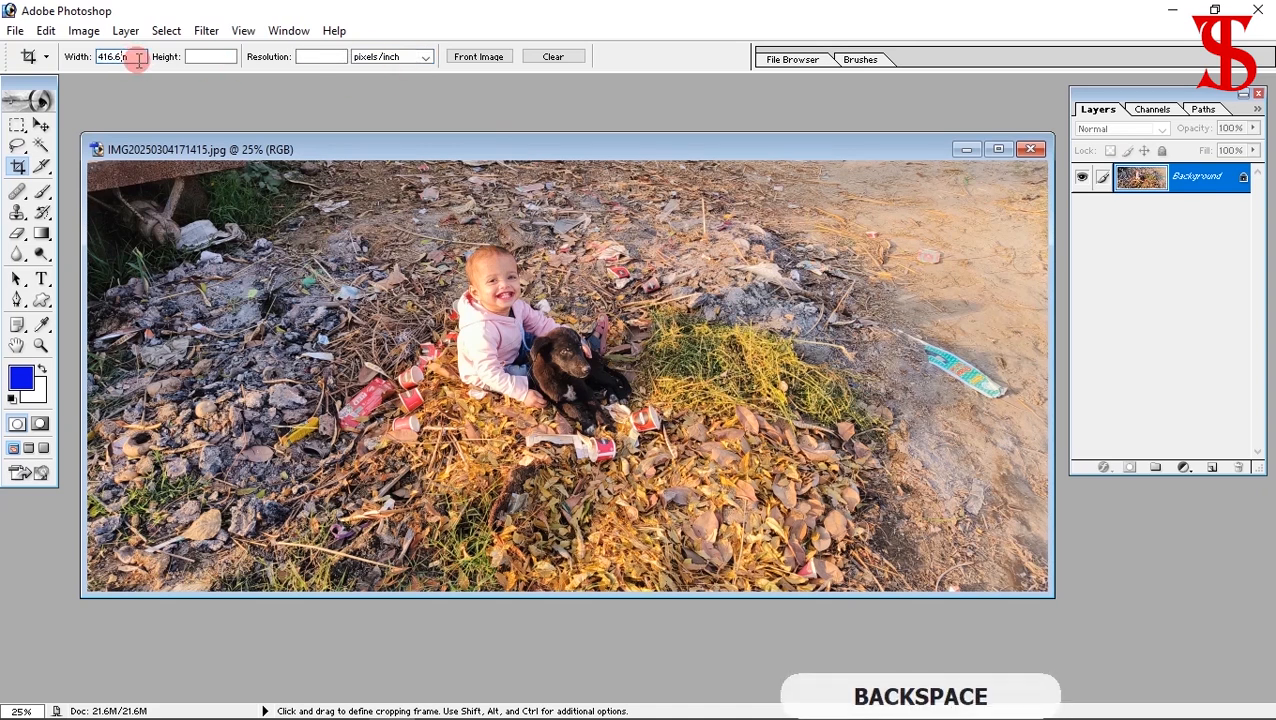
key("BackSpace")
key("BackSpace")
key("BackSpace")
key("BackSpace")
key("BackSpace")
key("BackSpace")
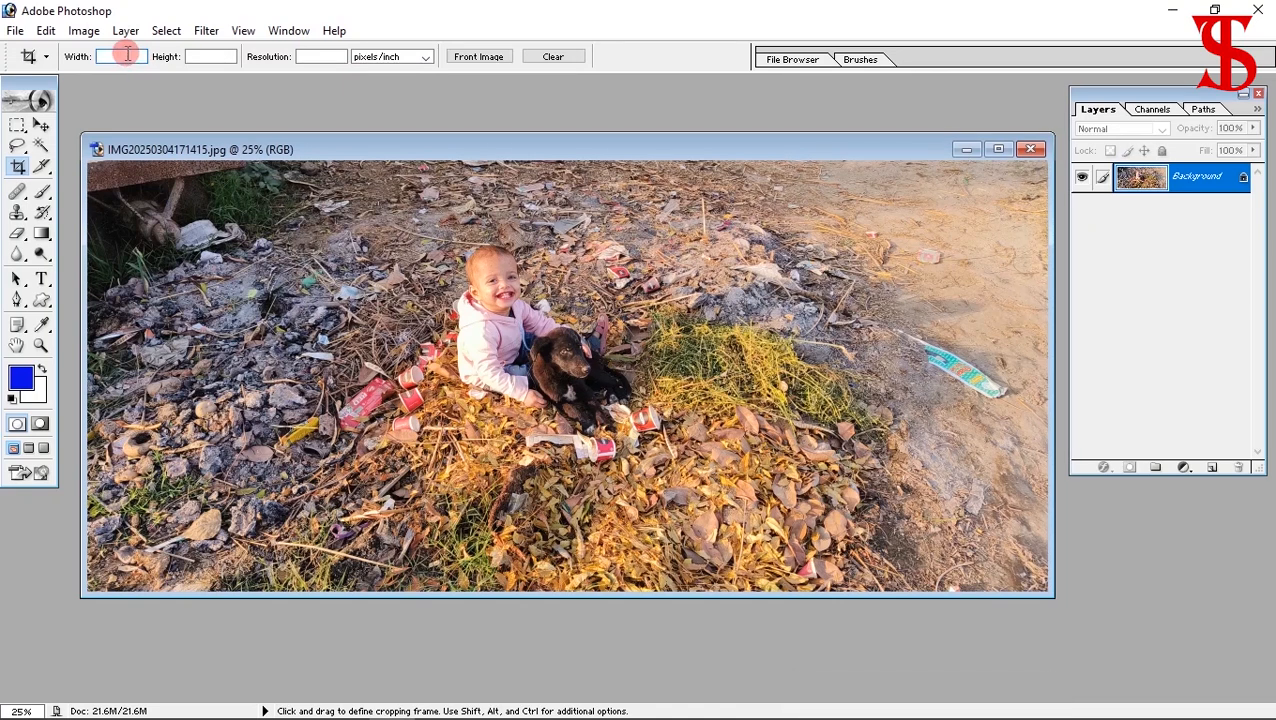
key("BackSpace")
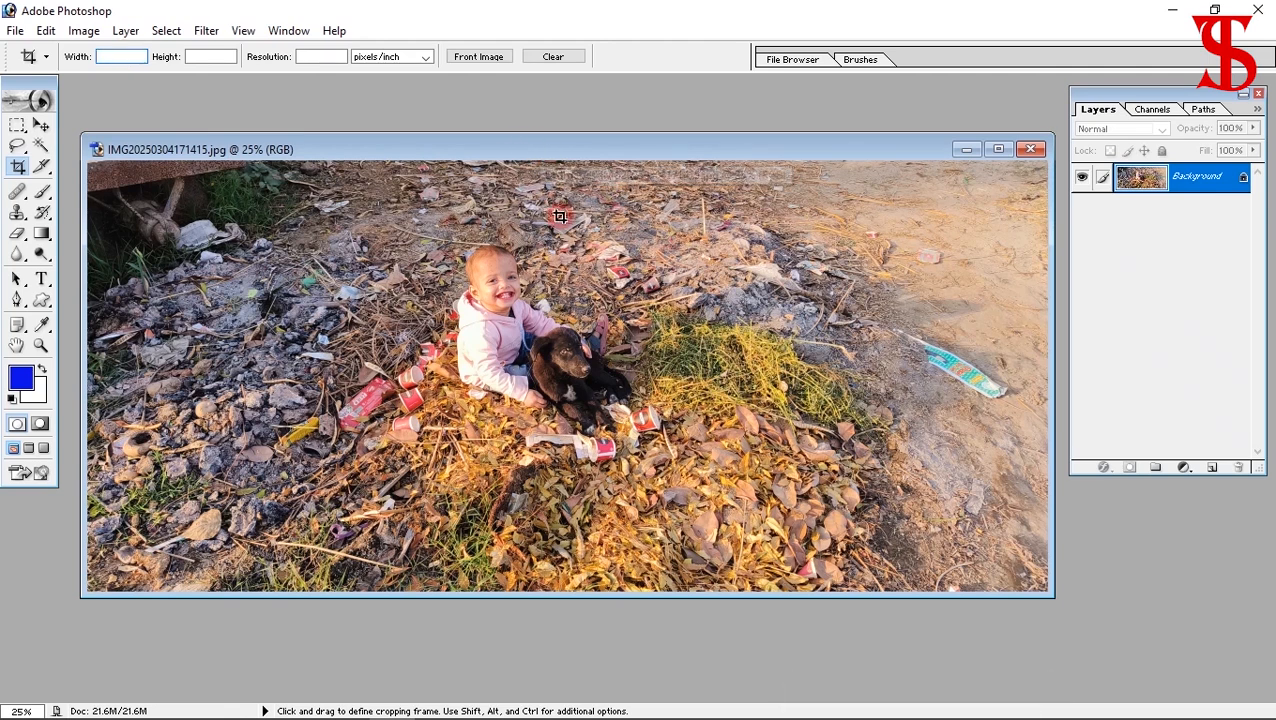
Check the photo's document width and height in the Image Size dialog without changing them
right_click(549, 147)
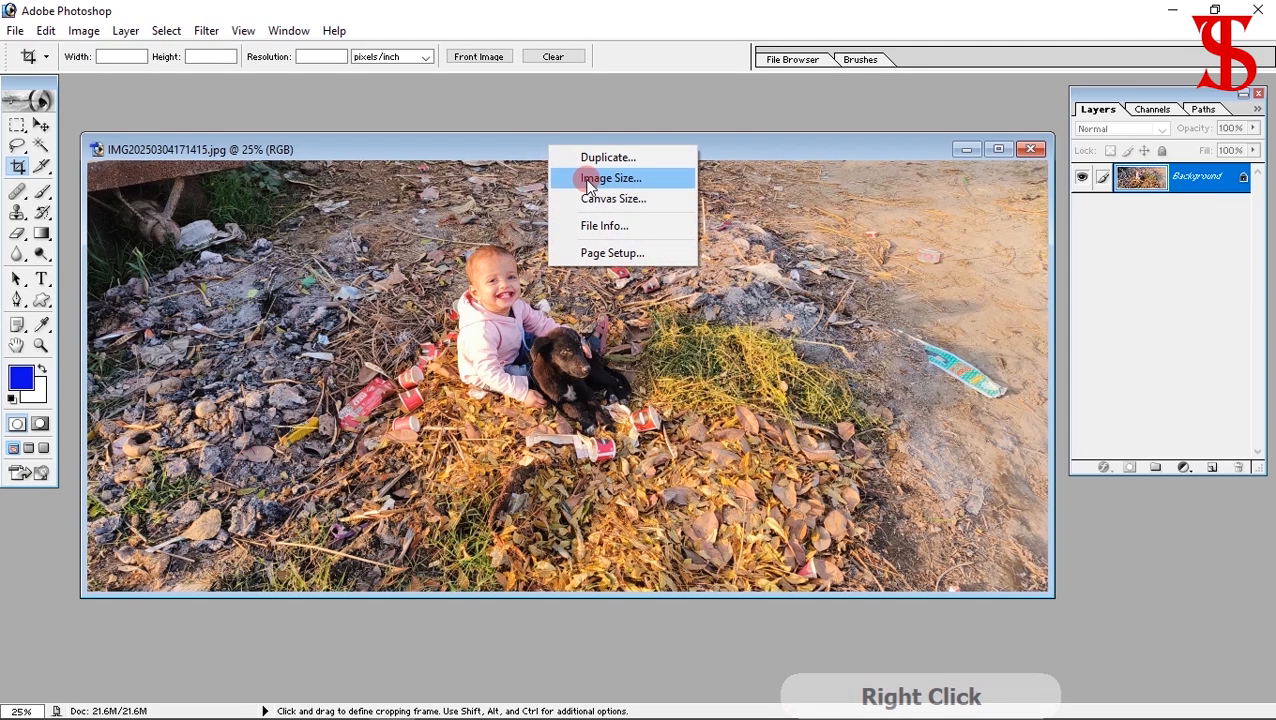
left_click(590, 180)
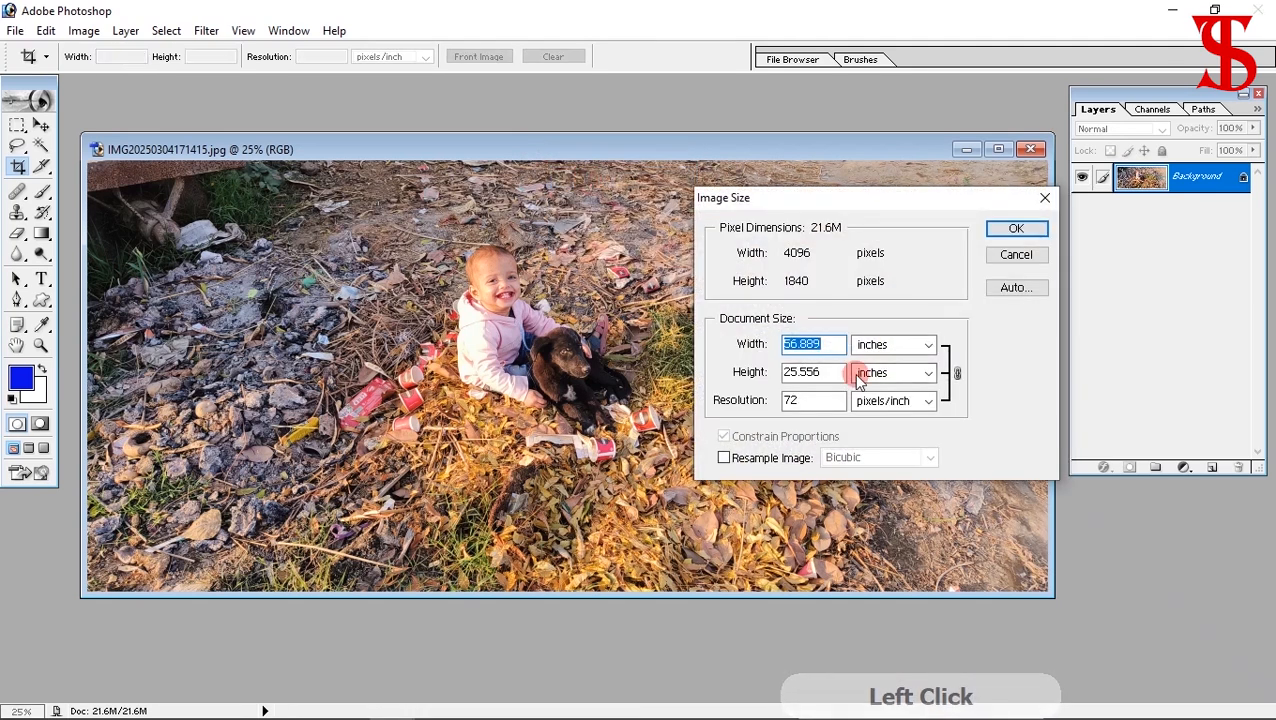
left_click(820, 344)
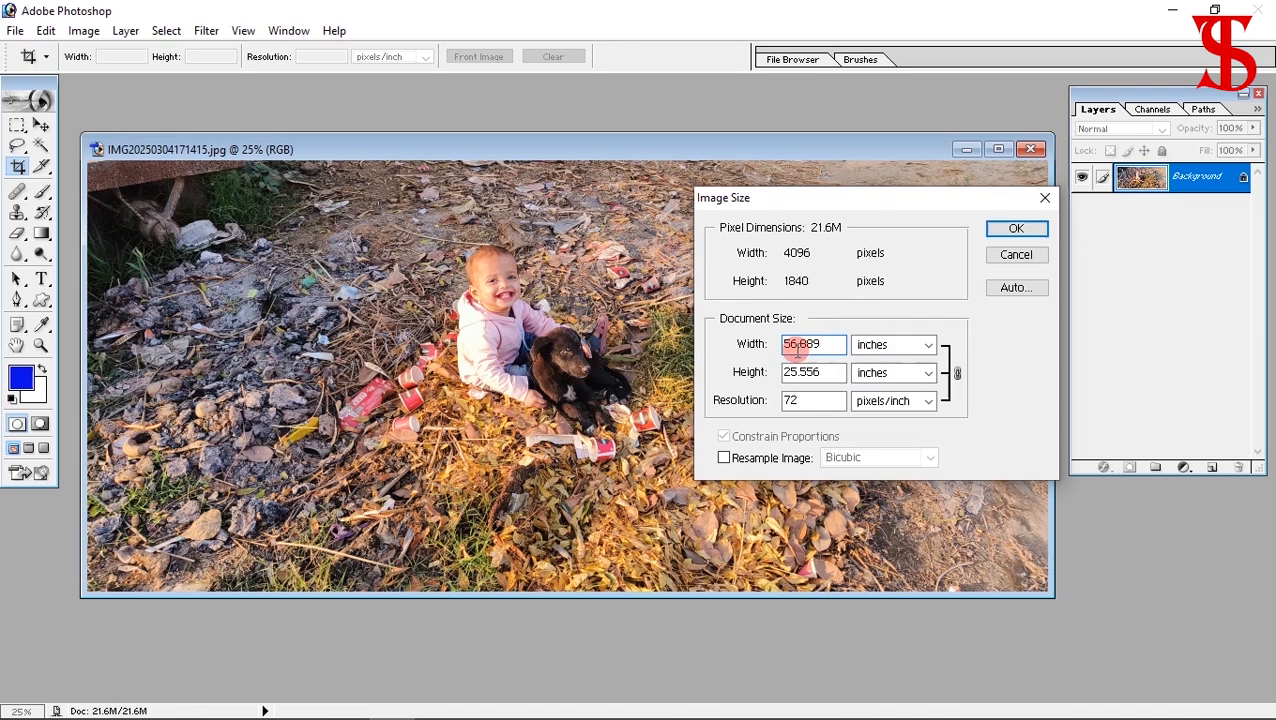
left_click(800, 372)
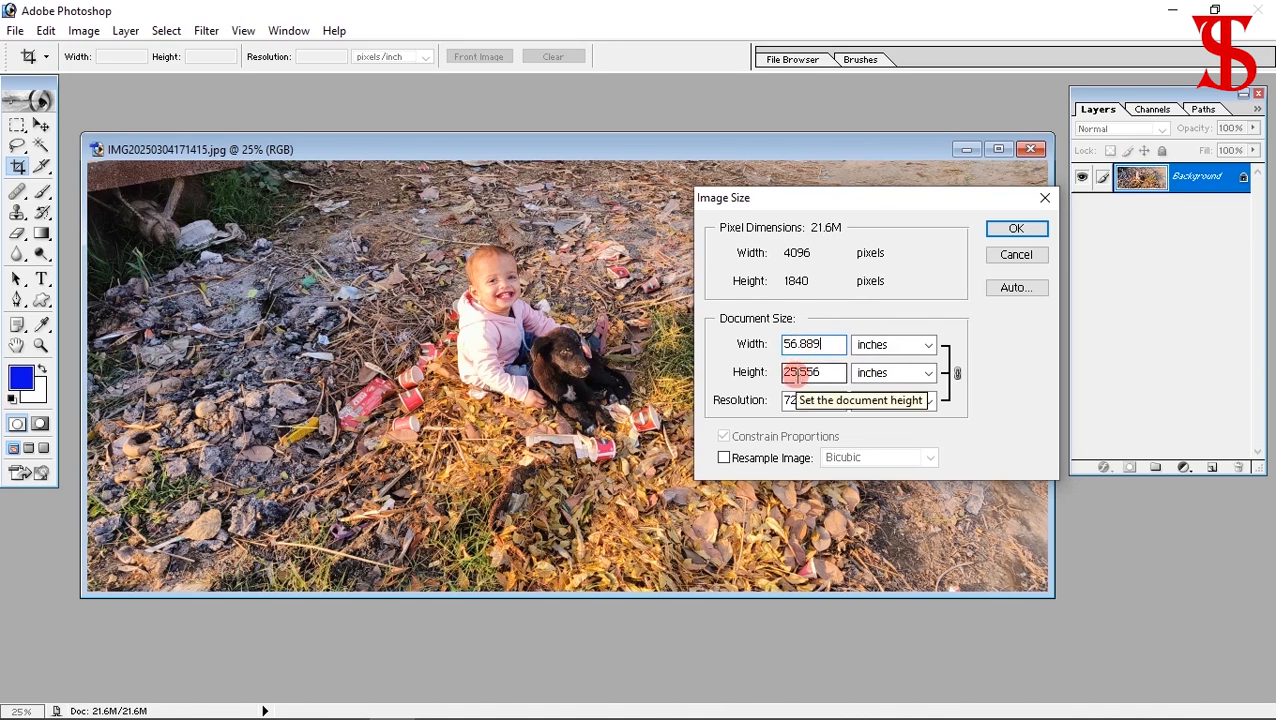
left_click(1016, 256)
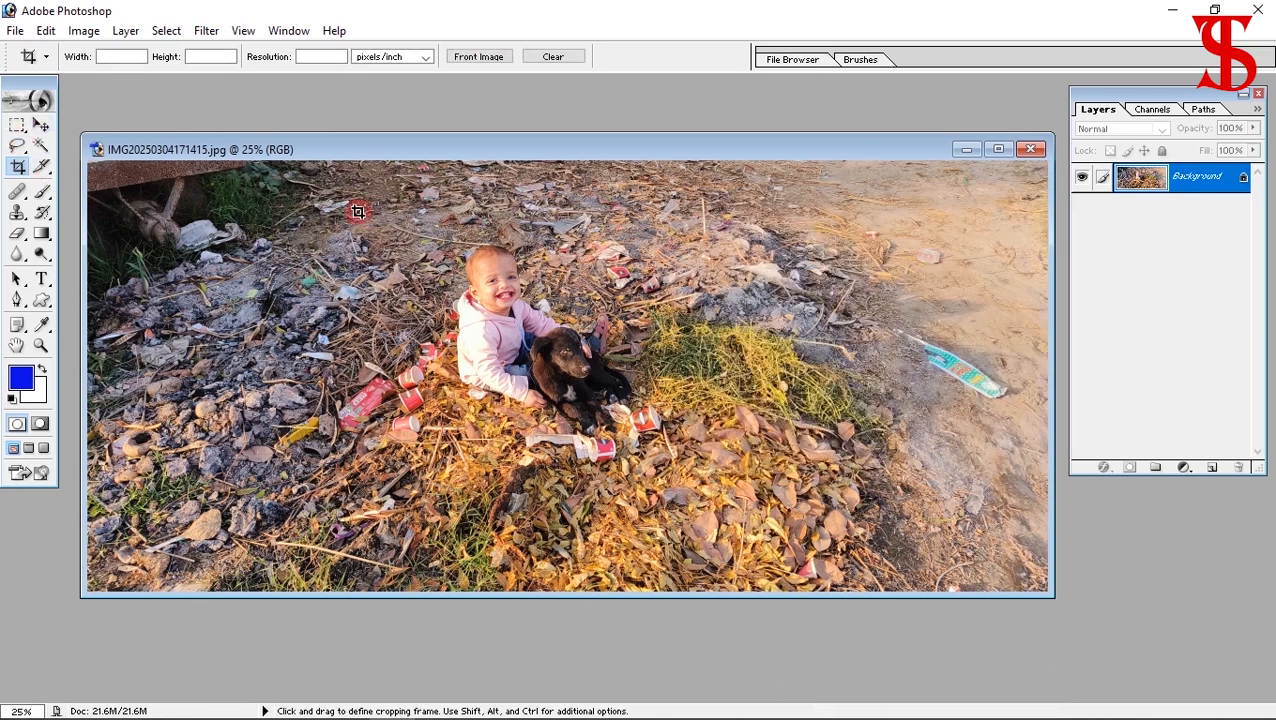
Set the fixed crop width and height to 20 in each and the resolution to 72 pixels/inch
left_click(120, 57)
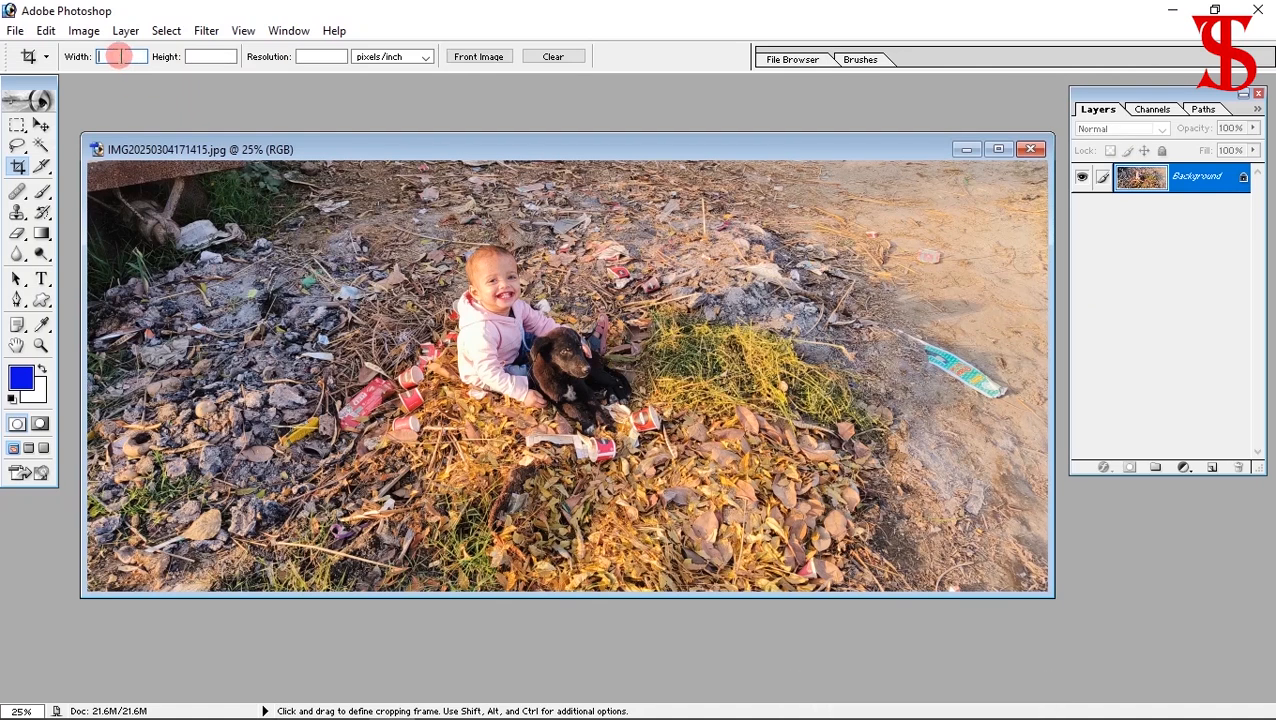
left_click(200, 57)
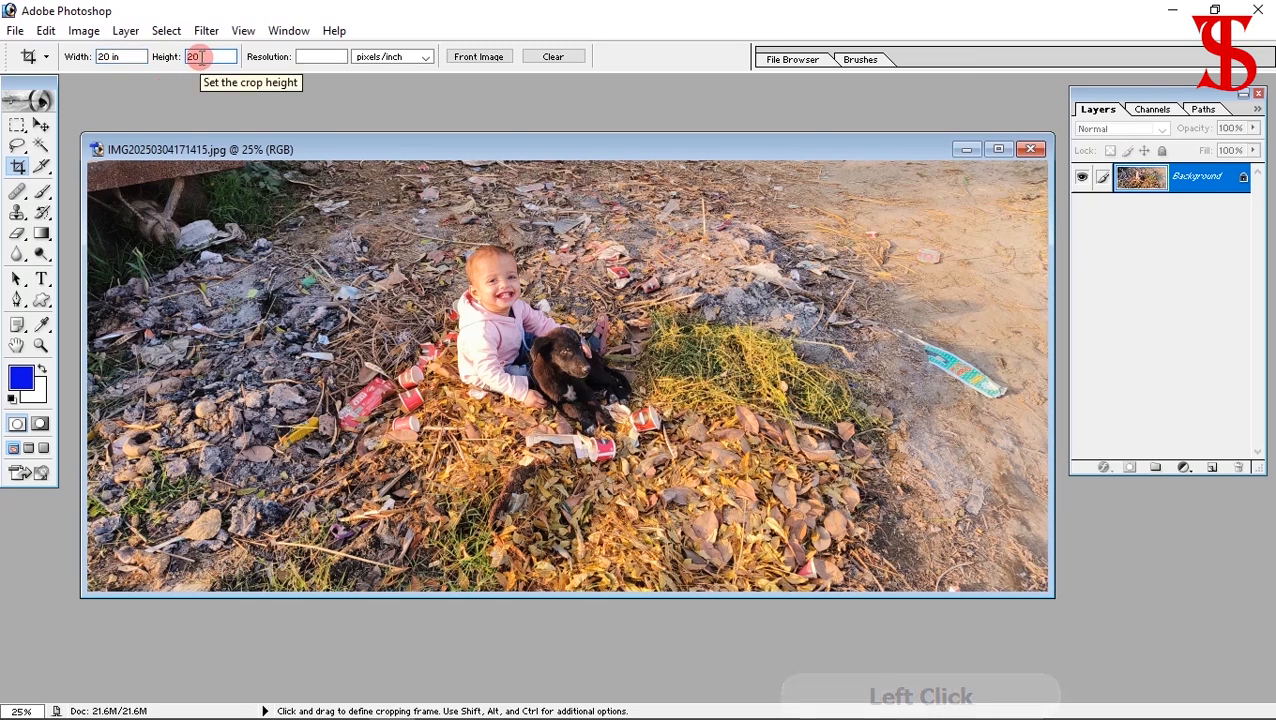
type("20")
left_click(319, 55)
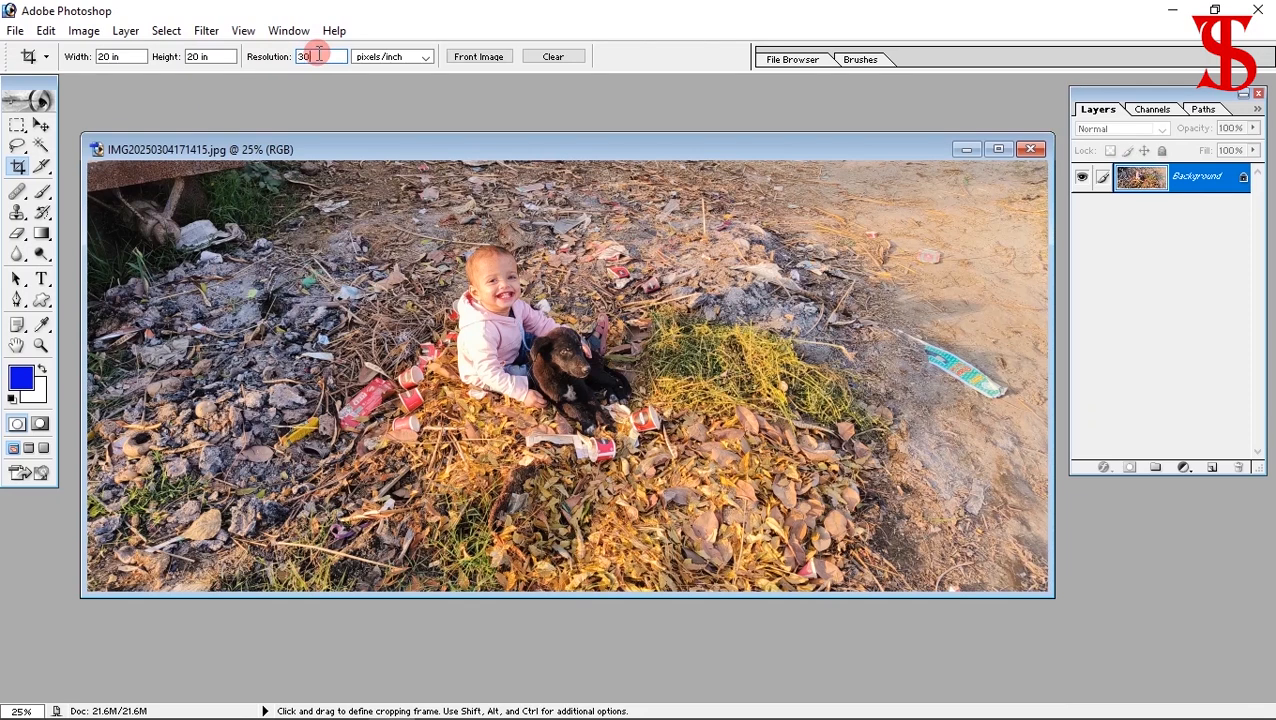
key("BackSpace")
key("BackSpace")
key("BackSpace")
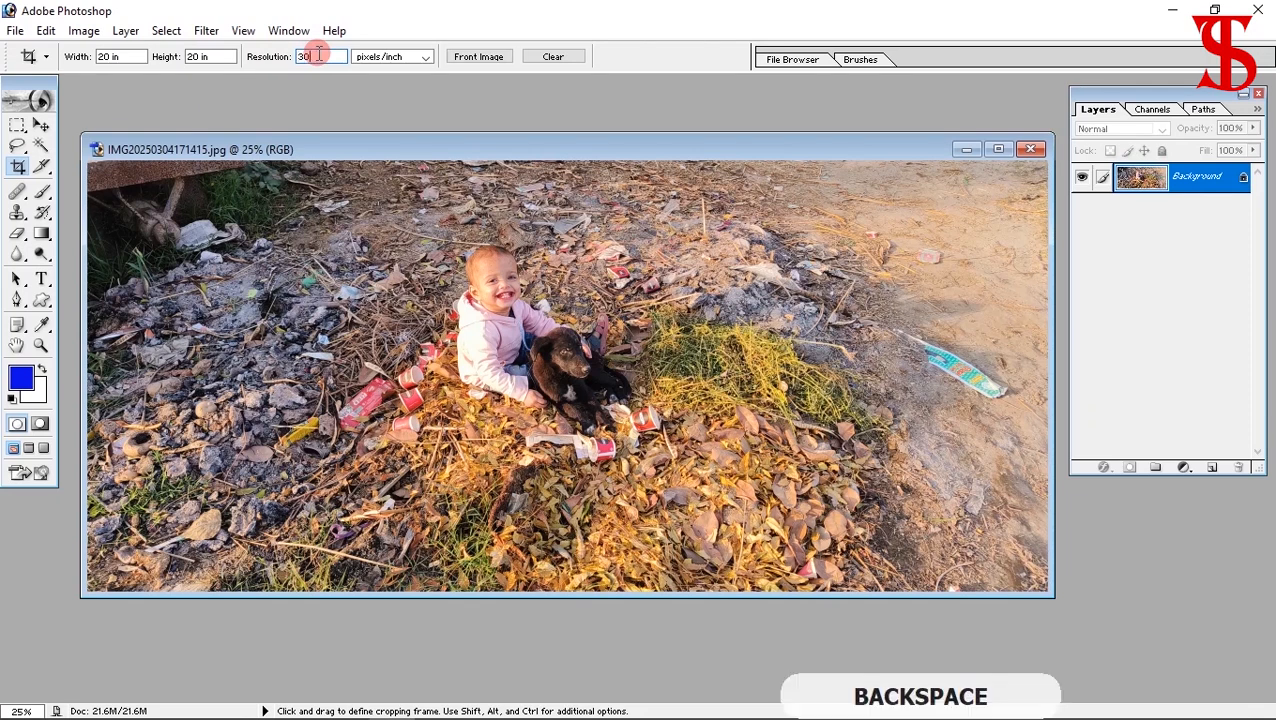
type("72")
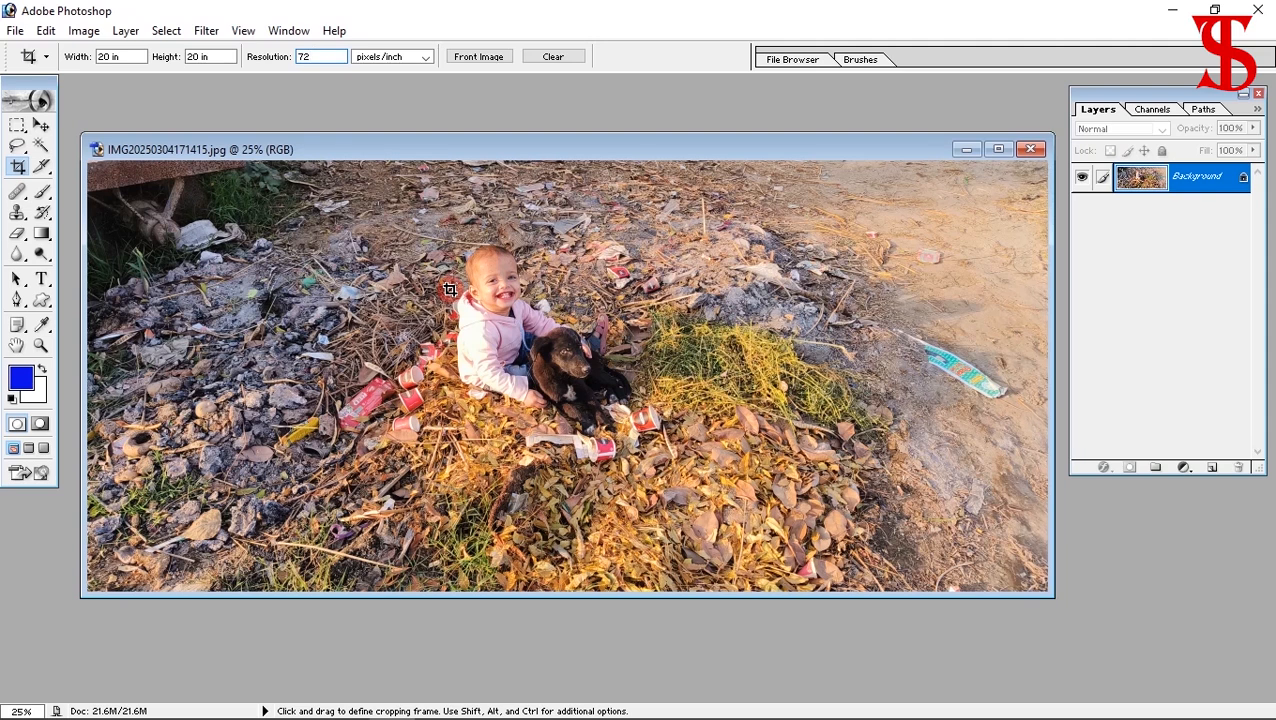
Change the fixed crop resolution to 300 pixels/inch
key("BackSpace")
key("BackSpace")
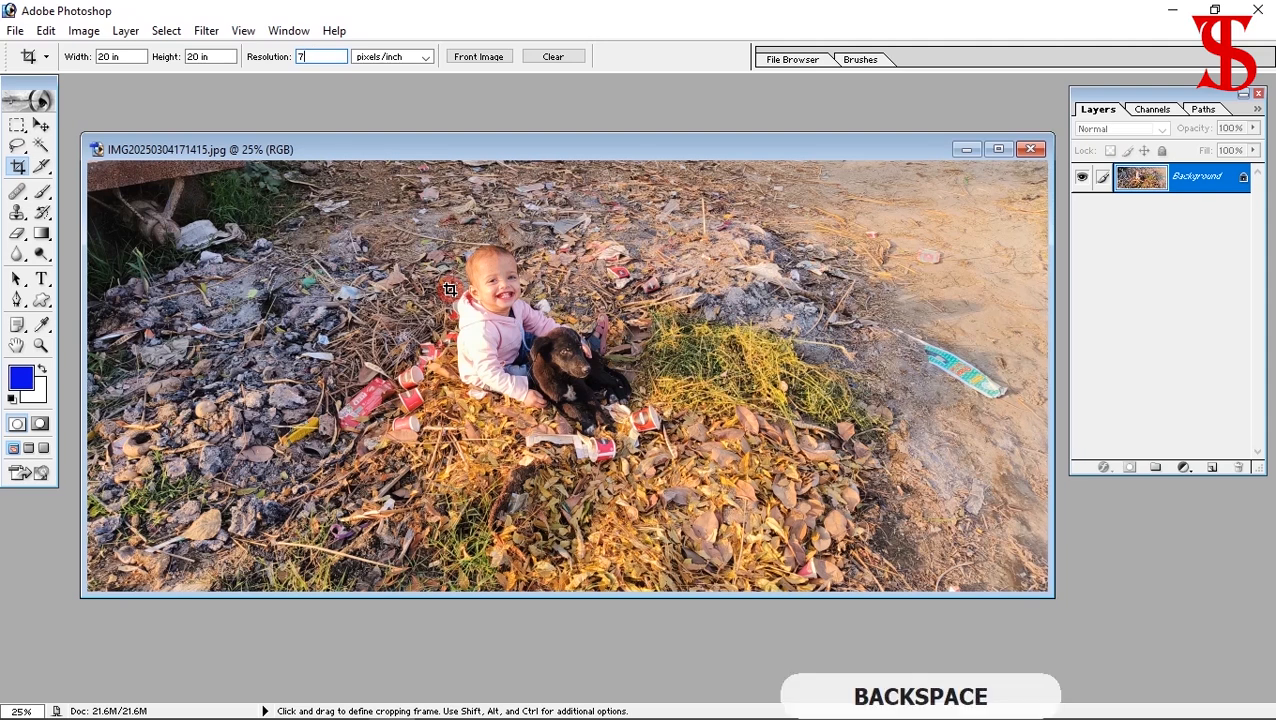
type("300")
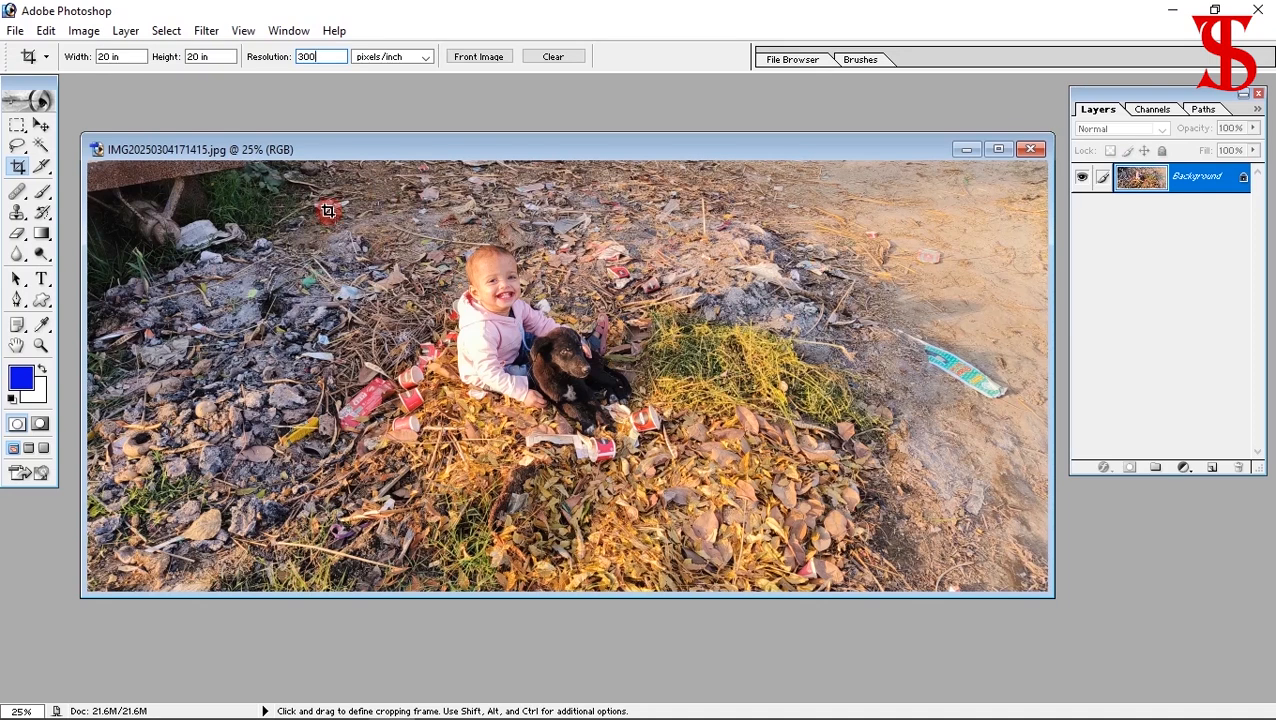
Draw a square crop frame around the child and the puppy using the fixed crop size
left_click(428, 219)
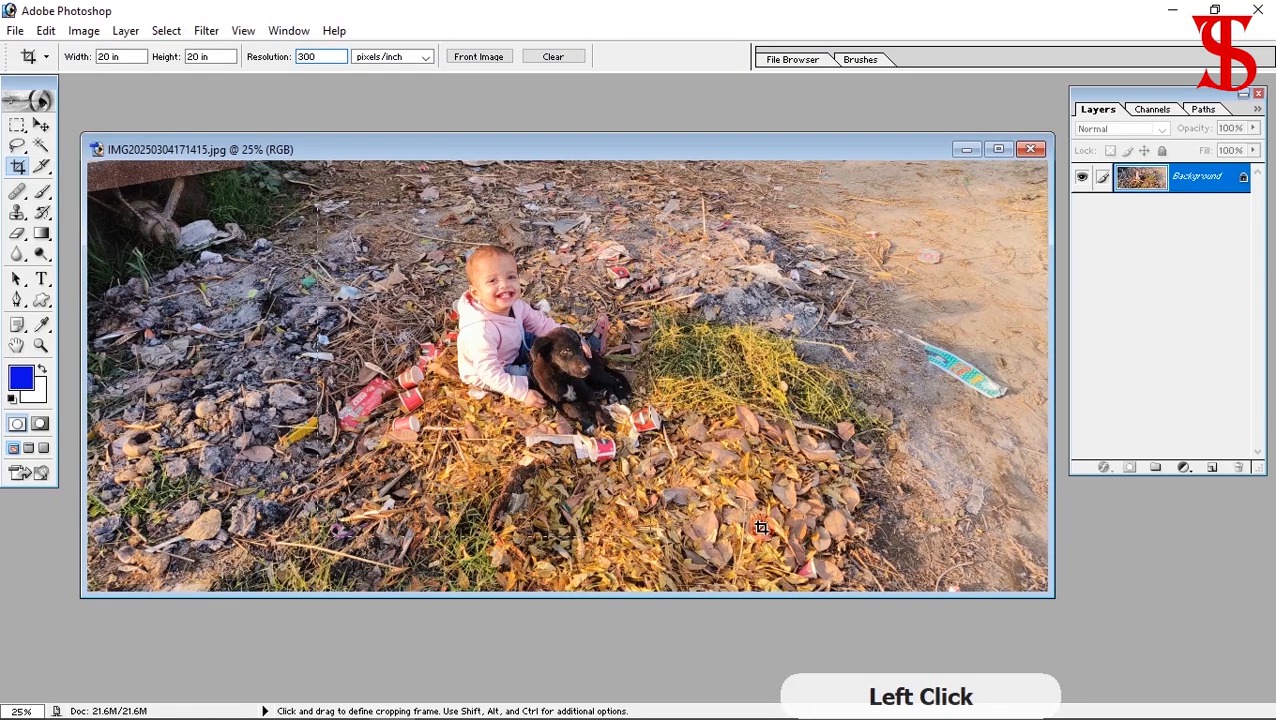
key("space")
left_click_drag(731, 582, 343, 194)
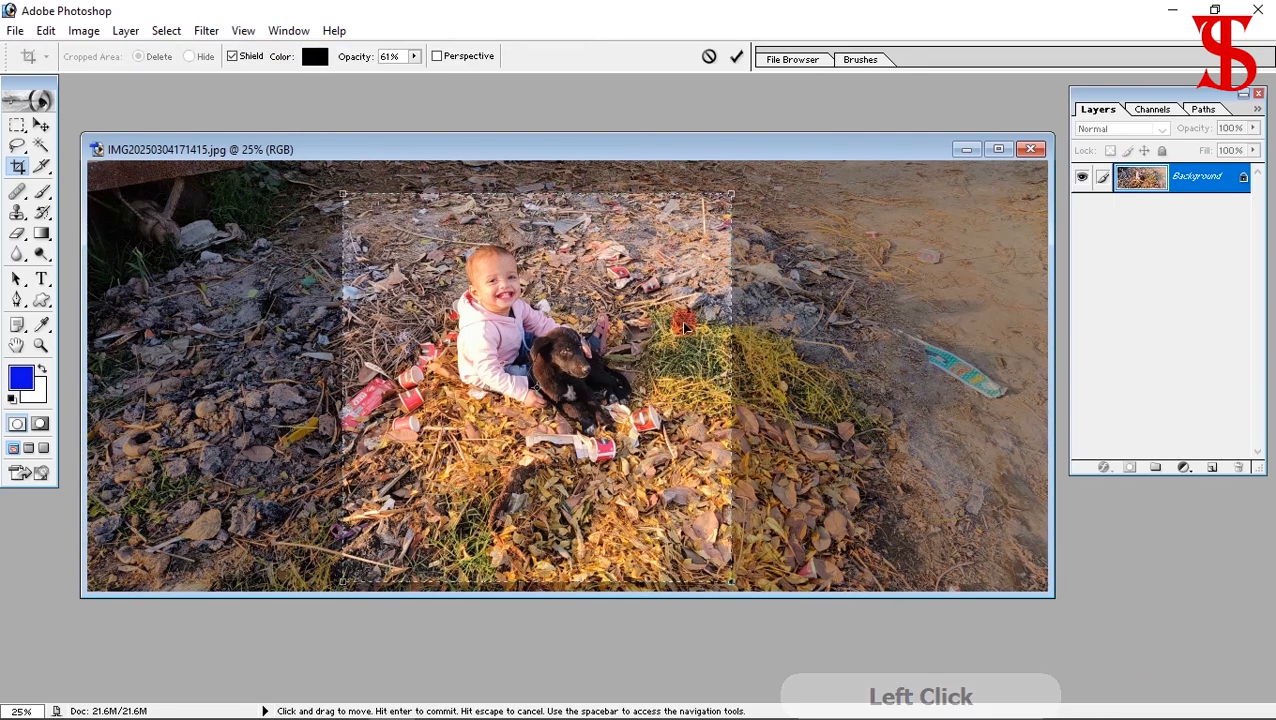
Nudge the crop frame up, down, left and right over the photo, and cancel the crop
key("Up")
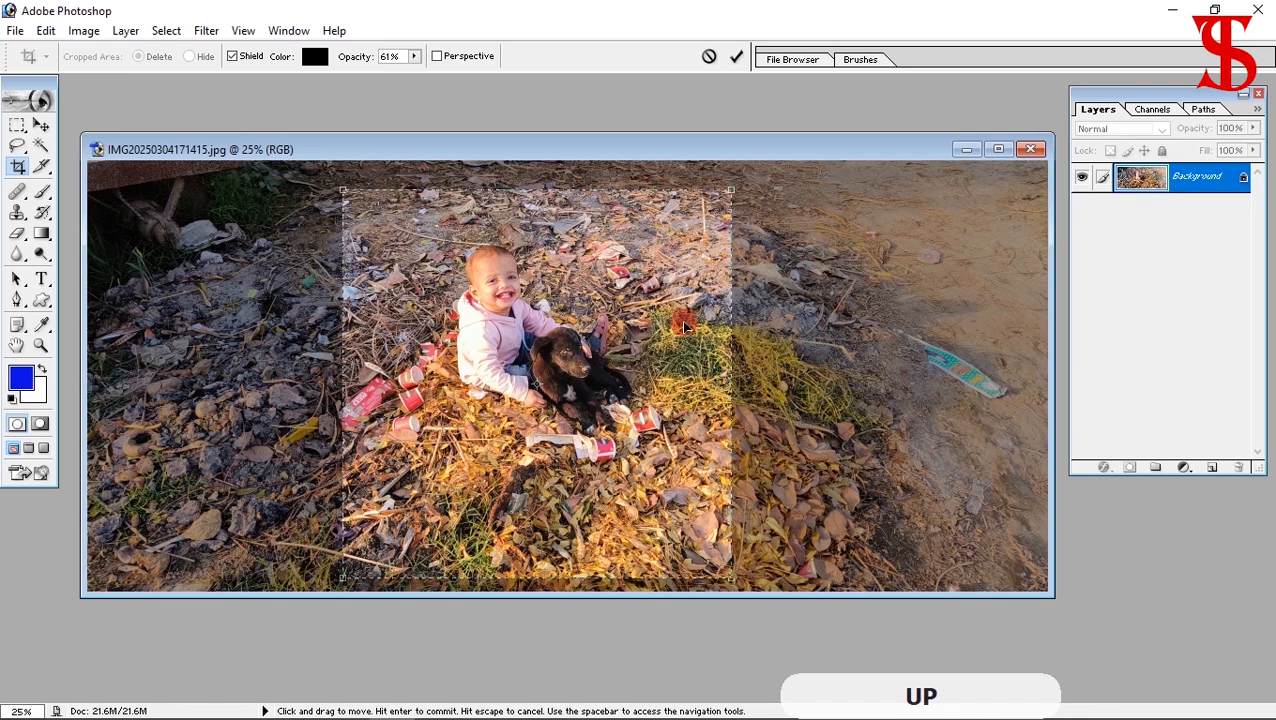
key("Up")
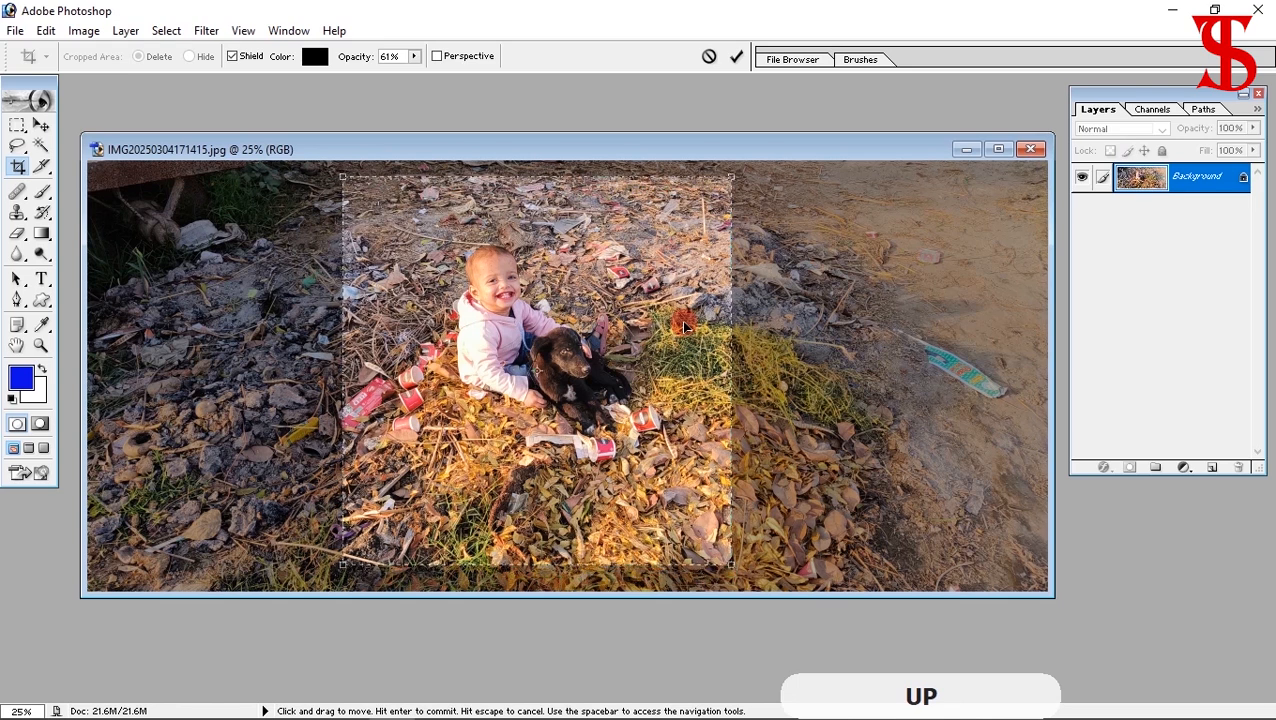
key("Down")
key("Down")
key("Down")
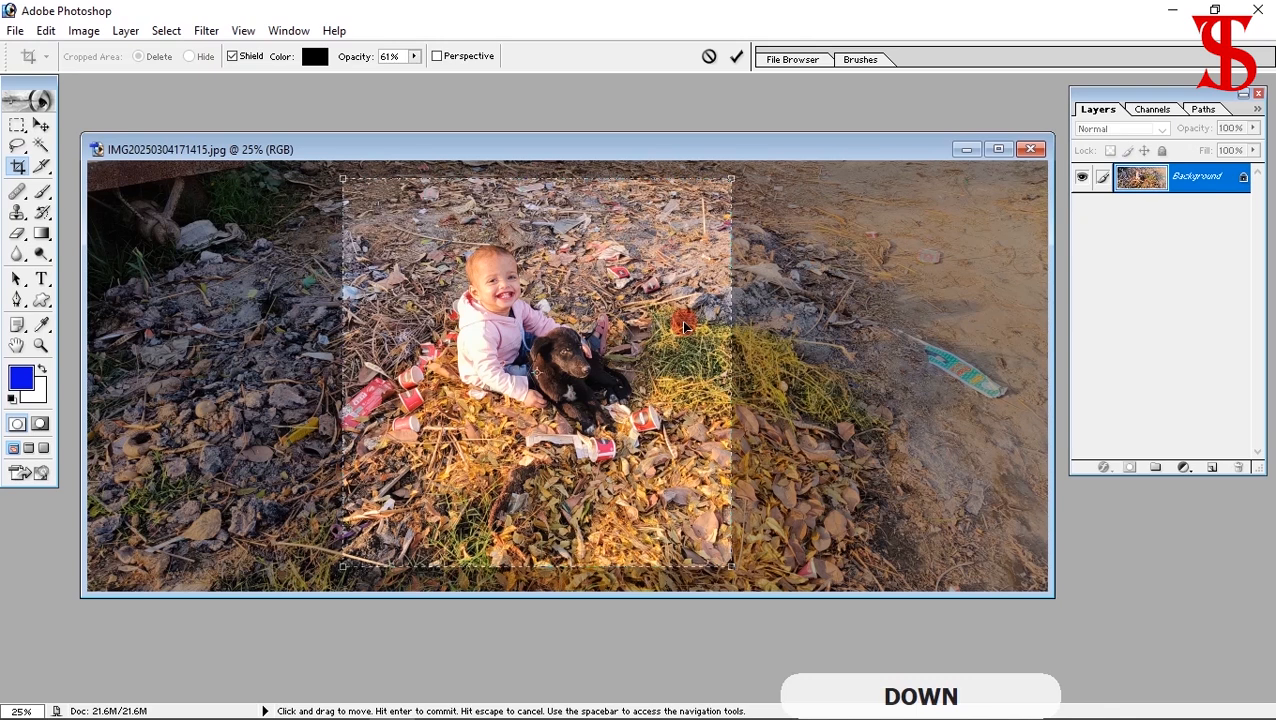
key("Down")
key("Up")
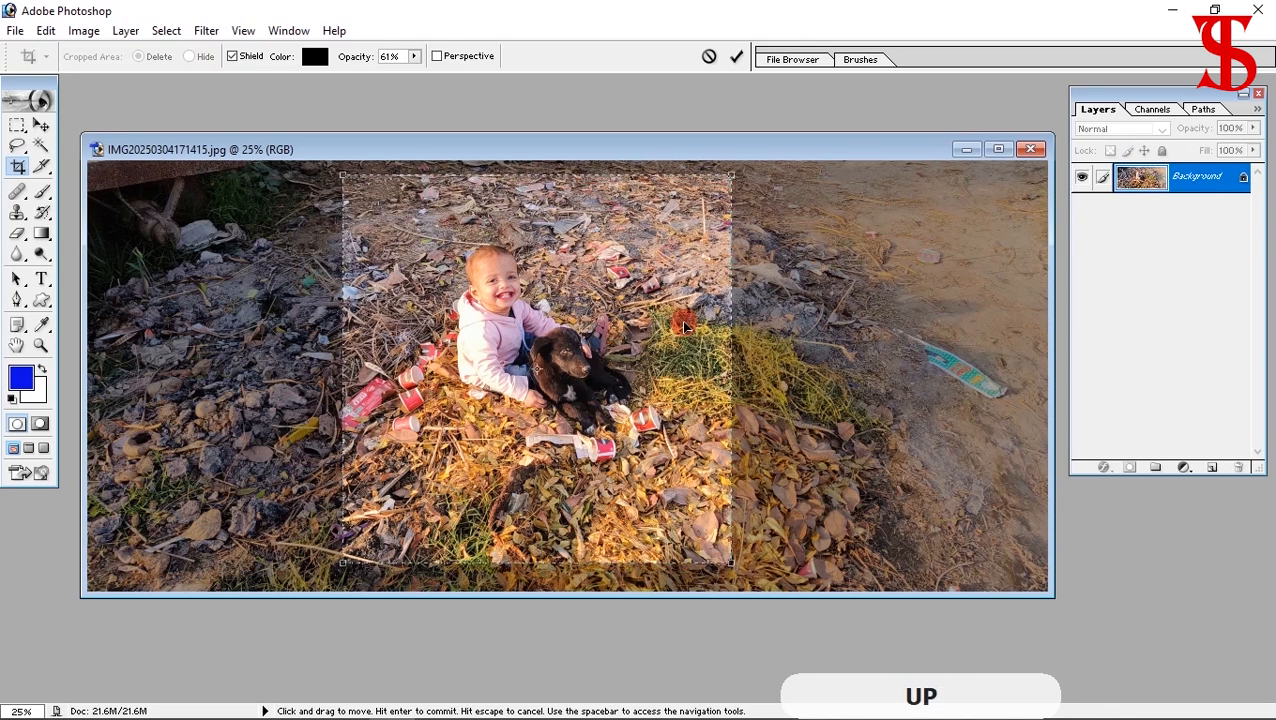
key("Down")
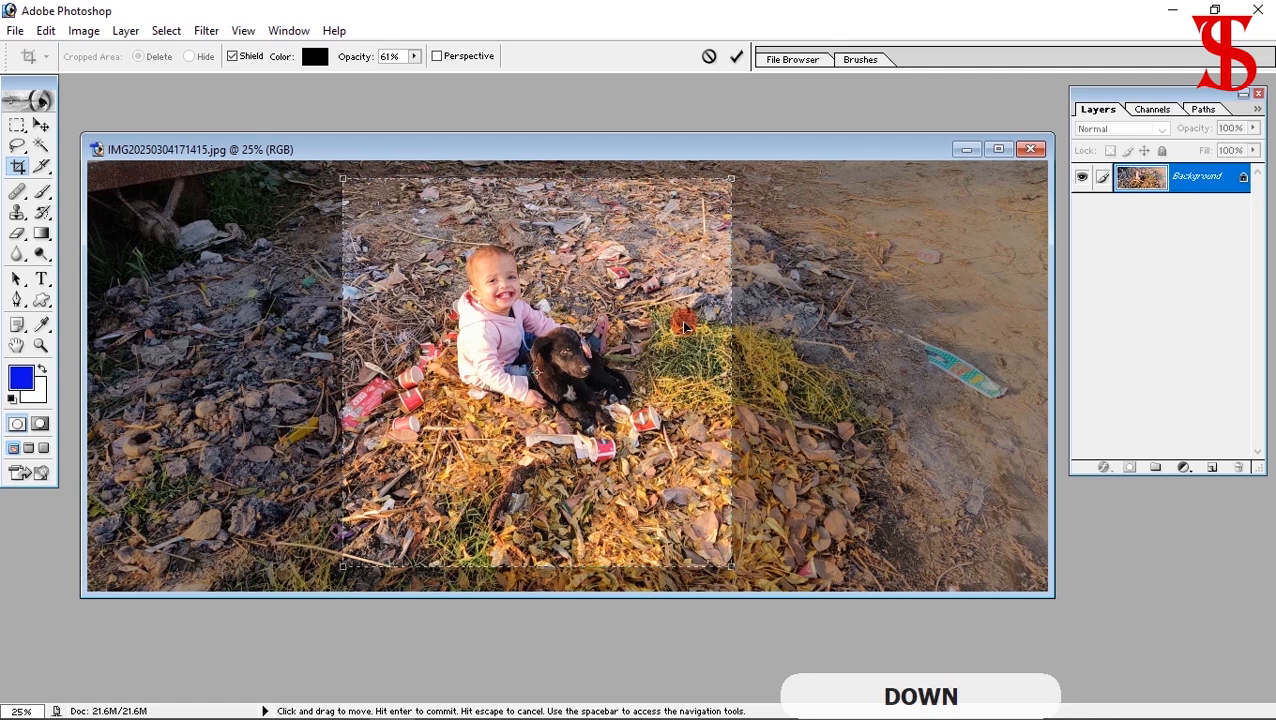
key("Up")
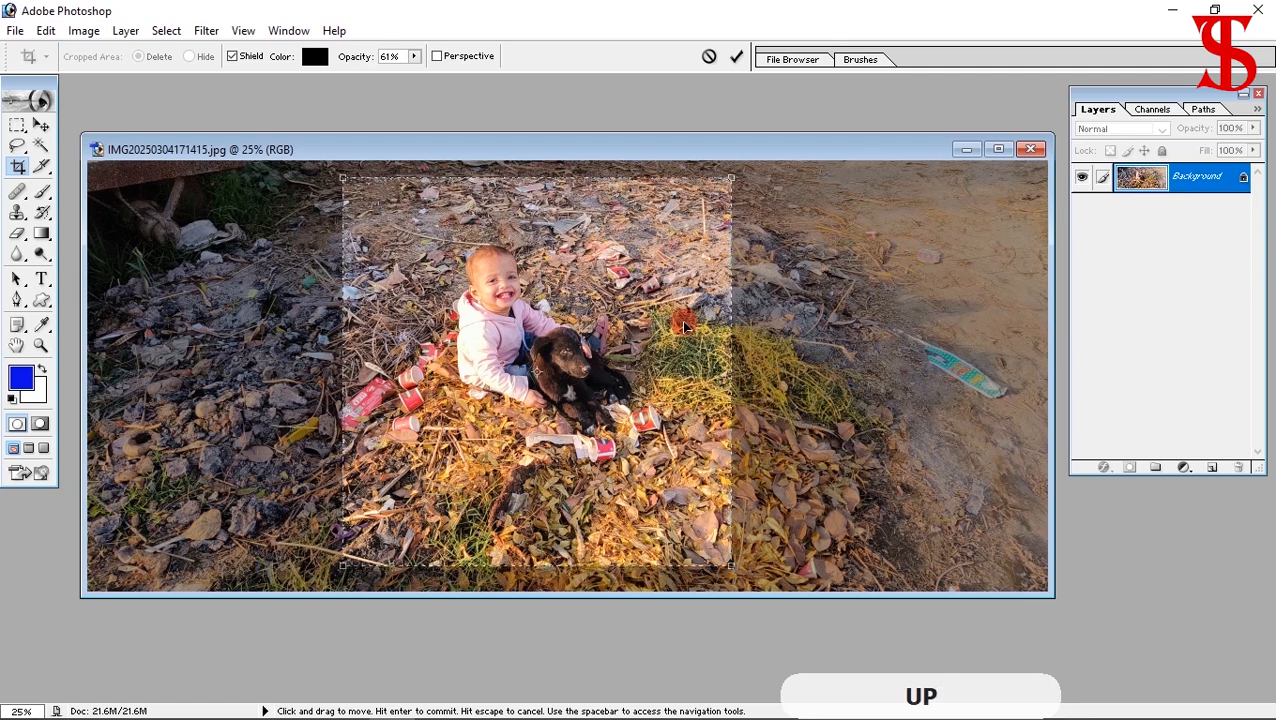
key("Left")
key("Left")
key("Left")
key("Left")
key("Left")
key("Left")
key("Left")
key("Left")
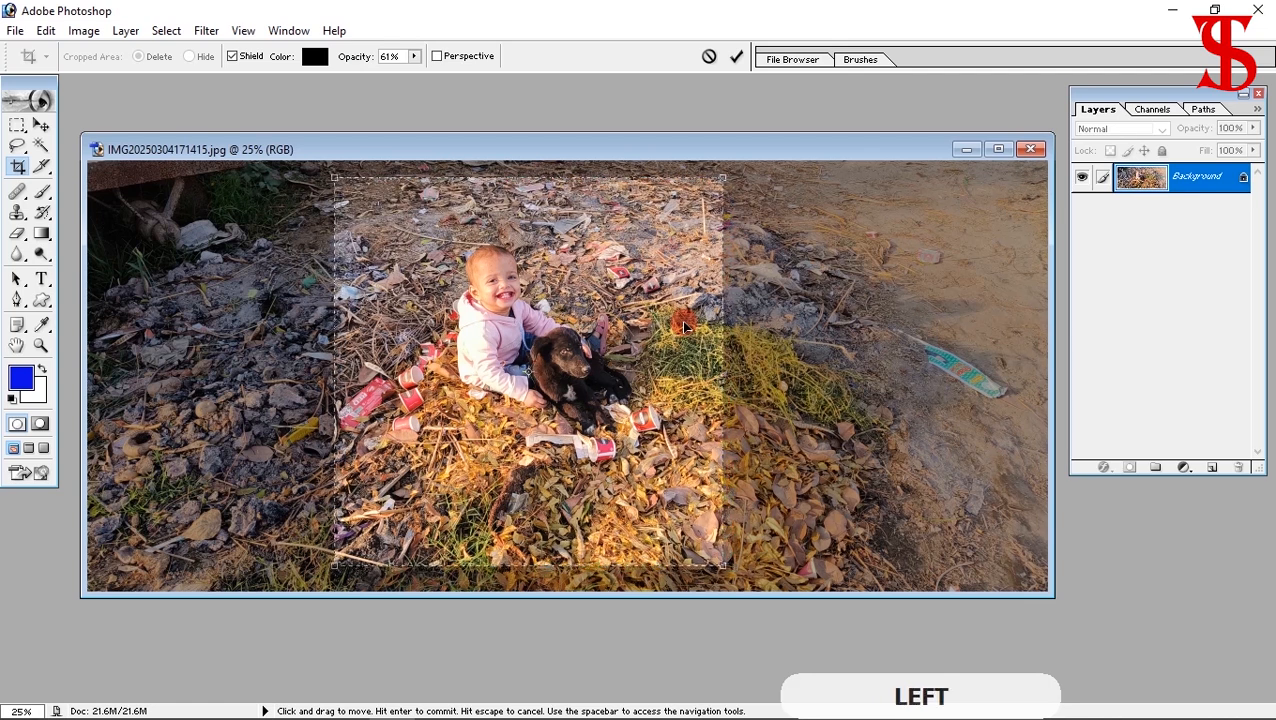
key("Right")
key("Right")
key("Right")
key("Right")
key("Right")
key("Right")
key("Right")
key("Right")
key("Right")
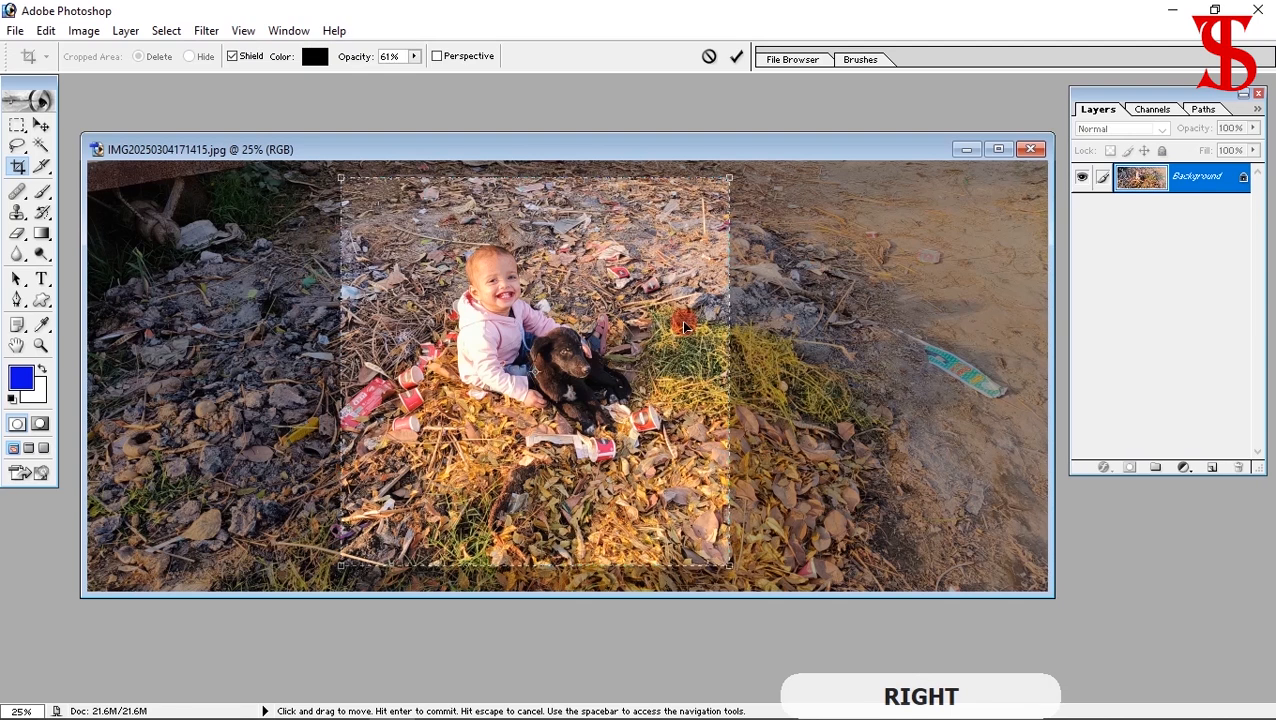
key("Right")
key("Right")
key("Right")
key("Up")
key("Up")
key("Up")
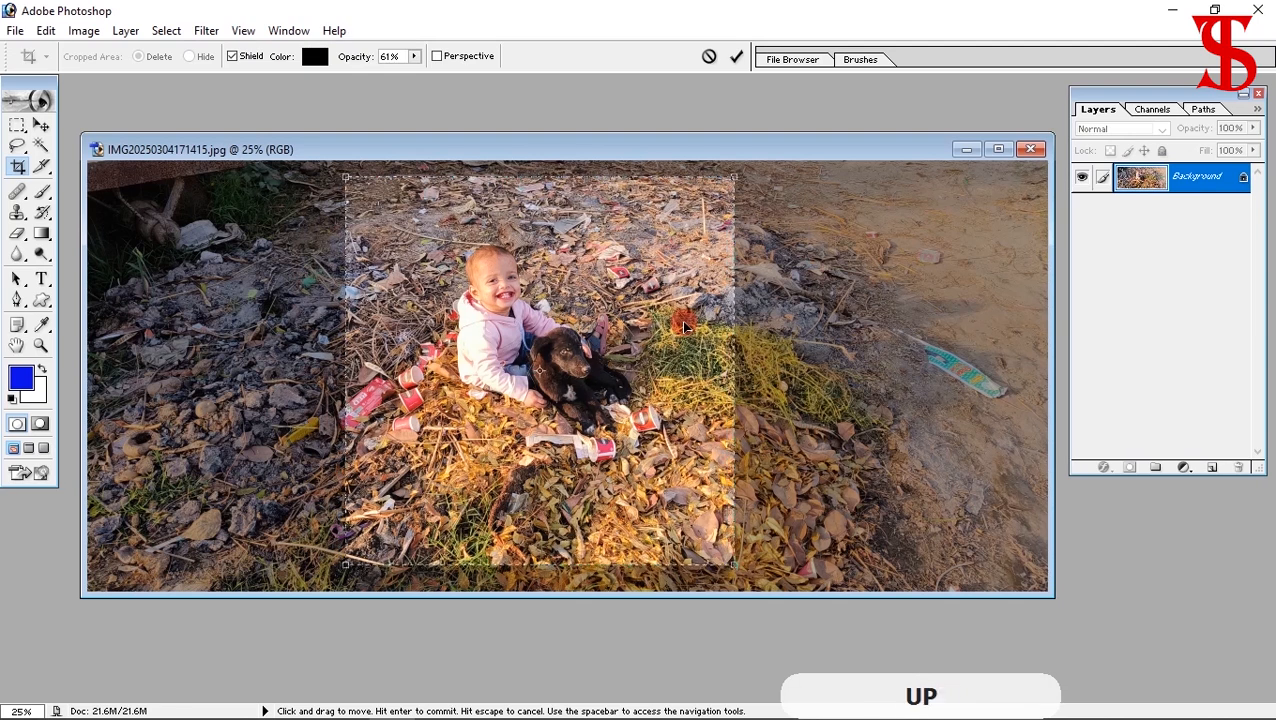
key("Down")
key("Down")
key("Down")
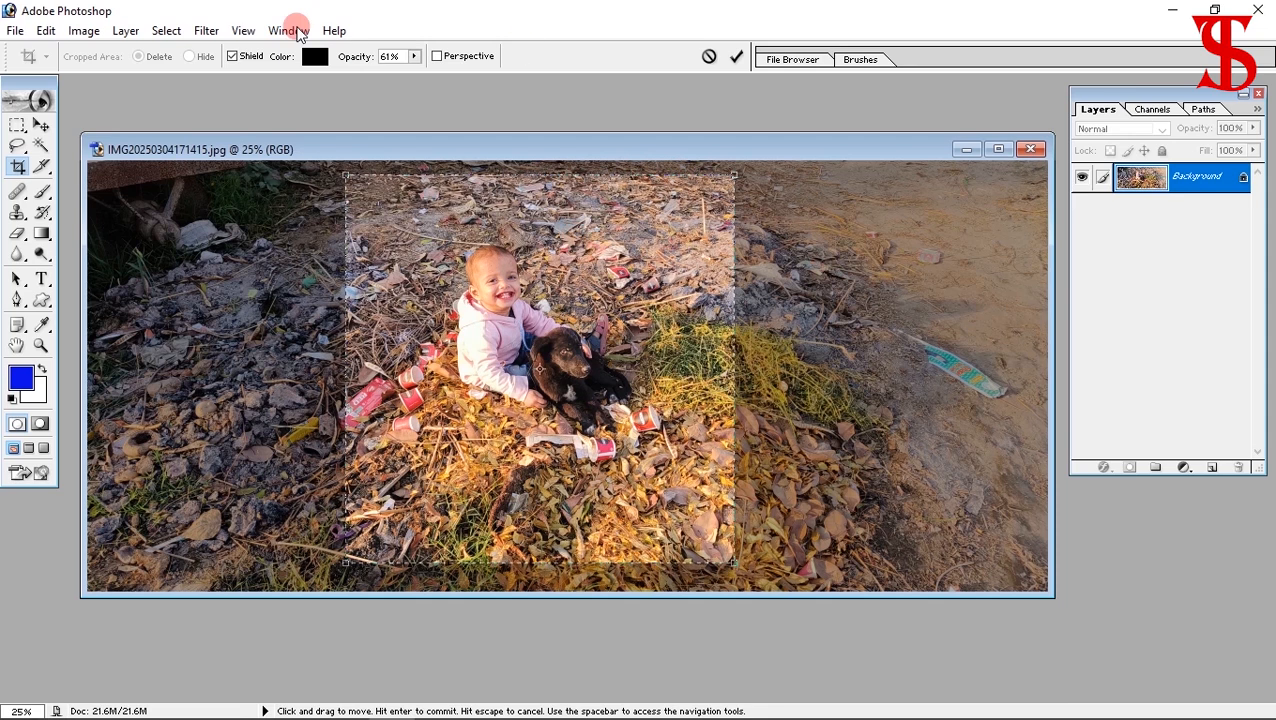
left_click(709, 56)
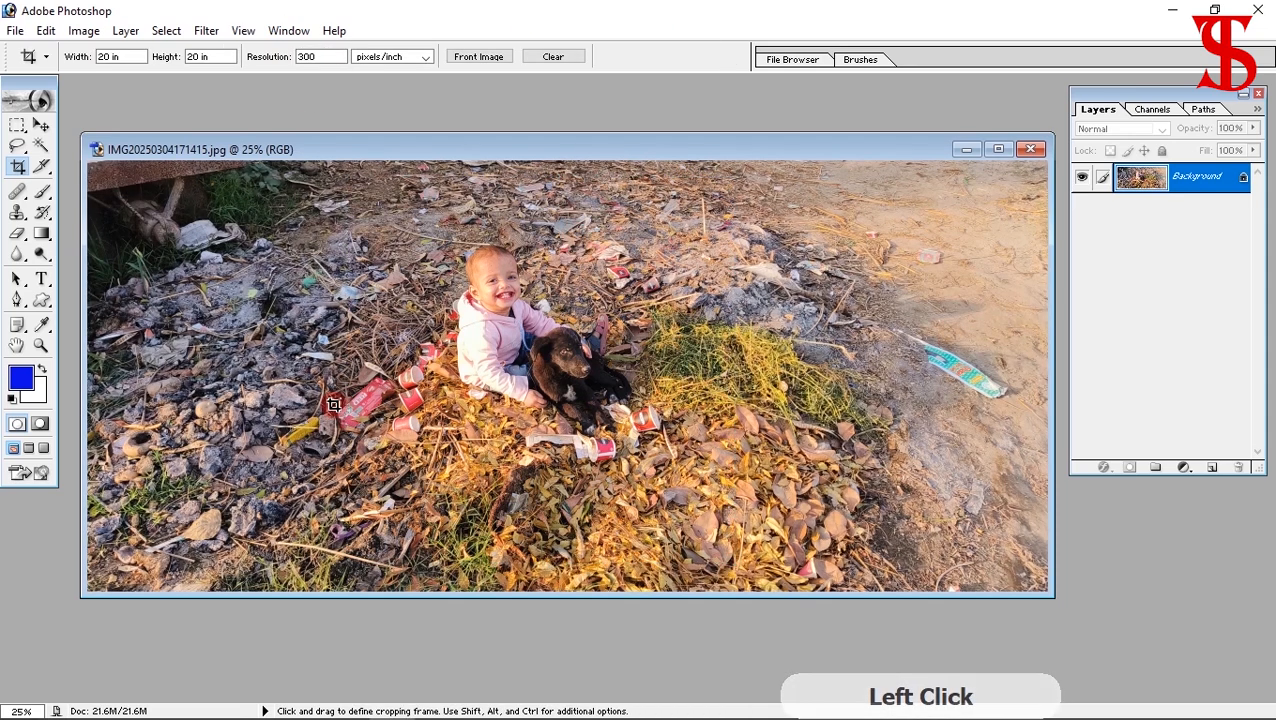
Switch the crop resolution units to pixels/cm and back to pixels/inch
left_click(104, 56)
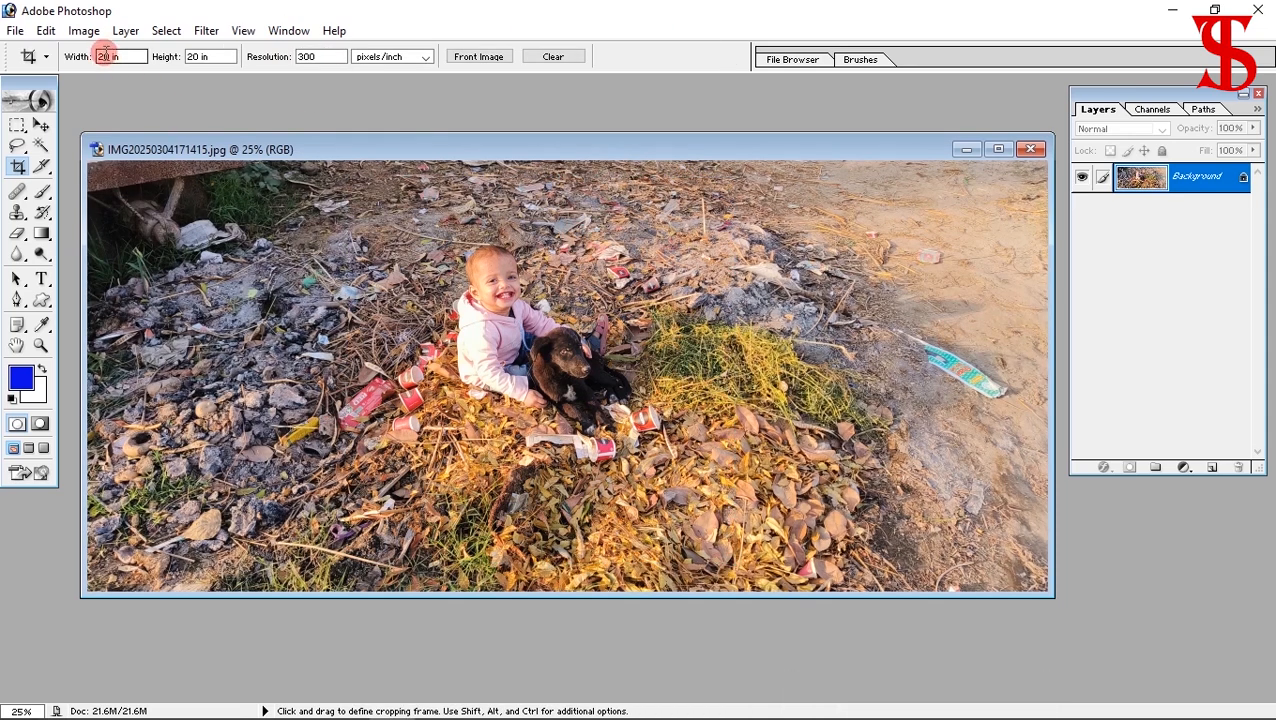
left_click(318, 56)
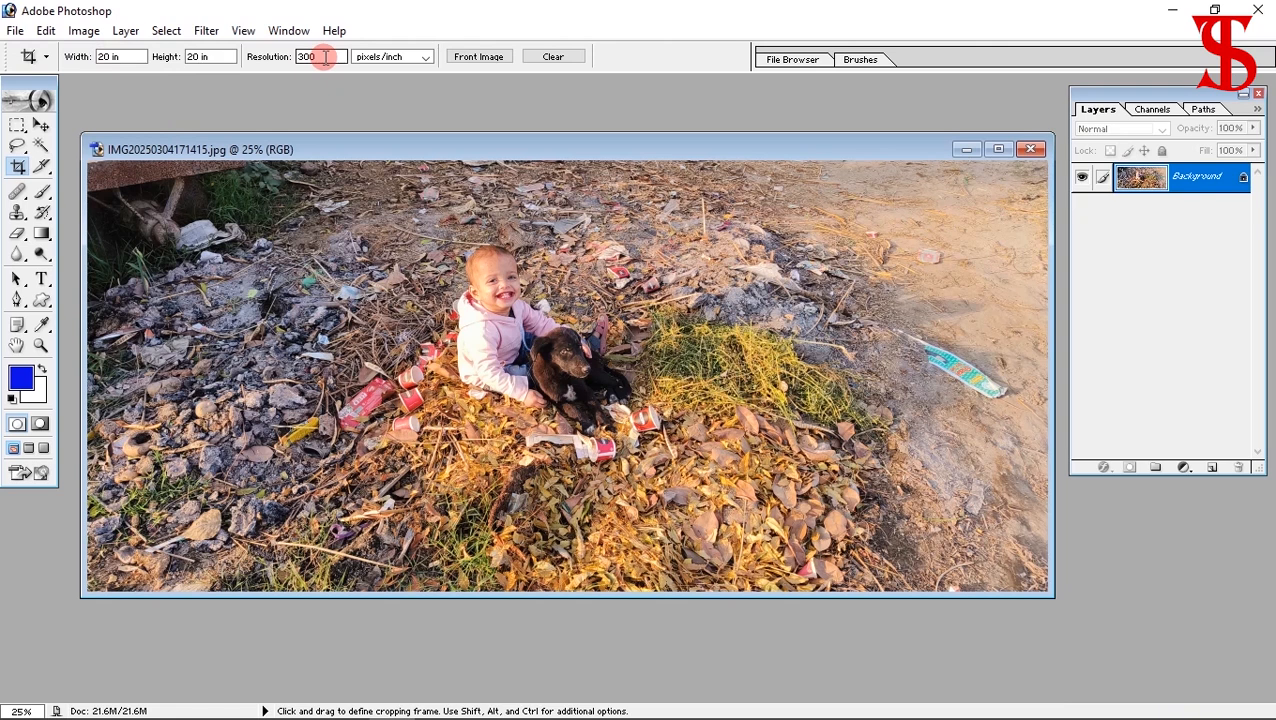
left_click(376, 60)
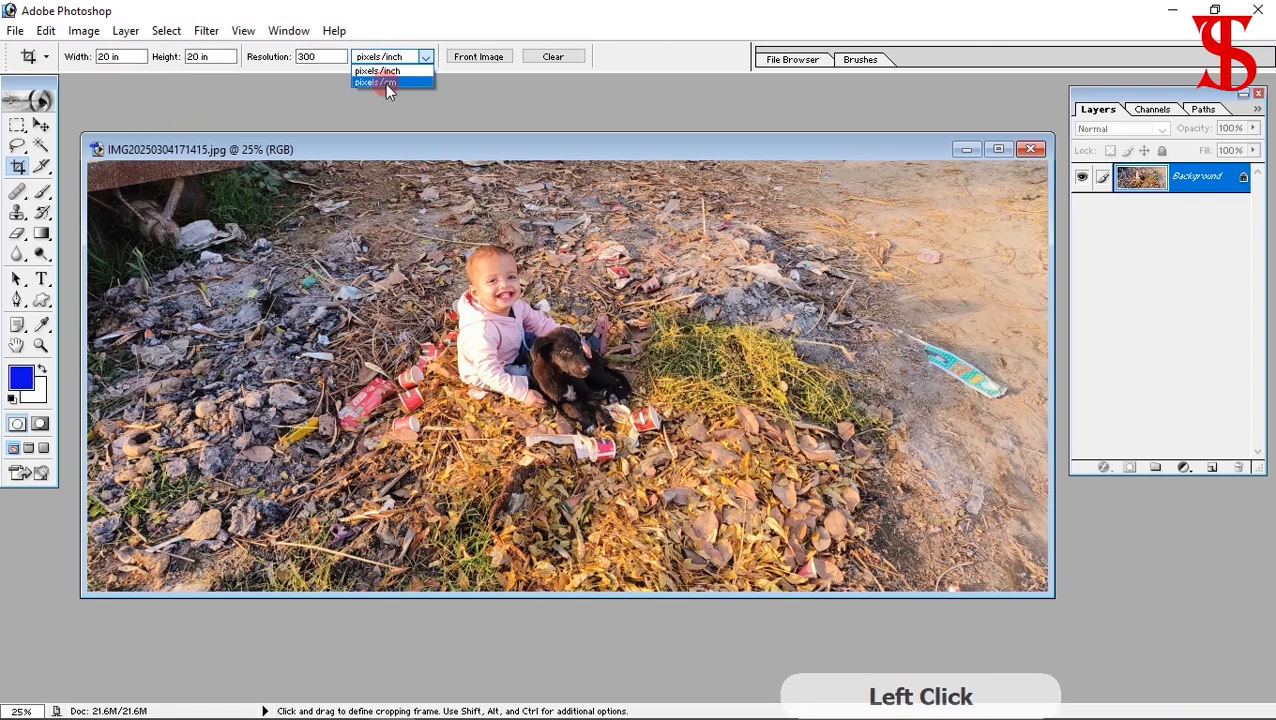
left_click(385, 84)
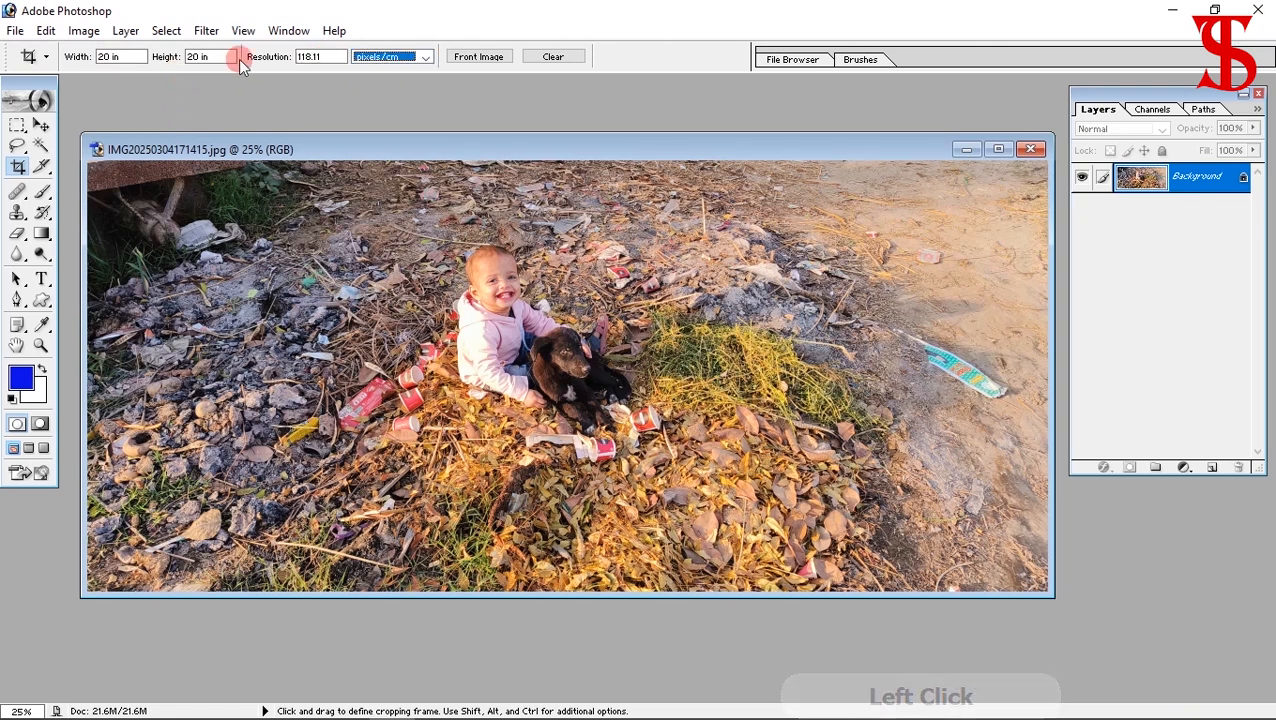
left_click(379, 60)
left_click(386, 73)
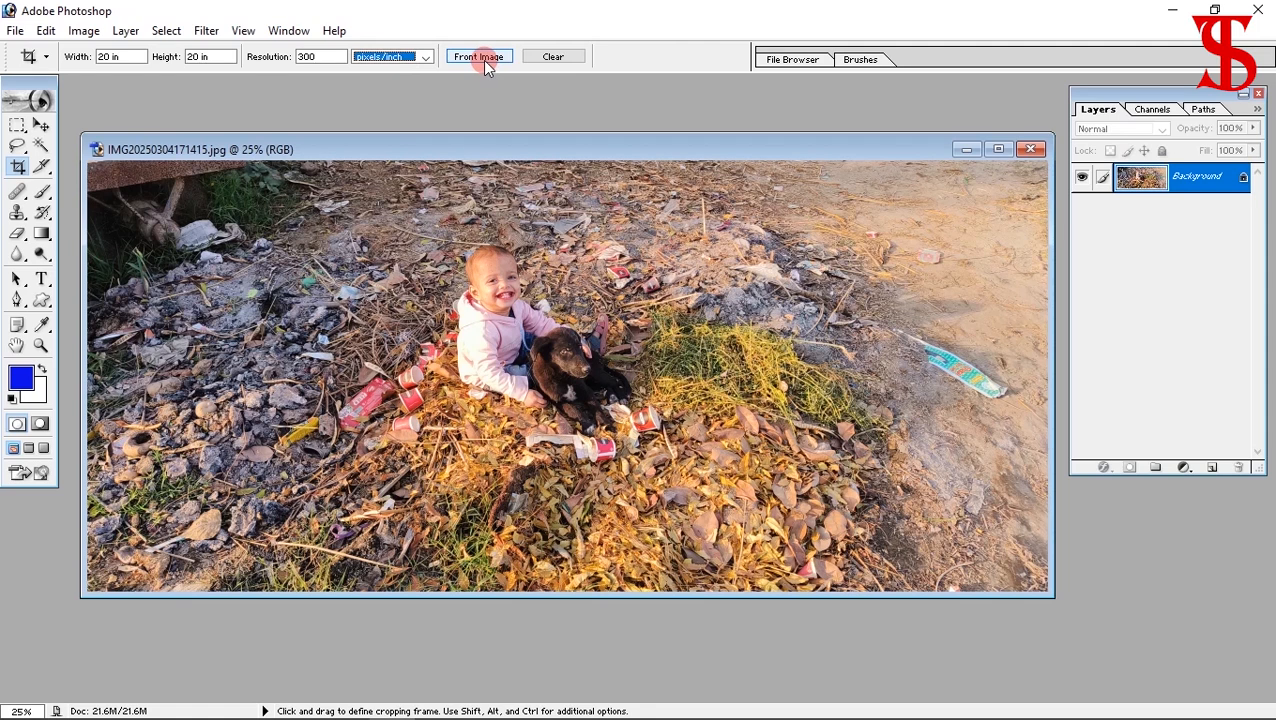
left_click(402, 60)
left_click(400, 68)
Clear the fixed crop width, height and resolution so that all three are empty
left_click(121, 57)
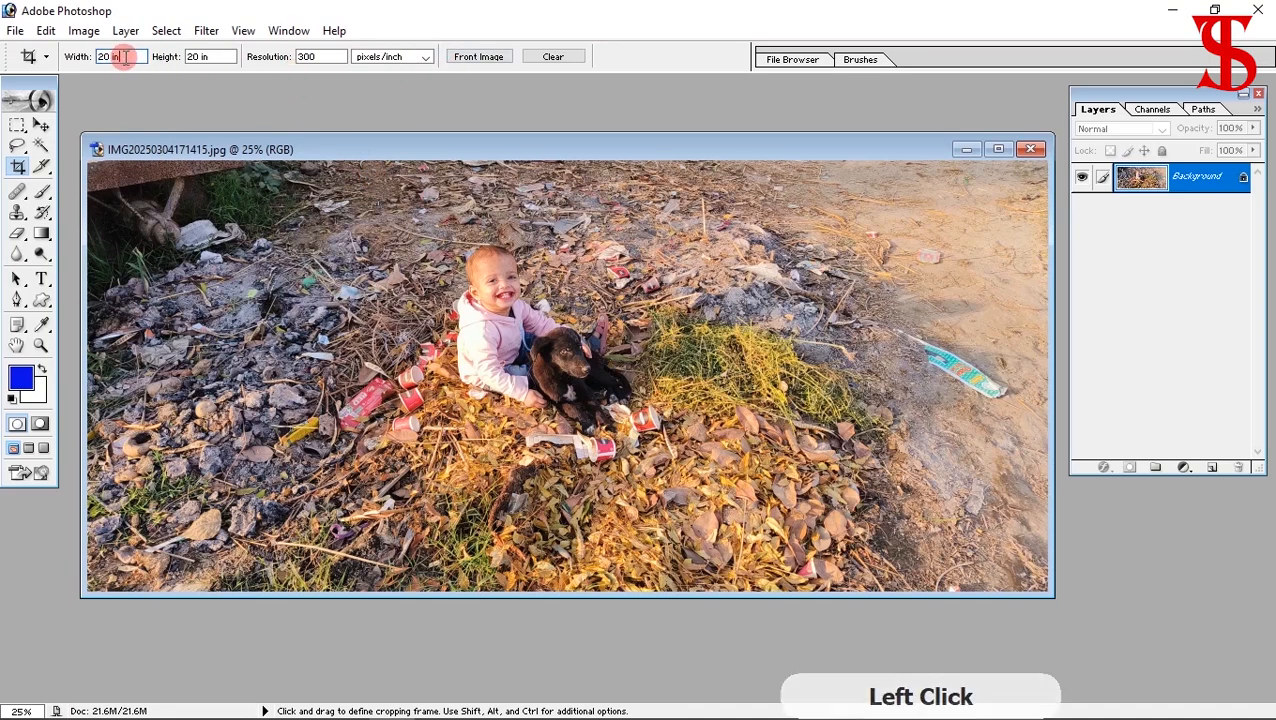
key("BackSpace")
key("BackSpace")
key("BackSpace")
key("BackSpace")
key("BackSpace")
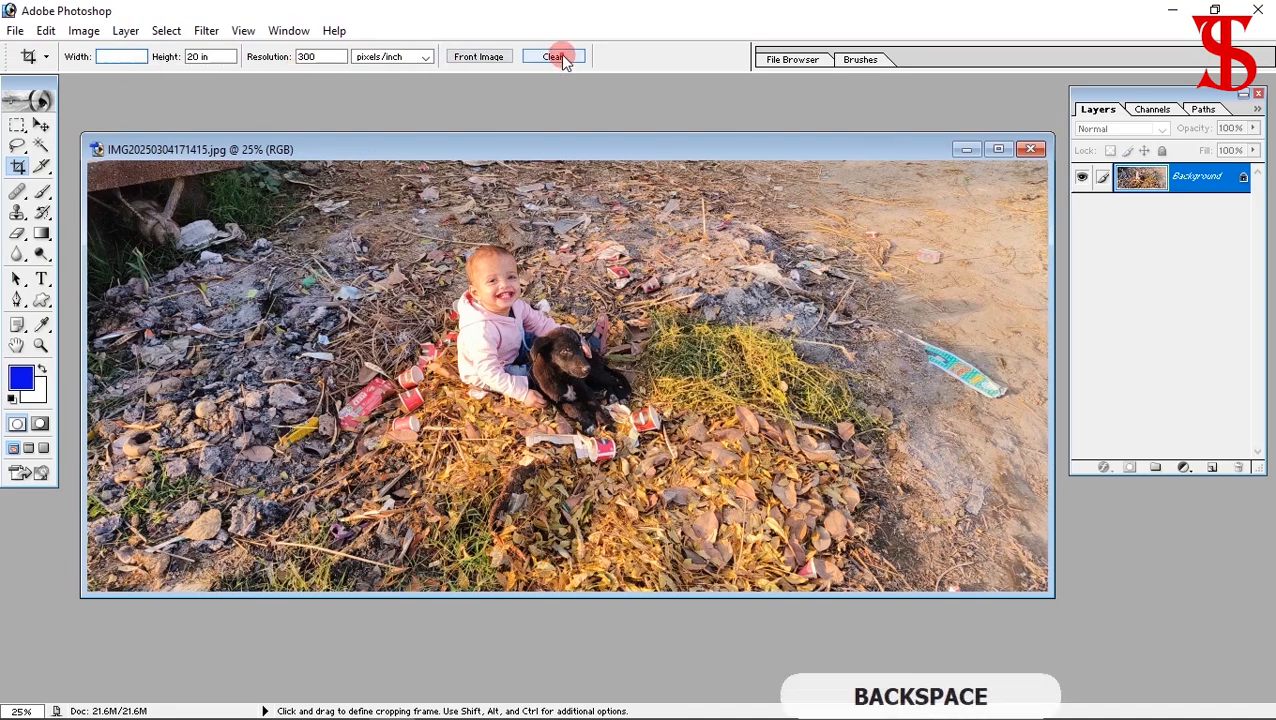
left_click(560, 57)
Try to fill the crop width, height and resolution with the front image's values
left_click(120, 57)
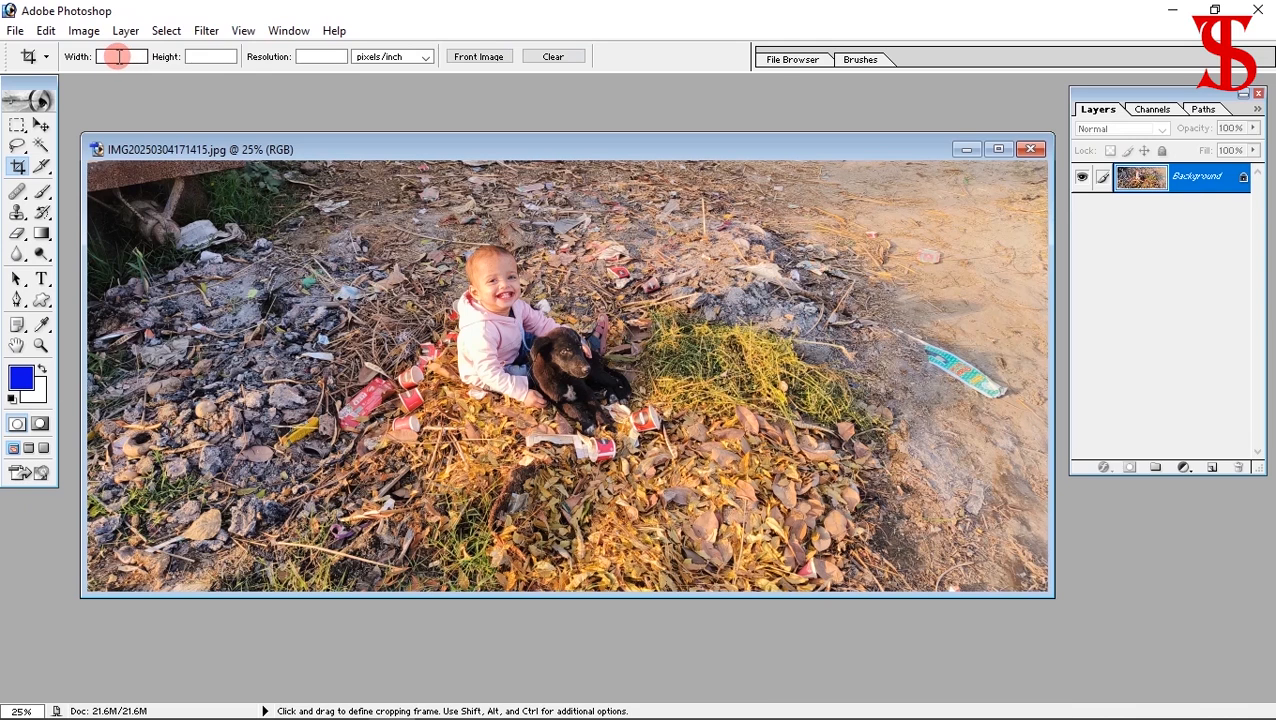
left_click(211, 57)
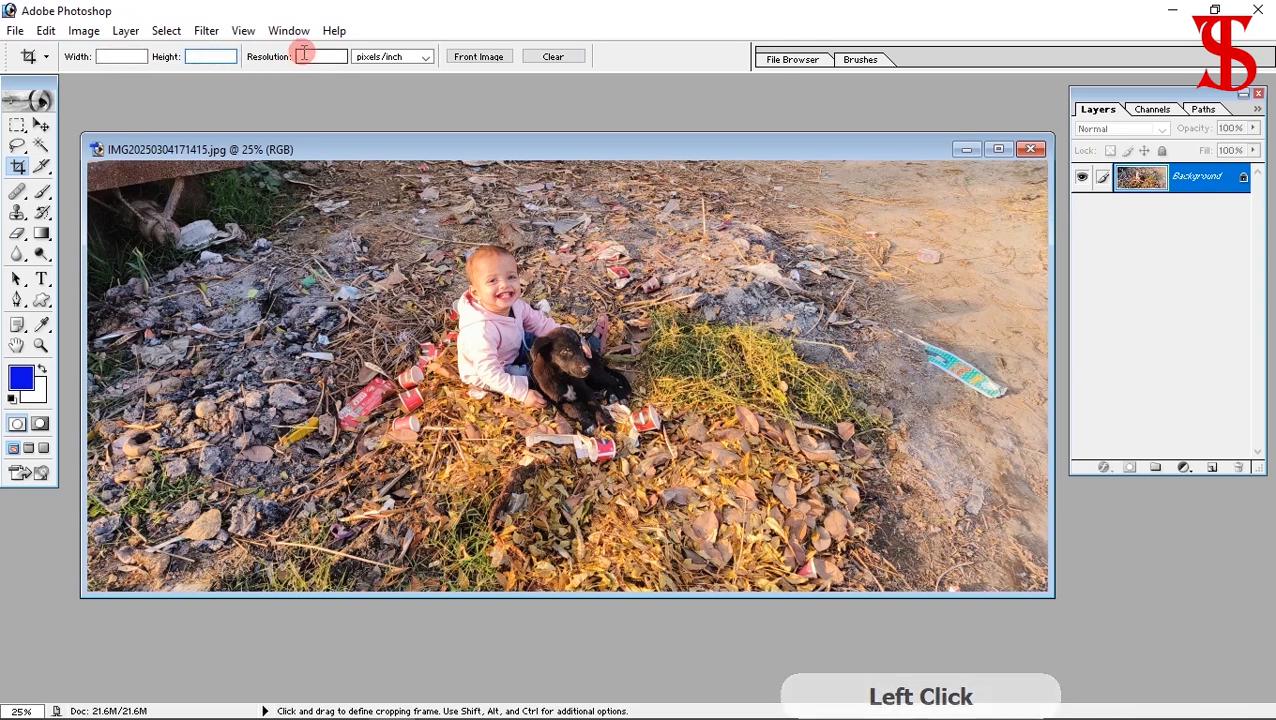
left_click(481, 58)
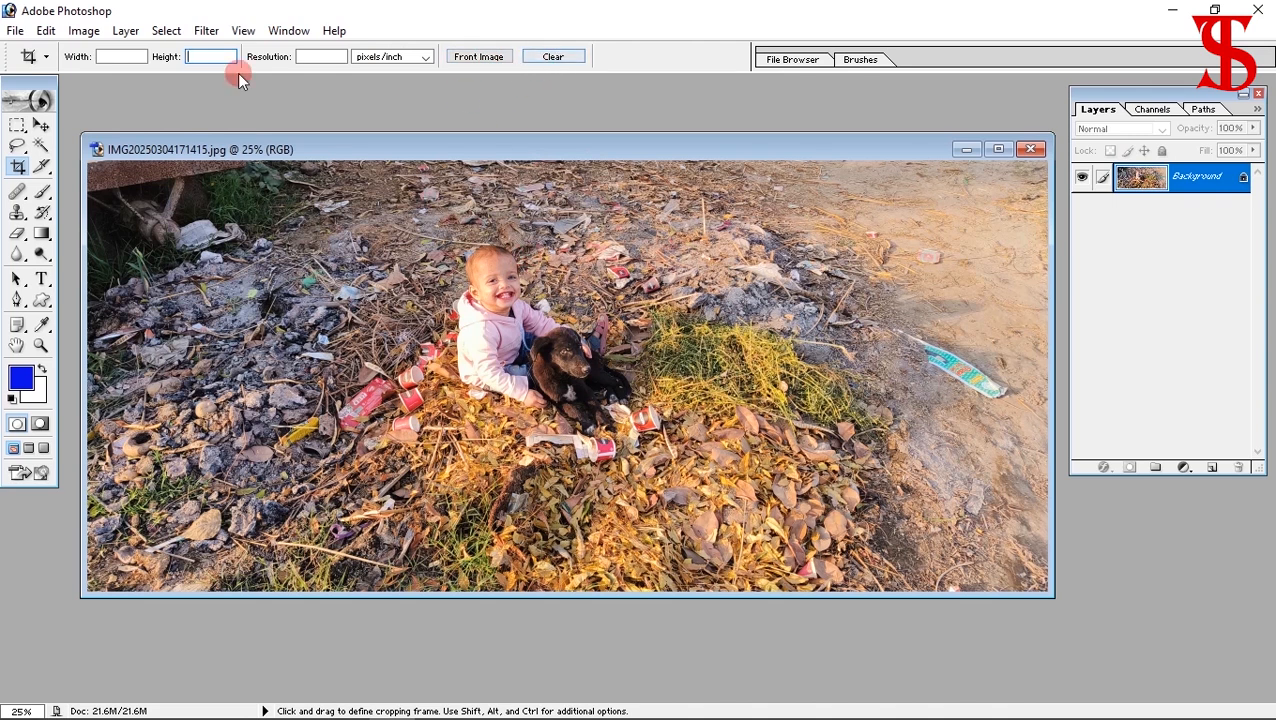
Fix the crop at 10 in wide, 10 in high and 100 pixels/inch, and clear the three values again
left_click(121, 56)
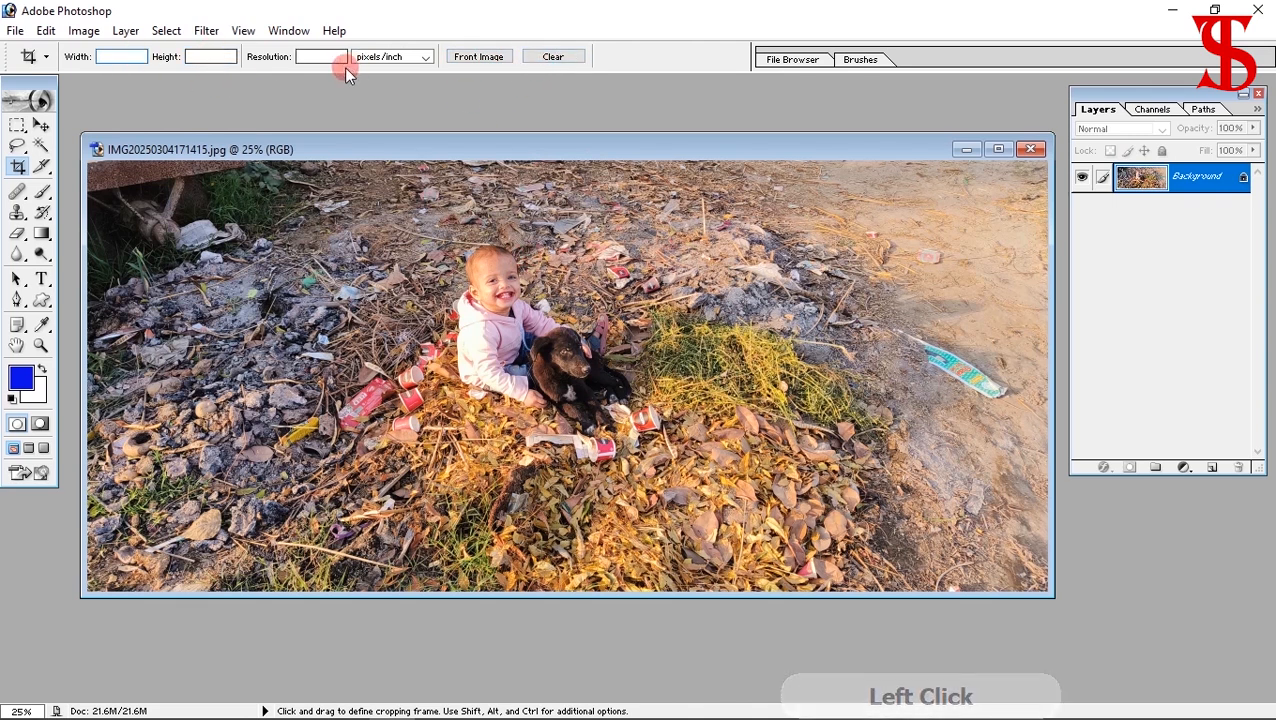
left_click(134, 56)
type("10")
left_click(212, 56)
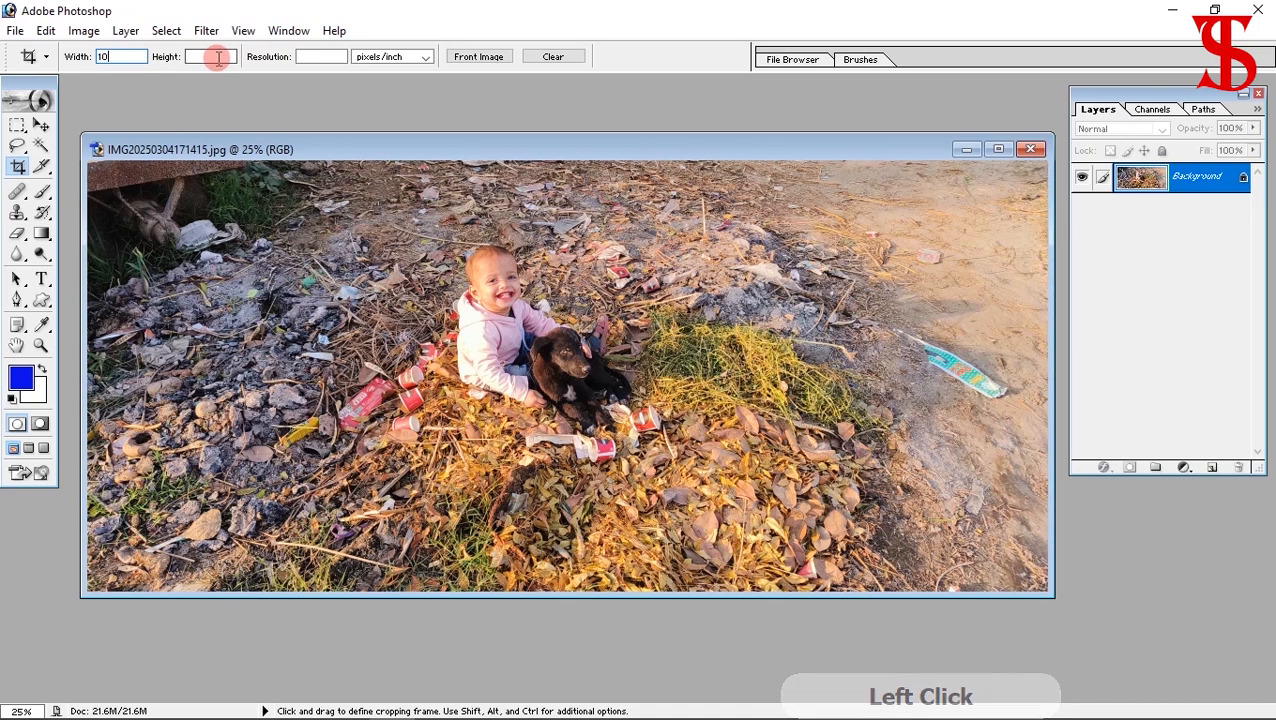
type("10")
left_click(311, 56)
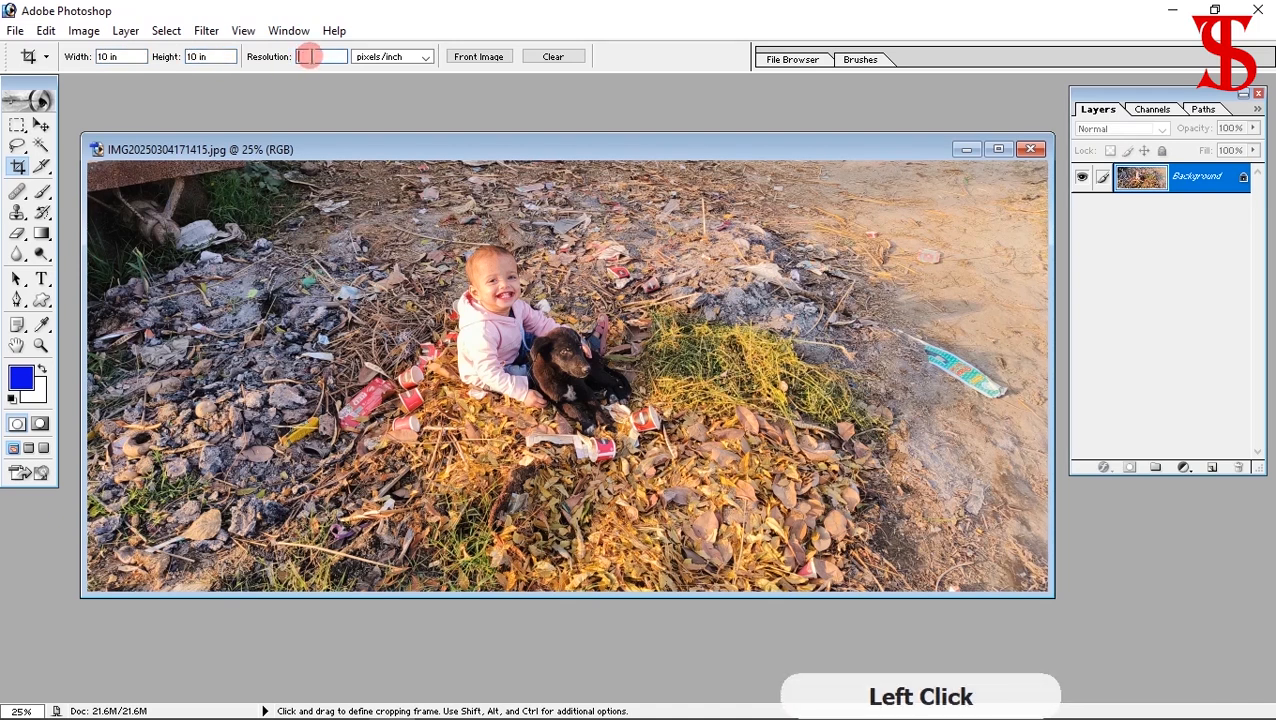
type("100")
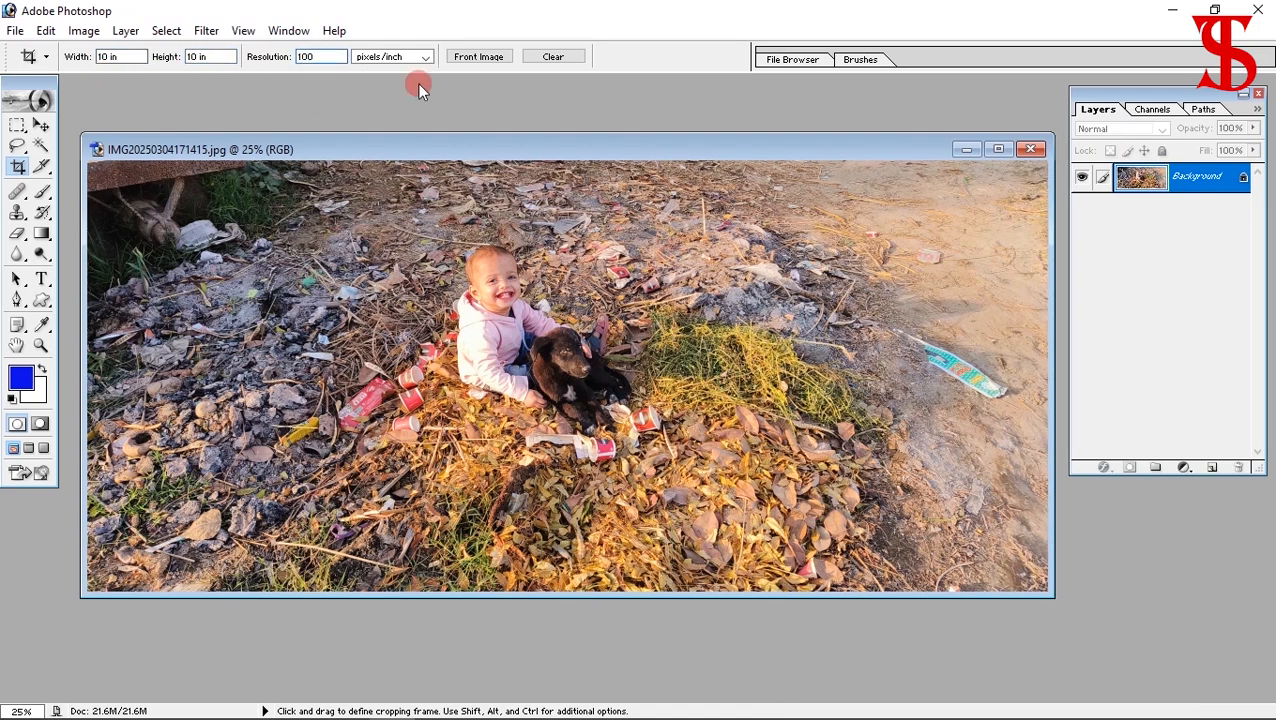
left_click(560, 60)
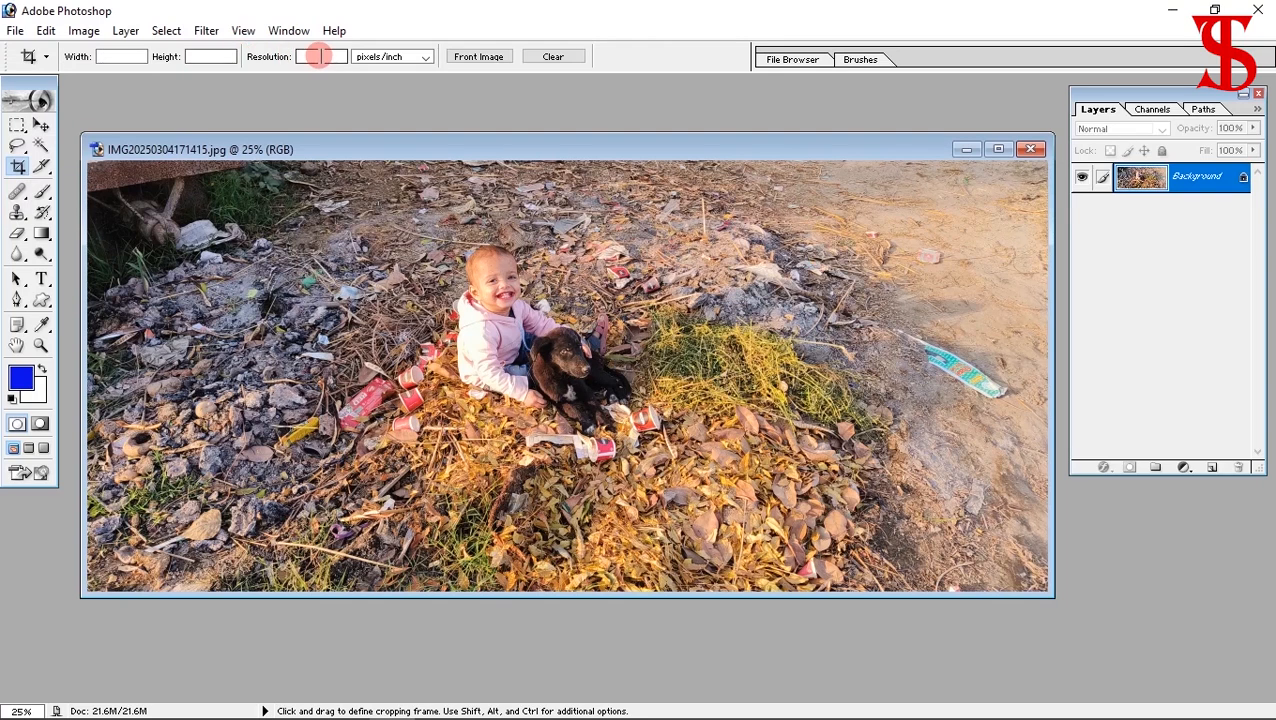
Draw a free crop frame around the child and puppy, and resize it by its edges and corners
left_click(518, 246)
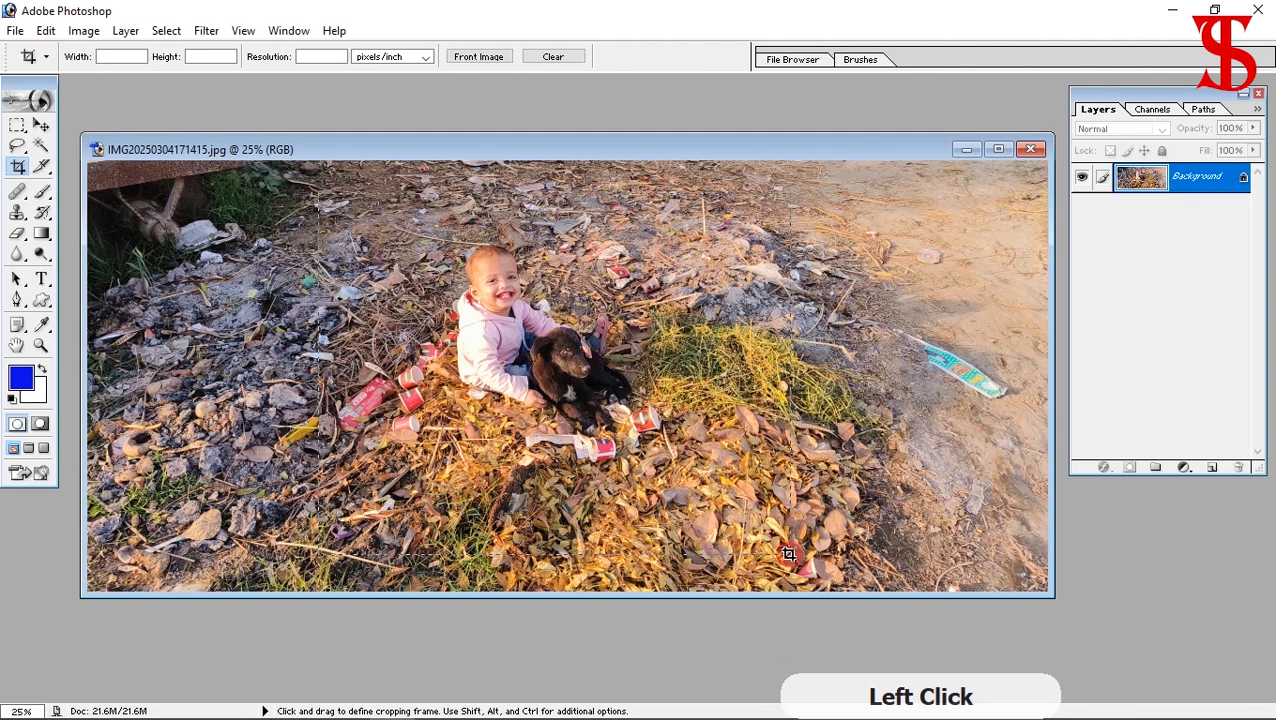
left_click_drag(789, 553, 789, 553)
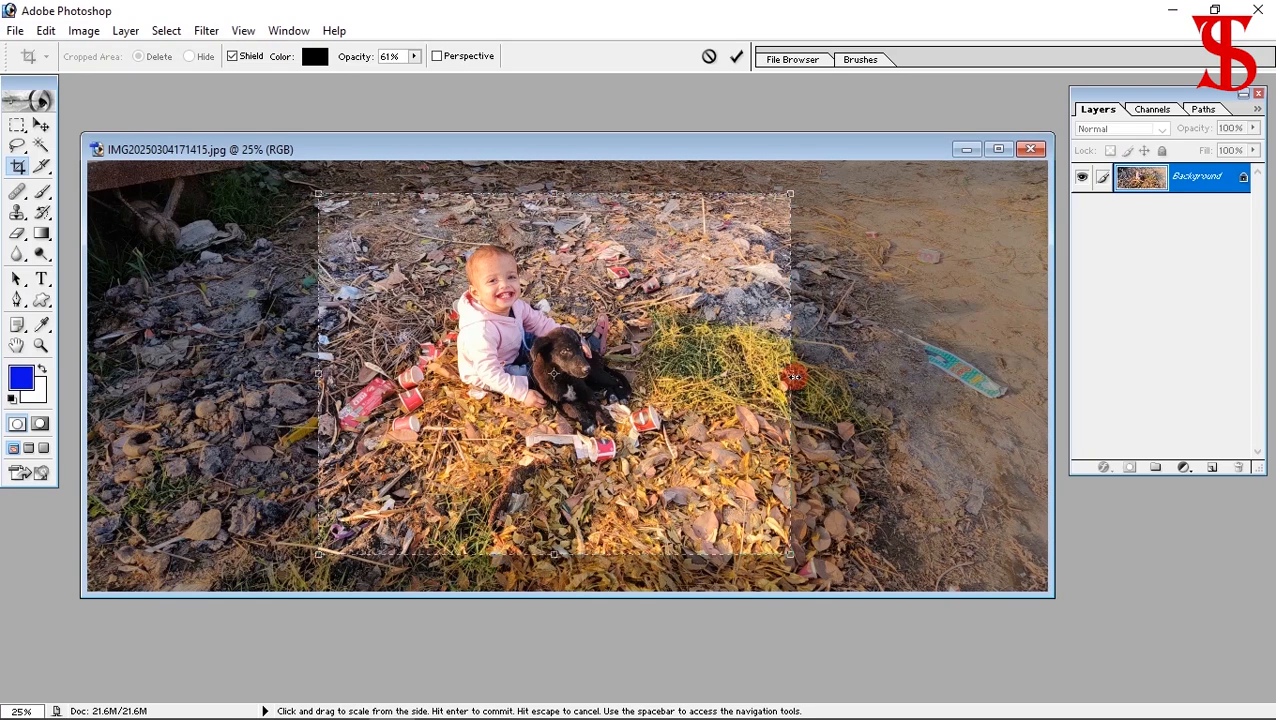
mouse_move(793, 376)
left_mouse_down()
mouse_move(869, 361)
mouse_move(899, 371)
mouse_move(770, 371)
mouse_move(890, 373)
mouse_move(797, 360)
left_mouse_up()
left_click_drag(711, 353, 710, 364)
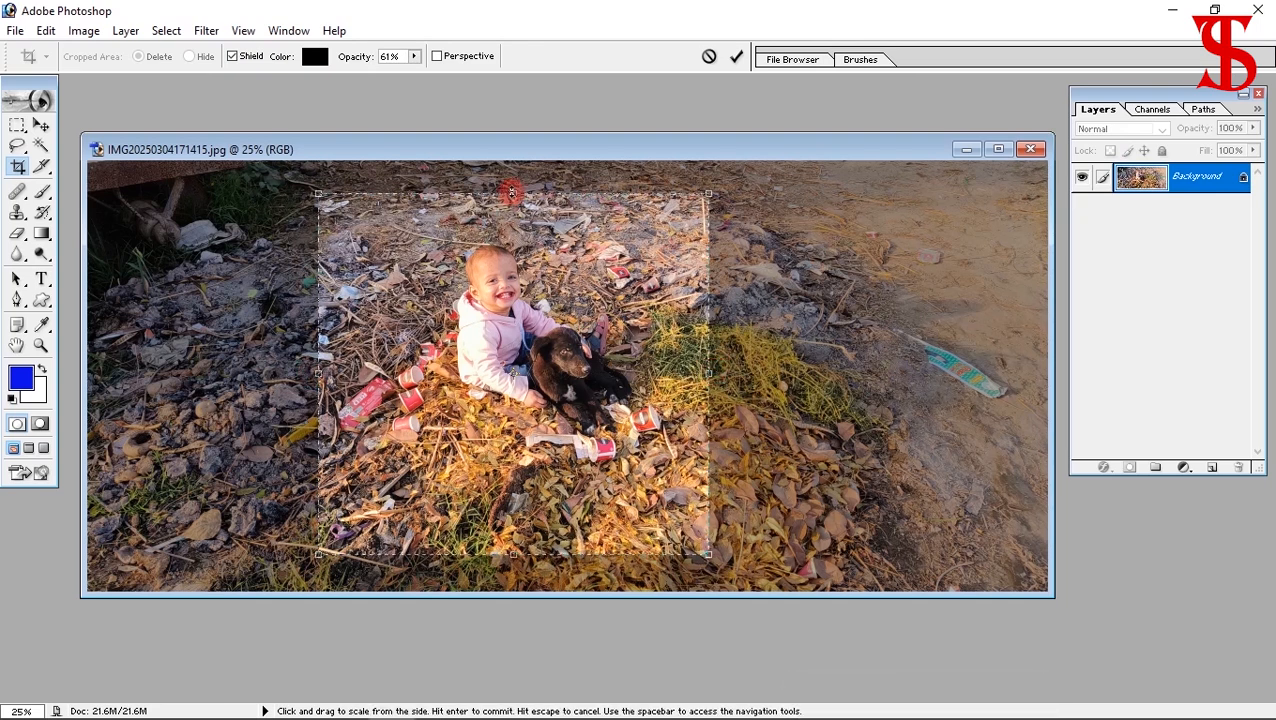
left_click_drag(513, 193, 522, 231)
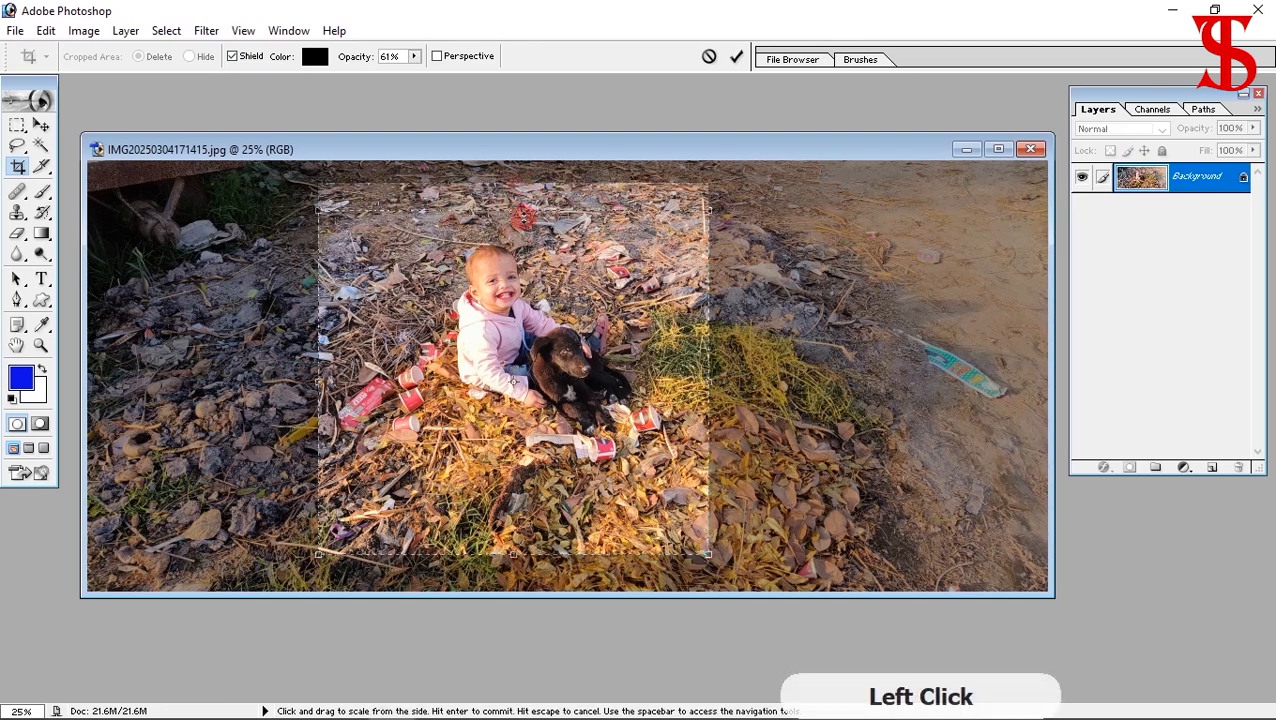
left_click_drag(519, 183, 515, 220)
left_click_drag(512, 553, 512, 495)
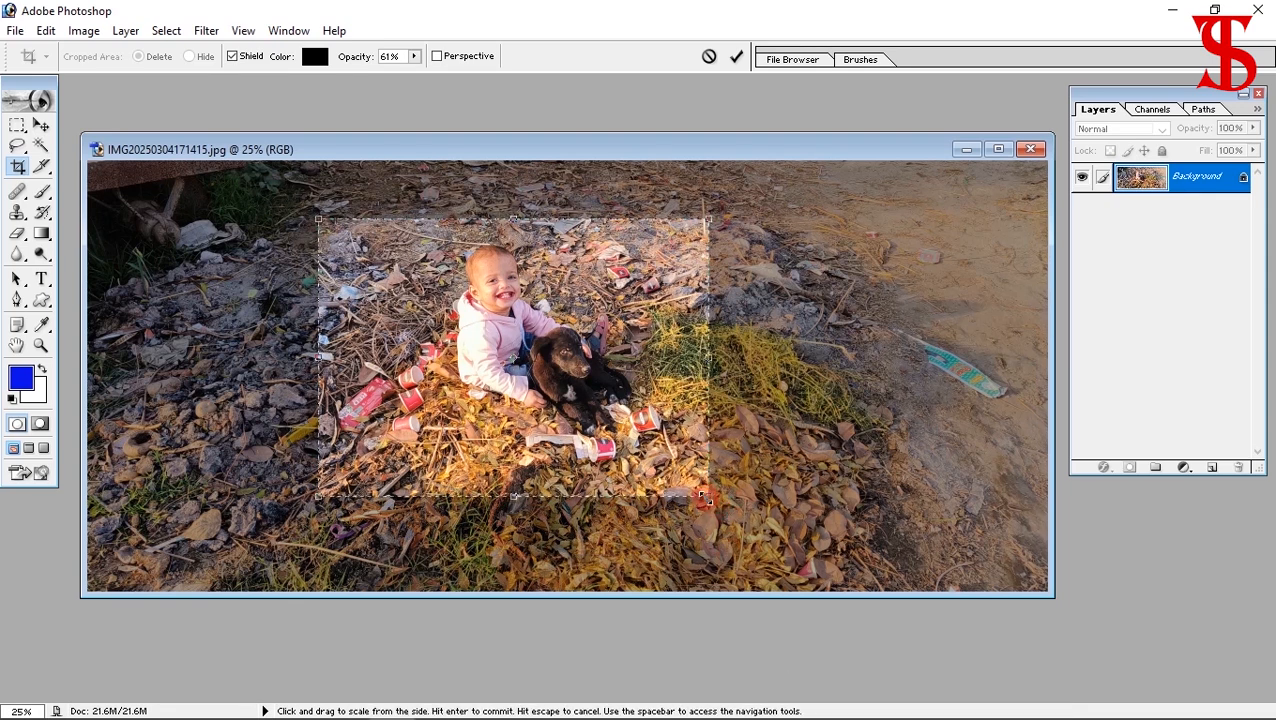
left_click_drag(708, 495, 810, 567)
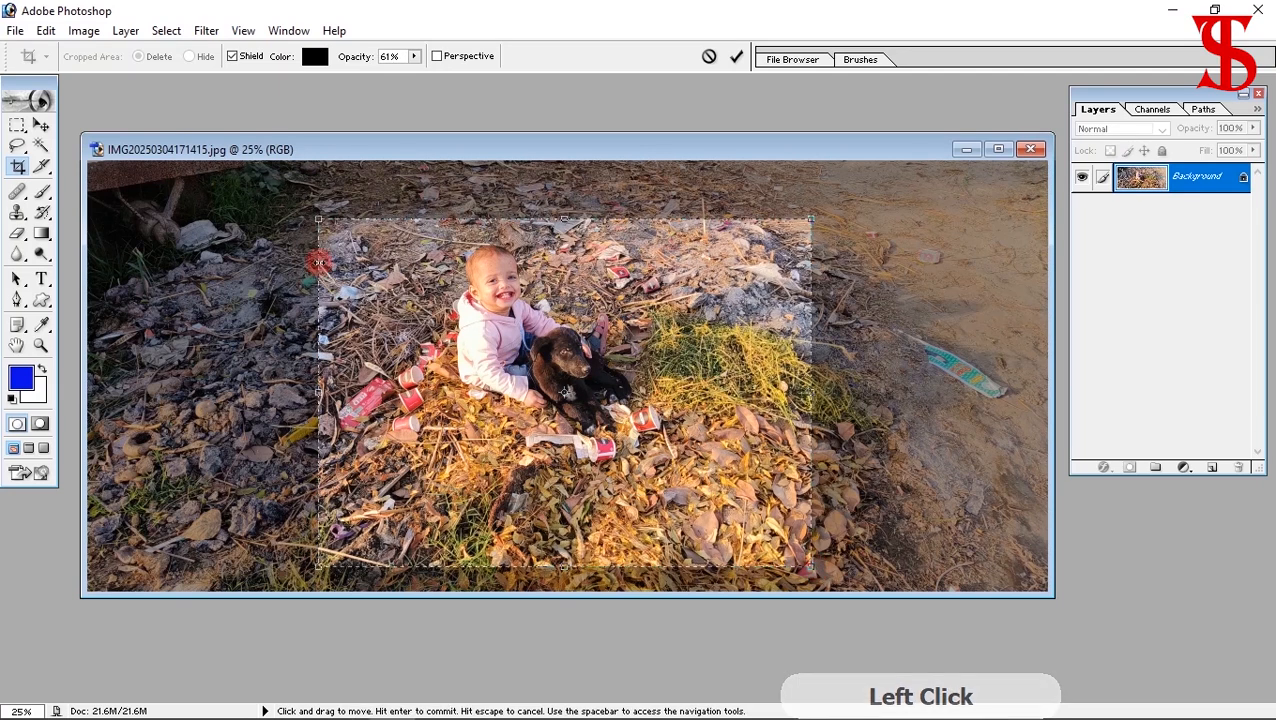
mouse_move(317, 218)
left_mouse_down()
mouse_move(293, 175)
mouse_move(364, 179)
mouse_move(276, 205)
mouse_move(320, 176)
left_mouse_up()
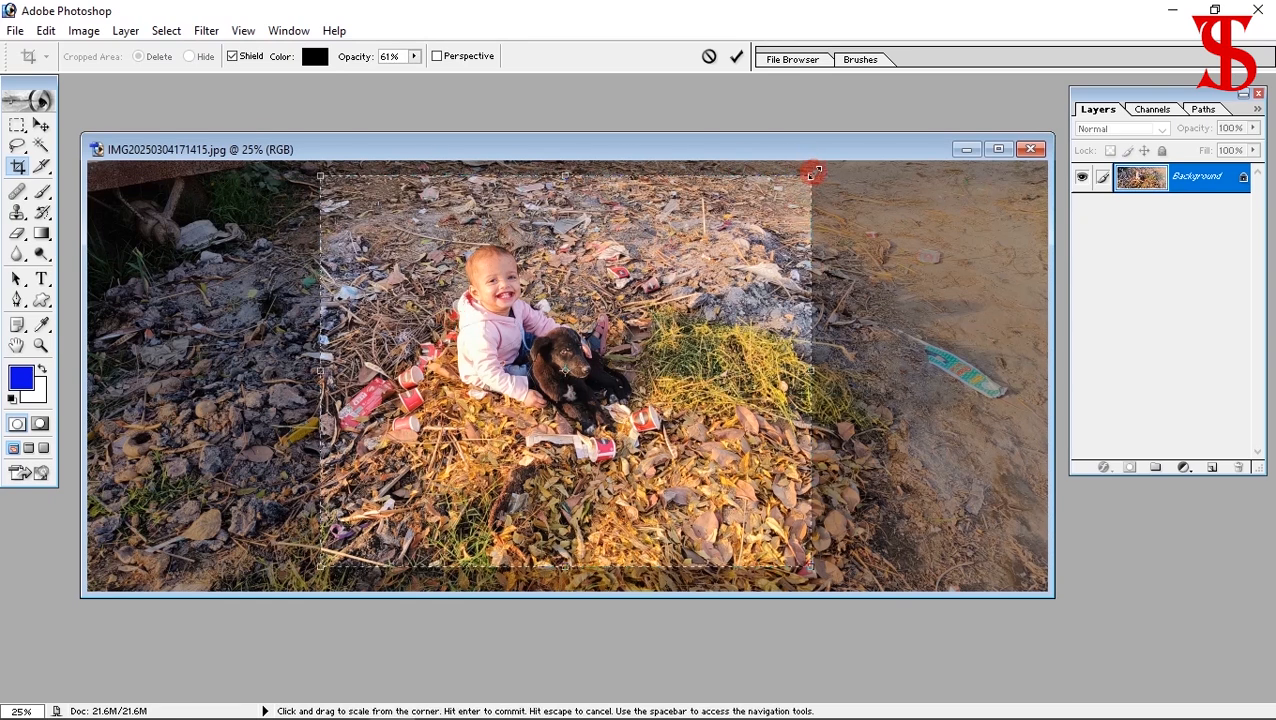
left_click(814, 172)
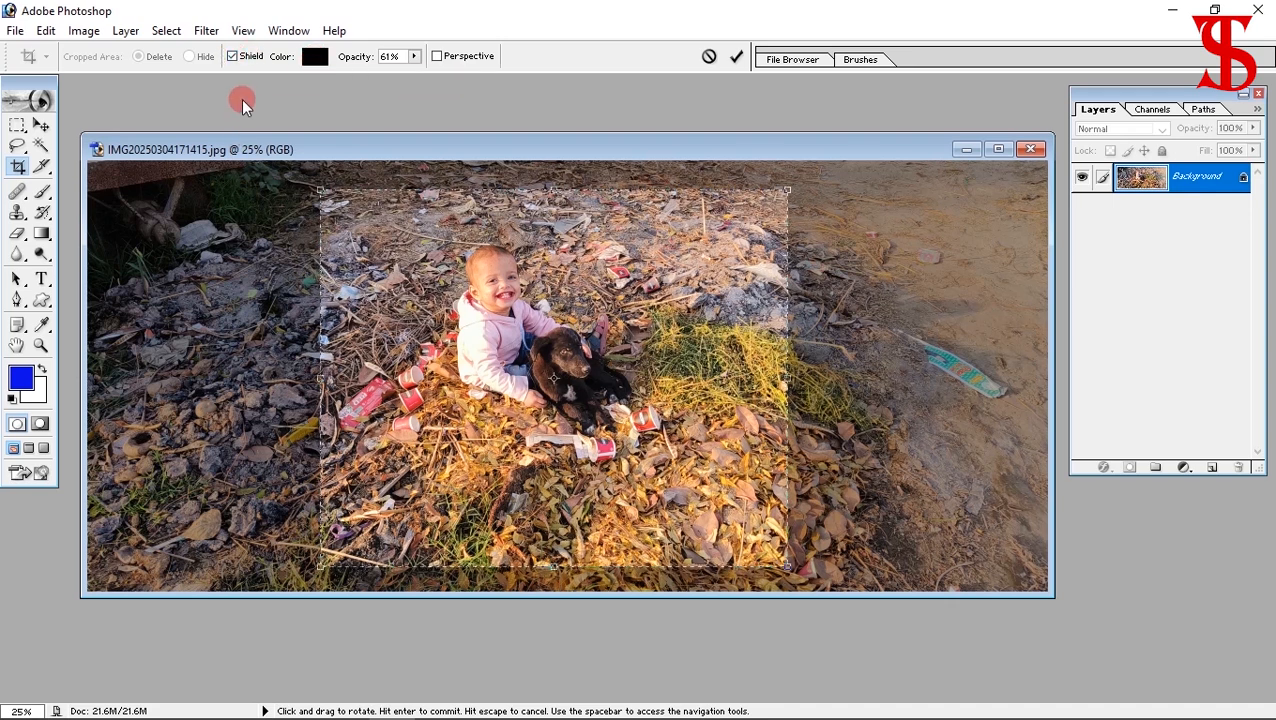
Turn the crop shield off and on again, and set its color to blue 0F00D1
left_click(233, 57)
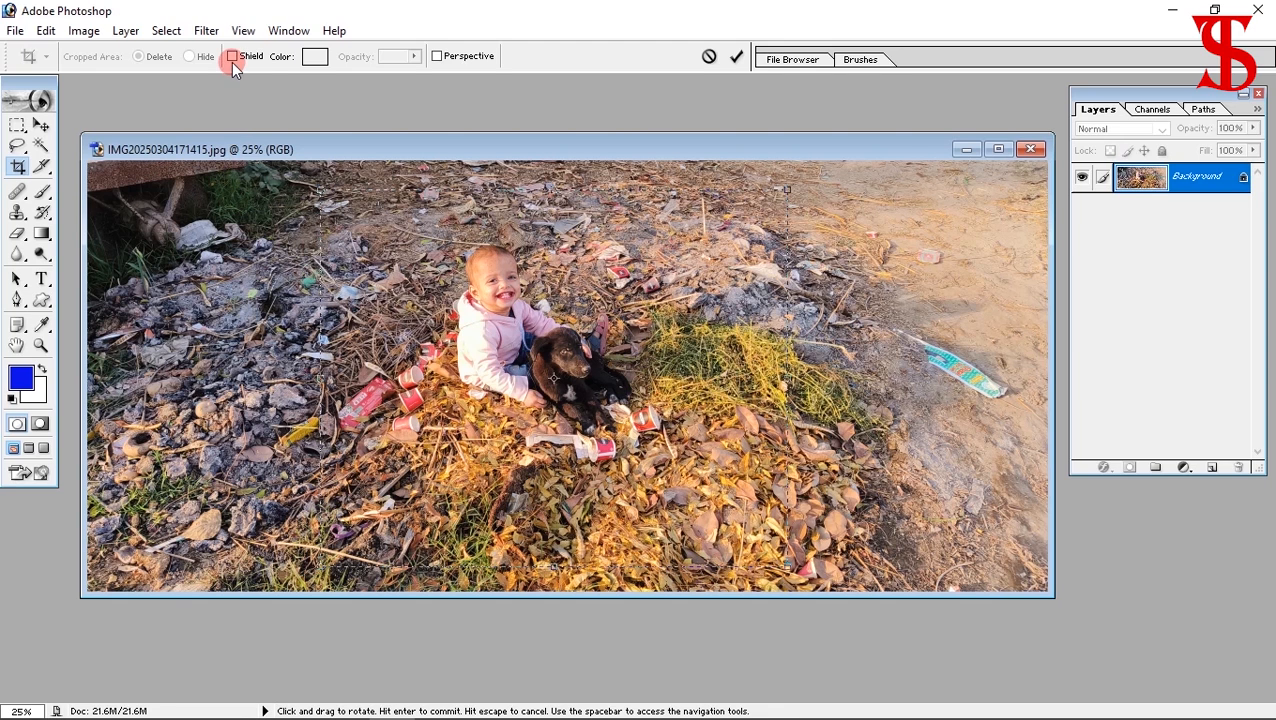
left_click(232, 57)
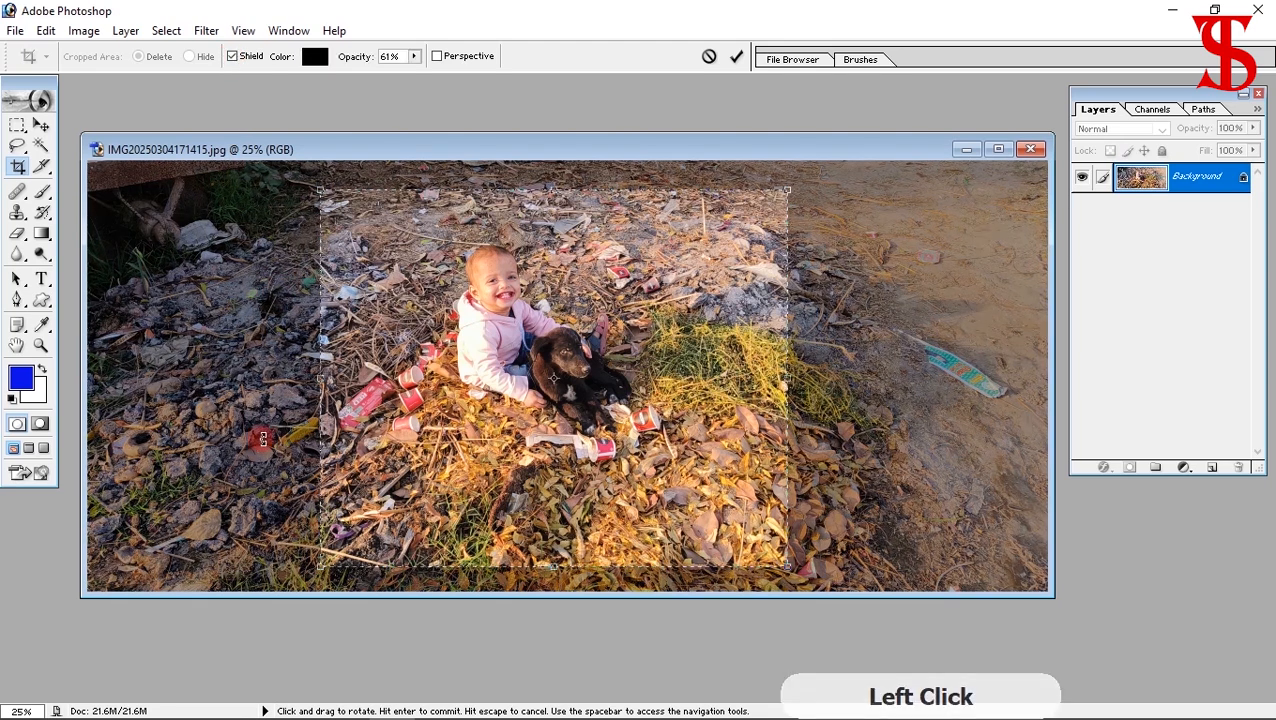
left_click(315, 56)
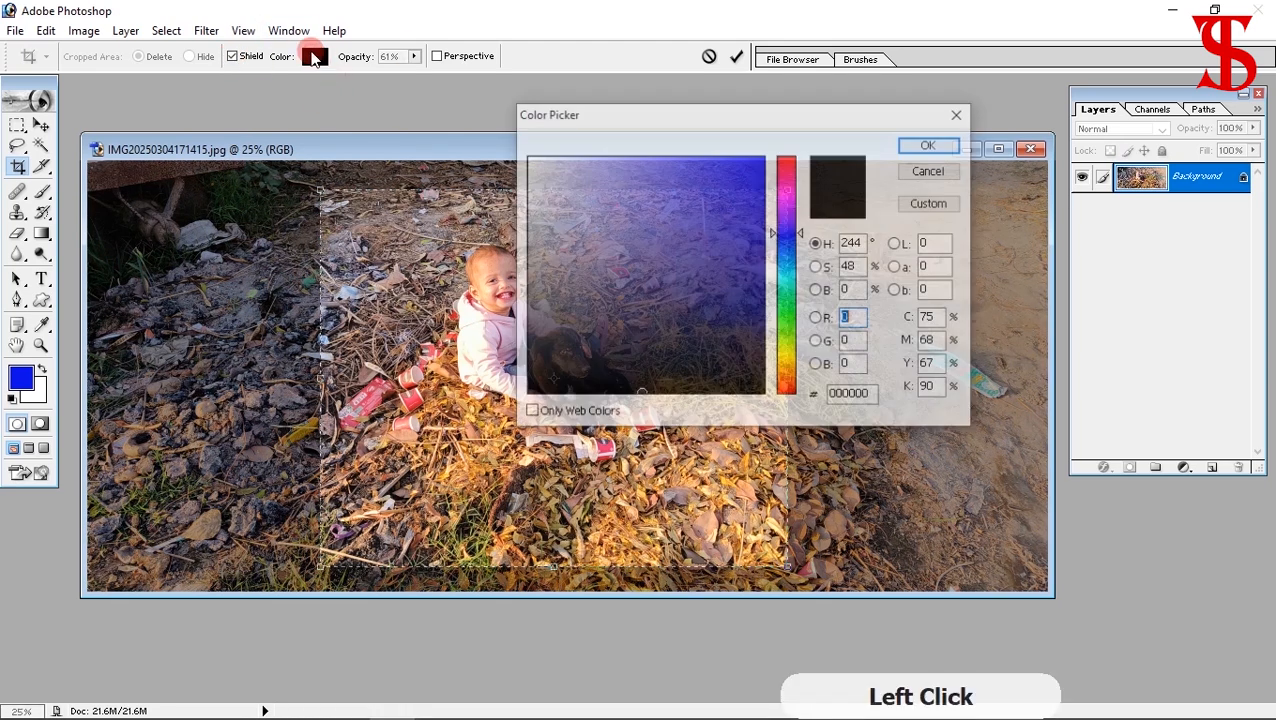
left_click(735, 207)
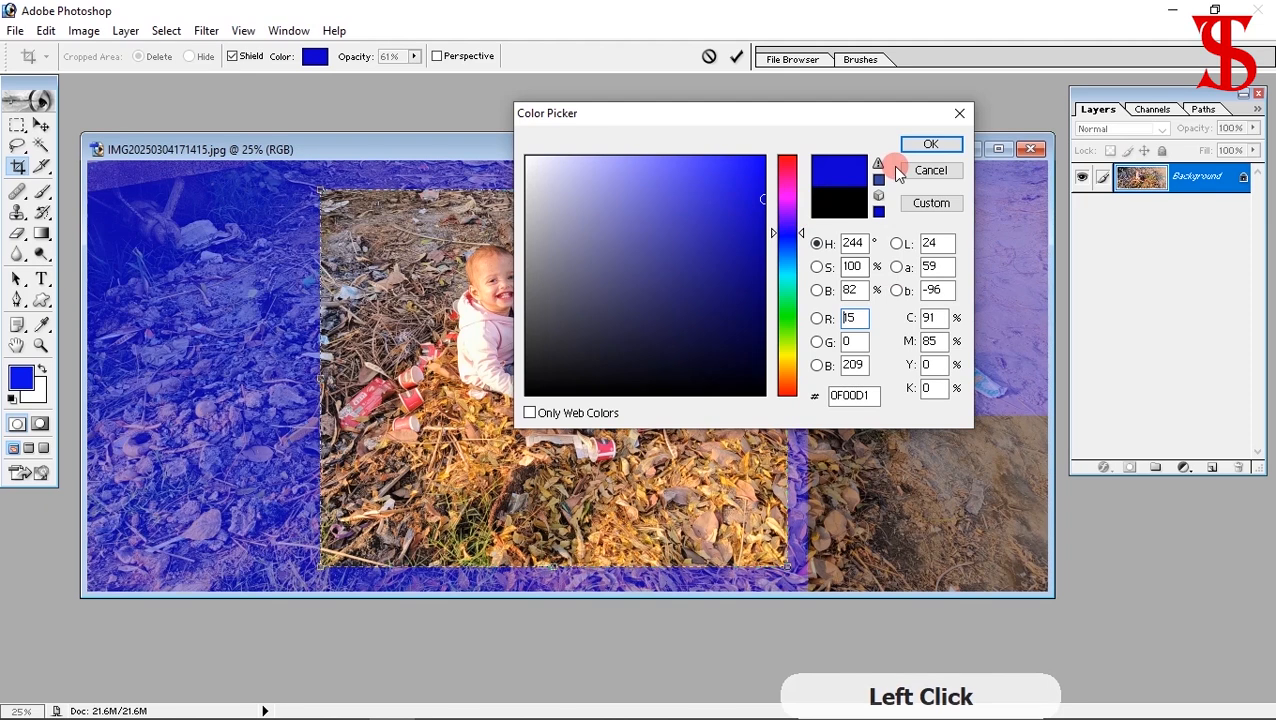
left_click(930, 144)
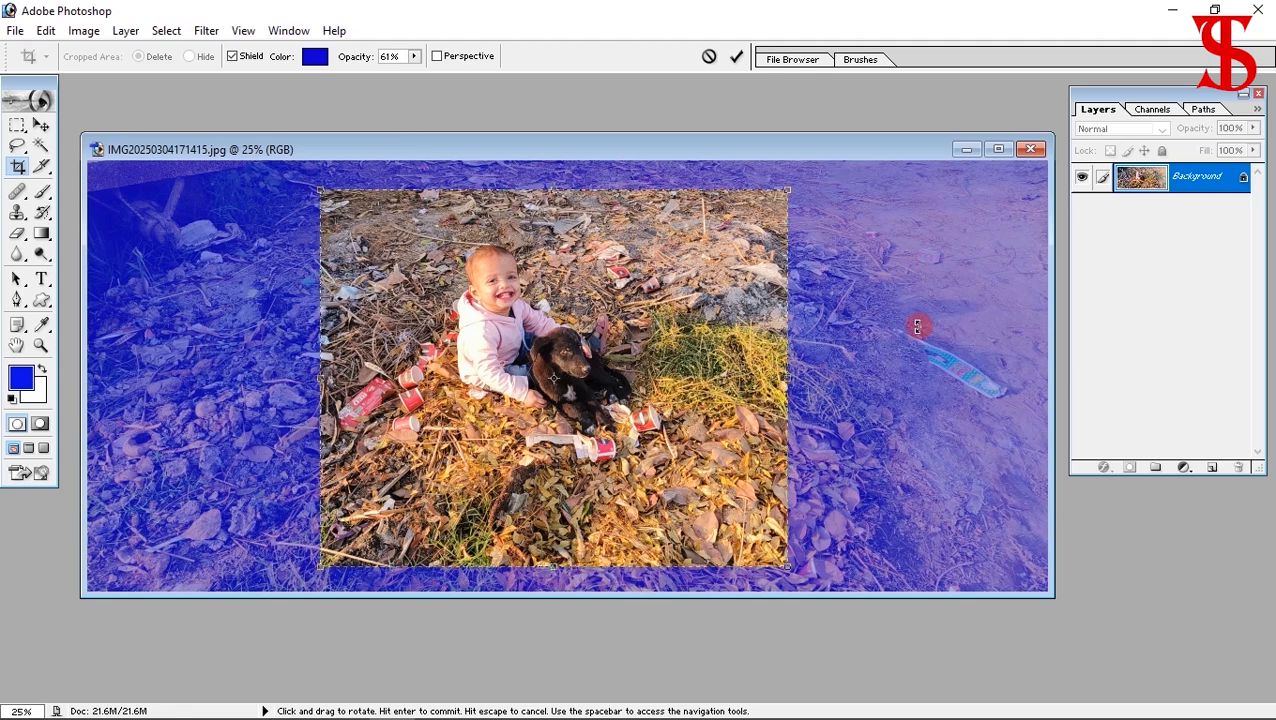
Apply the crop, reposition the image window, undo the crop, and move the window back
key("Return")
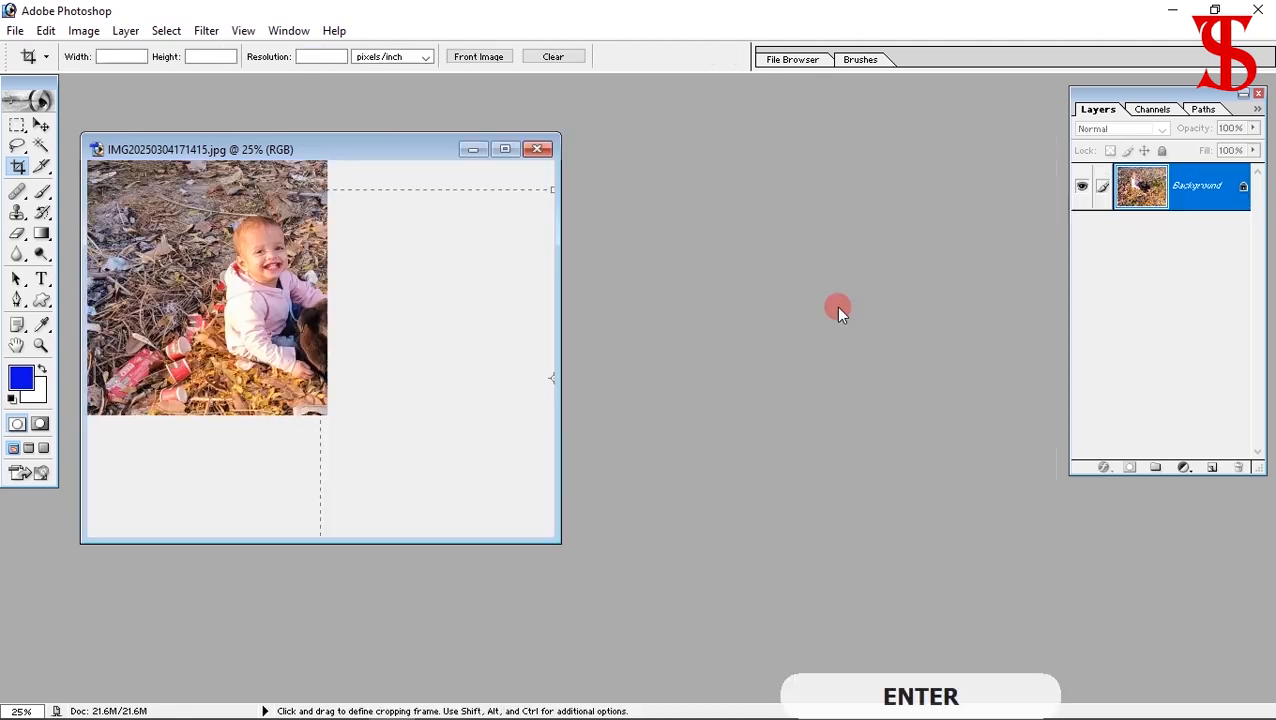
left_click_drag(421, 145, 554, 163)
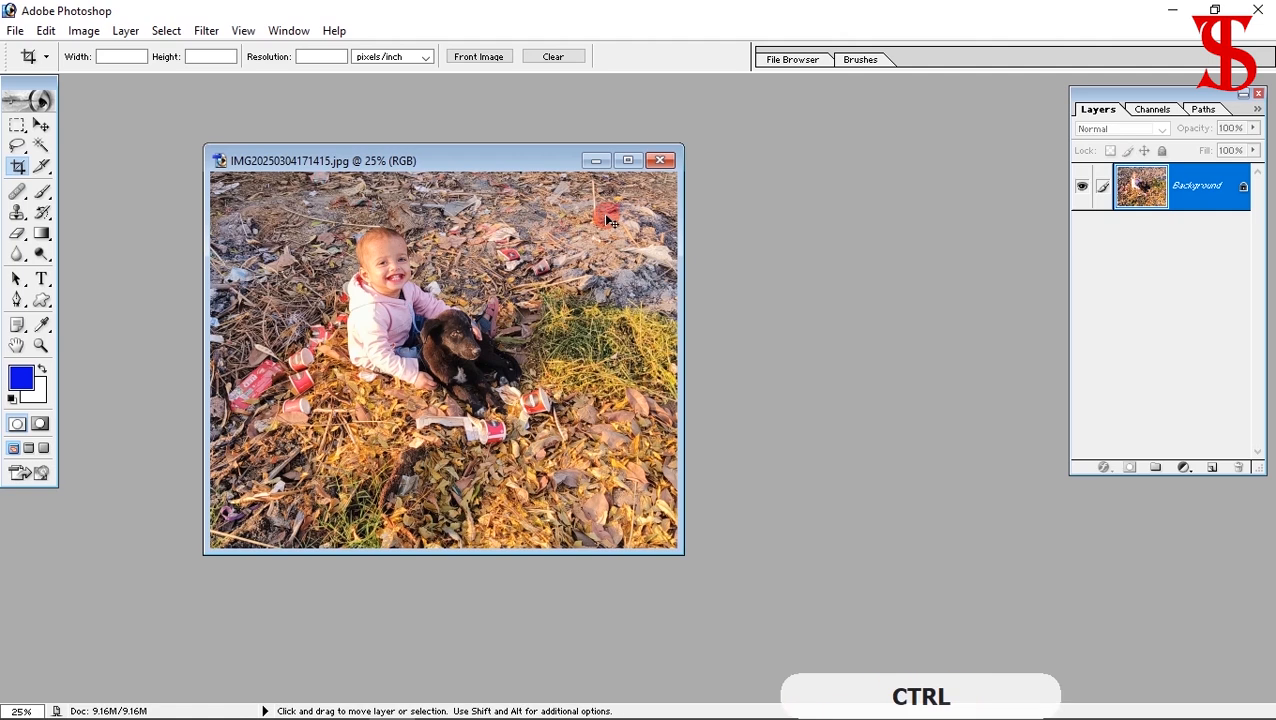
key("ctrl+z")
left_click_drag(633, 160, 499, 133)
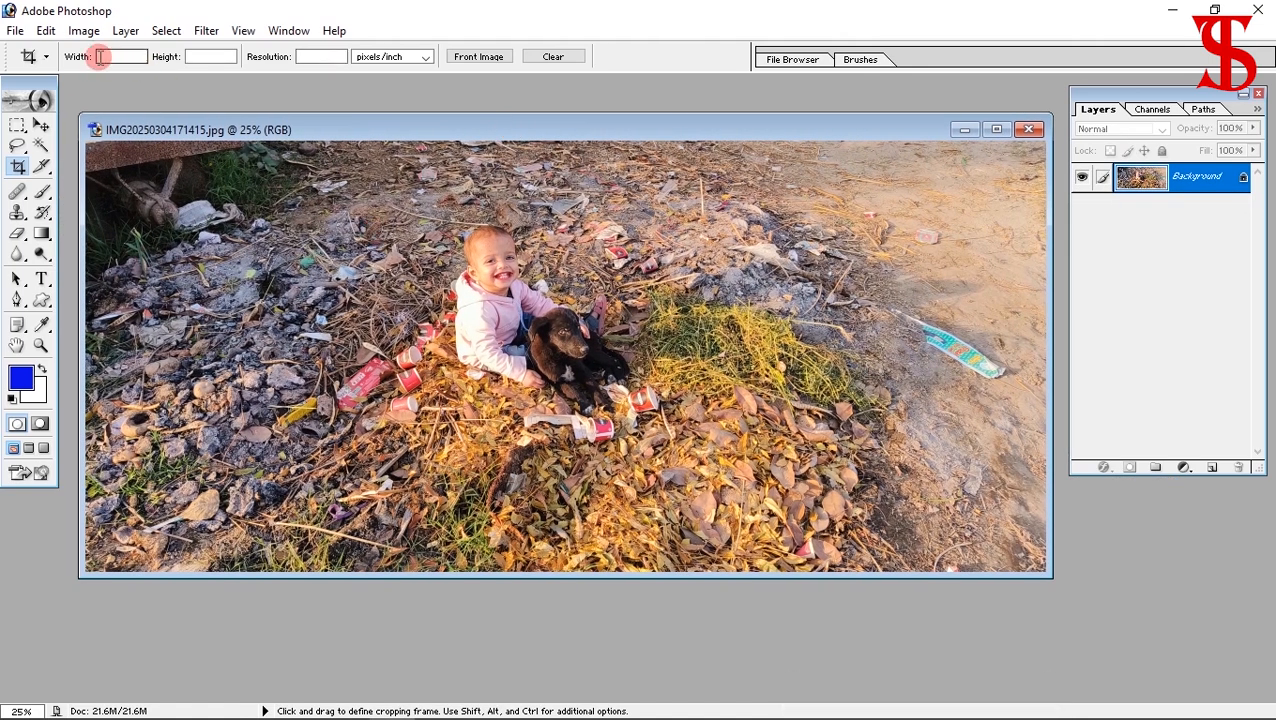
Draw a new crop frame around the child and puppy on the full photo
left_click_drag(336, 184, 736, 512)
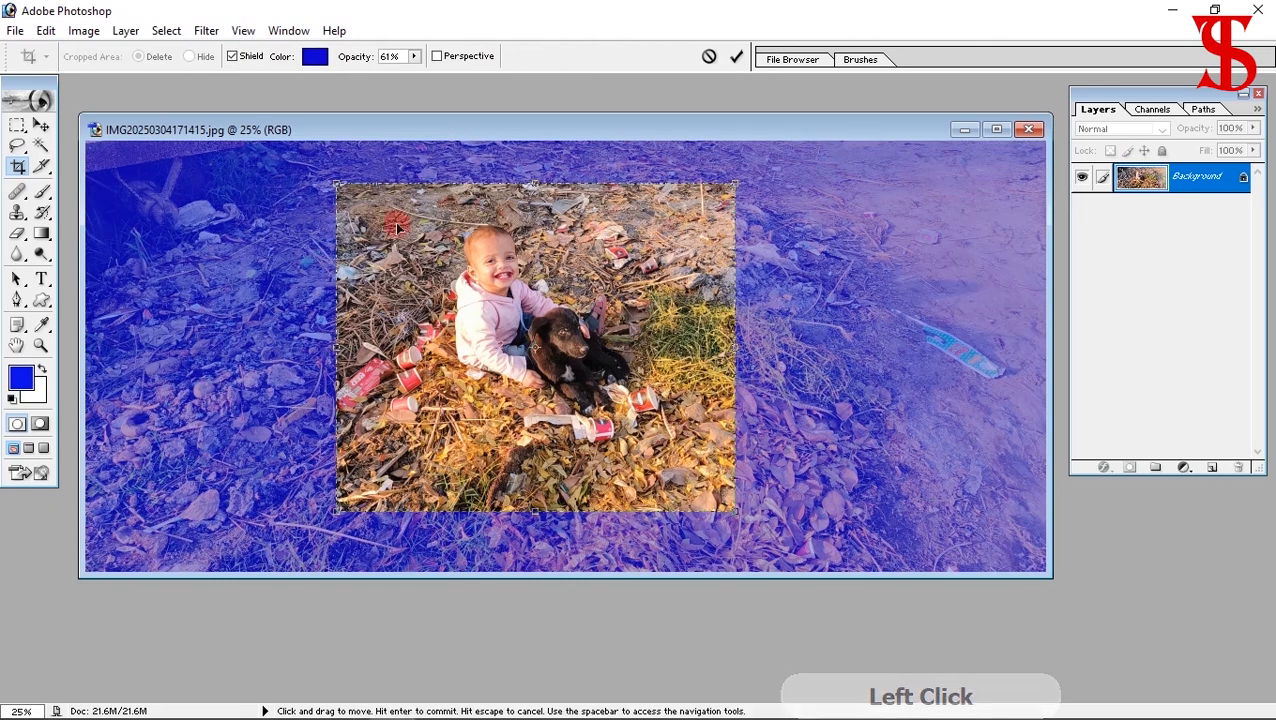
left_click(314, 56)
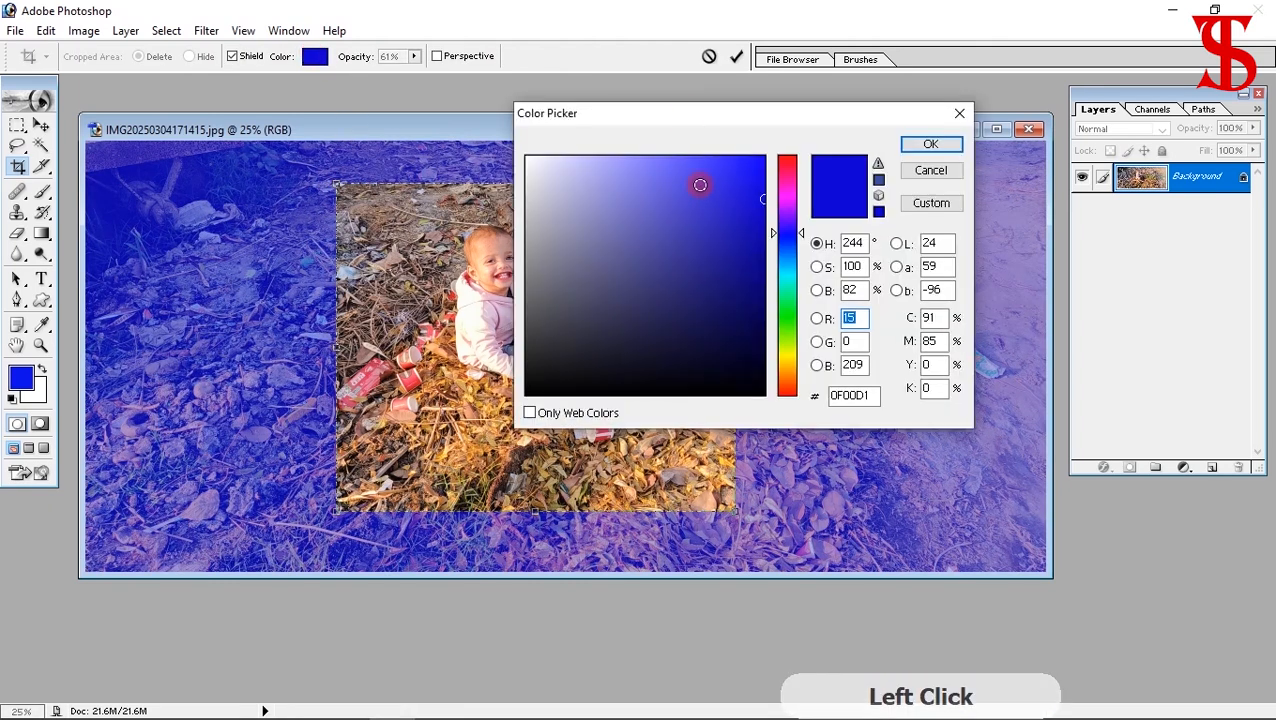
left_click_drag(706, 120, 741, 139)
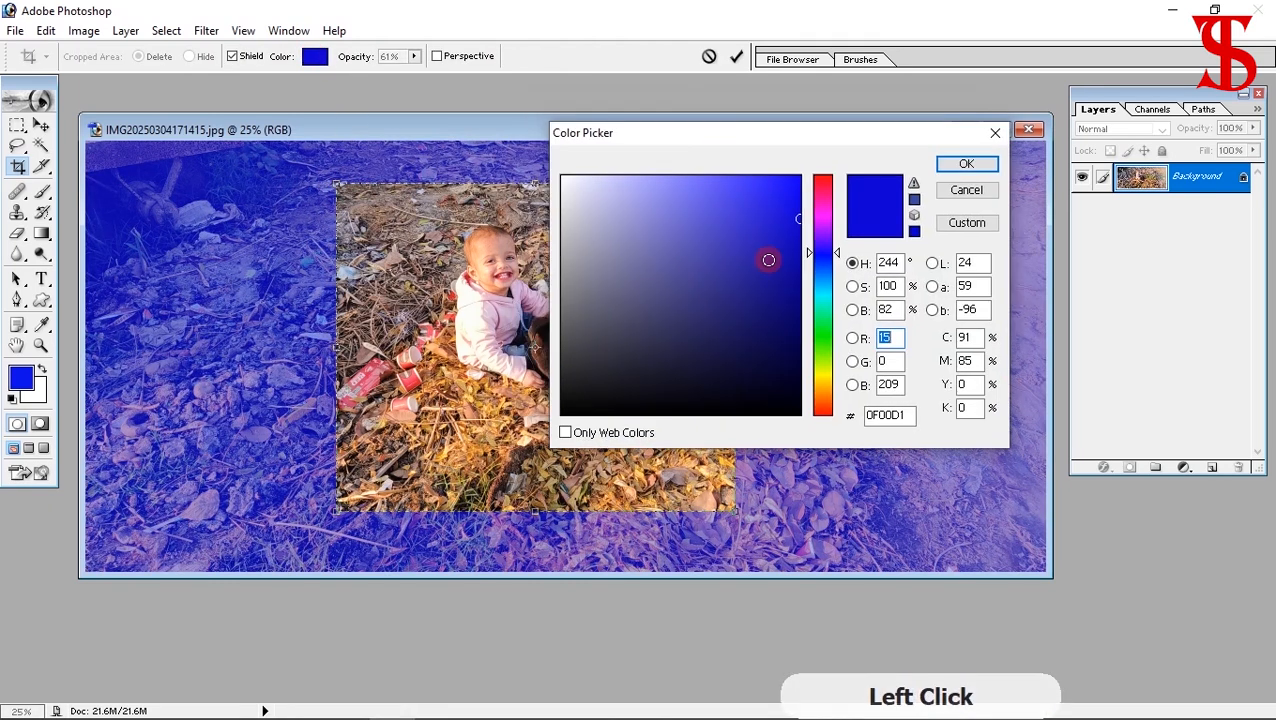
left_click(966, 192)
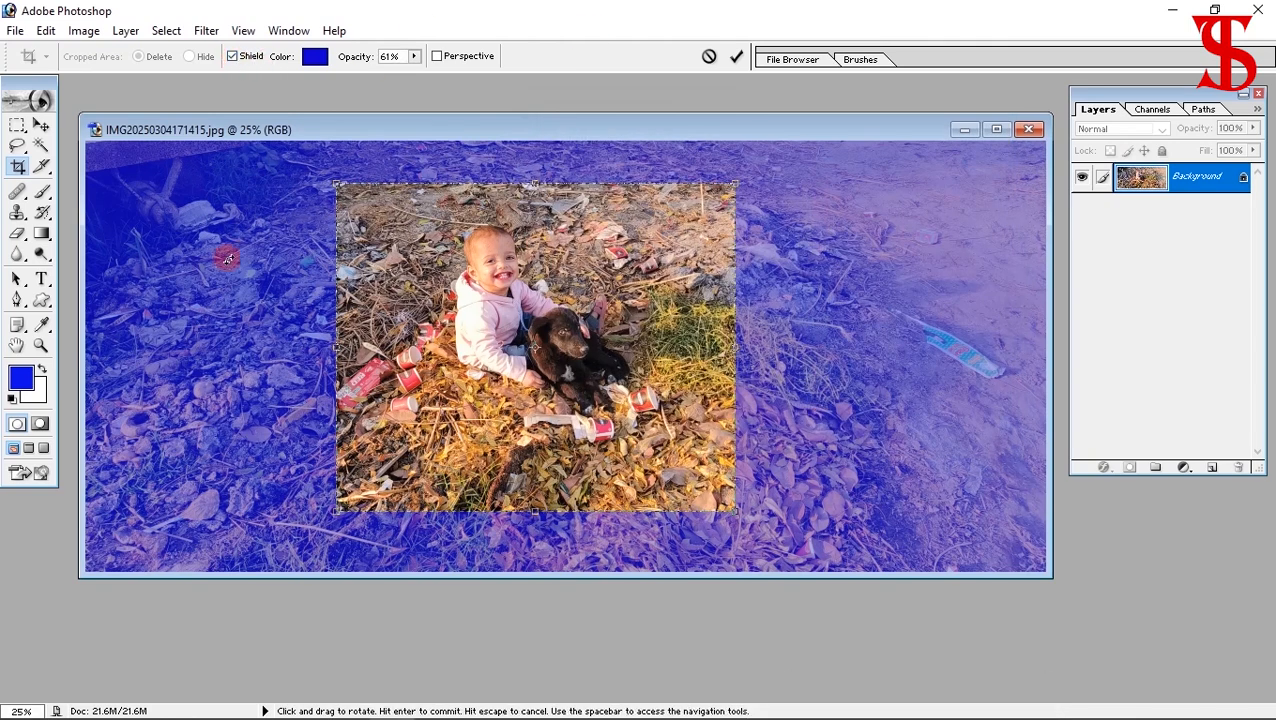
Toggle the crop shield off and on, and change its opacity to 23% and finally to 72%
left_click(233, 57)
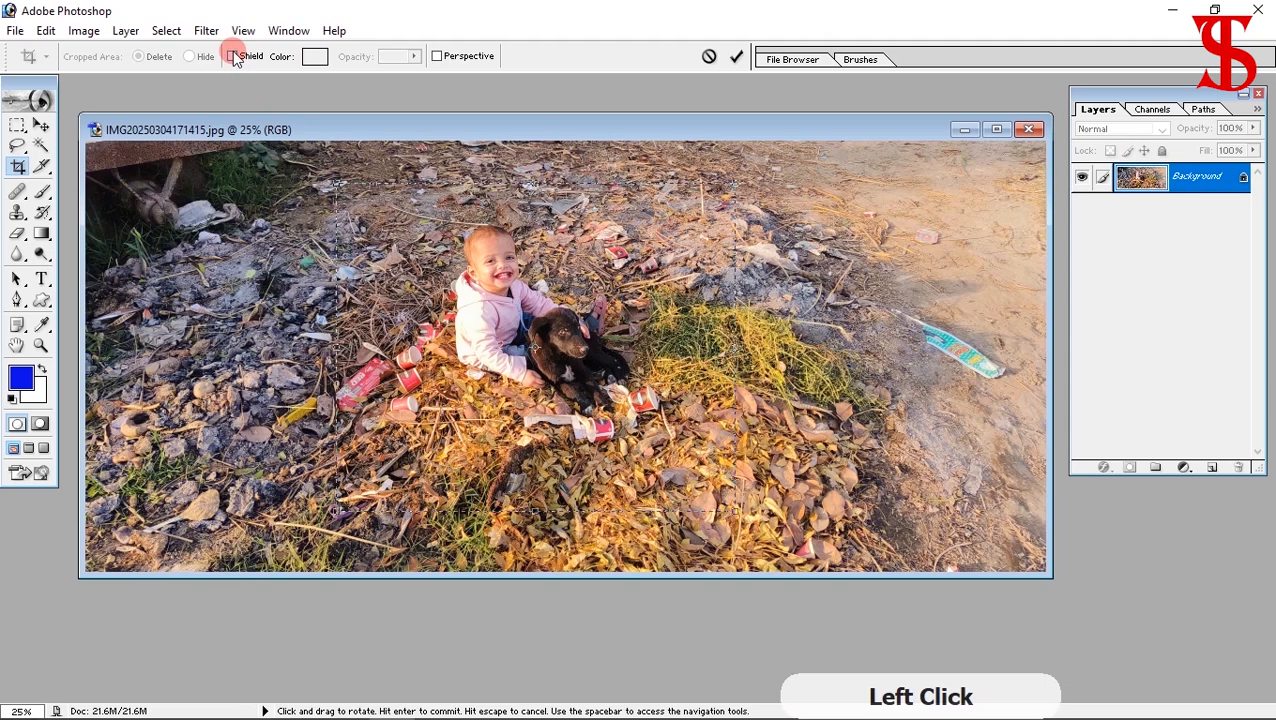
left_click(232, 56)
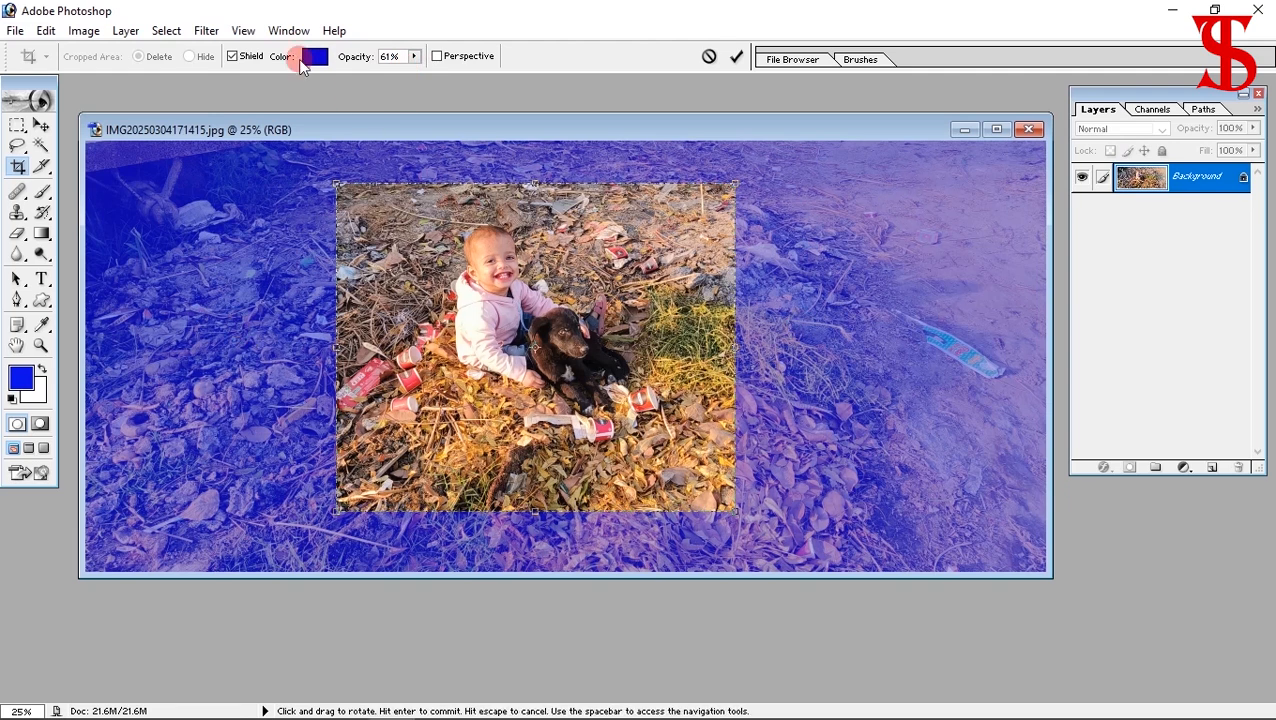
left_click(414, 56)
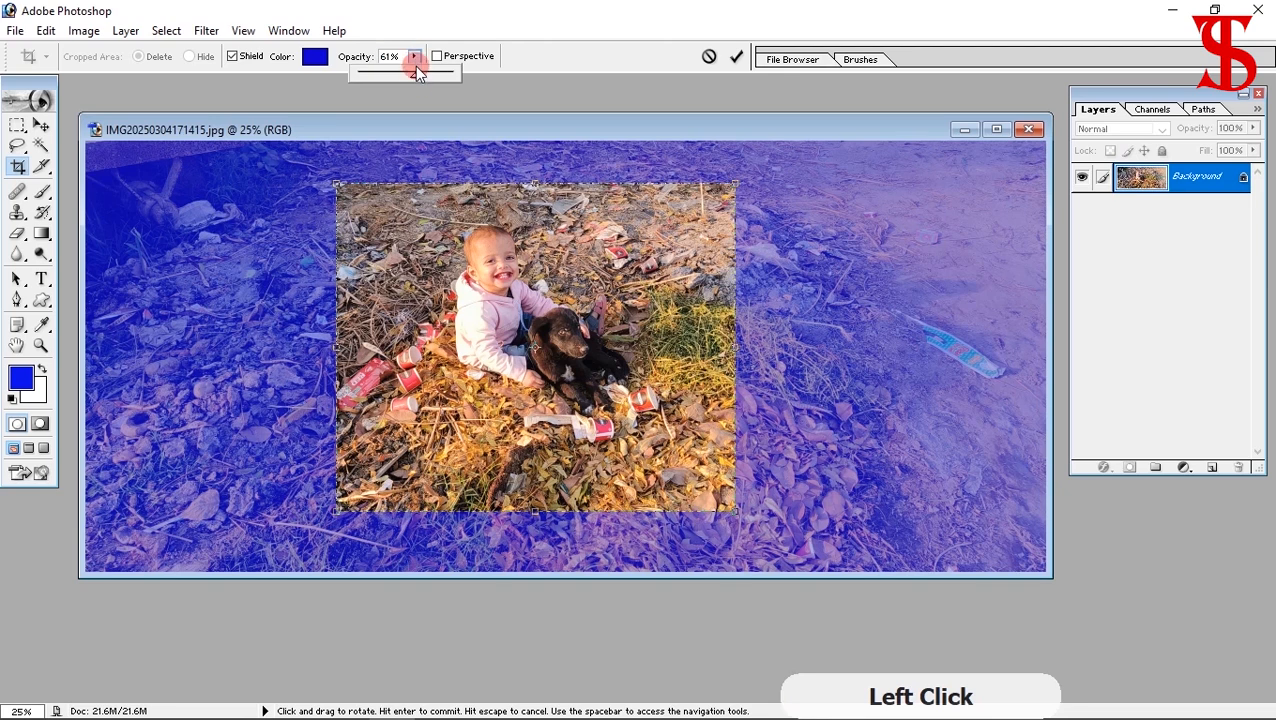
left_click_drag(415, 76, 379, 77)
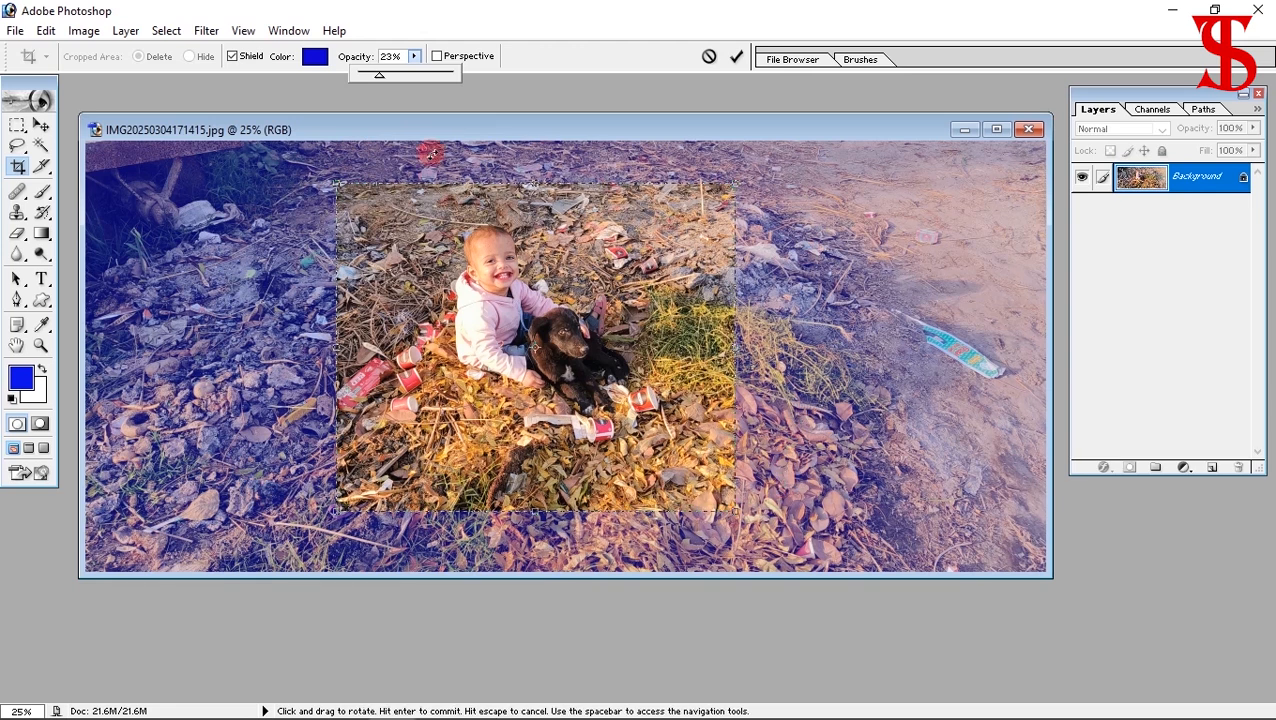
left_click_drag(378, 77, 425, 76)
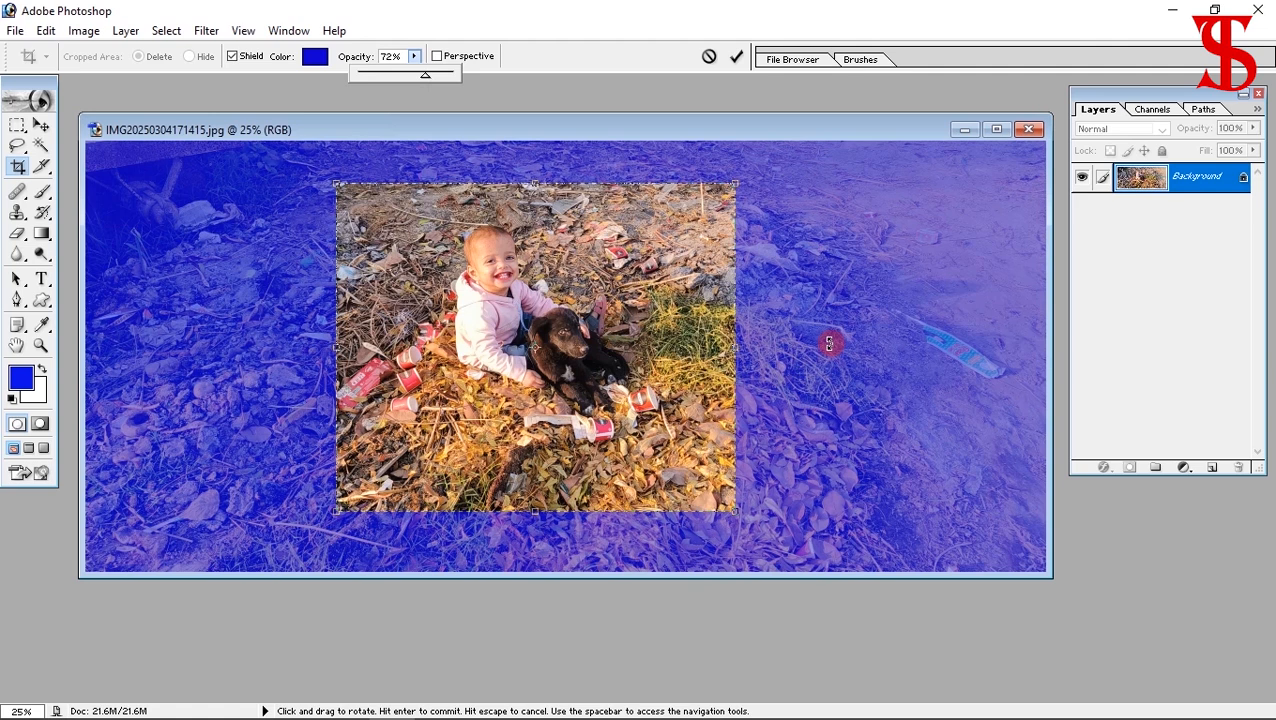
Commit the crop with the 72% shield, shift the image window, and undo the crop to restore the full photo
left_click(736, 60)
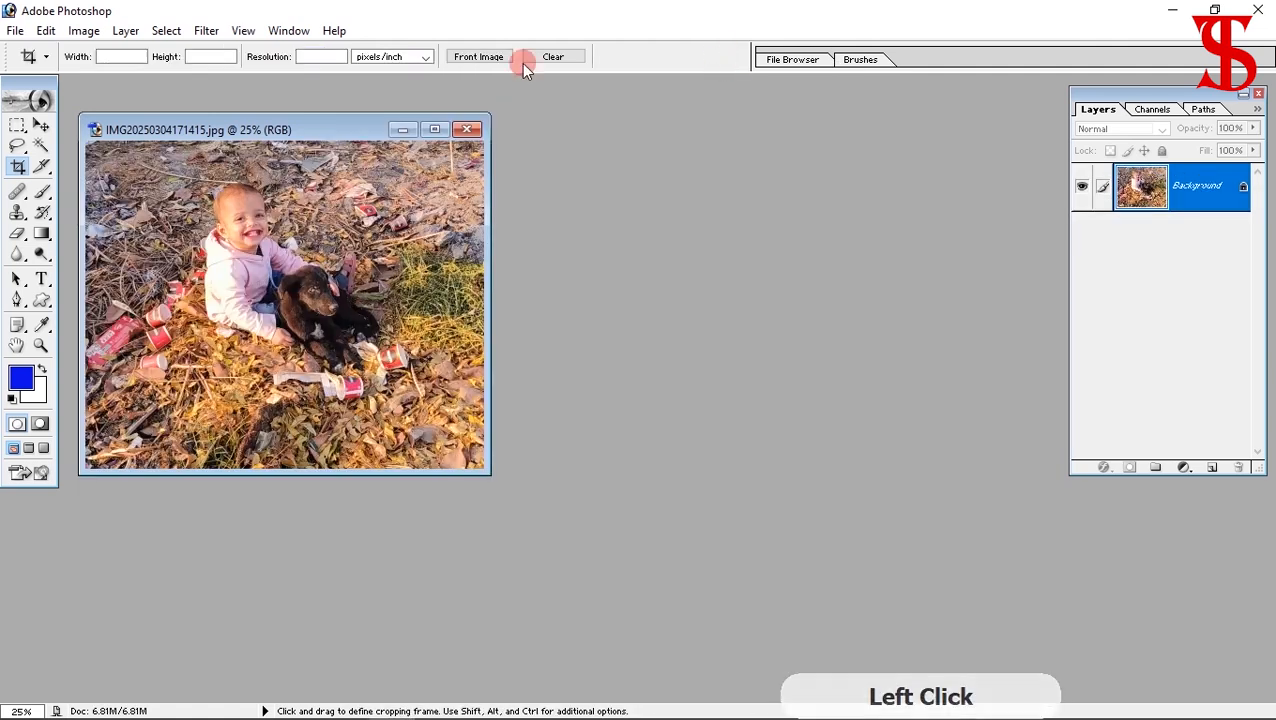
left_click_drag(390, 130, 637, 137)
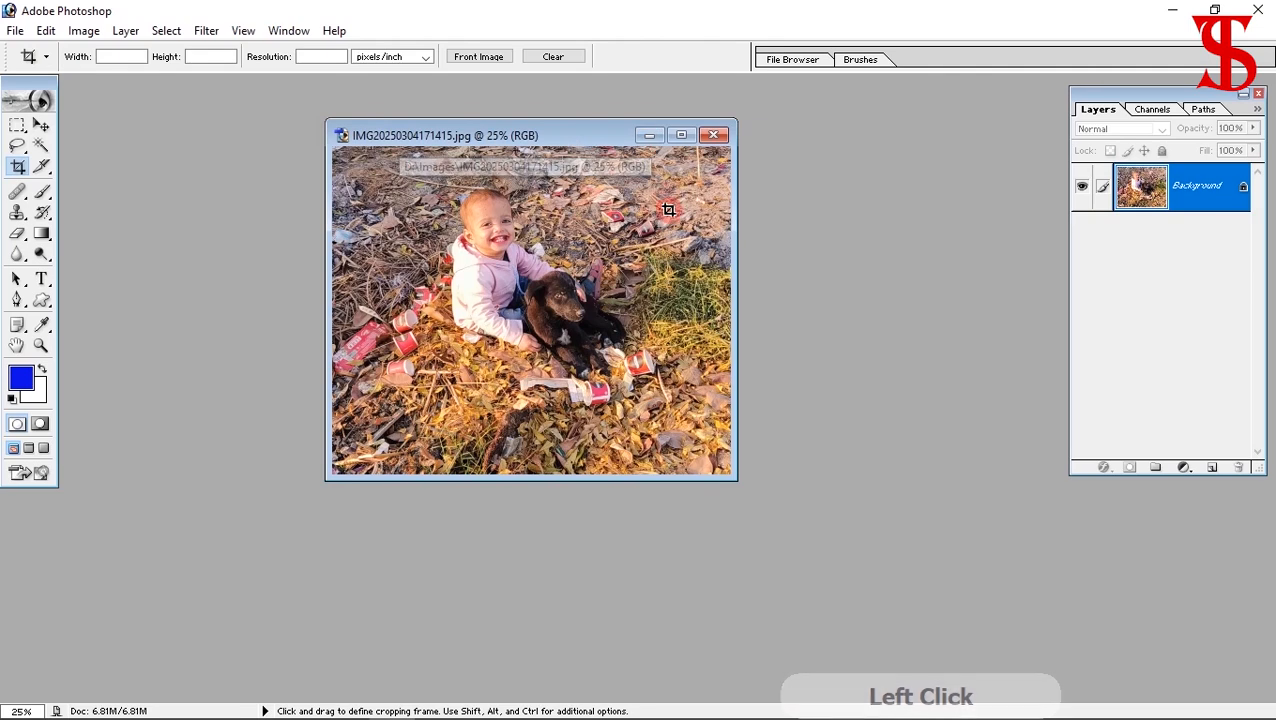
key("ctrl+z")
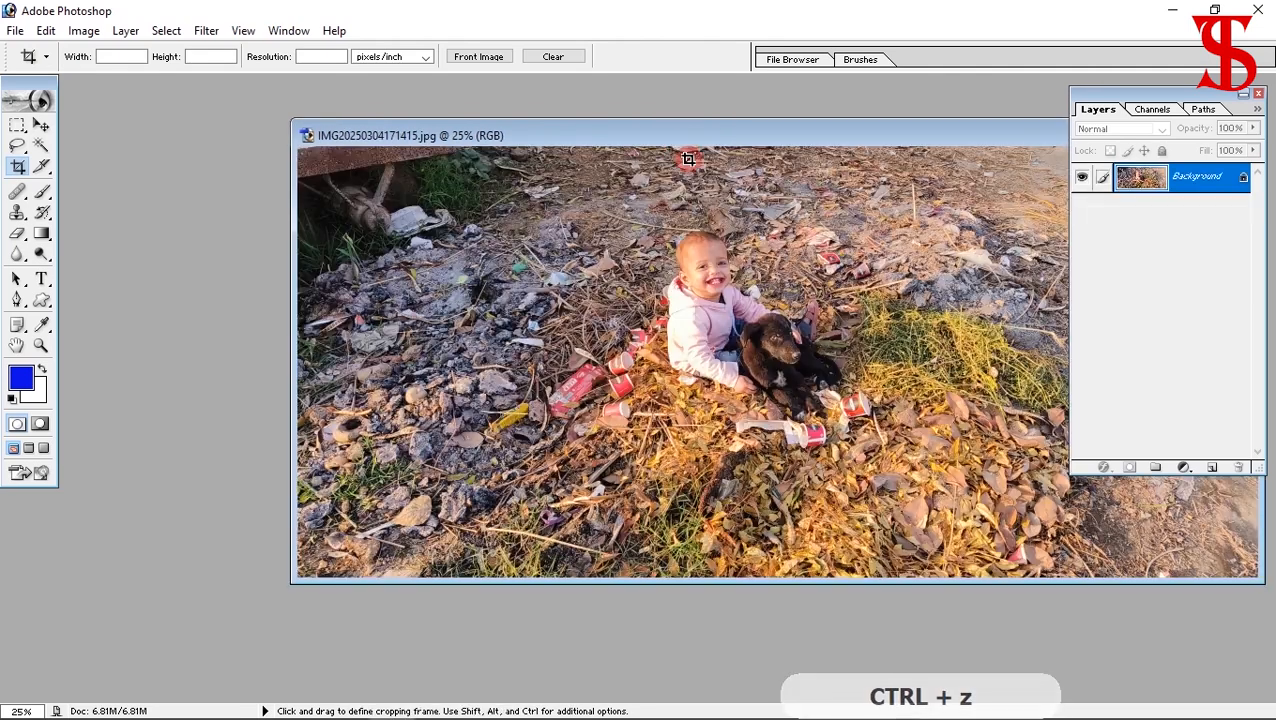
left_click_drag(691, 142, 468, 125)
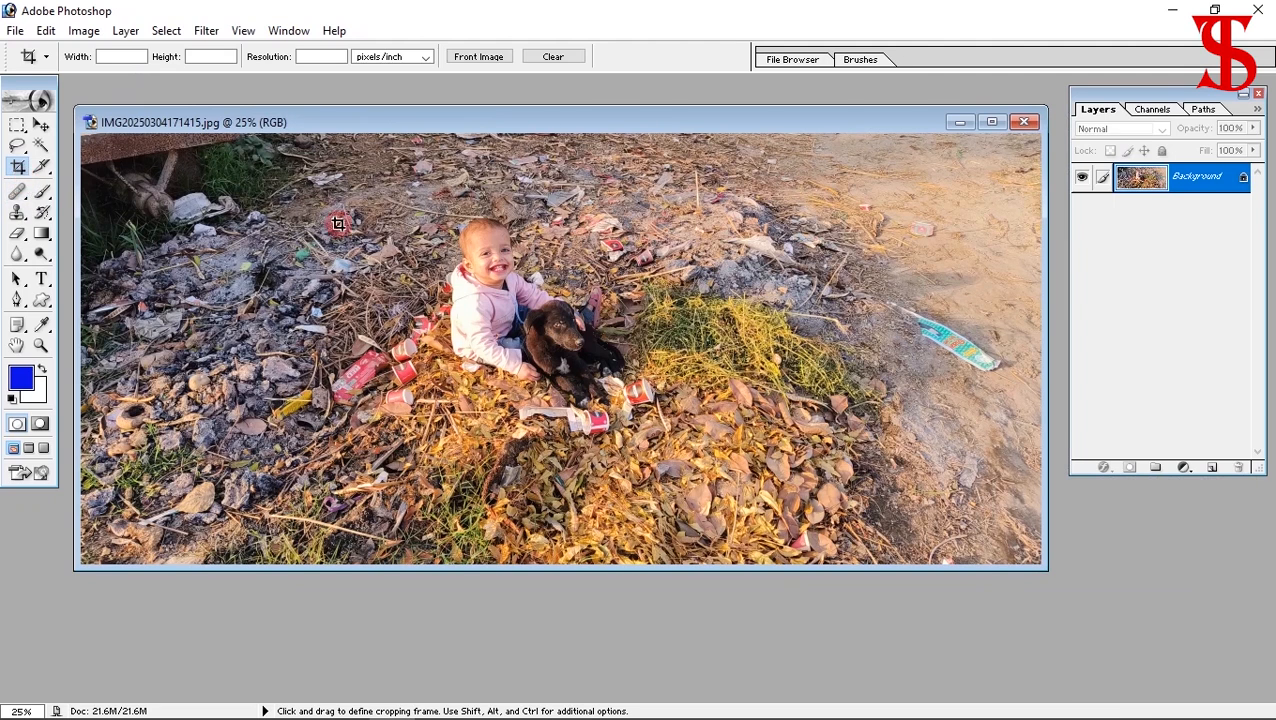
left_click_drag(304, 183, 604, 354)
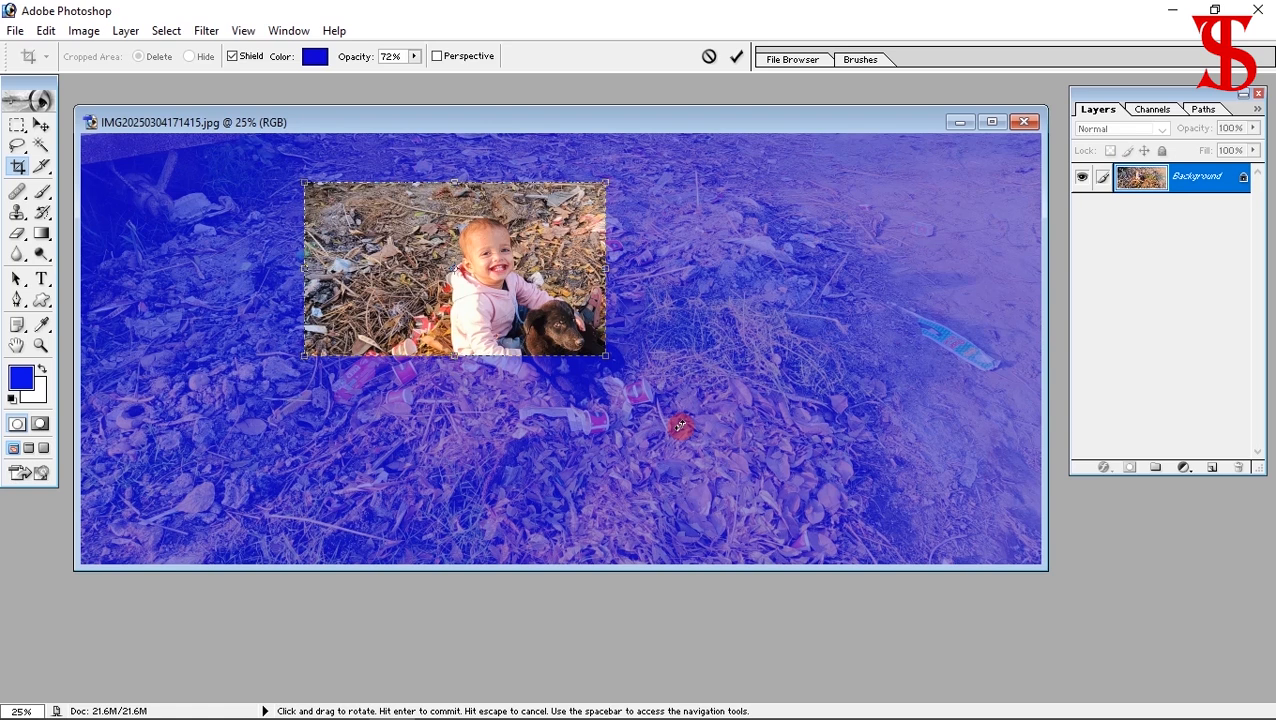
key("ctrl+z")
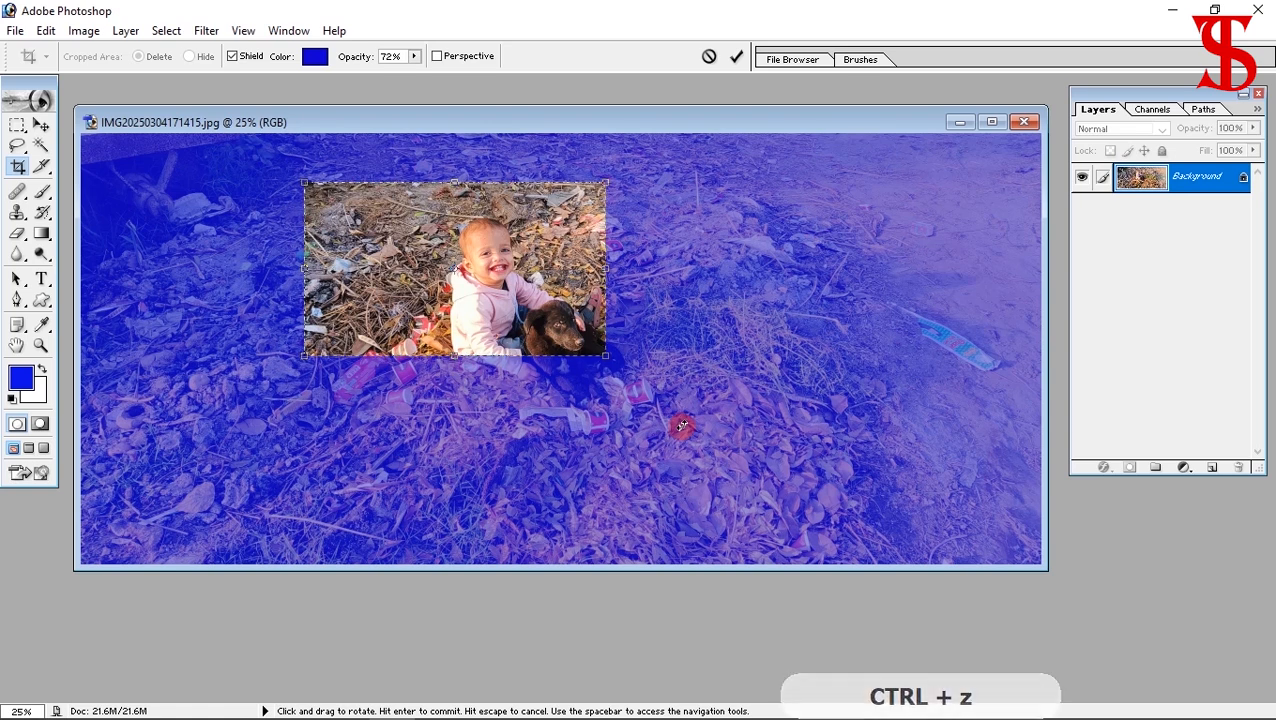
left_click(709, 56)
mouse_move(697, 124)
left_mouse_down()
mouse_move(725, 135)
mouse_move(702, 128)
left_mouse_up()
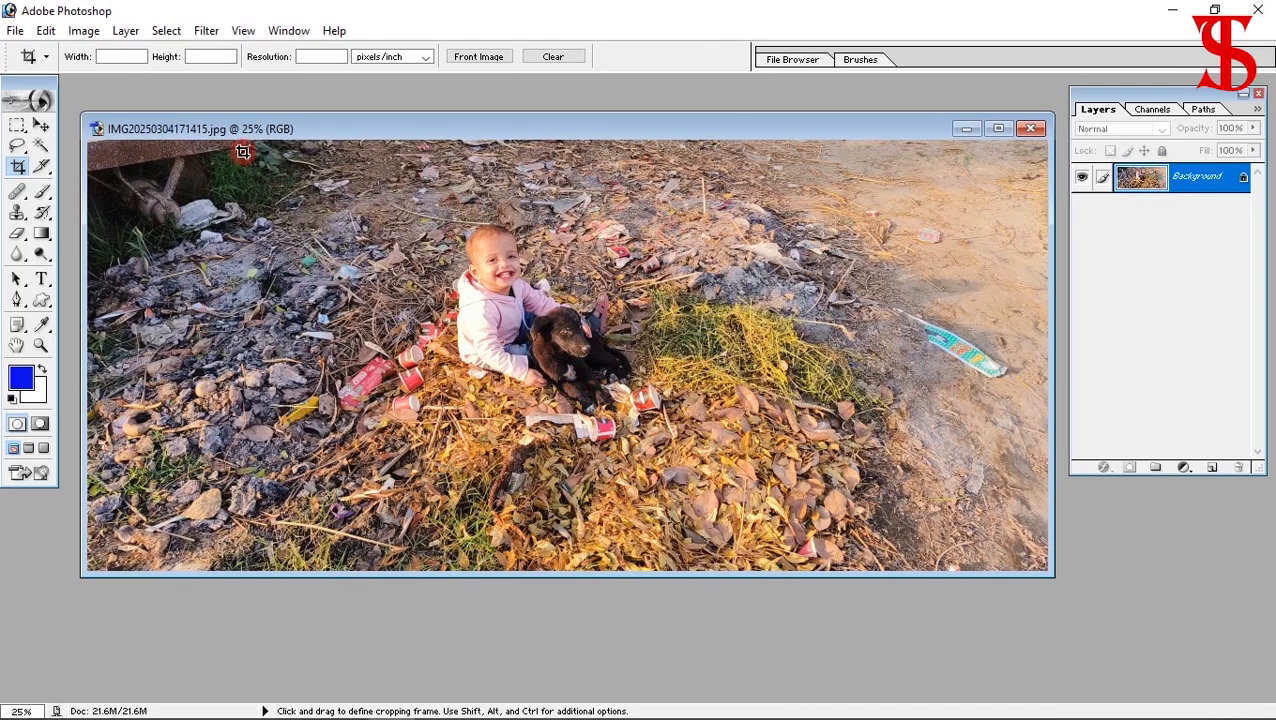
mouse_move(388, 137)
left_mouse_down()
mouse_move(358, 164)
mouse_move(391, 161)
left_mouse_up()
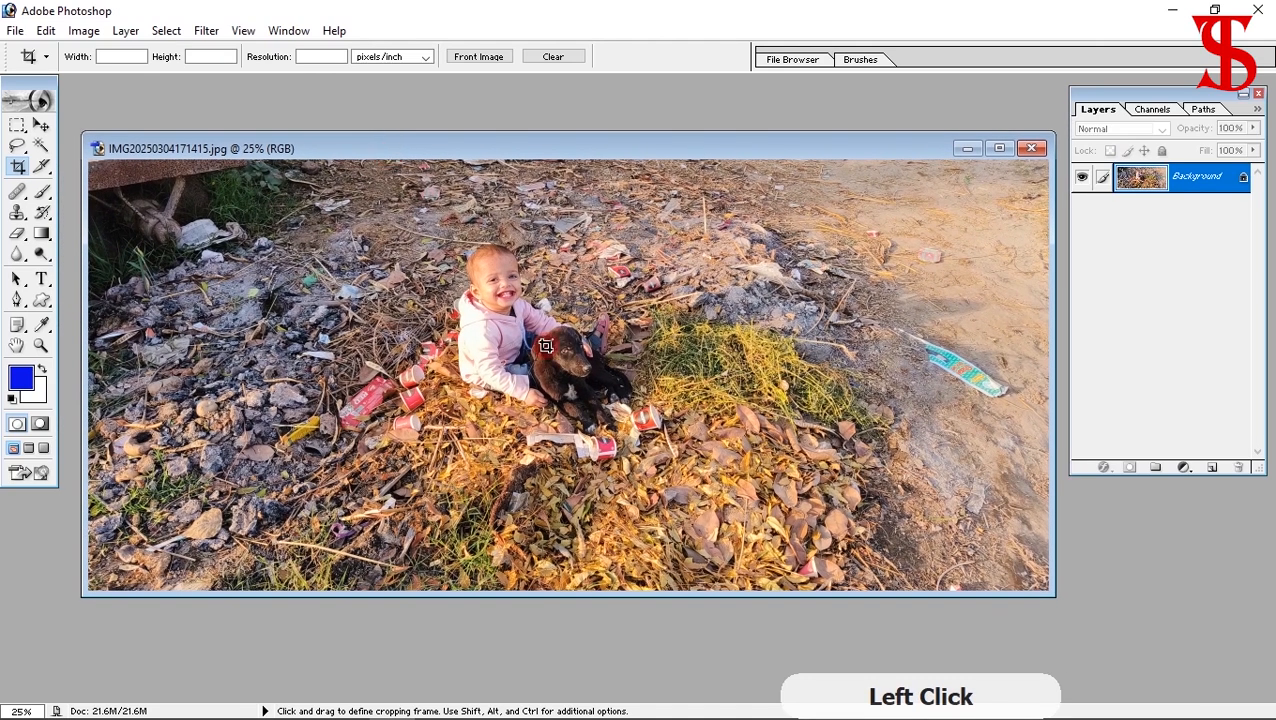
right_click(484, 148)
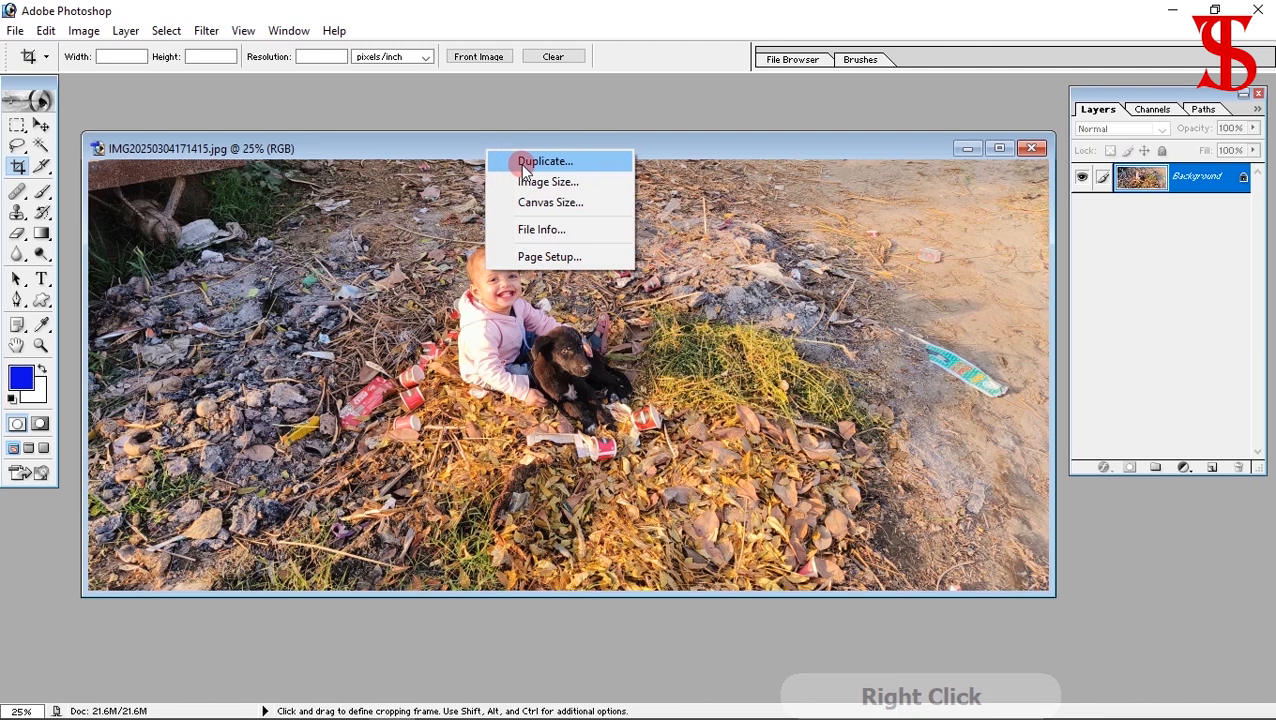
left_click(524, 163)
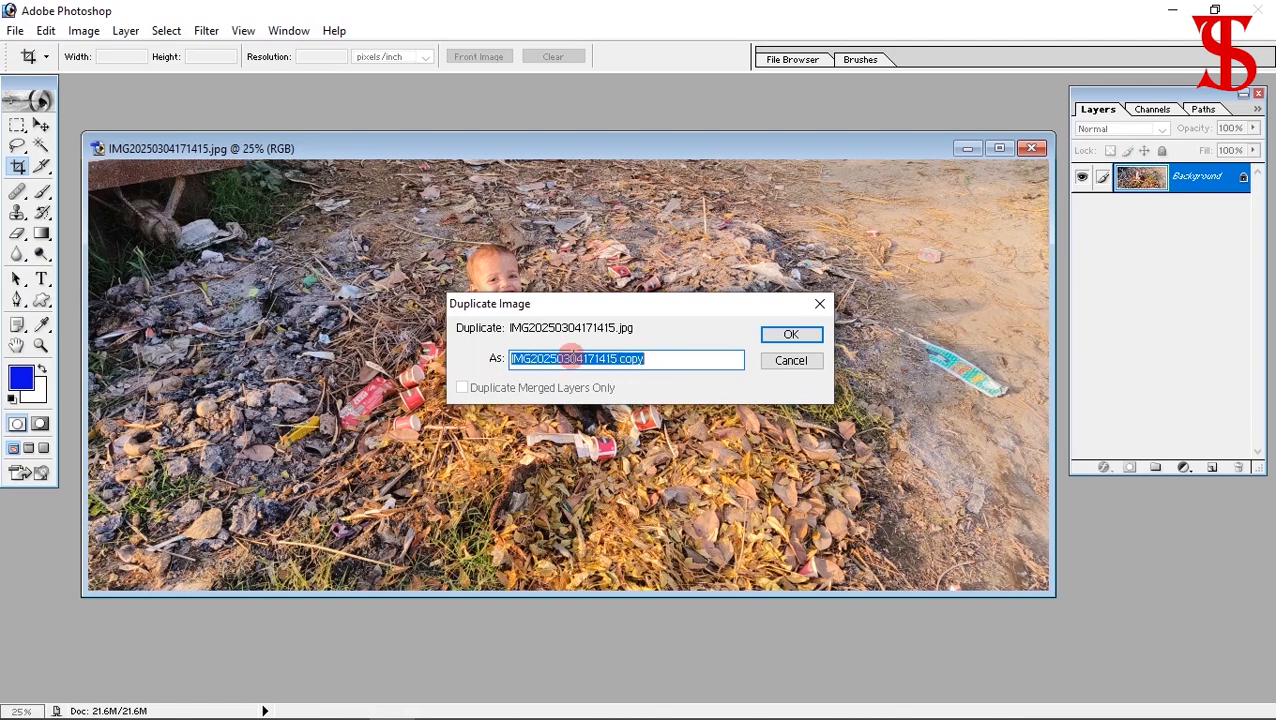
left_click(790, 334)
Arrange the two image windows so that the copy overlaps in front of the original photo
left_click_drag(612, 106, 705, 252)
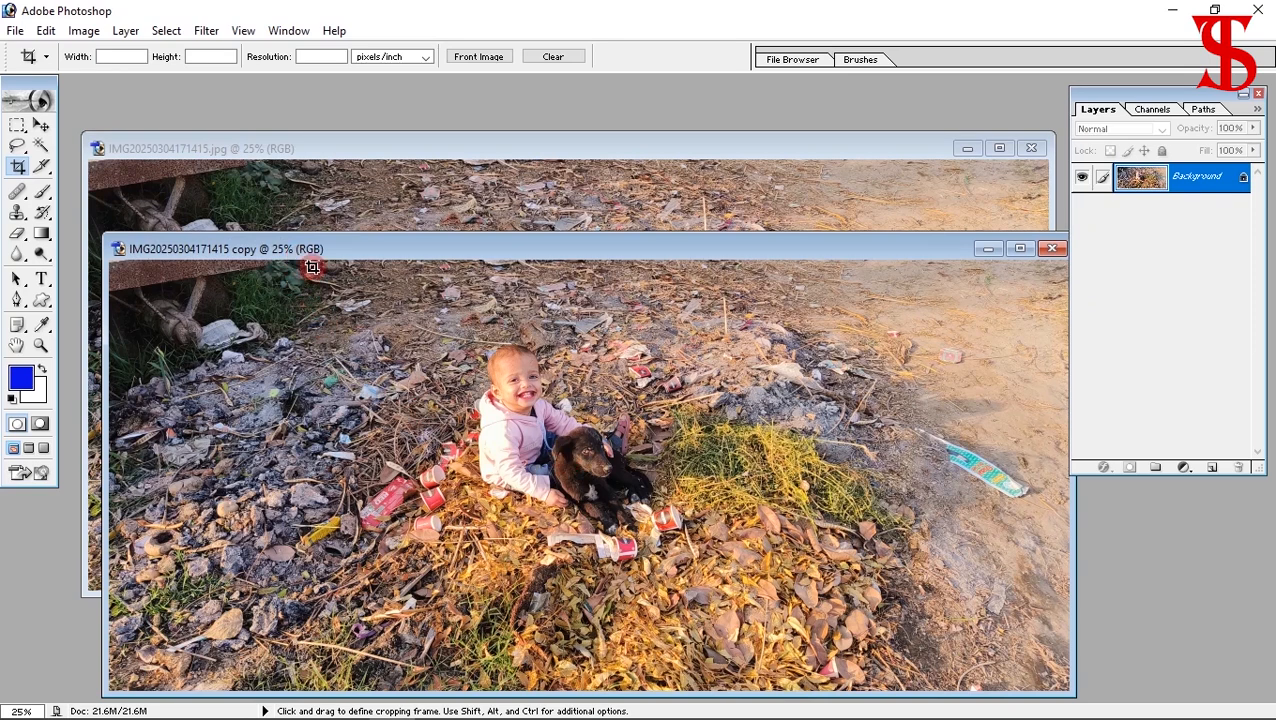
mouse_move(415, 258)
left_mouse_down()
mouse_move(400, 228)
mouse_move(413, 205)
mouse_move(452, 245)
mouse_move(393, 244)
mouse_move(407, 270)
left_mouse_up()
left_click_drag(398, 148, 521, 167)
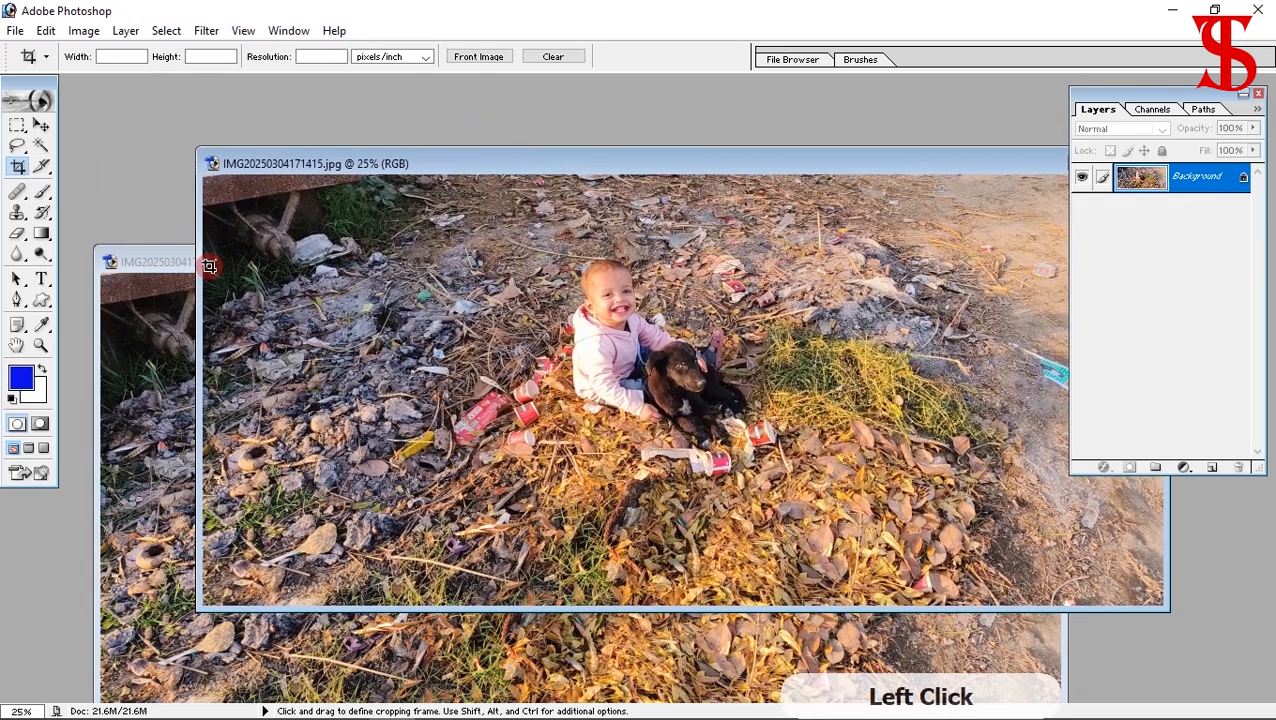
left_click(165, 260)
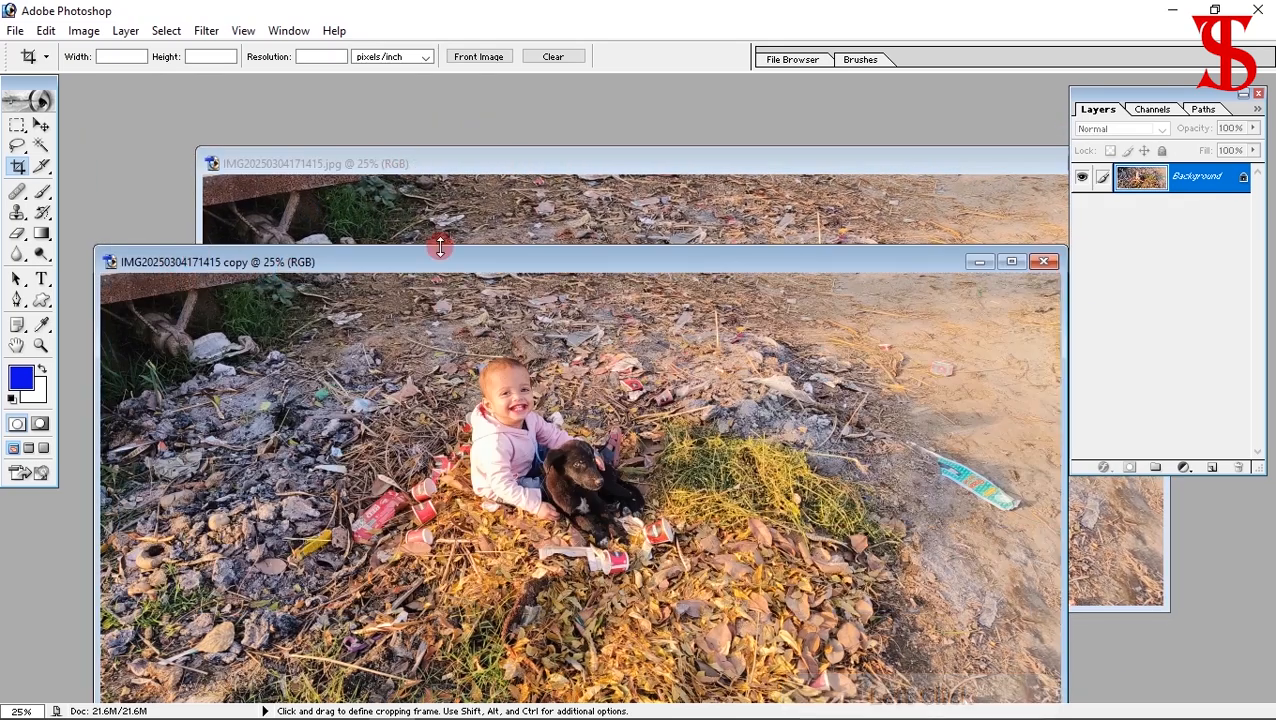
left_click_drag(447, 262, 453, 175)
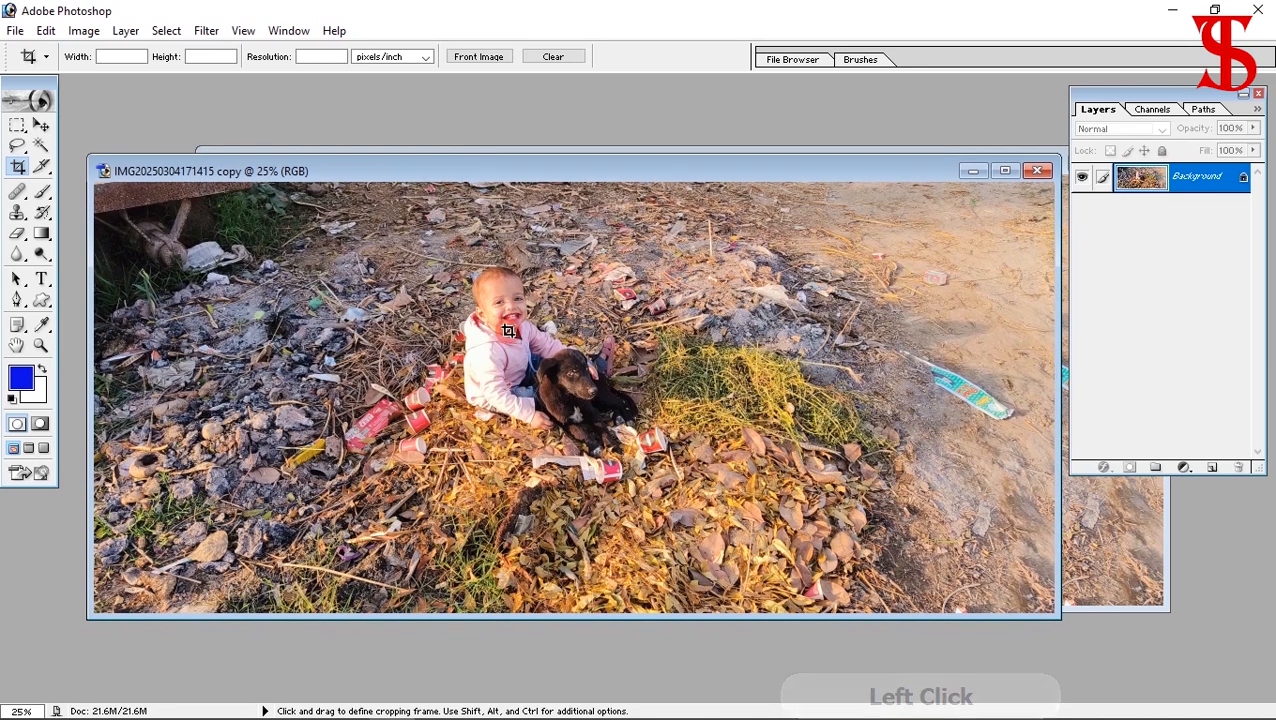
mouse_move(646, 174)
left_mouse_down()
mouse_move(623, 185)
mouse_move(641, 170)
left_mouse_up()
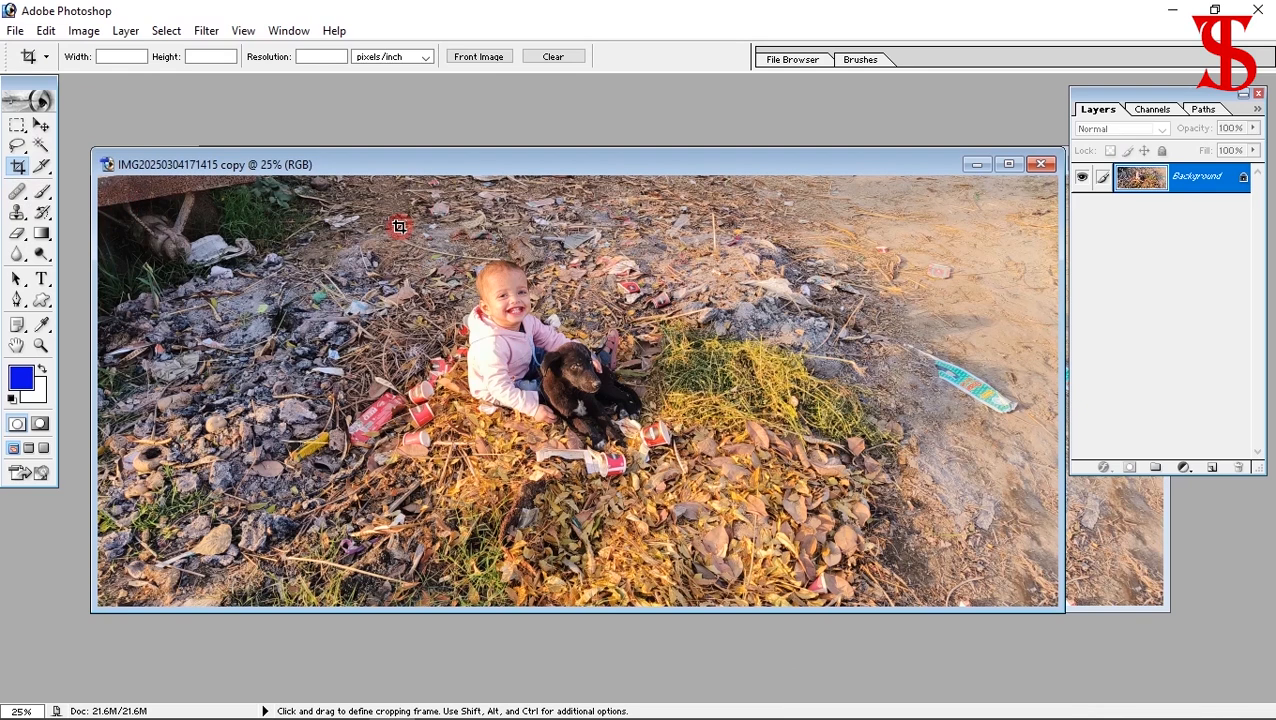
Crop the copy to a full-height section around the child and puppy, cutting off both sides
left_click(545, 287)
key("space")
left_click_drag(707, 465, 829, 607)
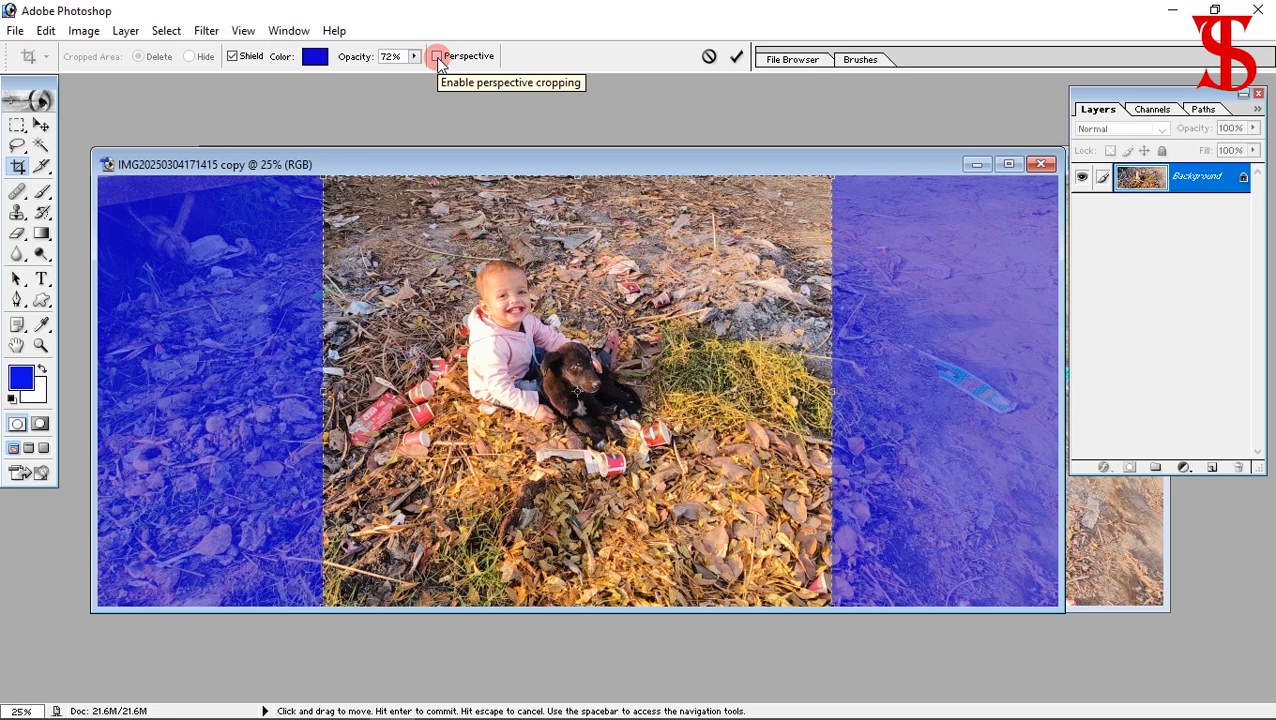
left_click(737, 59)
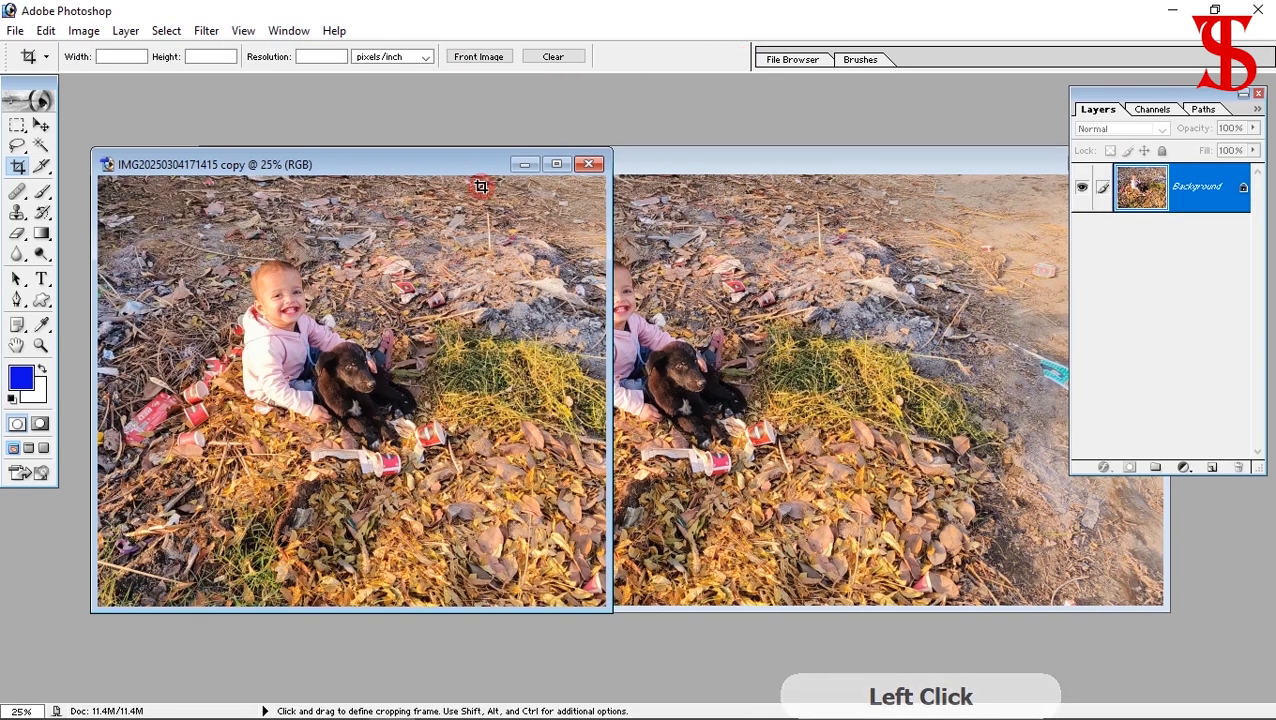
Shift the cropped copy's window and switch between the original and the copy to compare them
left_click_drag(462, 163, 533, 185)
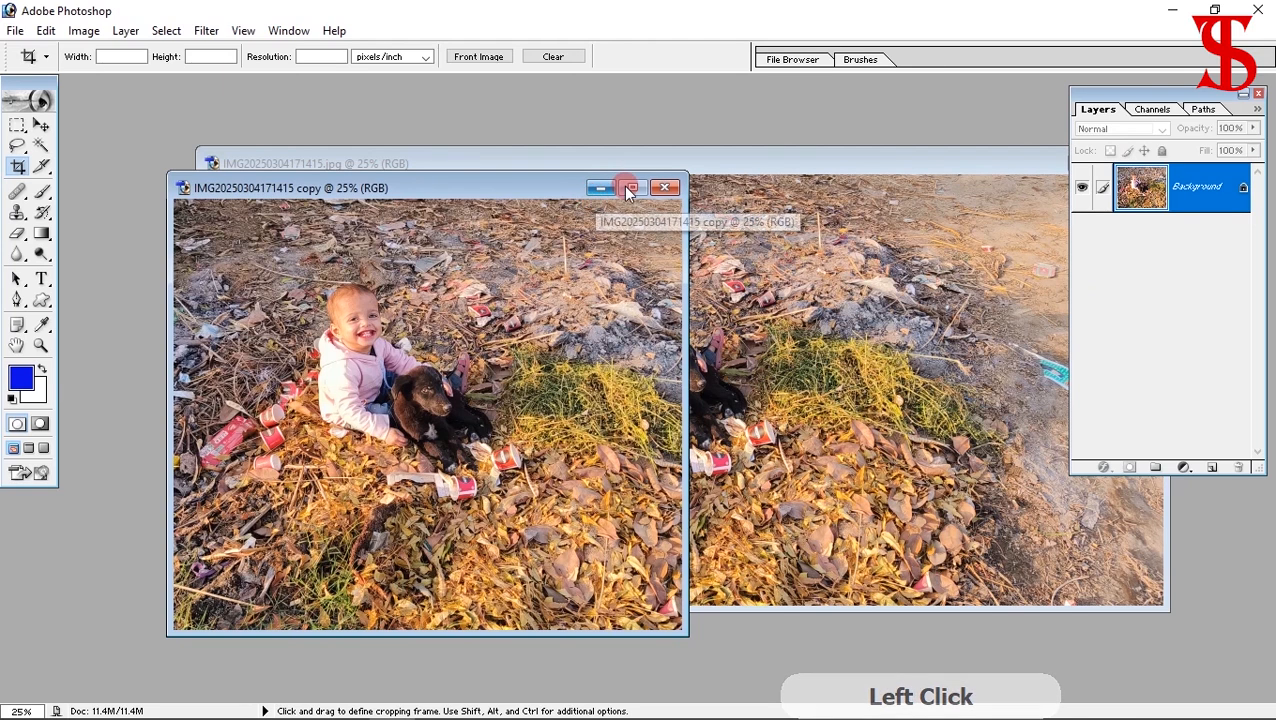
left_click(745, 160)
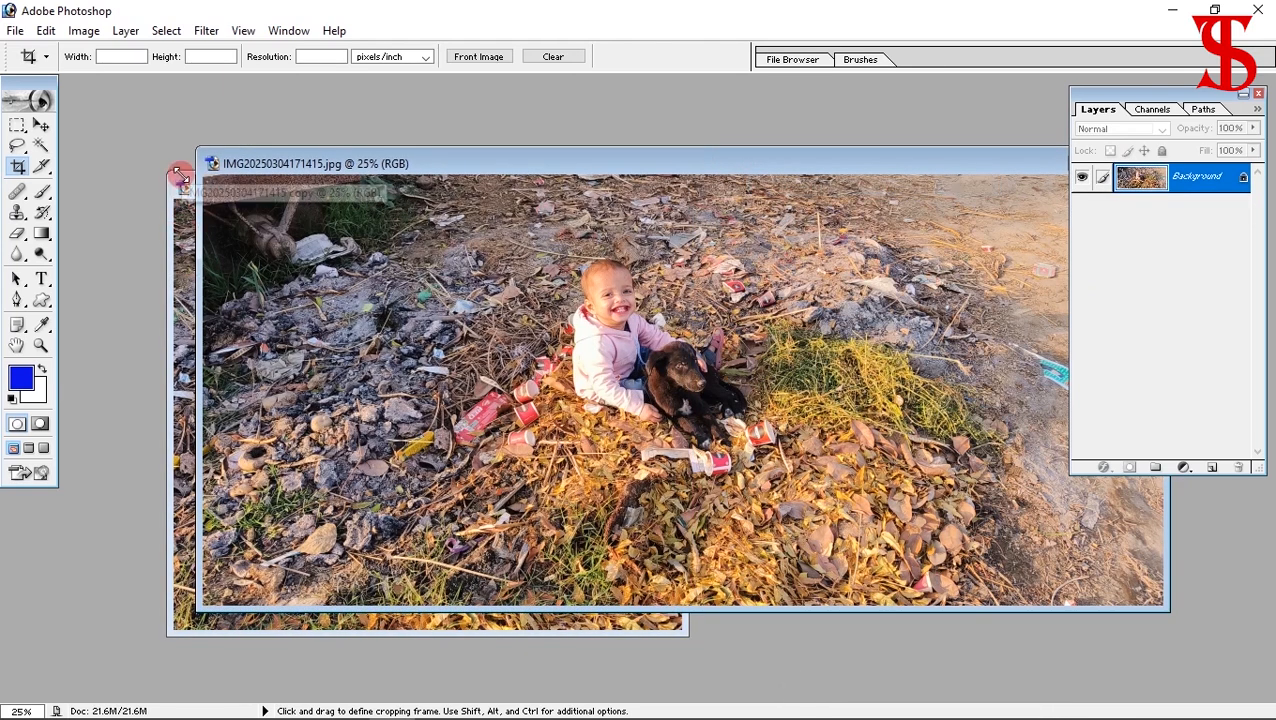
left_click(180, 412)
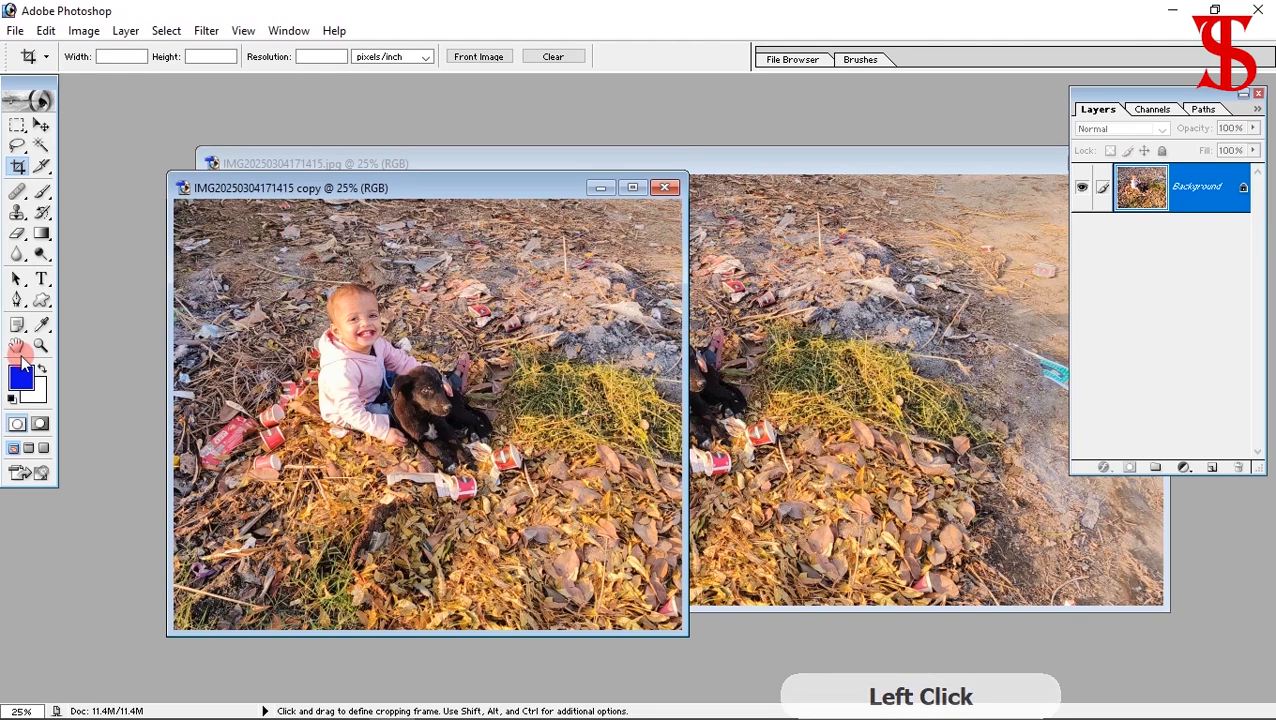
double_click(121, 404)
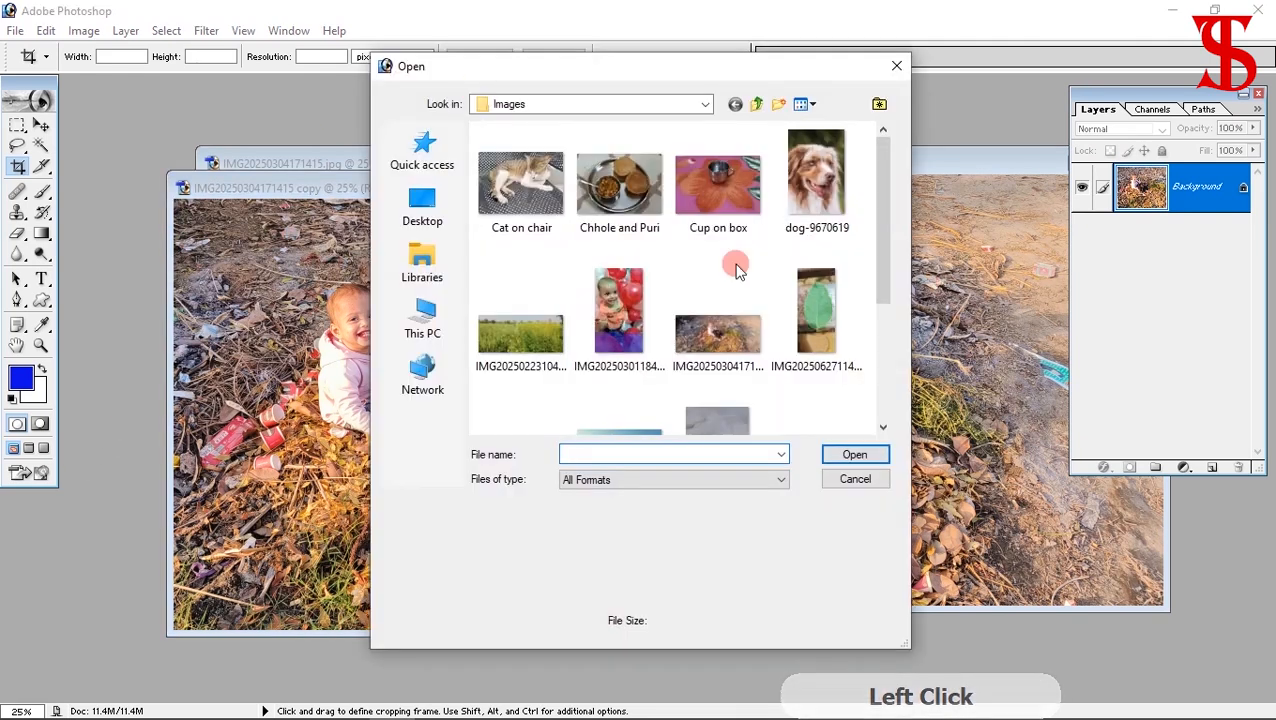
scroll(667, 311, "down", 3)
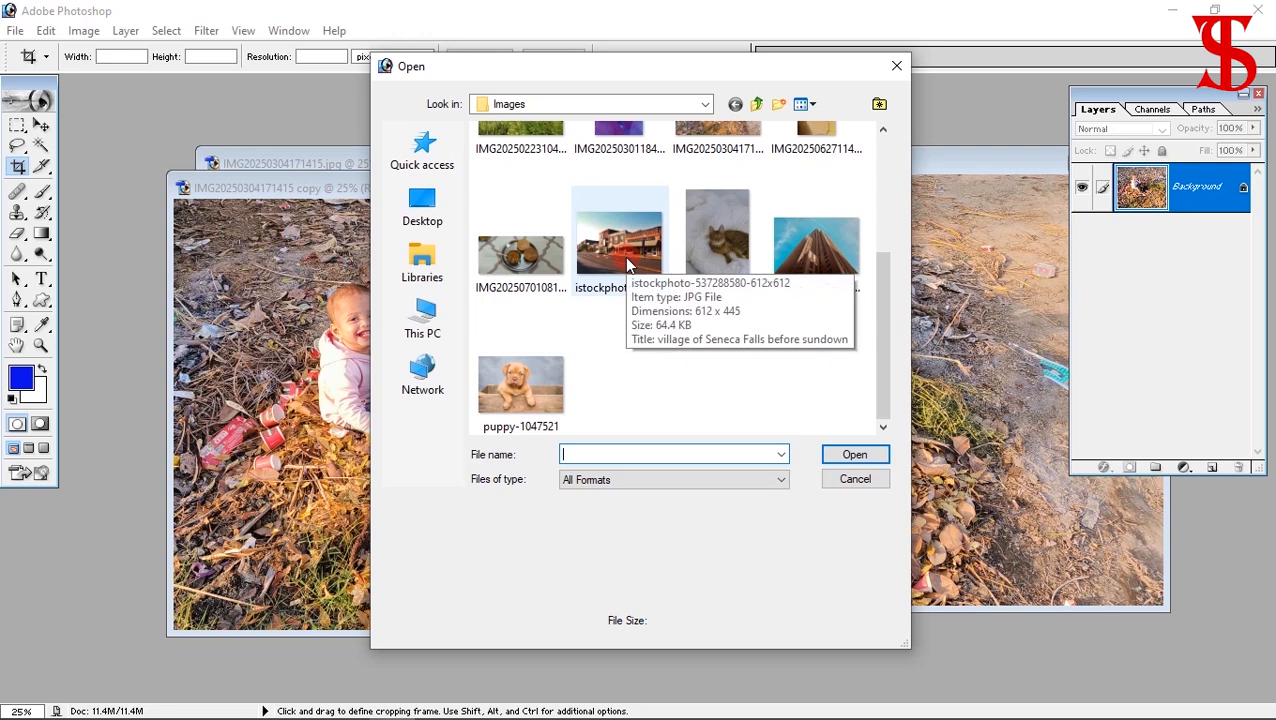
left_click(657, 249)
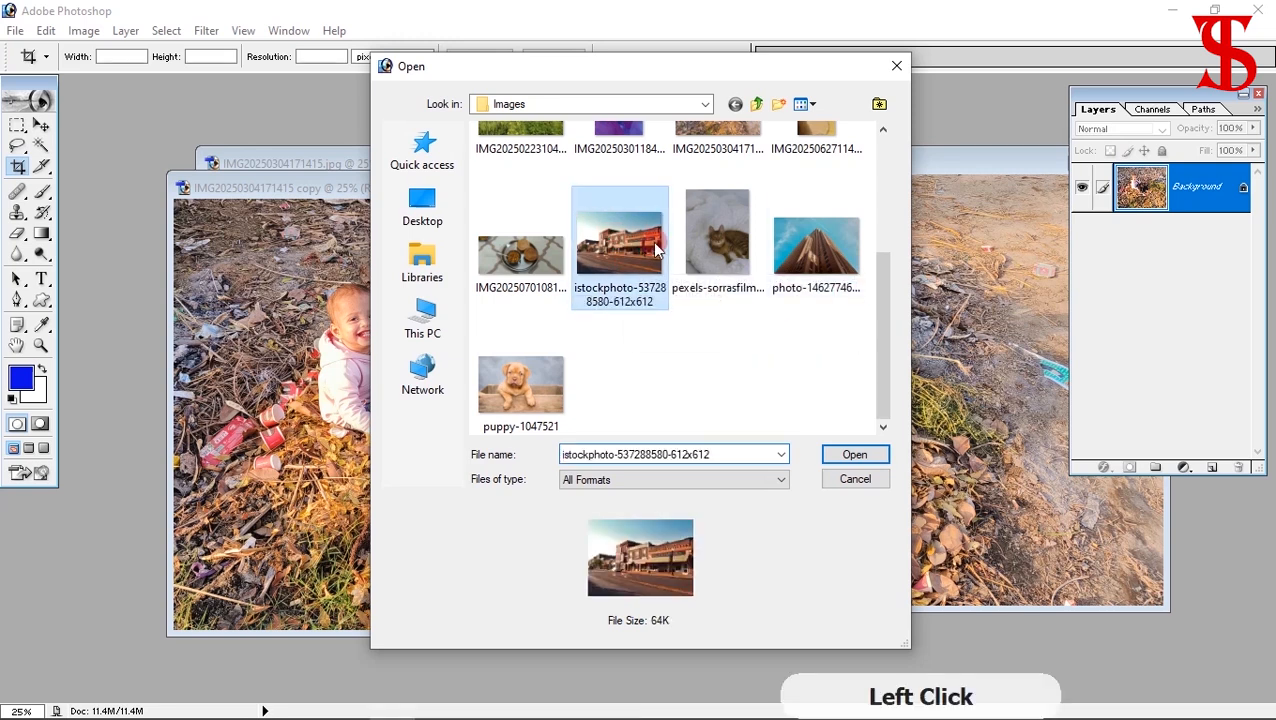
left_click(860, 454)
Reposition the street photo's window and maximize it to fill the workspace
left_click_drag(394, 108, 681, 128)
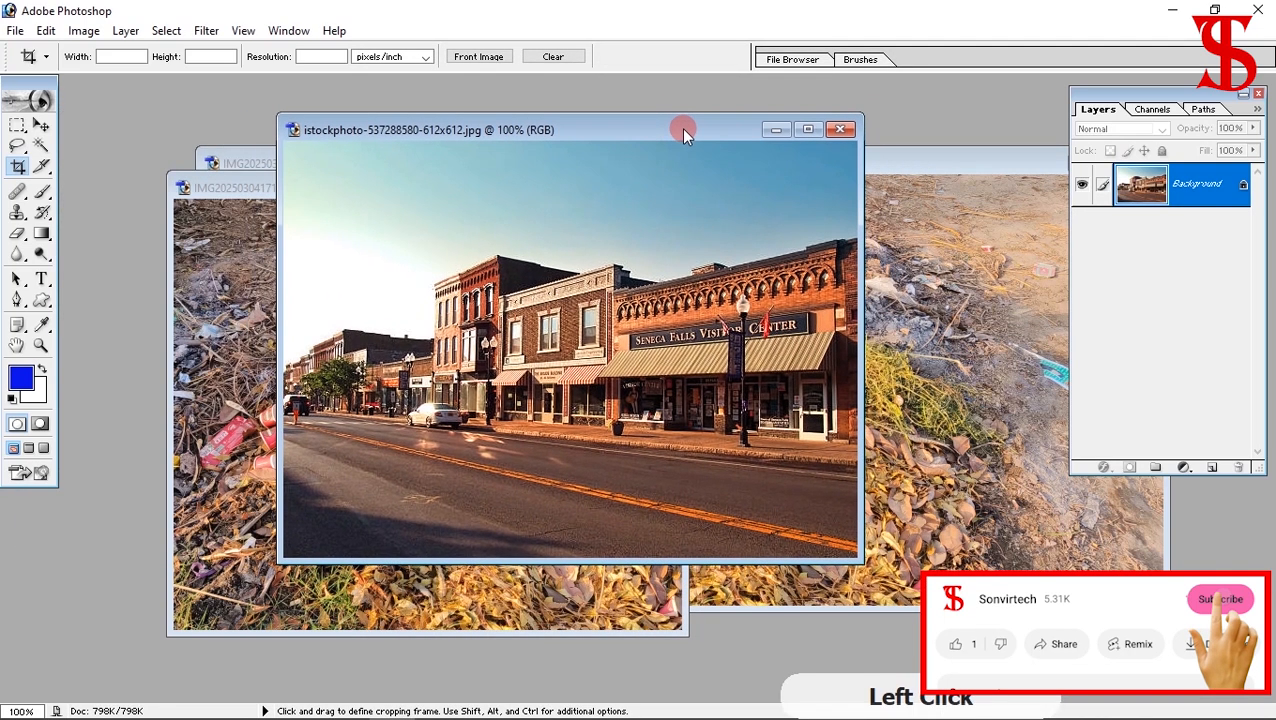
left_click(808, 130)
left_click(1254, 31)
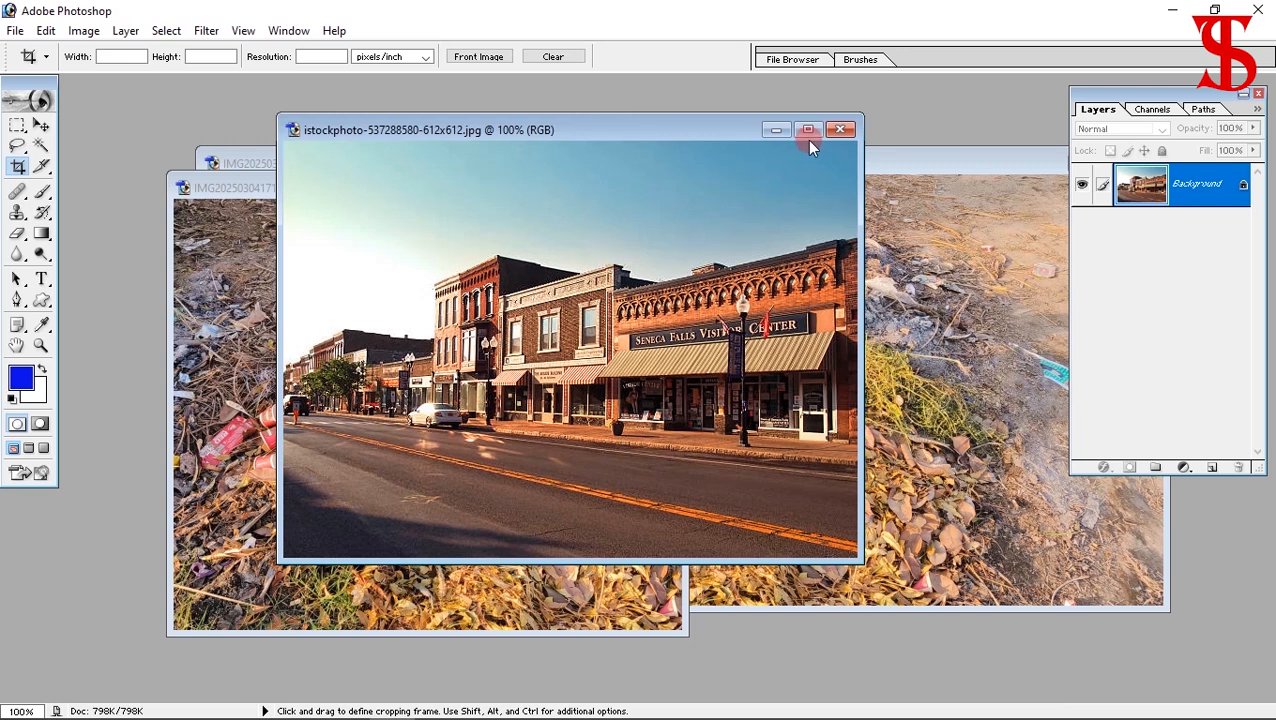
left_click_drag(692, 136, 712, 125)
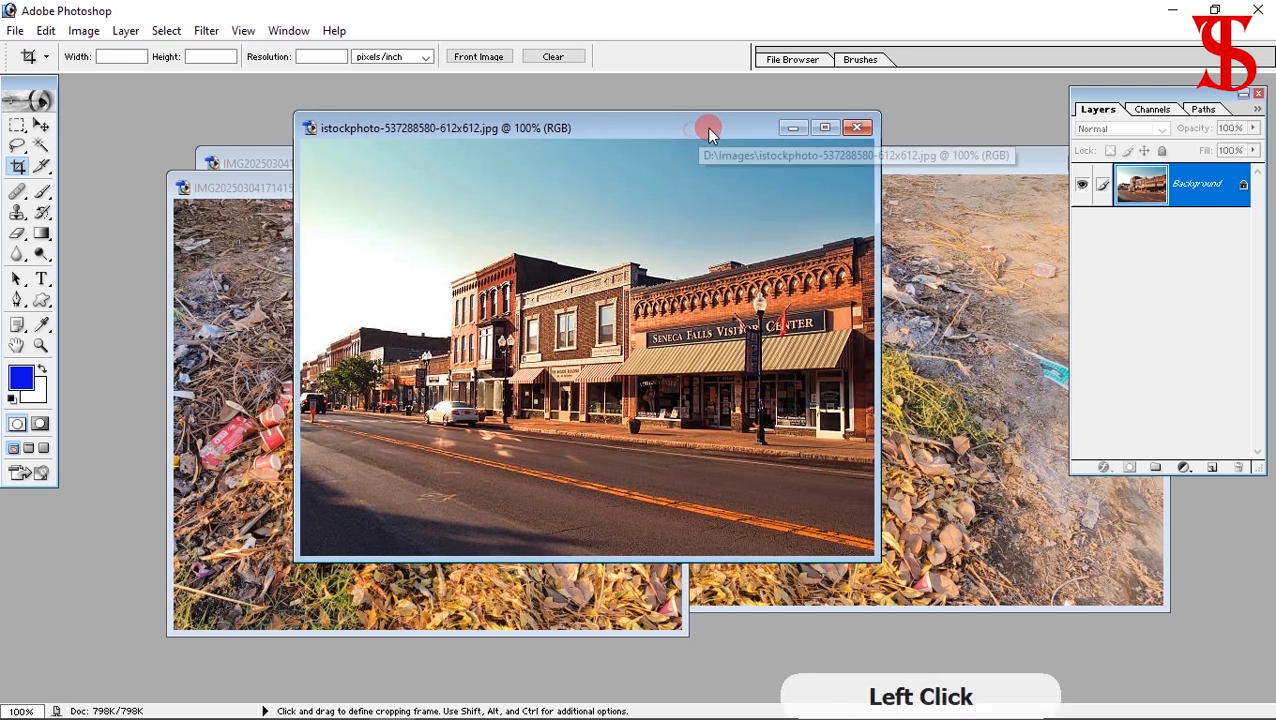
left_click(826, 124)
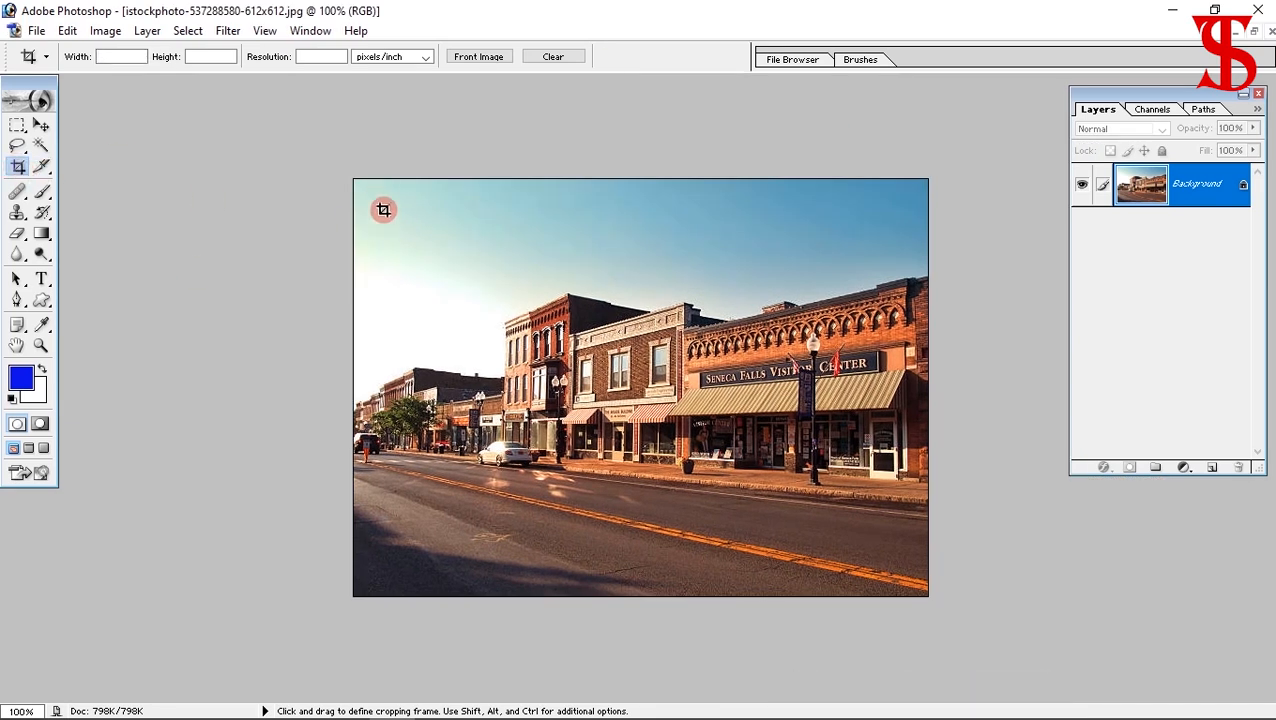
Draw a crop frame over the street photo that leaves out a strip of sky, and toggle perspective cropping on and off
left_click_drag(357, 201, 873, 568)
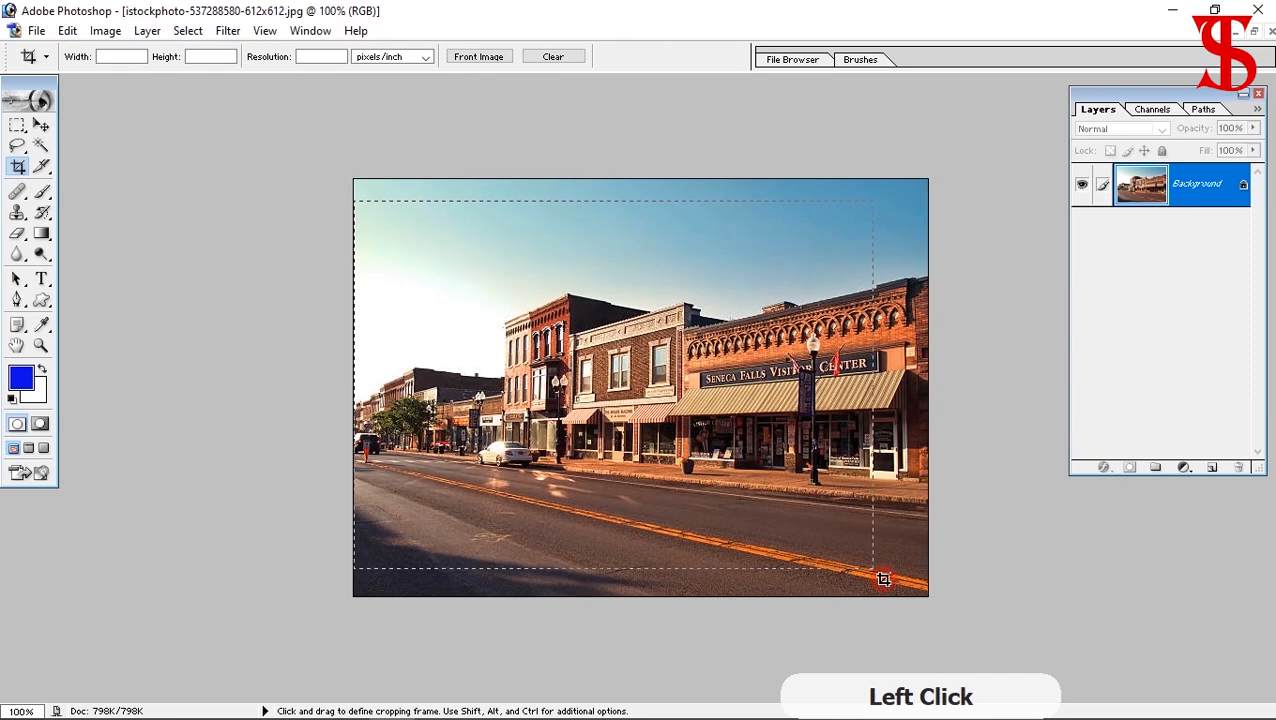
left_click_drag(944, 626, 940, 618)
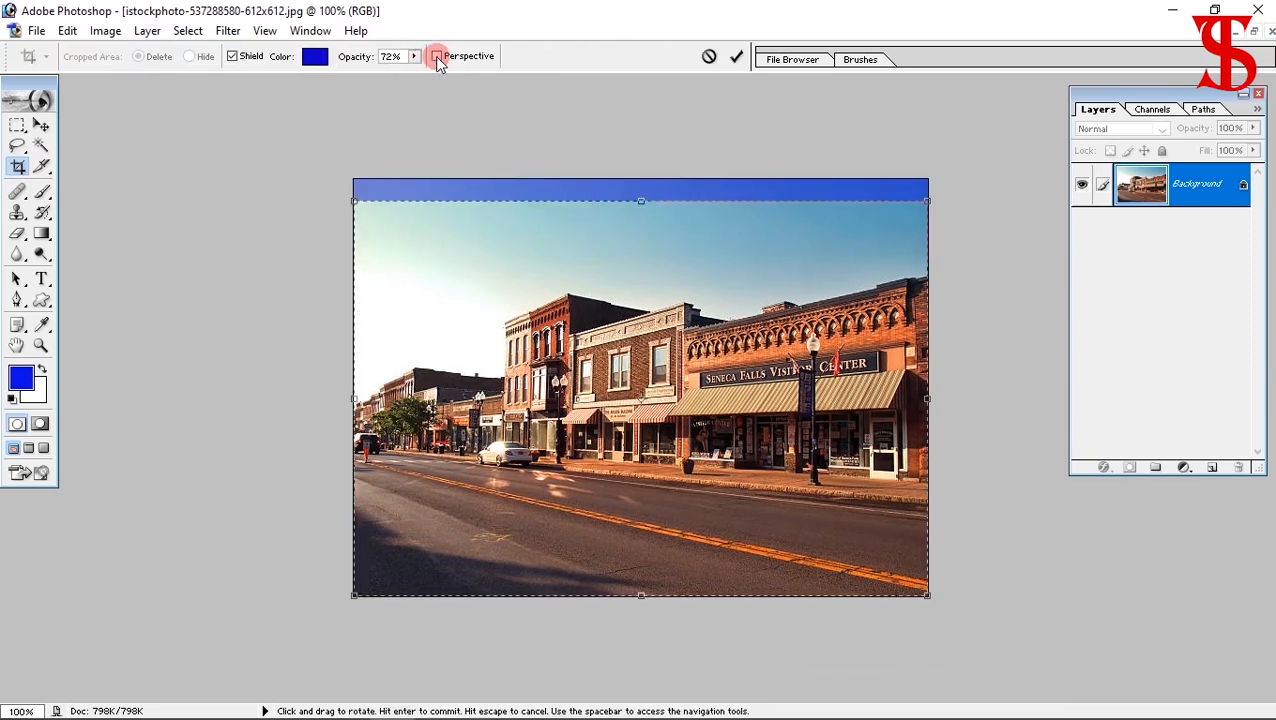
left_click(437, 56)
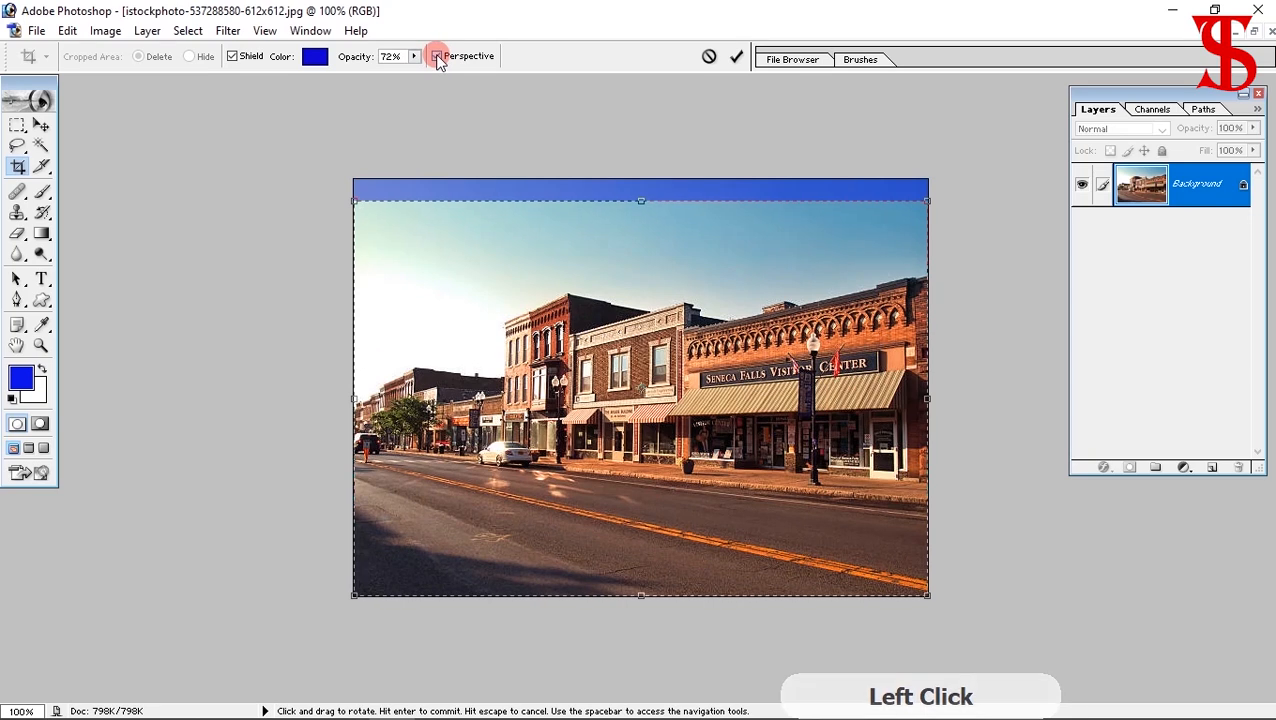
left_click(437, 56)
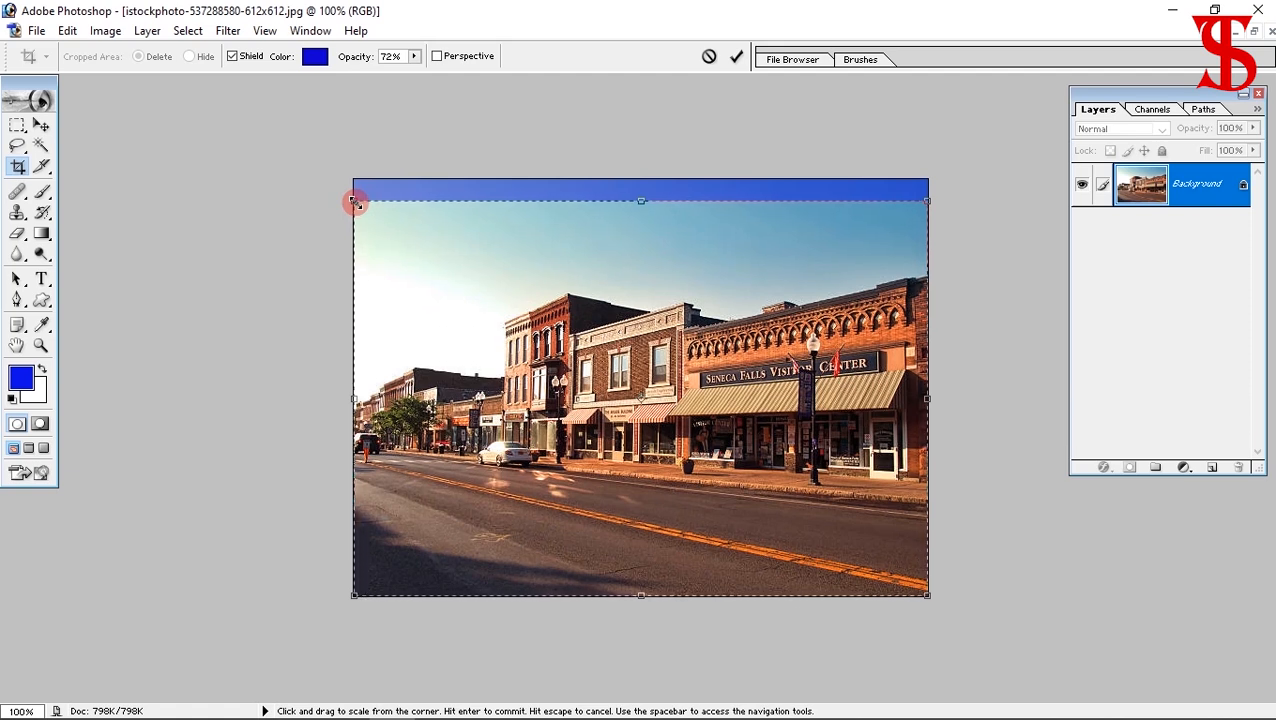
Resize the crop frame by its upper-left corner and side handles, trimming more of the sky and a thin strip of the left side
mouse_move(355, 201)
left_mouse_down()
mouse_move(430, 273)
mouse_move(366, 223)
left_mouse_up()
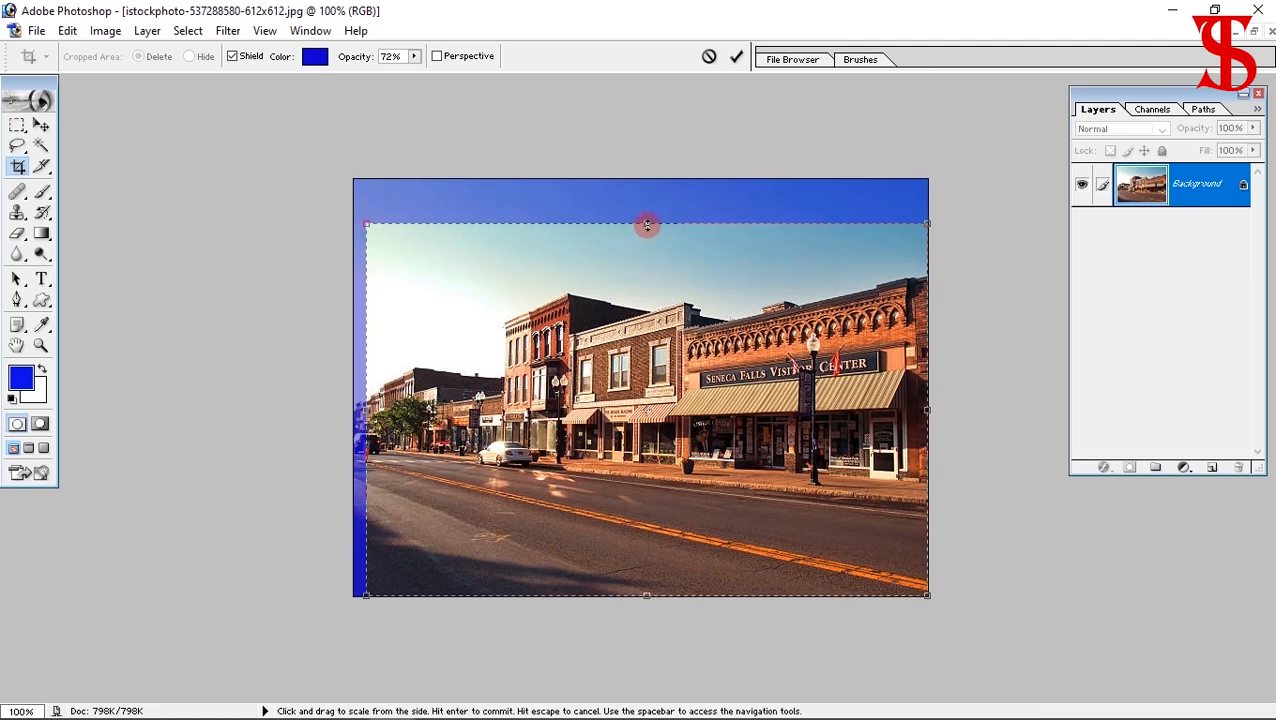
mouse_move(647, 224)
left_mouse_down()
mouse_move(655, 279)
mouse_move(650, 218)
left_mouse_up()
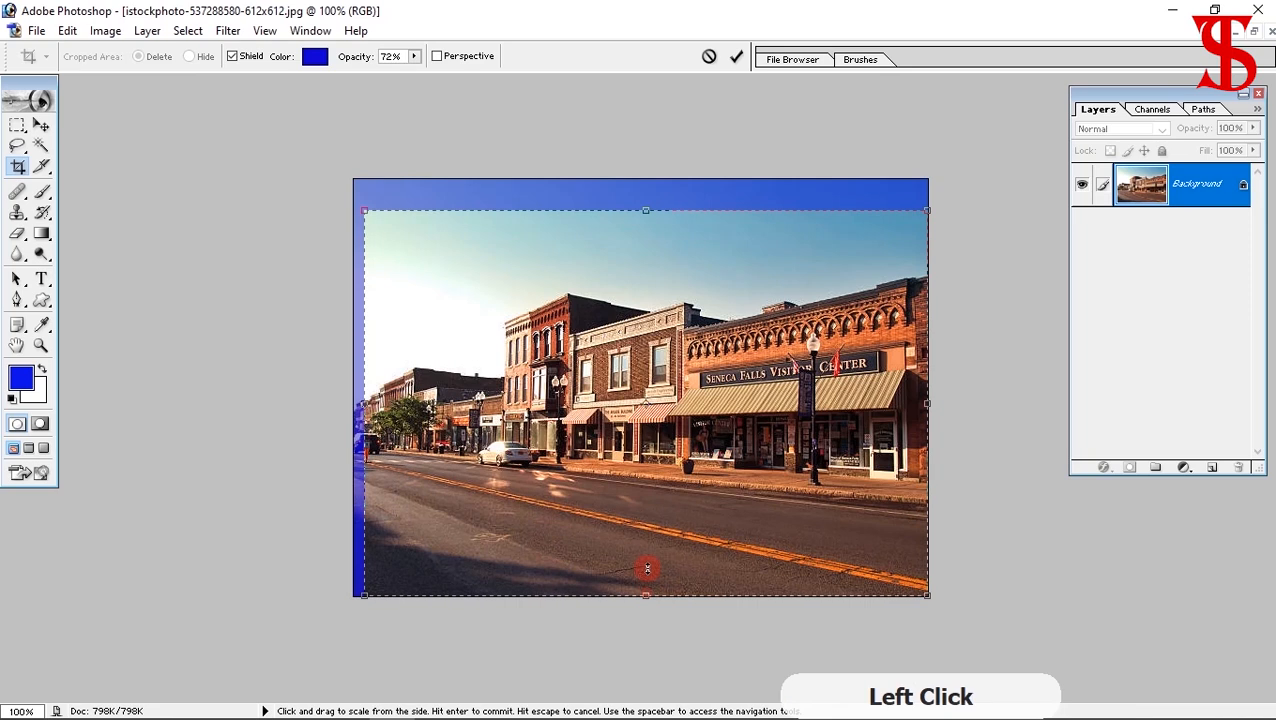
left_click_drag(640, 580, 641, 594)
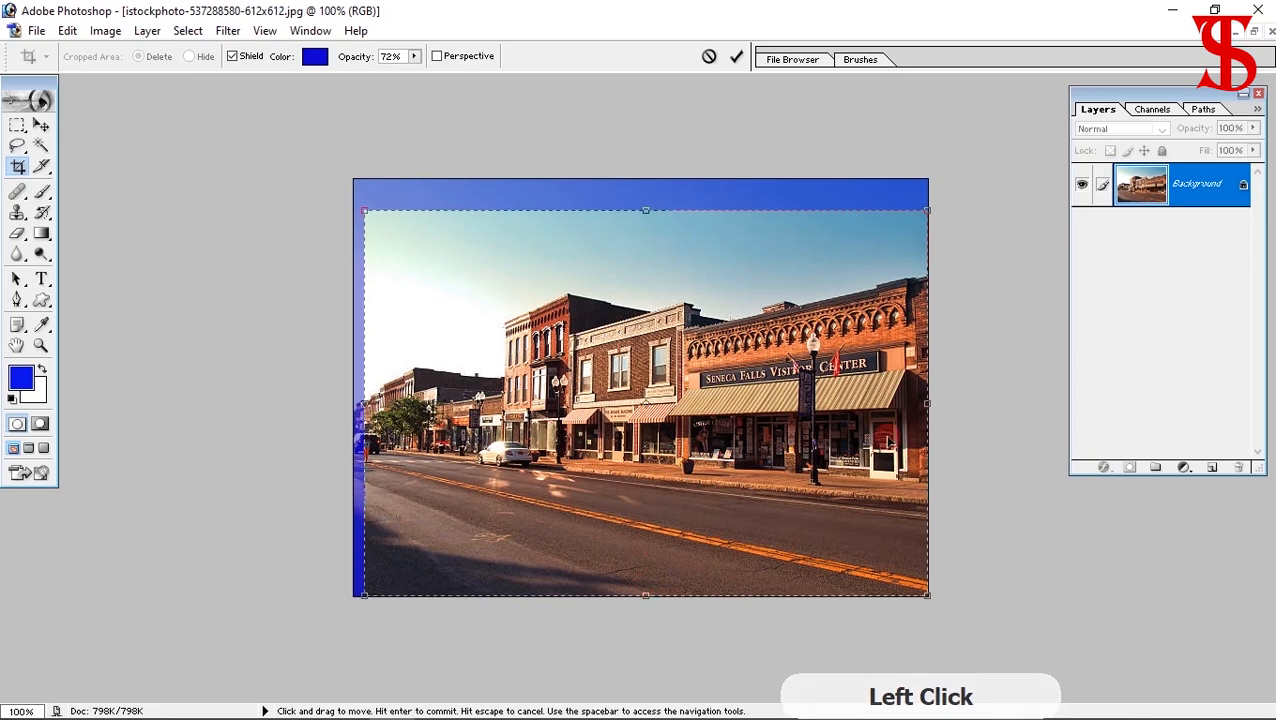
mouse_move(928, 405)
left_mouse_down()
mouse_move(833, 405)
mouse_move(909, 408)
left_mouse_up()
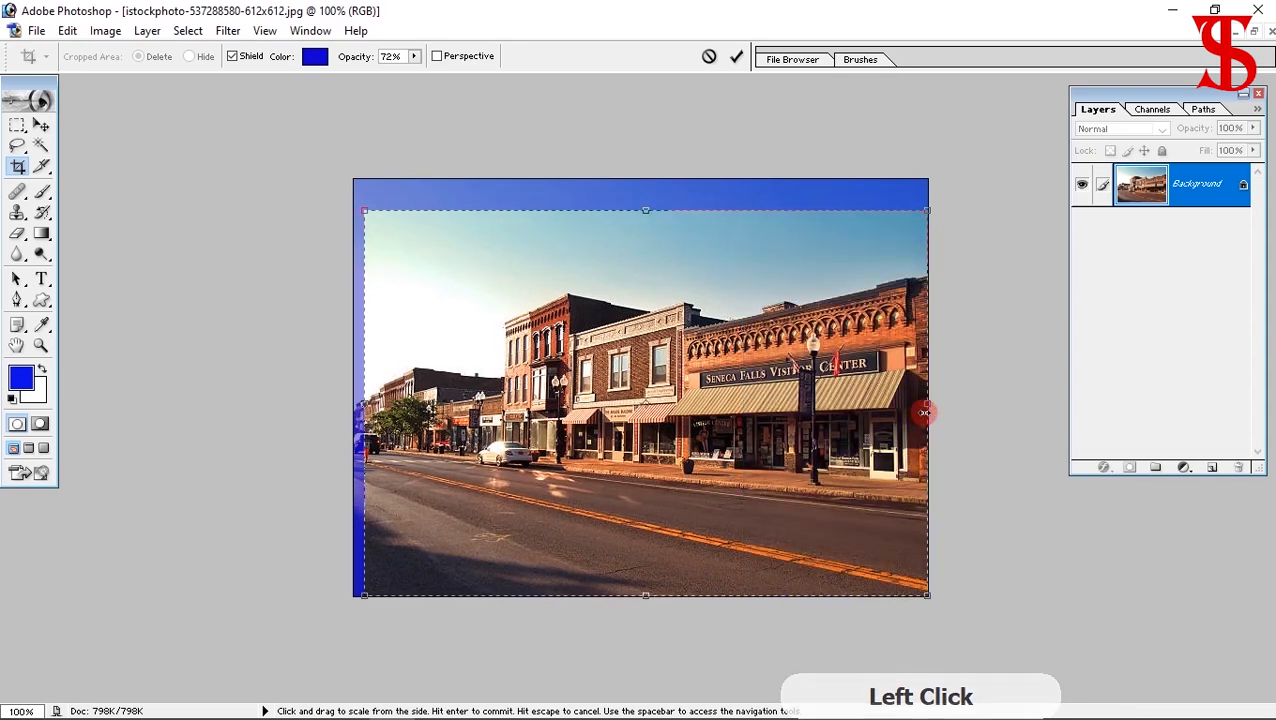
Enable perspective cropping and skew the frame, lowering its upper-left corner toward the distant buildings and raising its upper-right corner to the photo's top edge
left_click(436, 55)
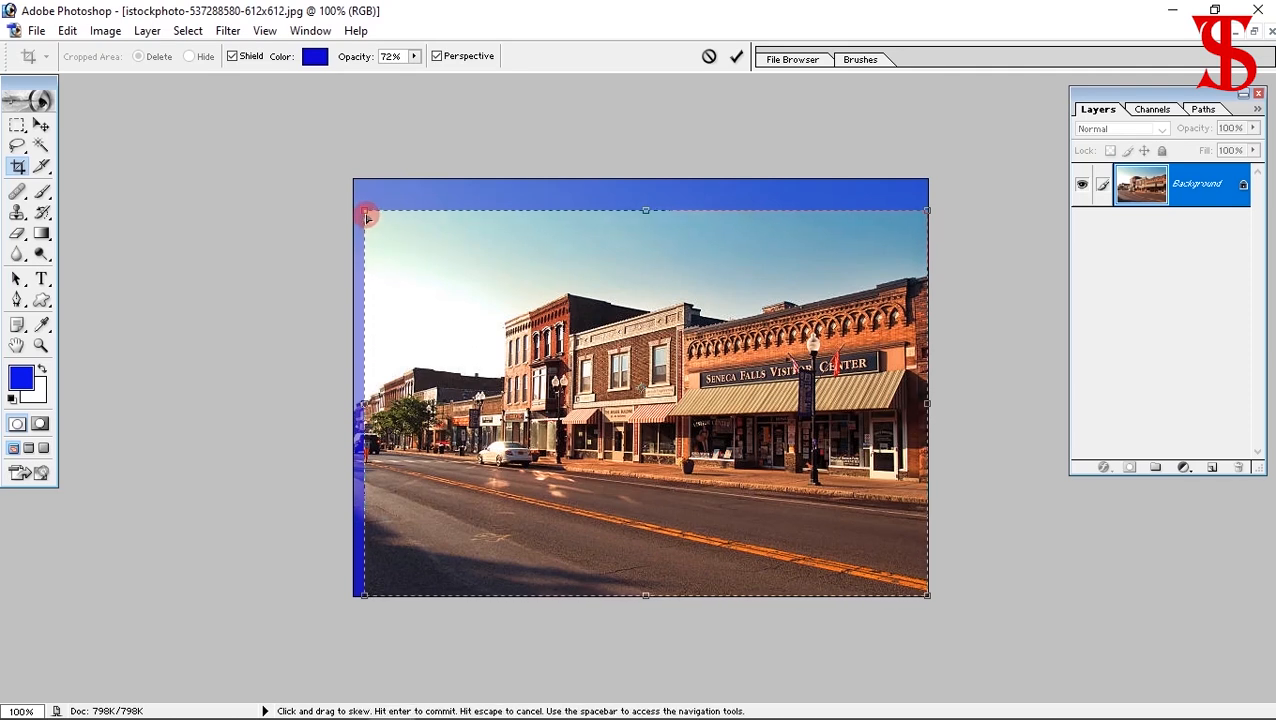
left_click_drag(364, 211, 367, 334)
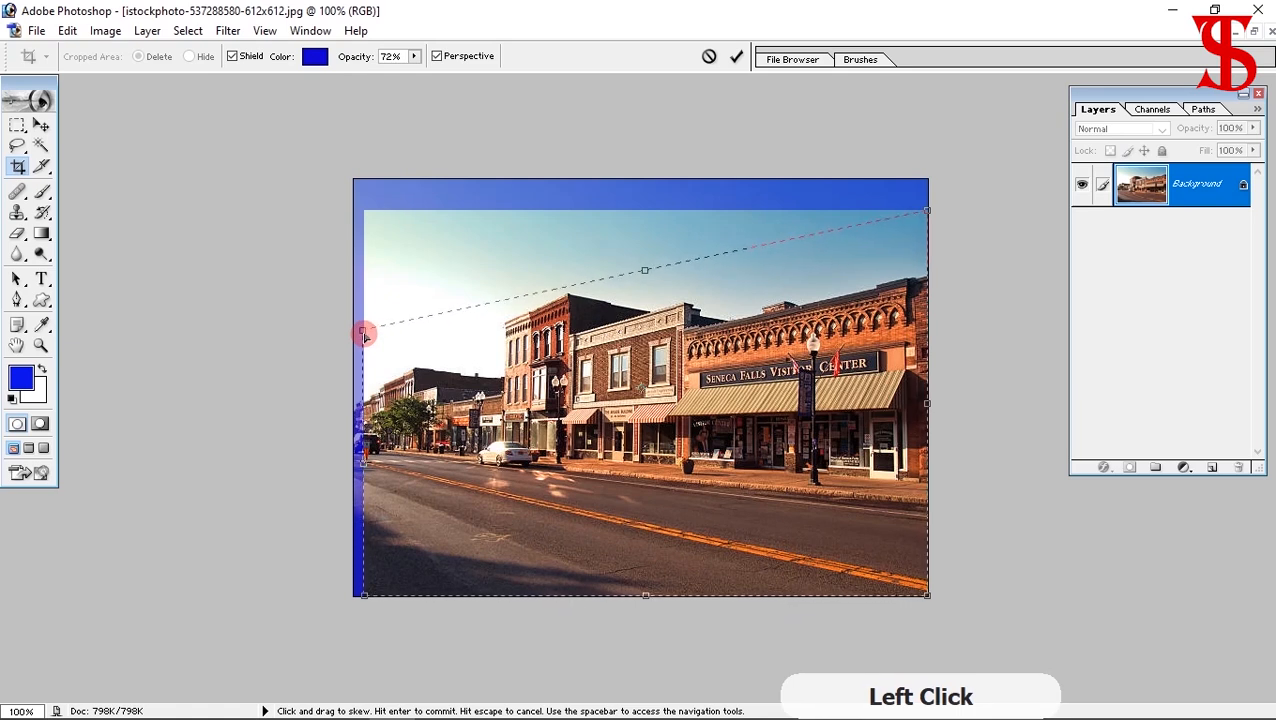
left_click_drag(365, 350, 364, 331)
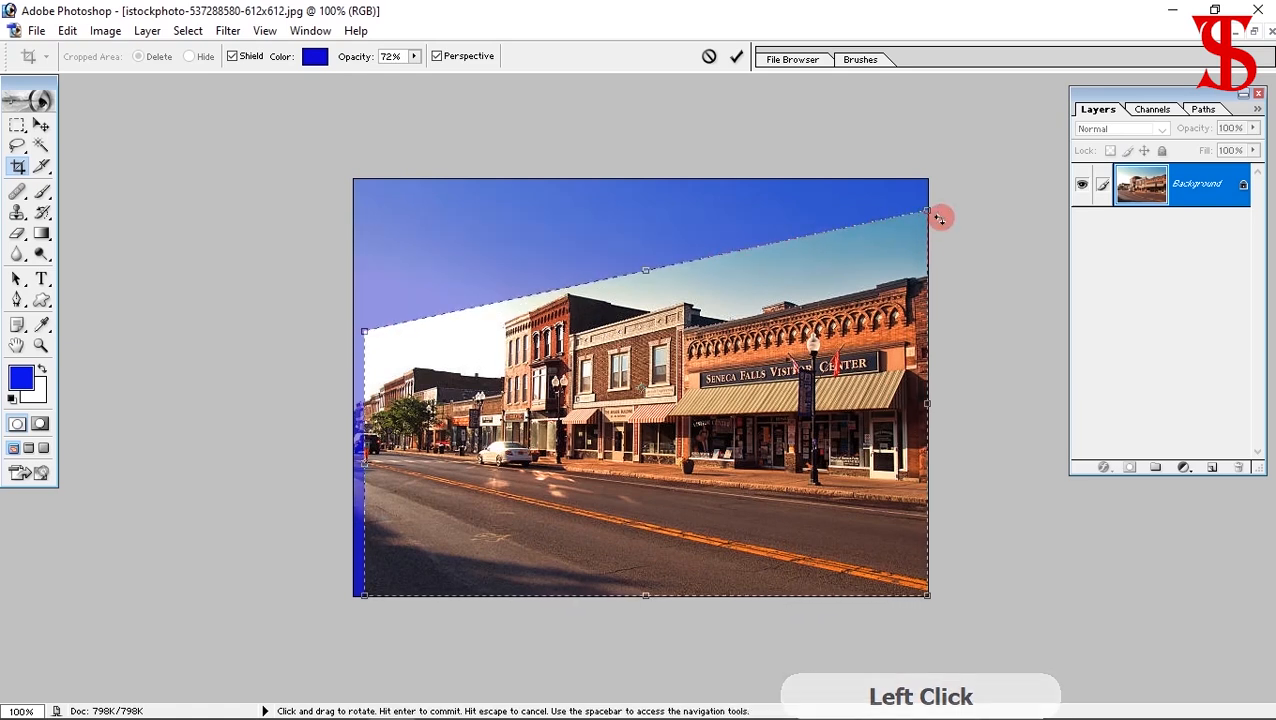
left_click_drag(930, 215, 929, 185)
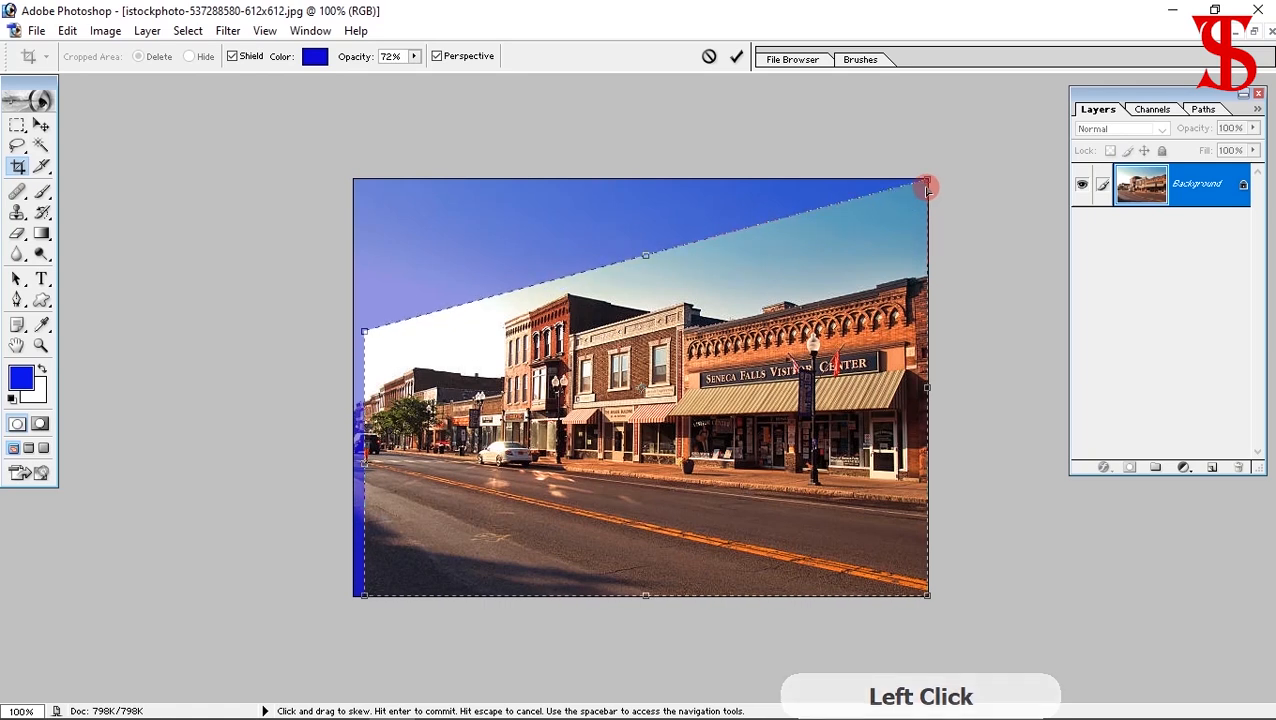
Skew the crop frame's lower-left corner out to the photo's lower-left corner and apply the perspective crop
left_click(366, 598)
left_click_drag(343, 597, 353, 596)
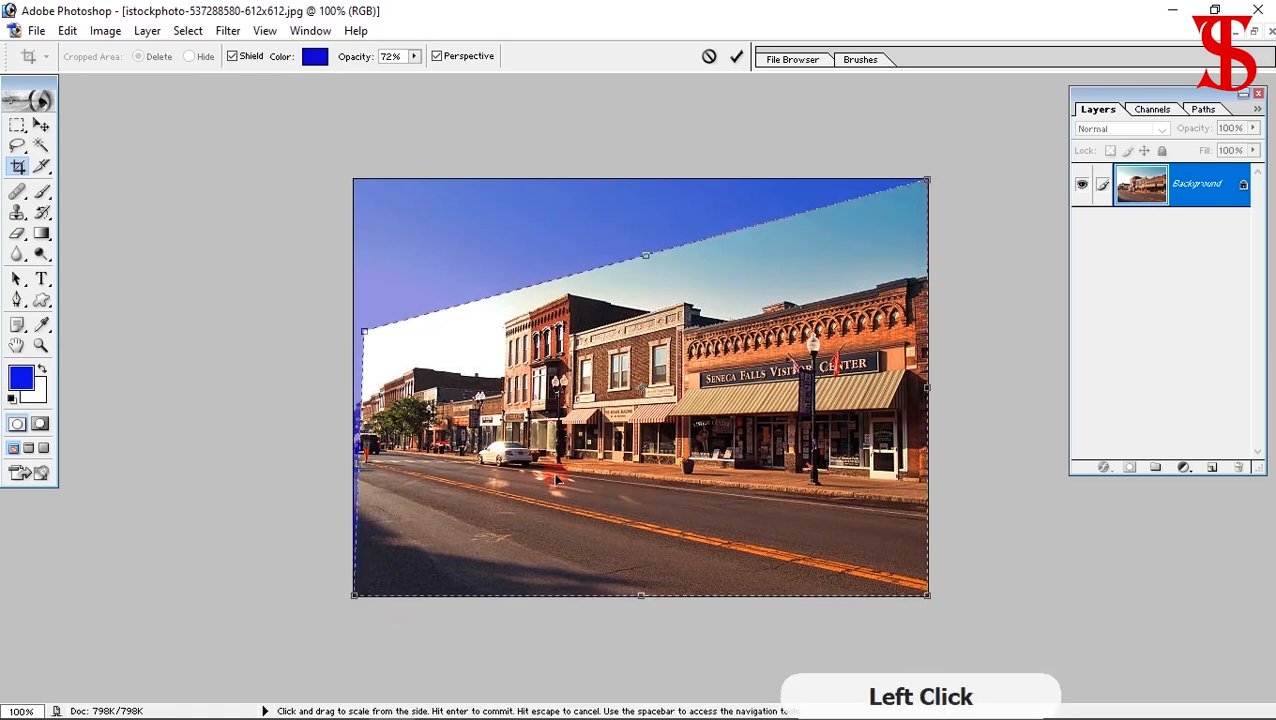
left_click(735, 60)
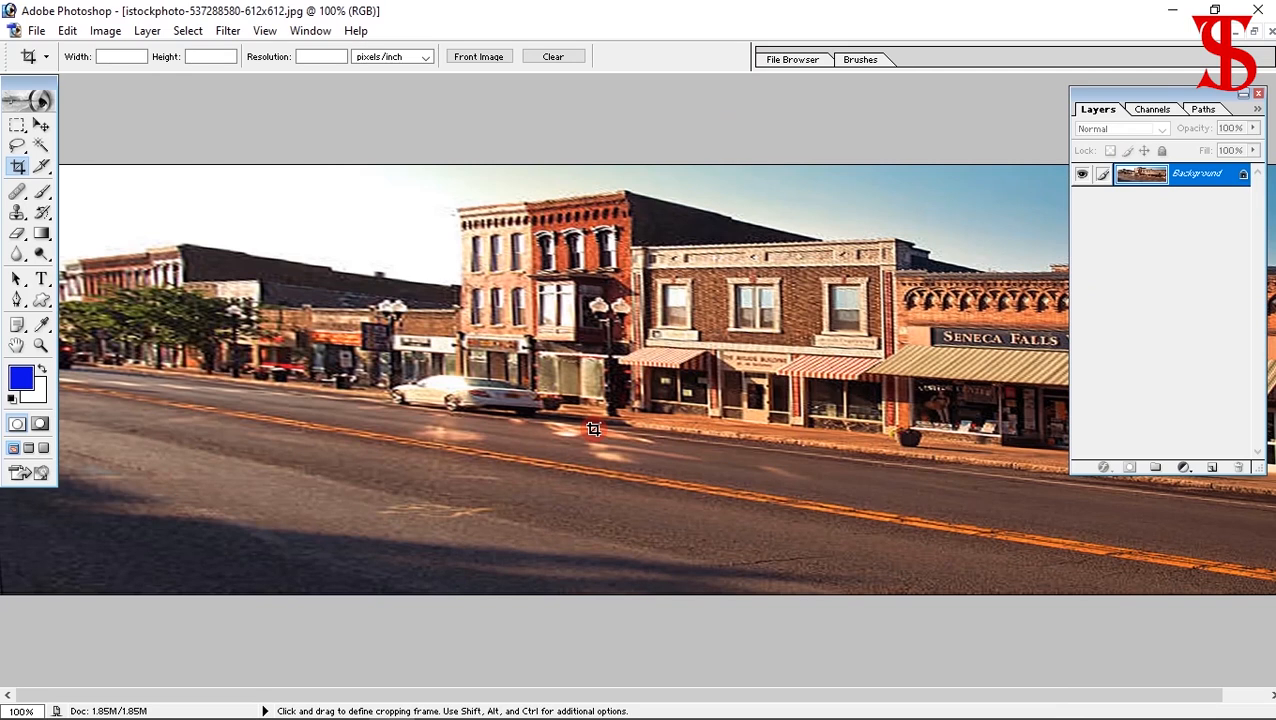
key("ctrl+0")
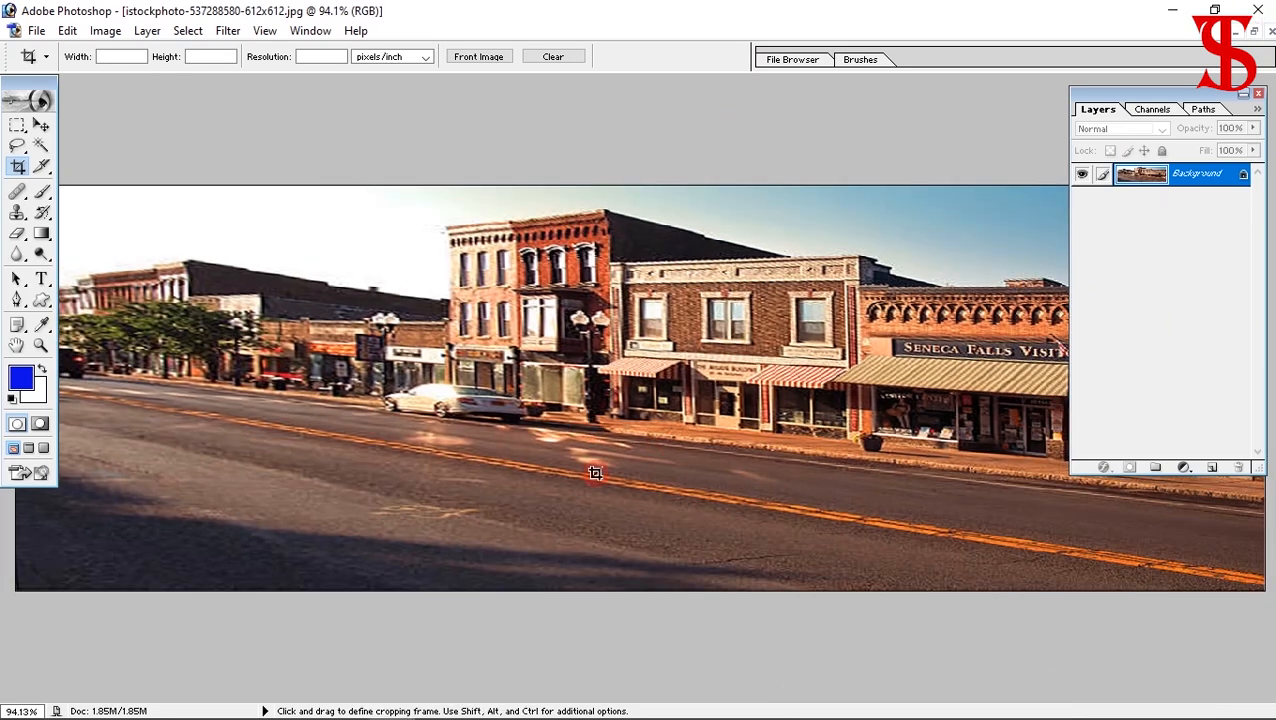
key("alt")
scroll(513, 439, "up", 3)
scroll(514, 439, "down", 6)
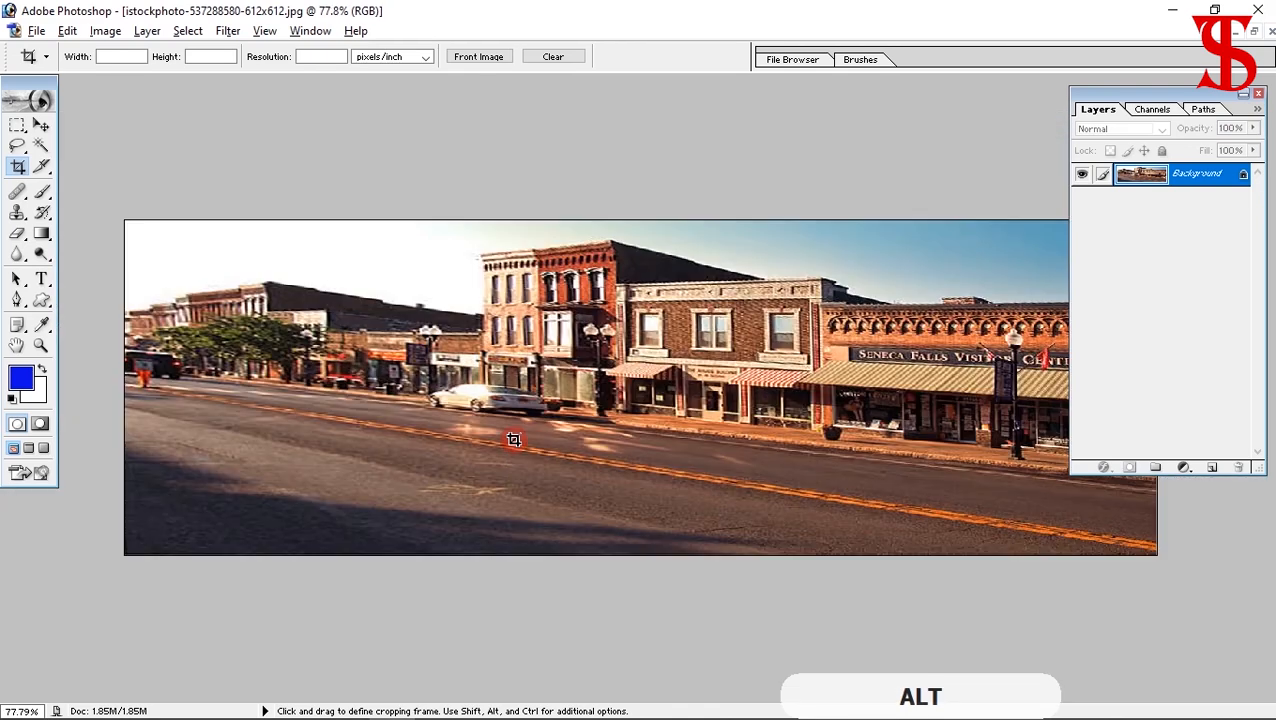
scroll(560, 431, "up", 1)
scroll(560, 431, "down", 4)
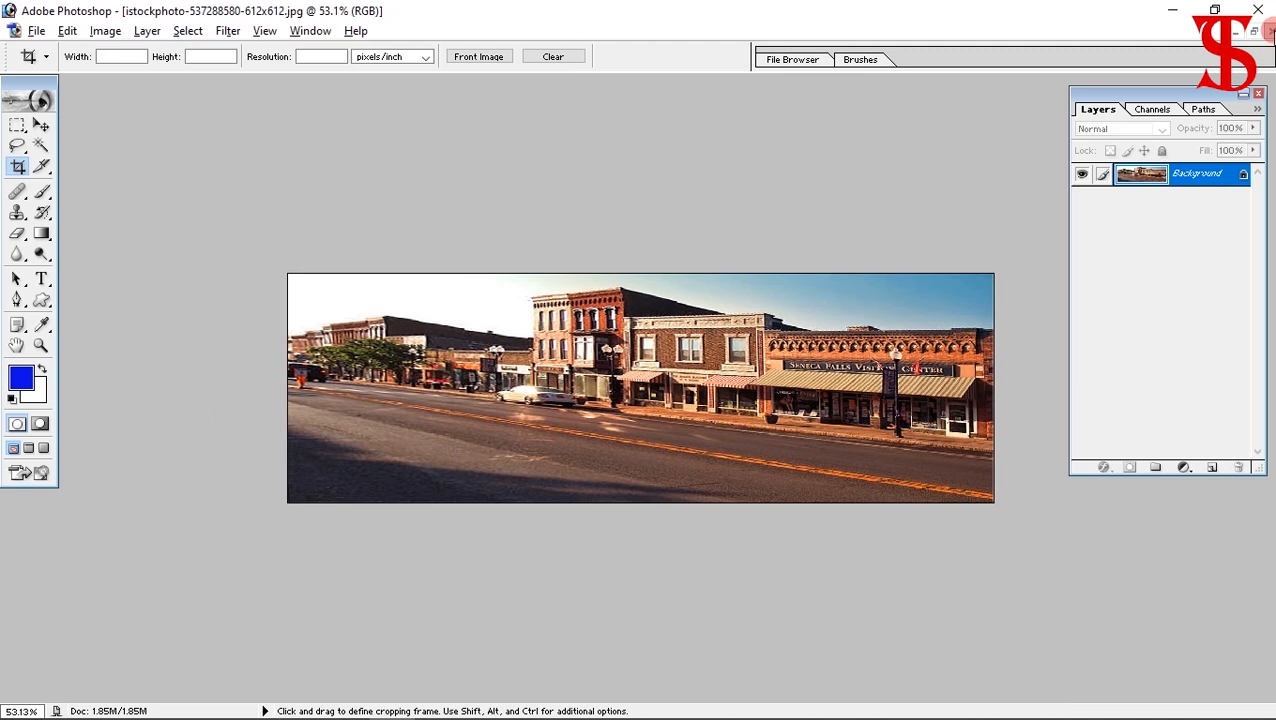
Close the cropped street photo without saving and restore the remaining photos to floating windows
left_click(1270, 31)
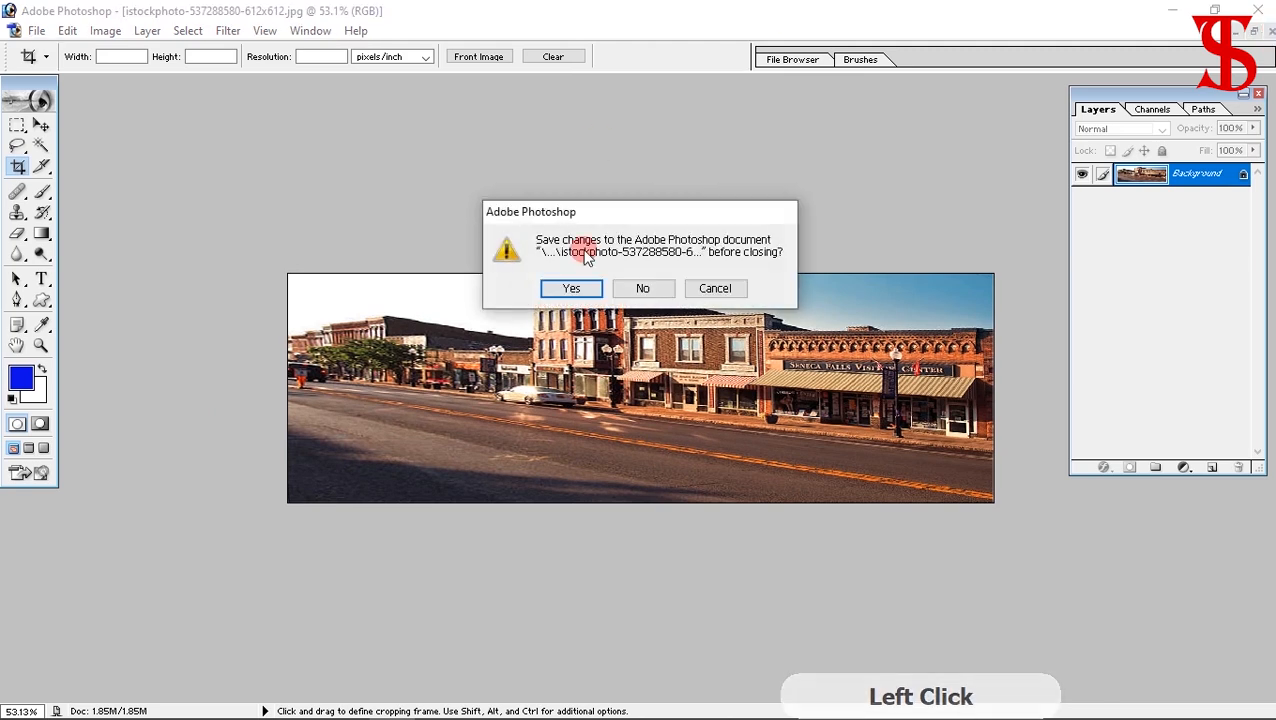
left_click(644, 289)
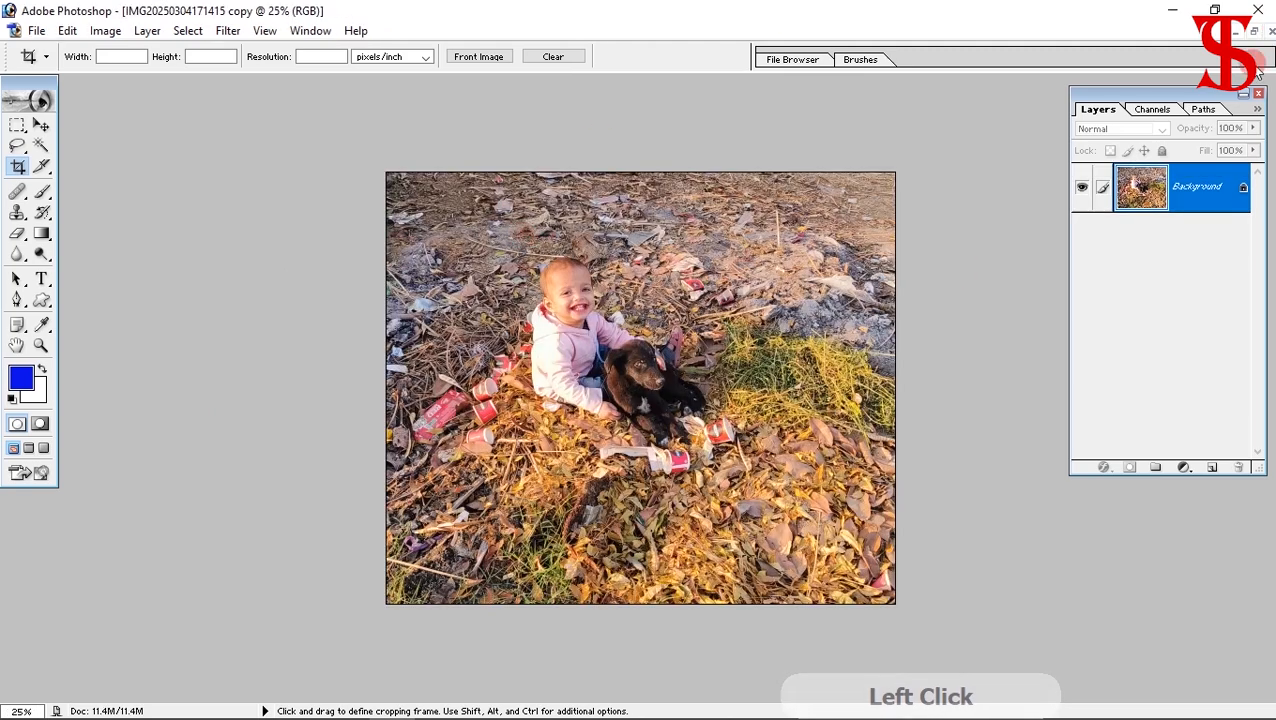
left_click(1254, 31)
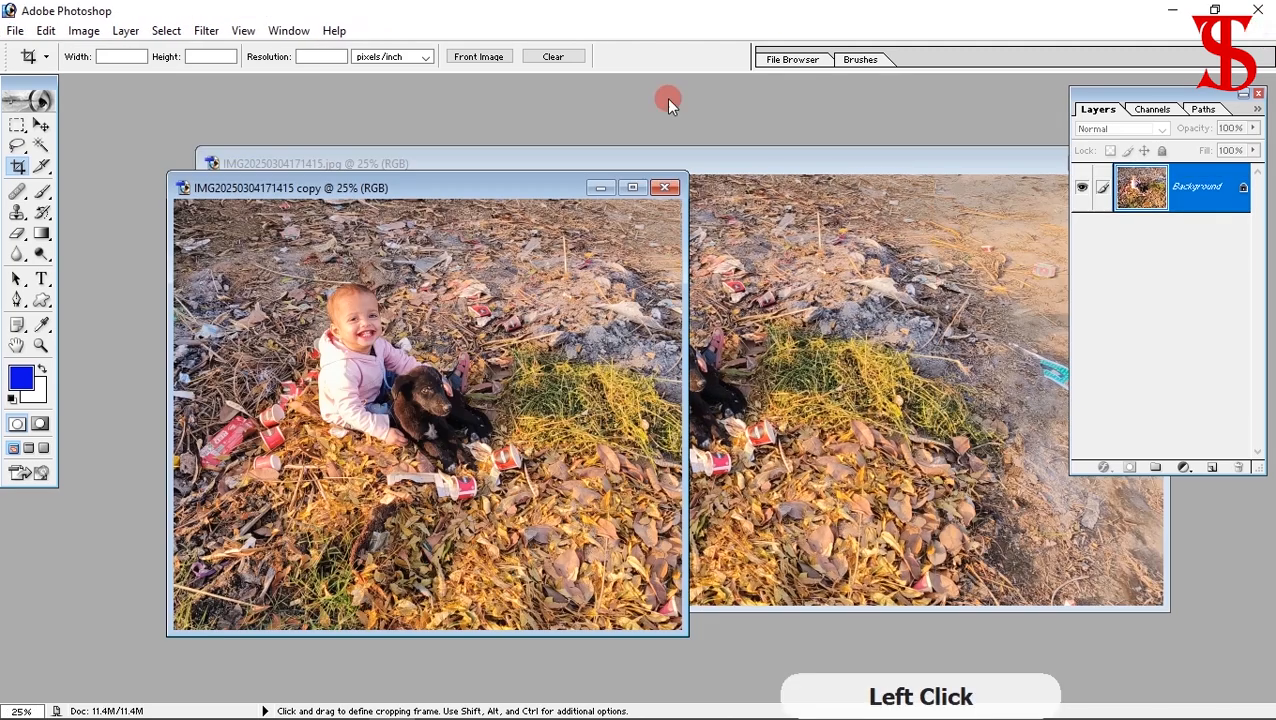
double_click(104, 361)
scroll(720, 330, "down", 3)
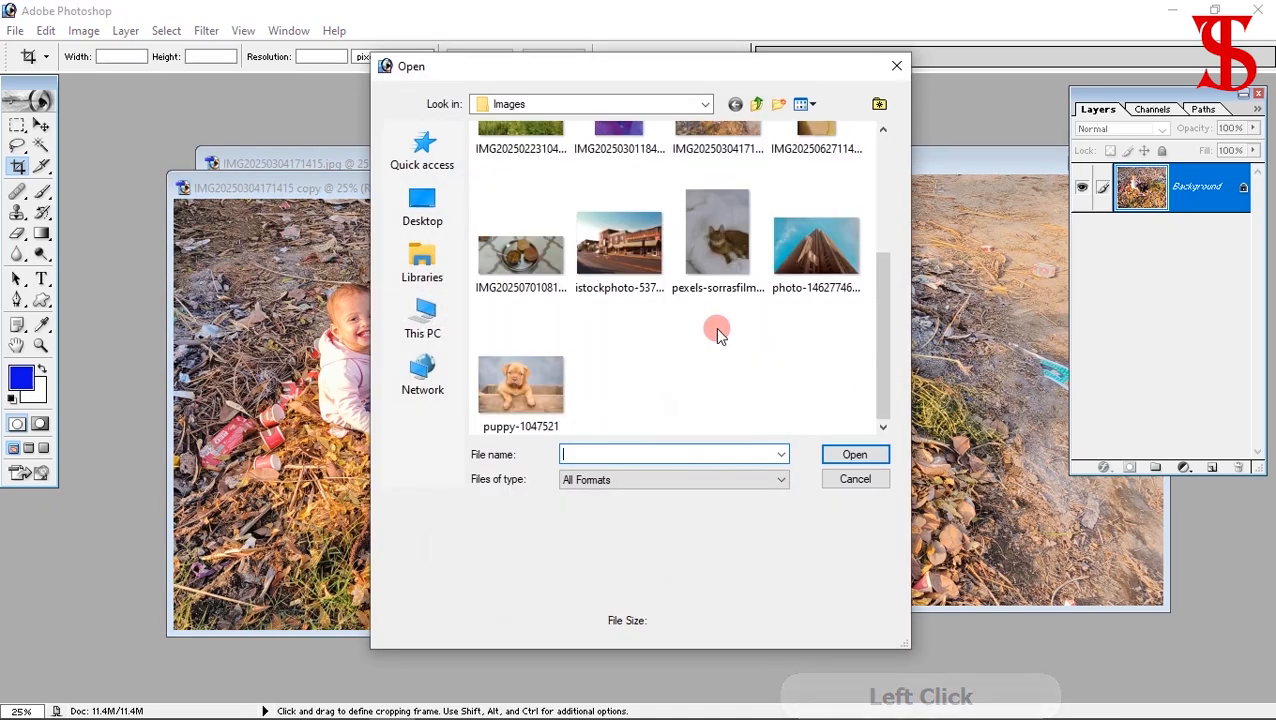
left_click(816, 250)
left_click(855, 456)
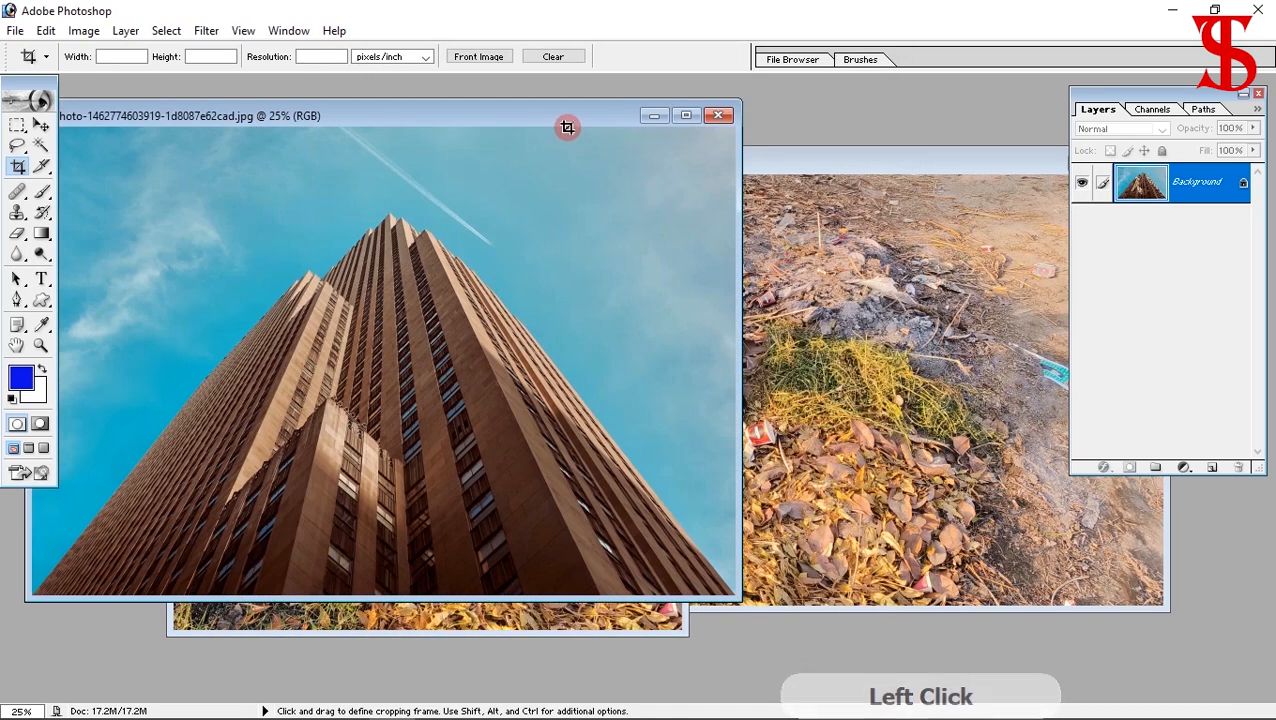
left_click_drag(567, 125, 767, 126)
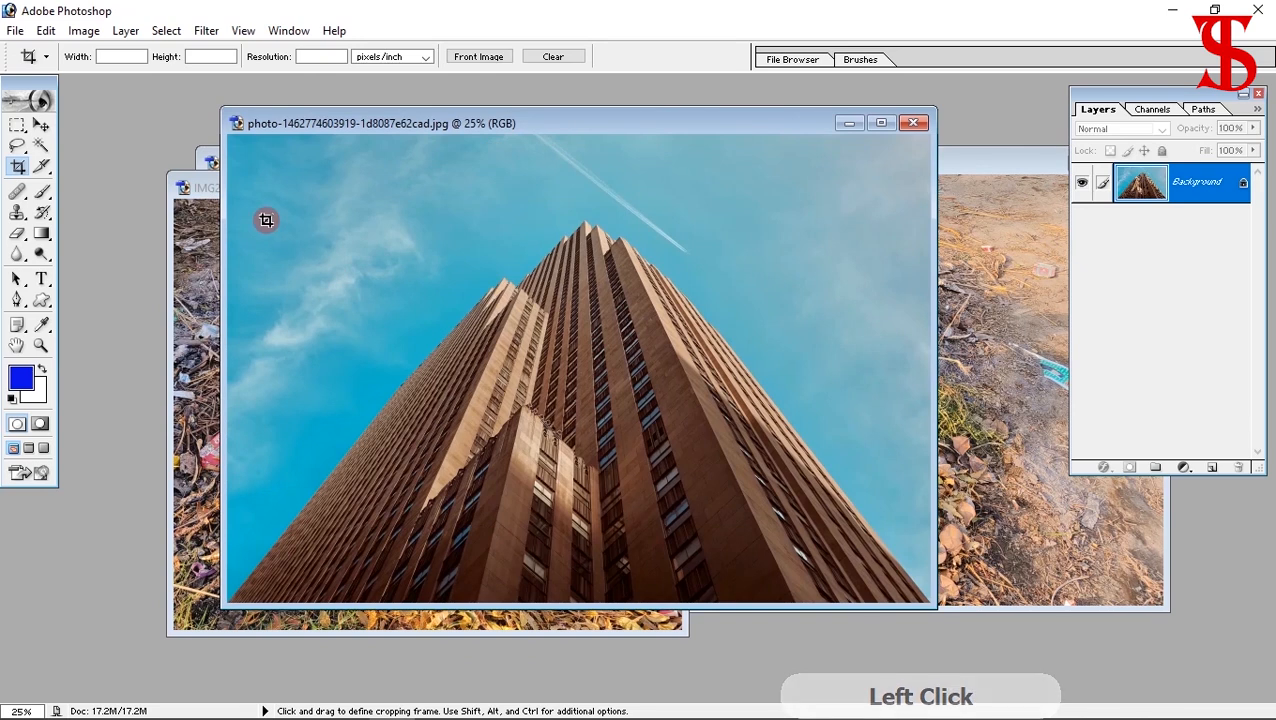
Draw a perspective crop frame across the skyscraper photo's full width, leaving out only a thin strip of sky along the upper edge
left_click_drag(260, 162, 672, 354)
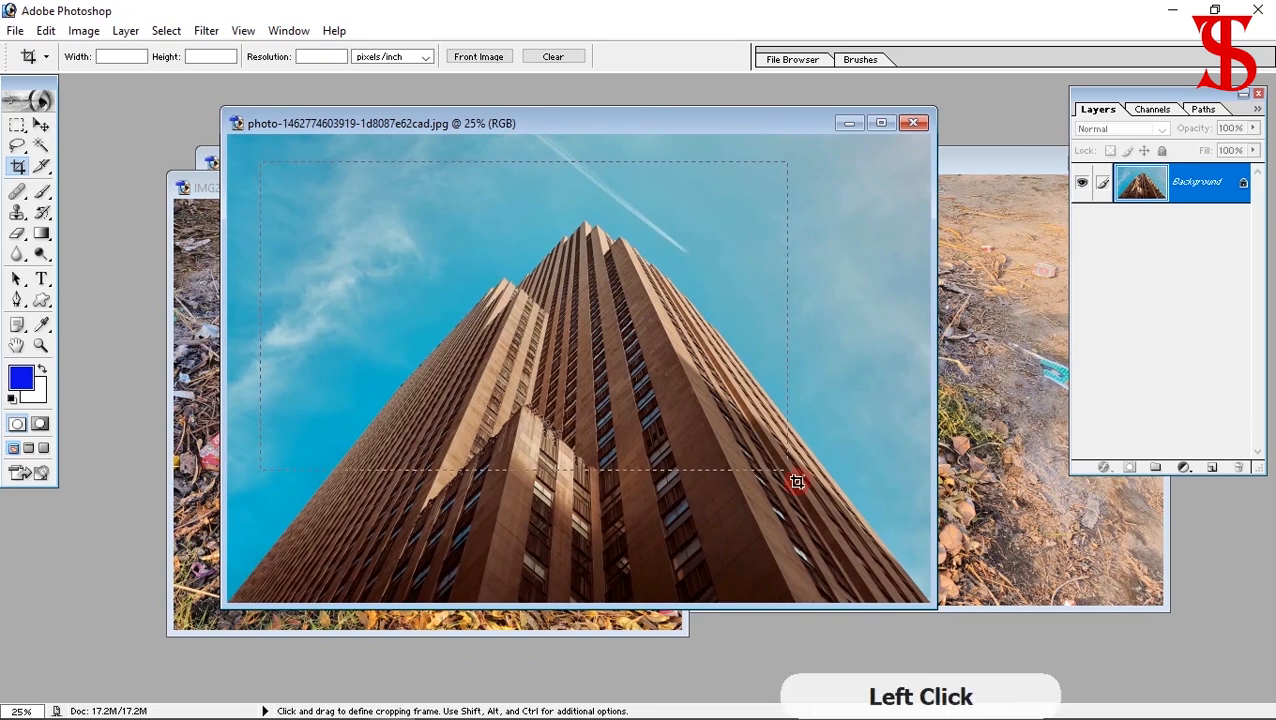
left_click_drag(796, 482, 929, 610)
key("space")
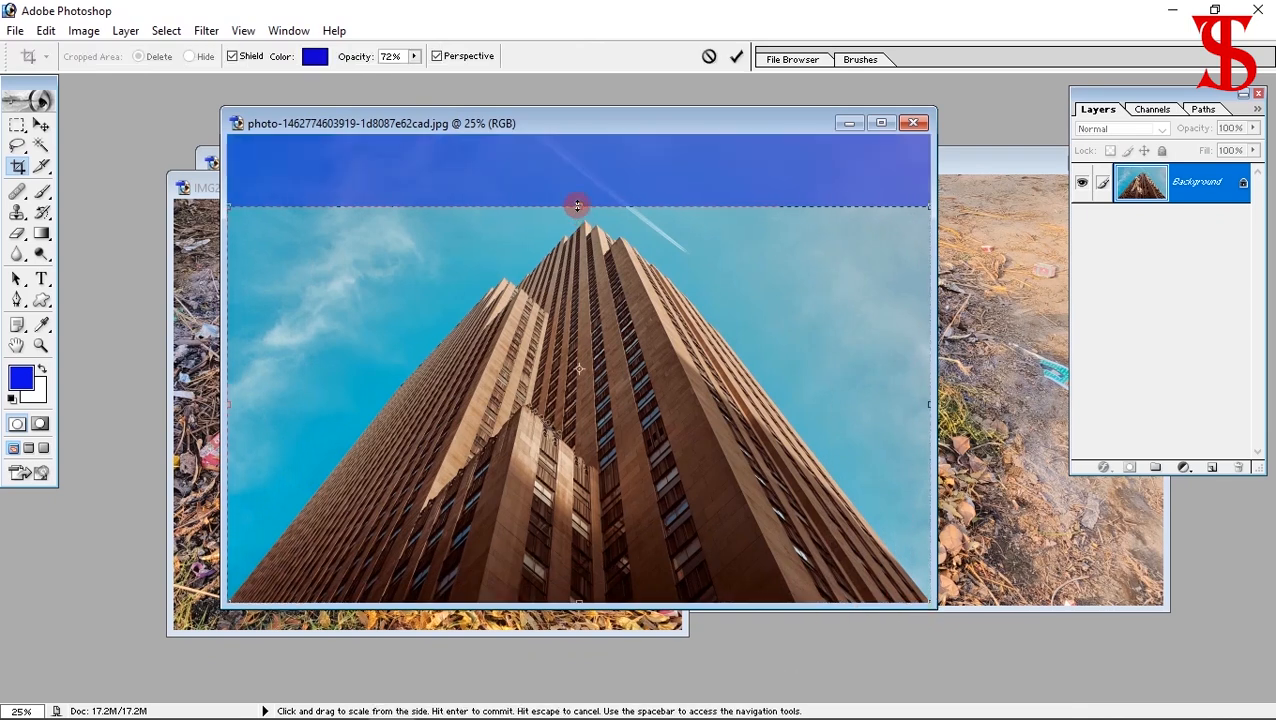
left_click_drag(579, 207, 590, 160)
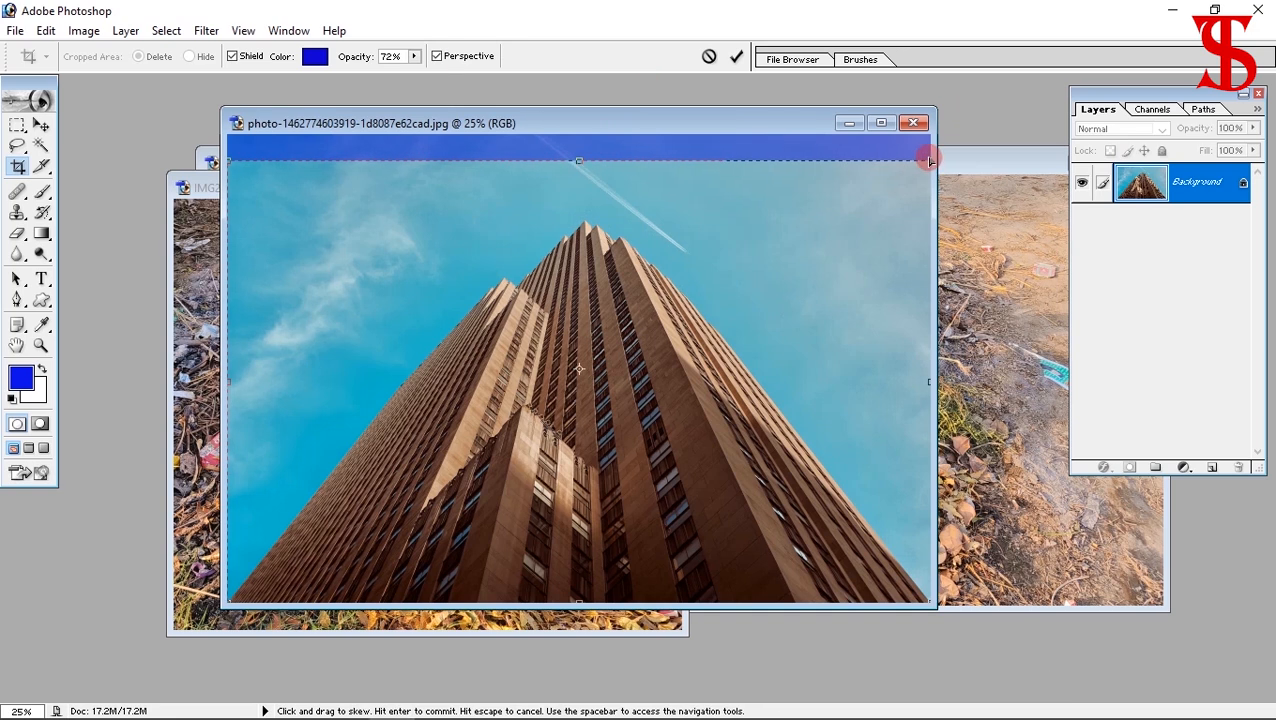
Skew the crop frame's two upper corners inward above the tower's tip so the frame's sides follow the building's converging edges
left_click_drag(929, 163, 650, 191)
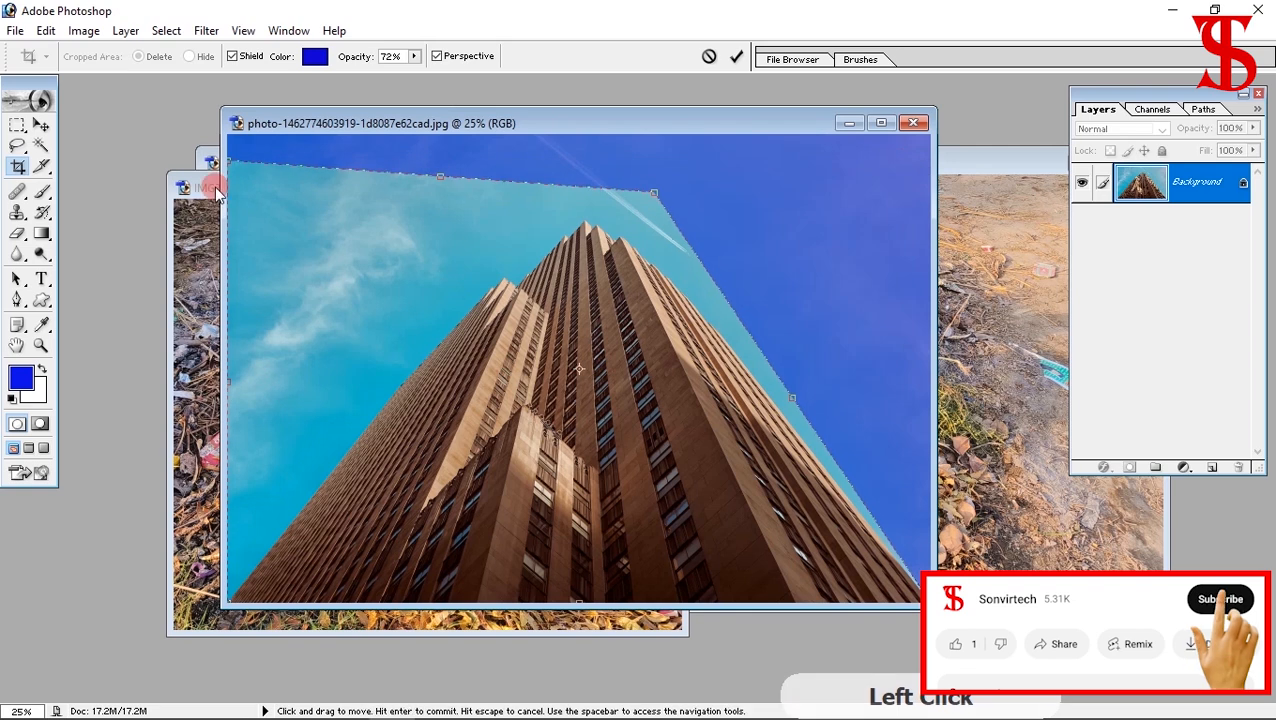
left_click_drag(229, 163, 510, 197)
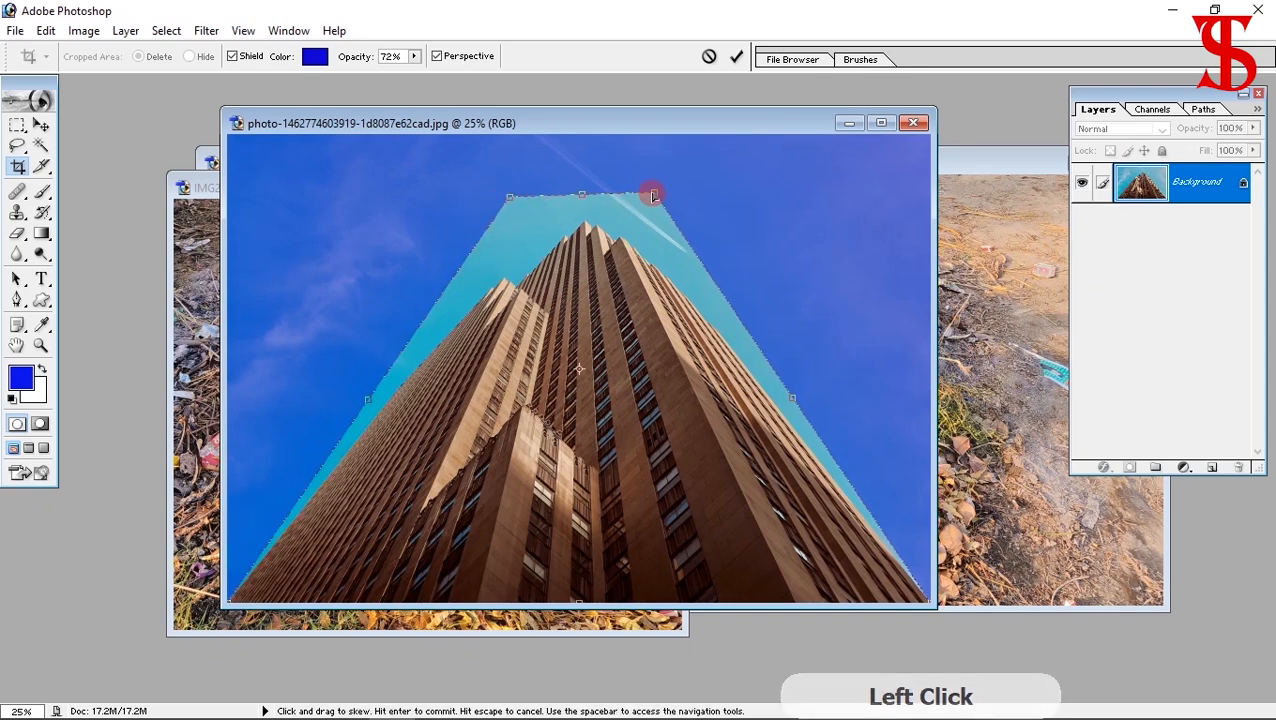
left_click_drag(655, 196, 638, 197)
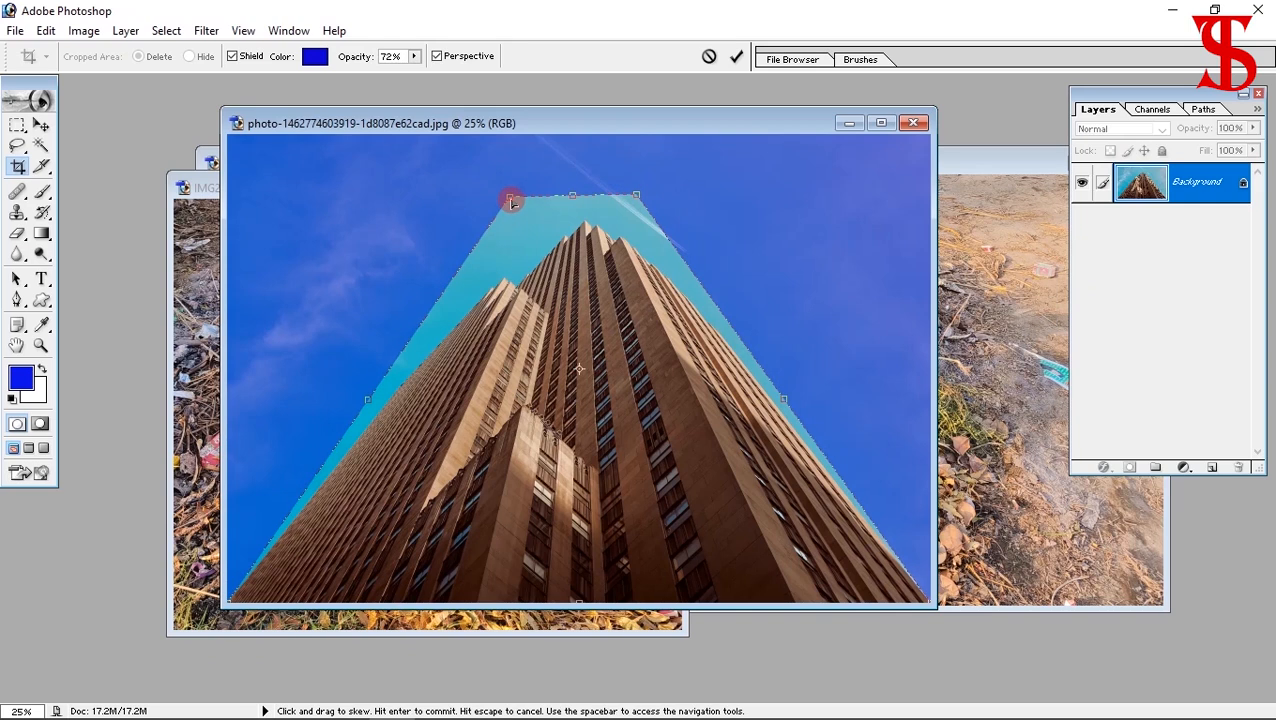
left_click_drag(508, 199, 535, 200)
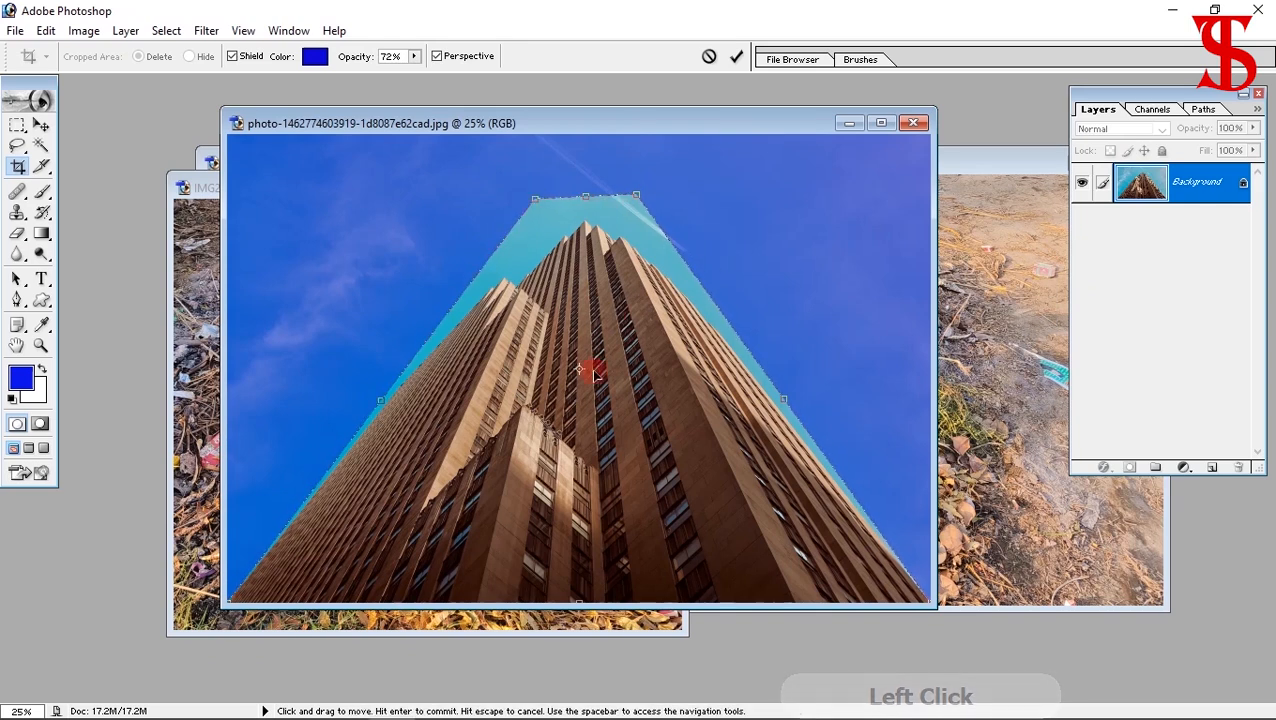
Apply the perspective crop to the skyscraper photo, fit it on screen and maximize its window
left_click(734, 58)
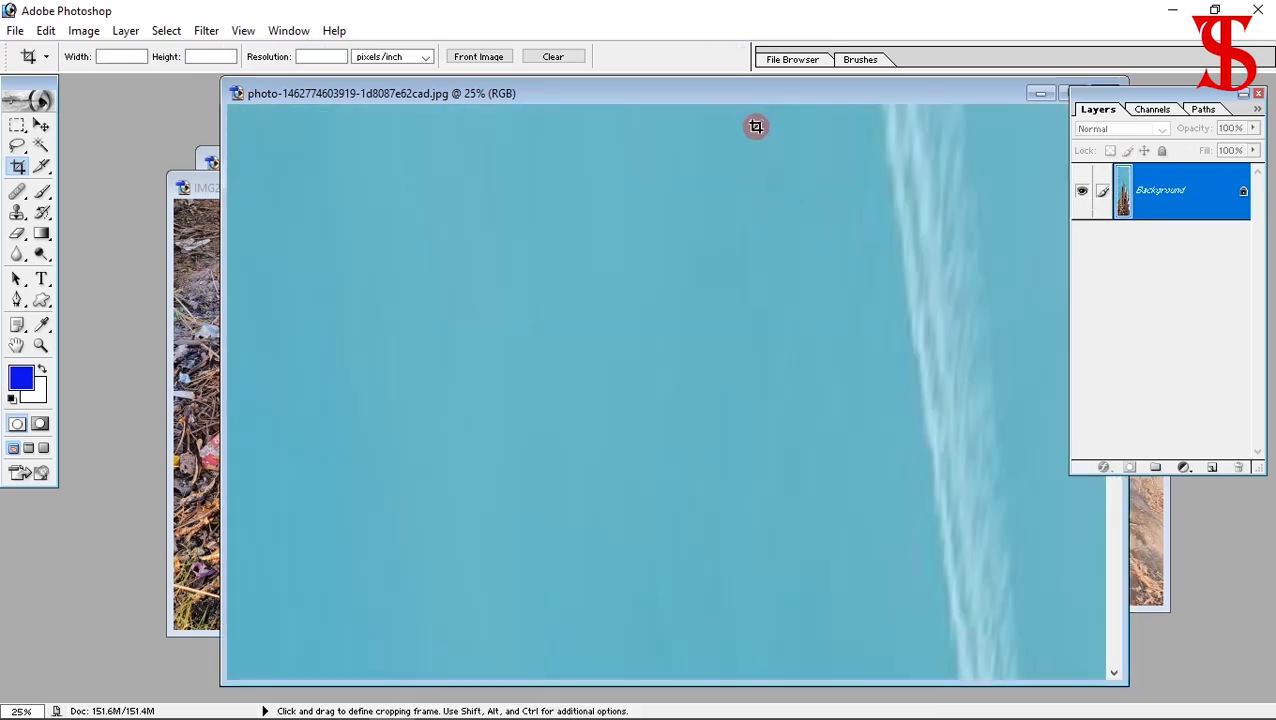
key("ctrl+0")
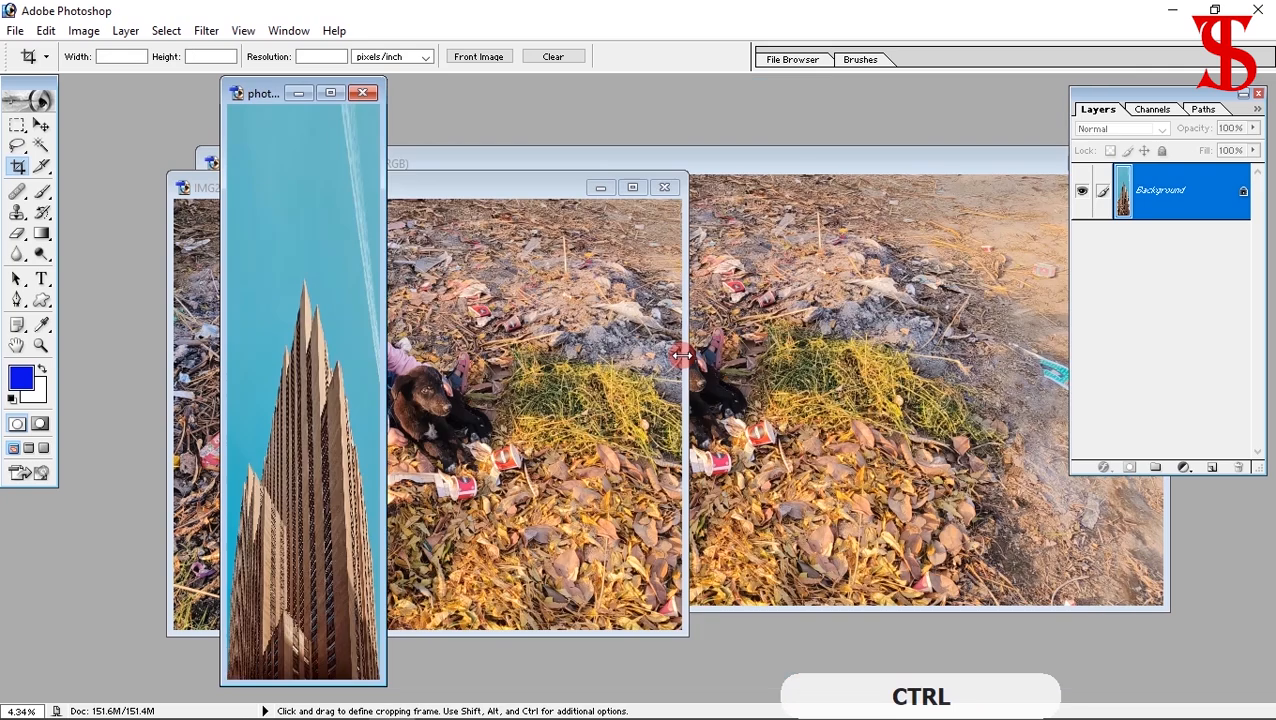
left_click(330, 92)
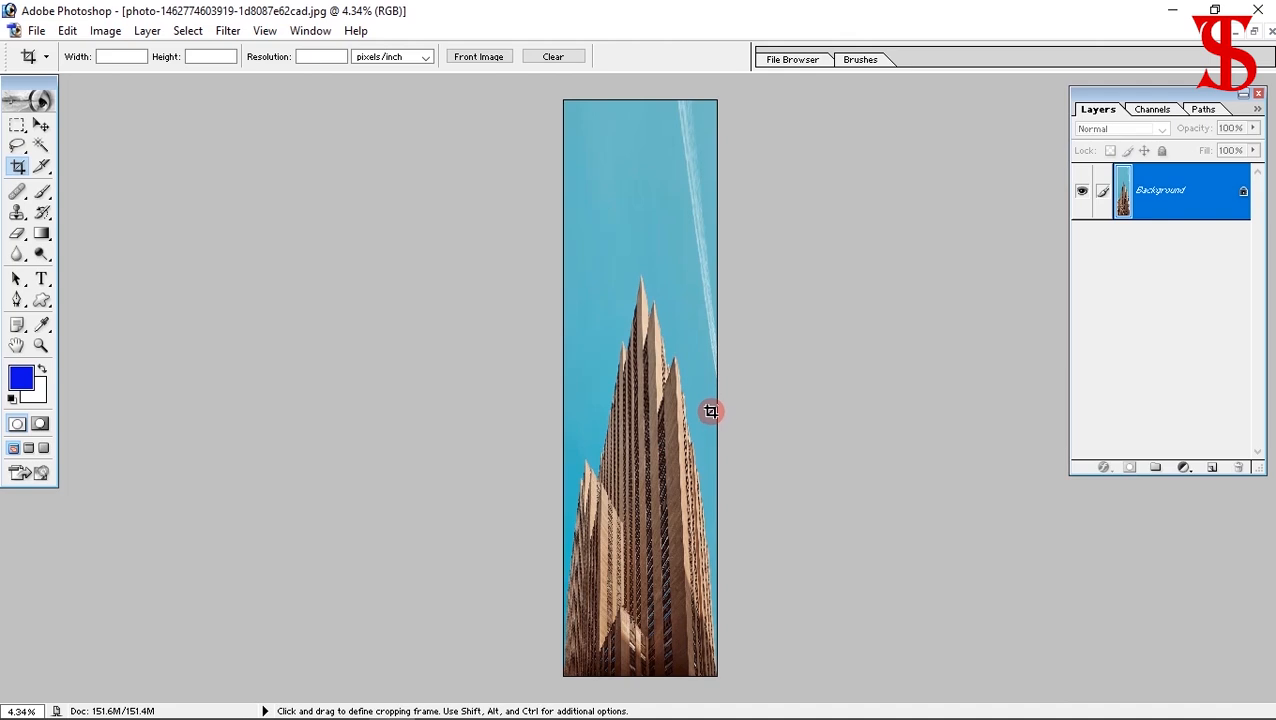
Restore the skyscraper photo's window and close it without saving the crop
left_click(1254, 31)
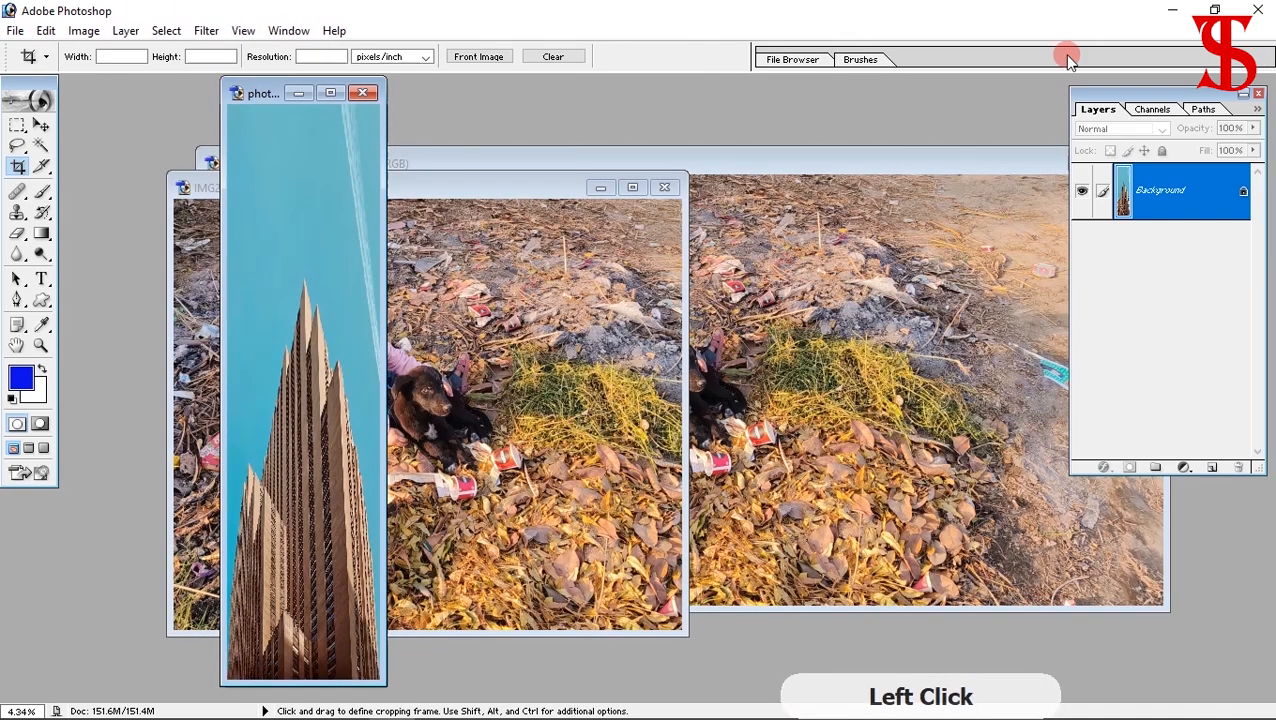
left_click_drag(258, 94, 308, 101)
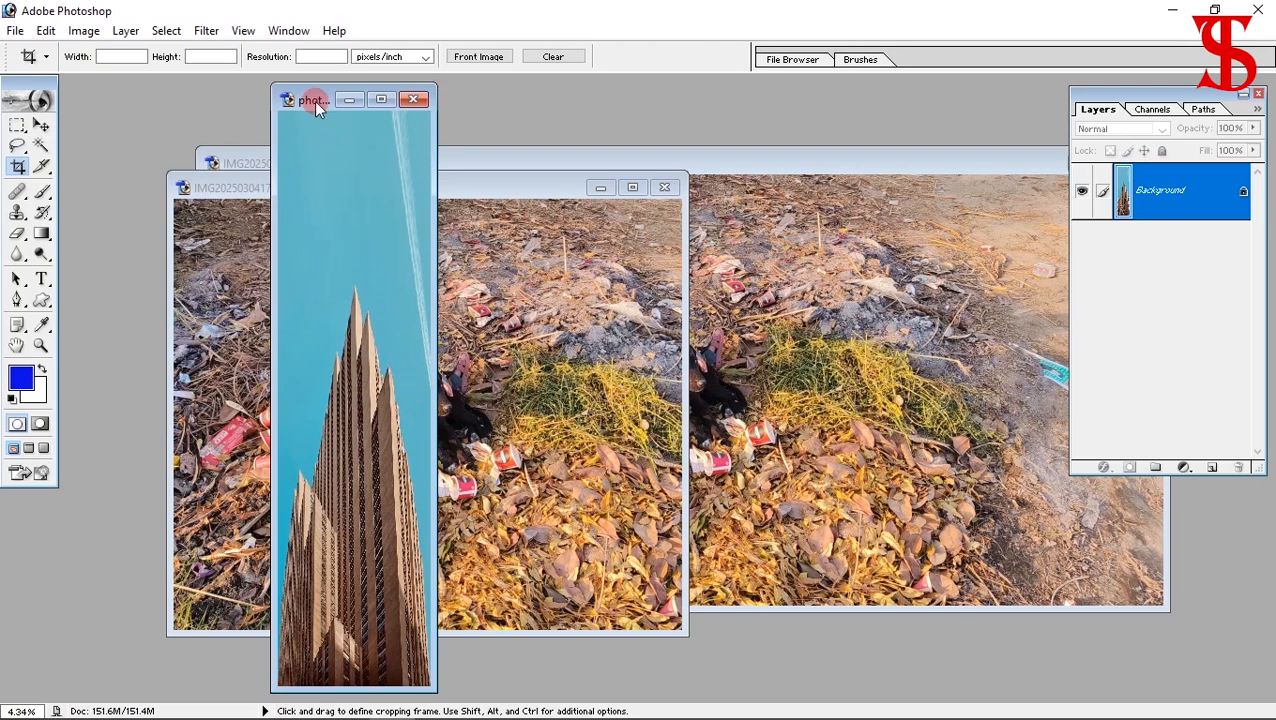
left_click(412, 100)
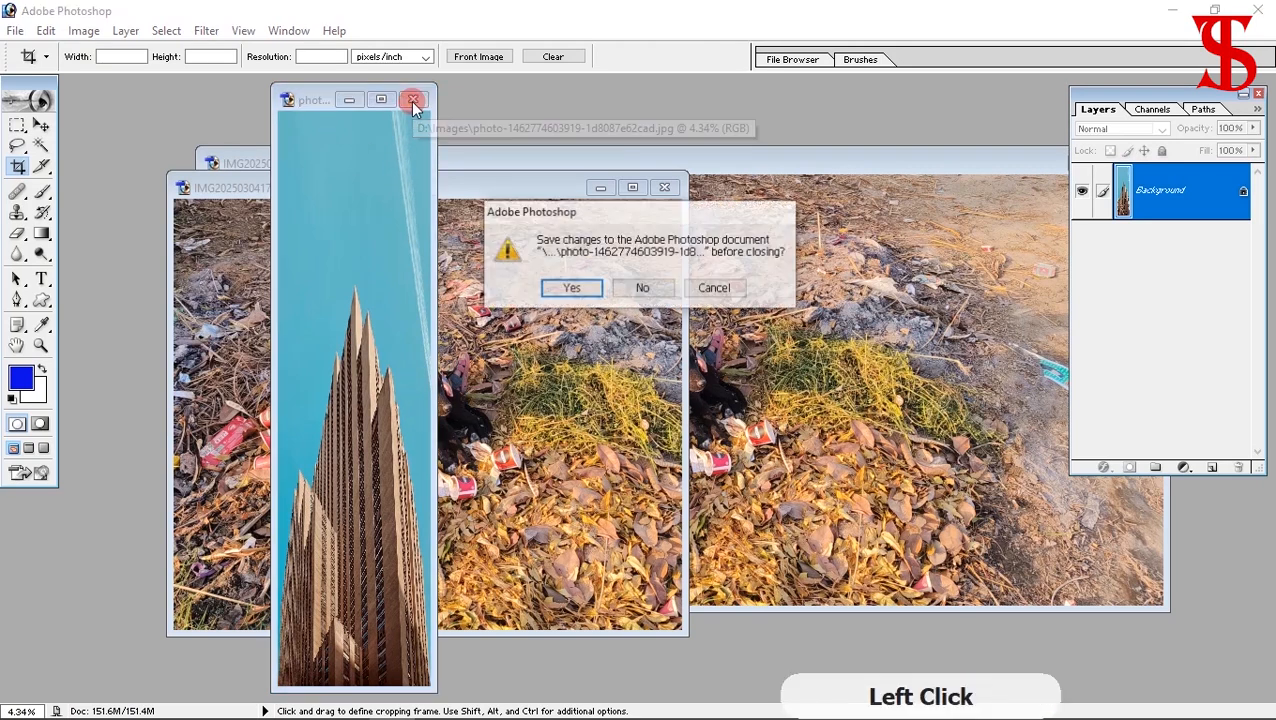
left_click(645, 287)
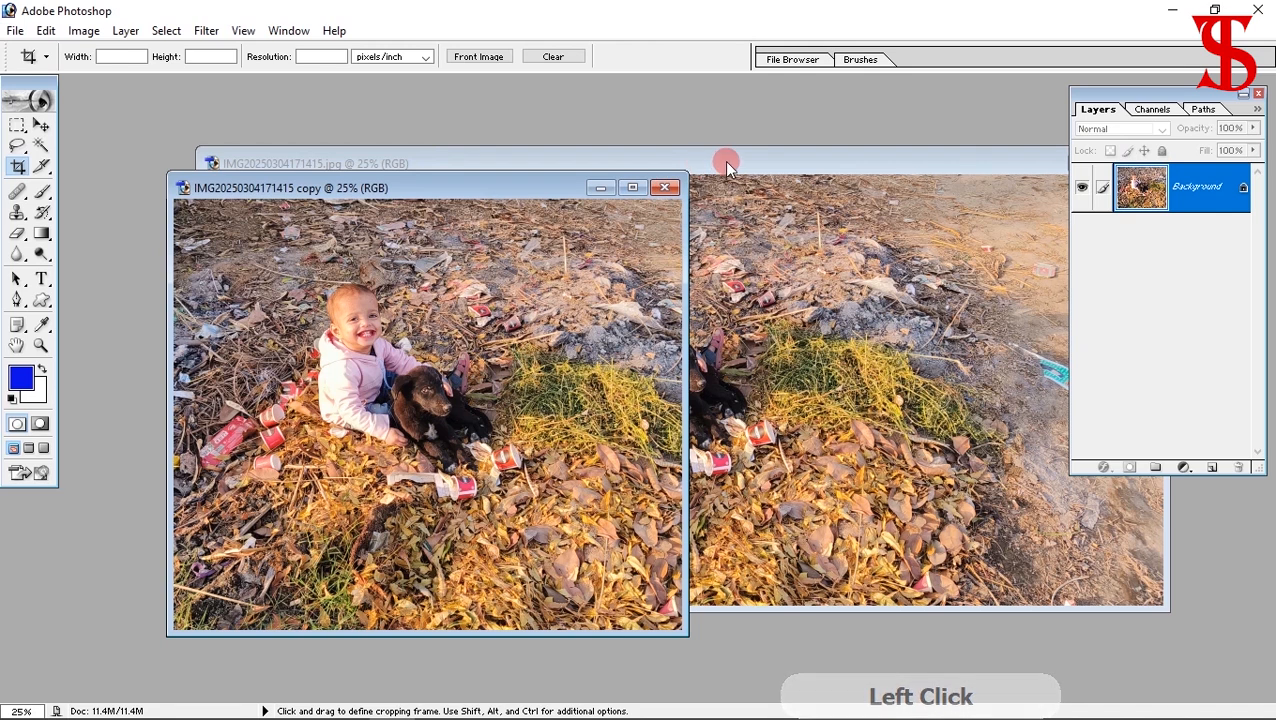
Close the cropped duplicate of the child-and-puppy photo without saving and reposition the original photo's window in the workspace
left_click_drag(724, 160, 652, 330)
left_click(503, 190)
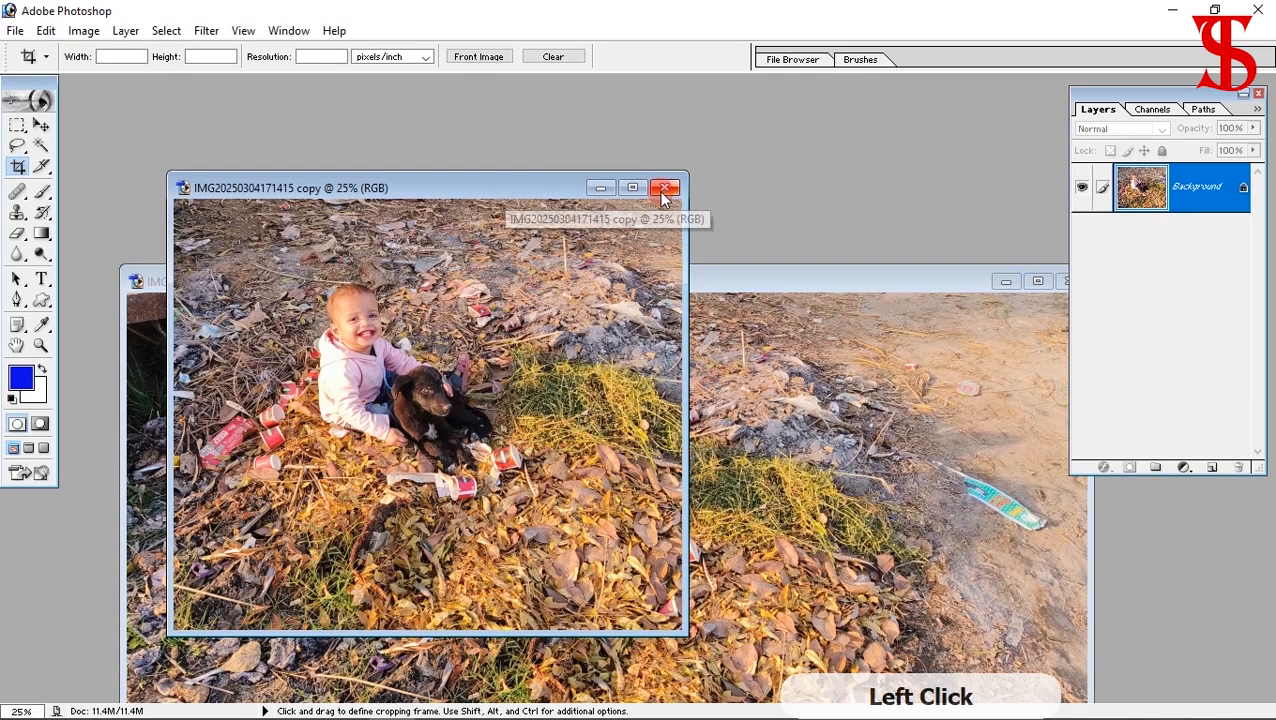
left_click(664, 190)
left_click(665, 286)
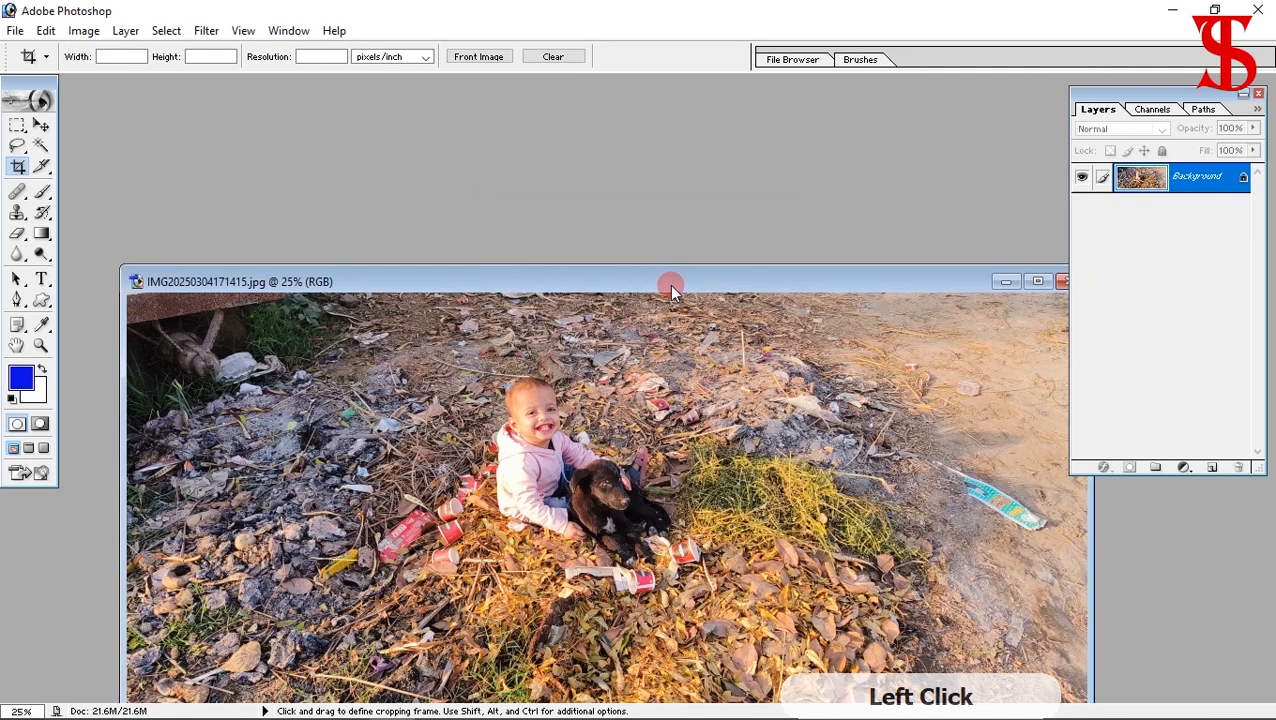
left_click_drag(669, 284, 662, 175)
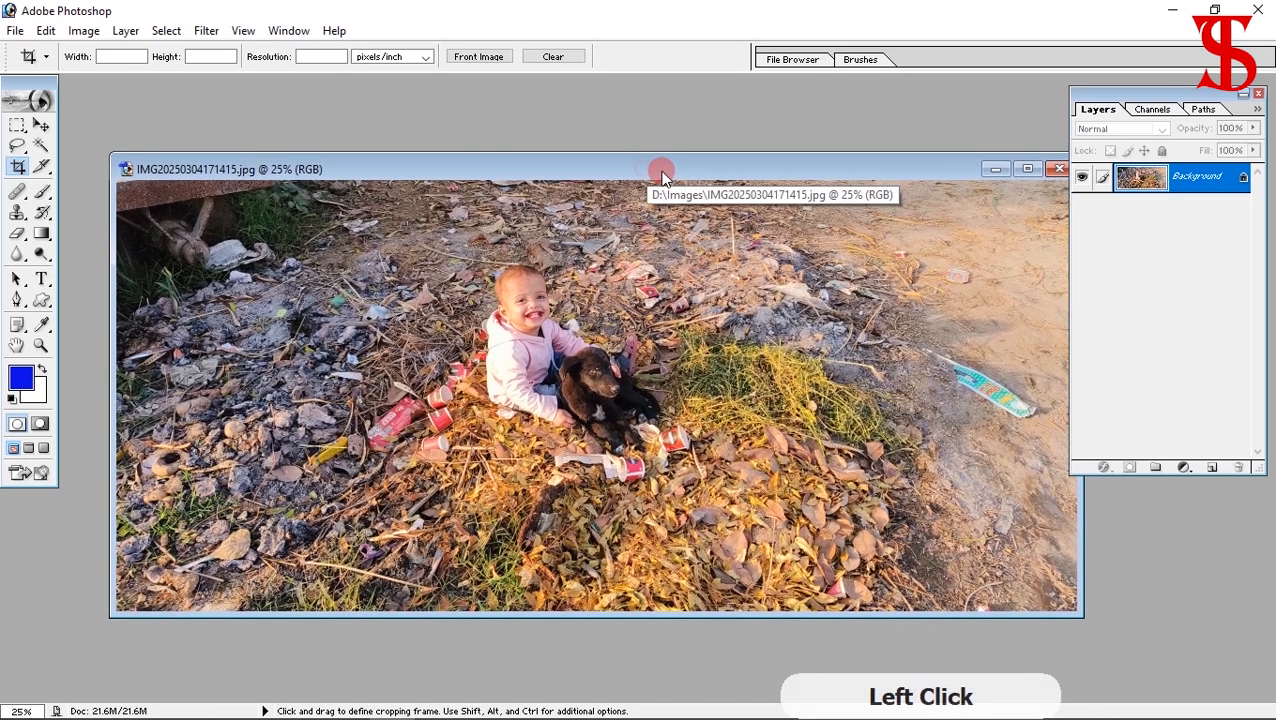
double_click(141, 128)
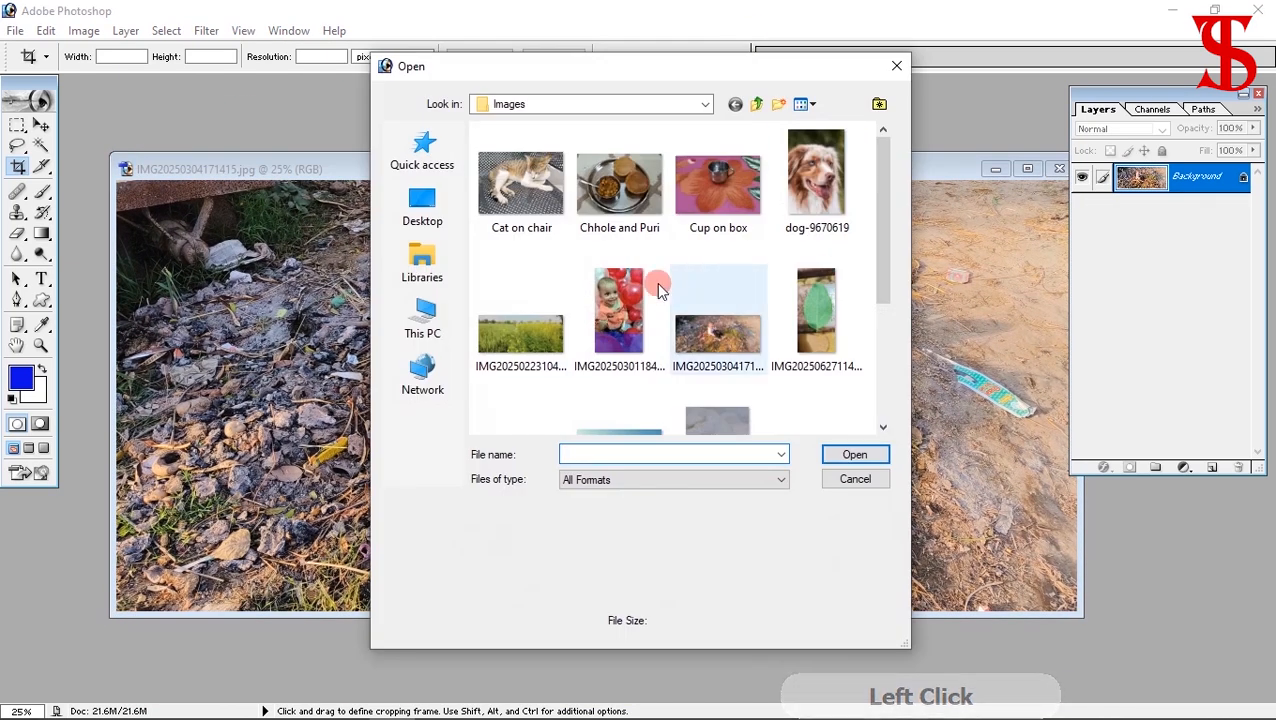
left_click(620, 210)
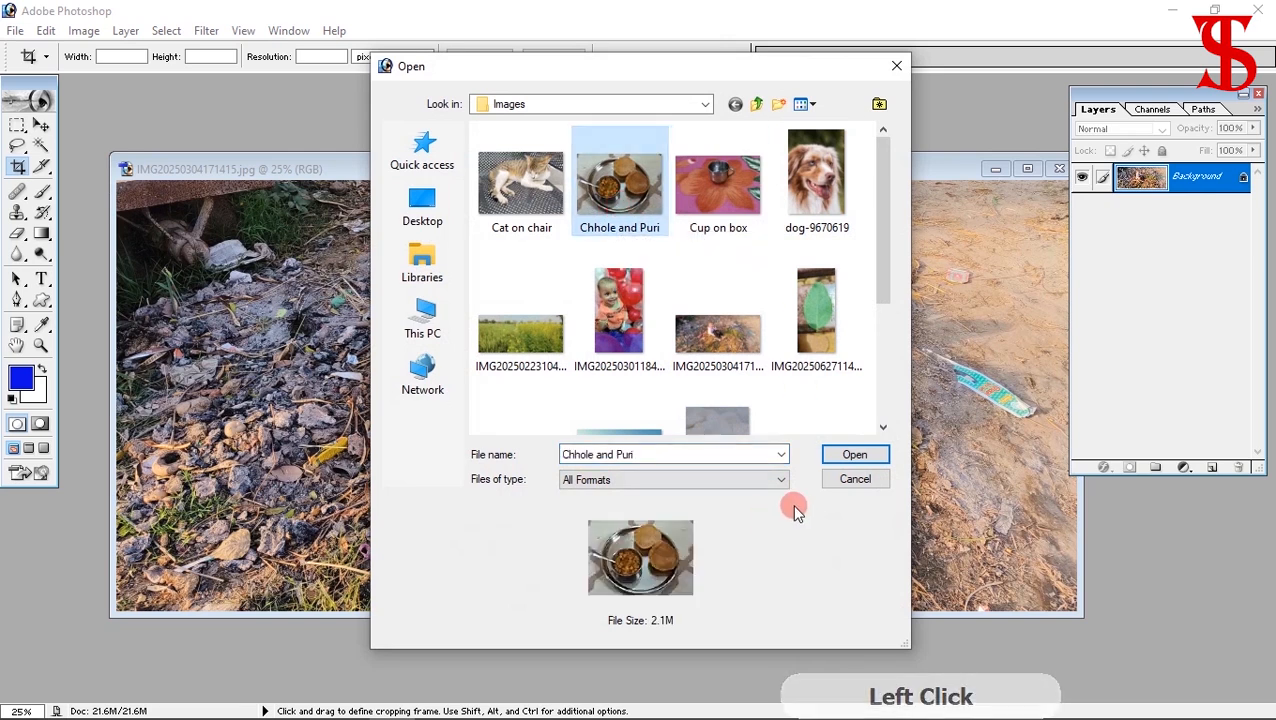
left_click(855, 455)
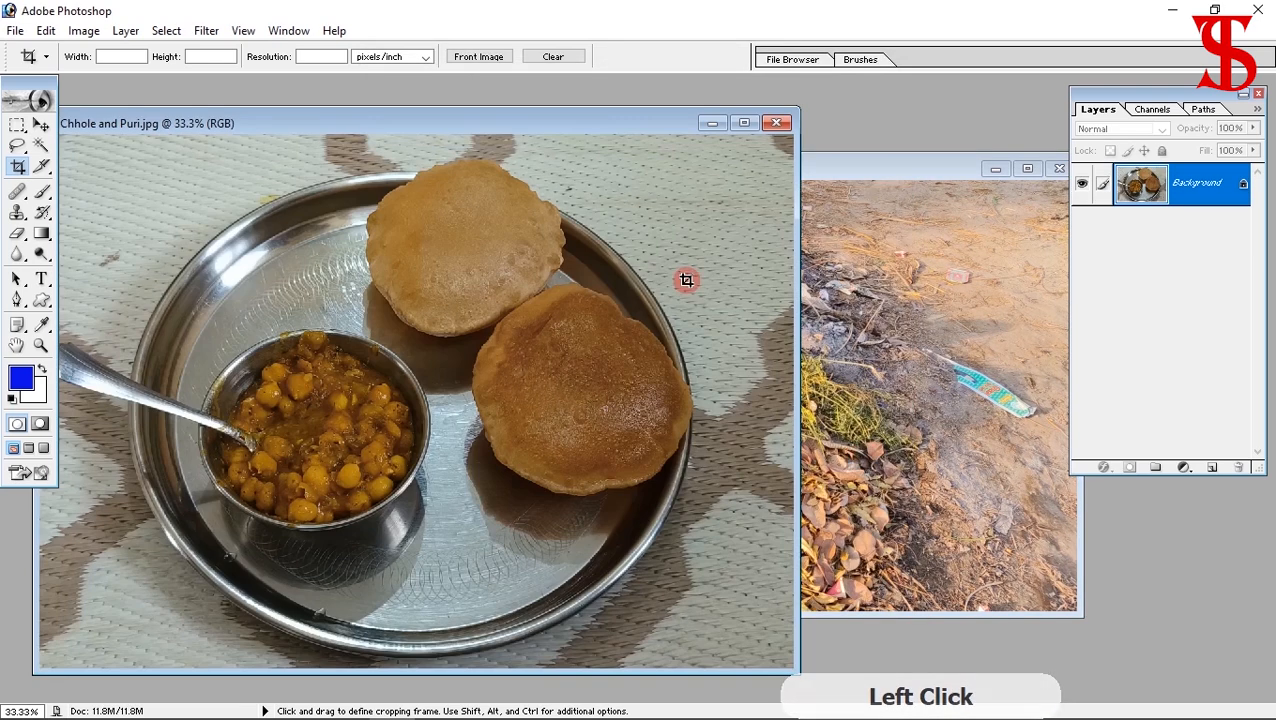
left_click_drag(550, 125, 710, 123)
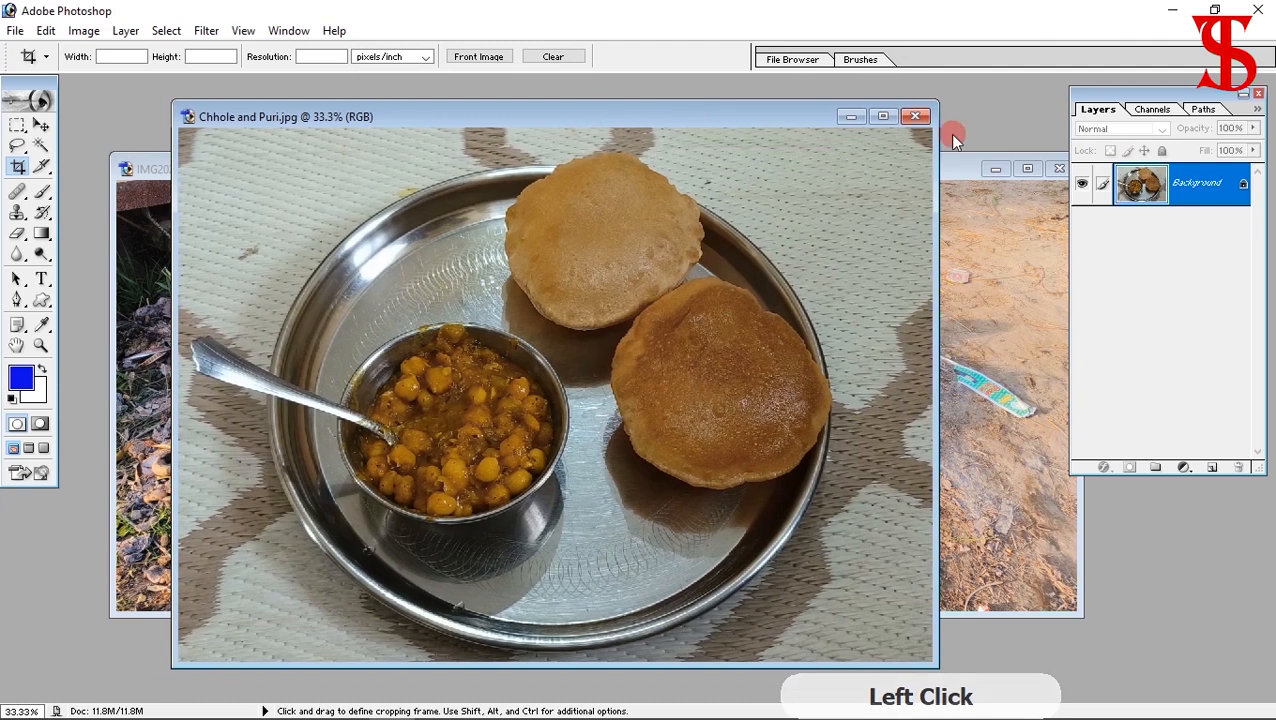
left_click(915, 117)
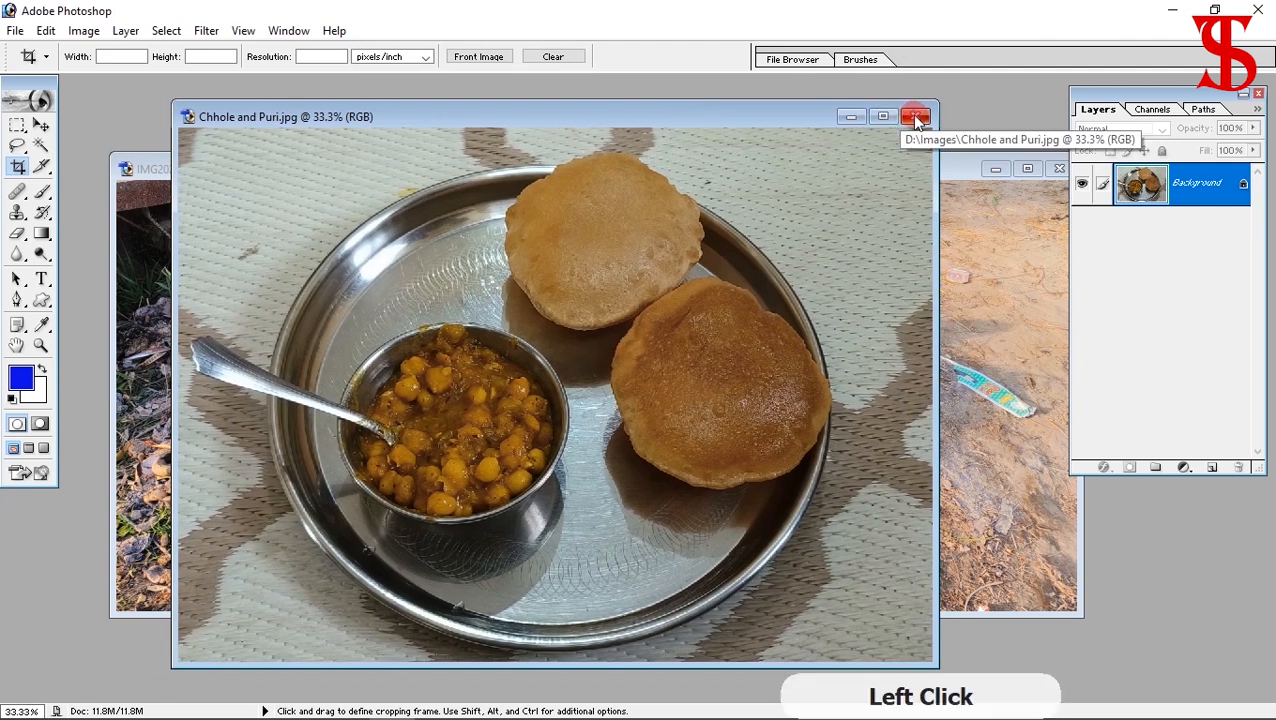
Open the portrait photo of the child with red balloons from the Images folder
double_click(537, 131)
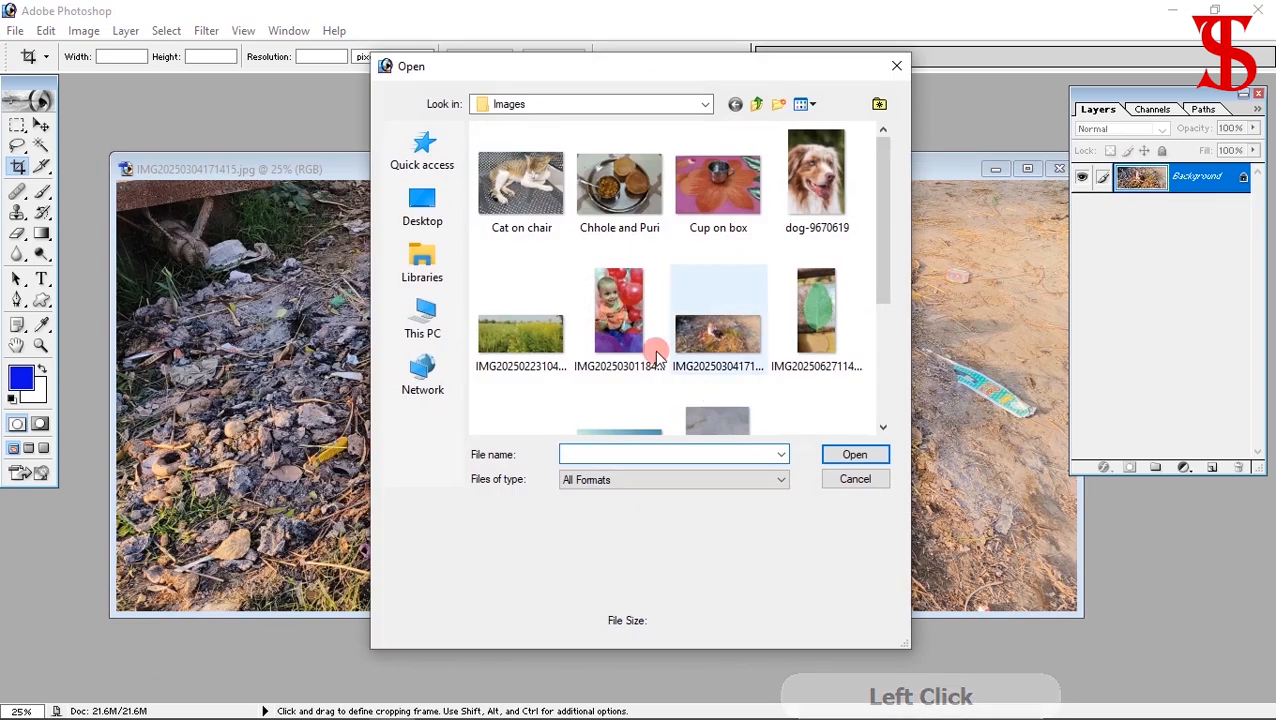
left_click(620, 322)
left_click(877, 449)
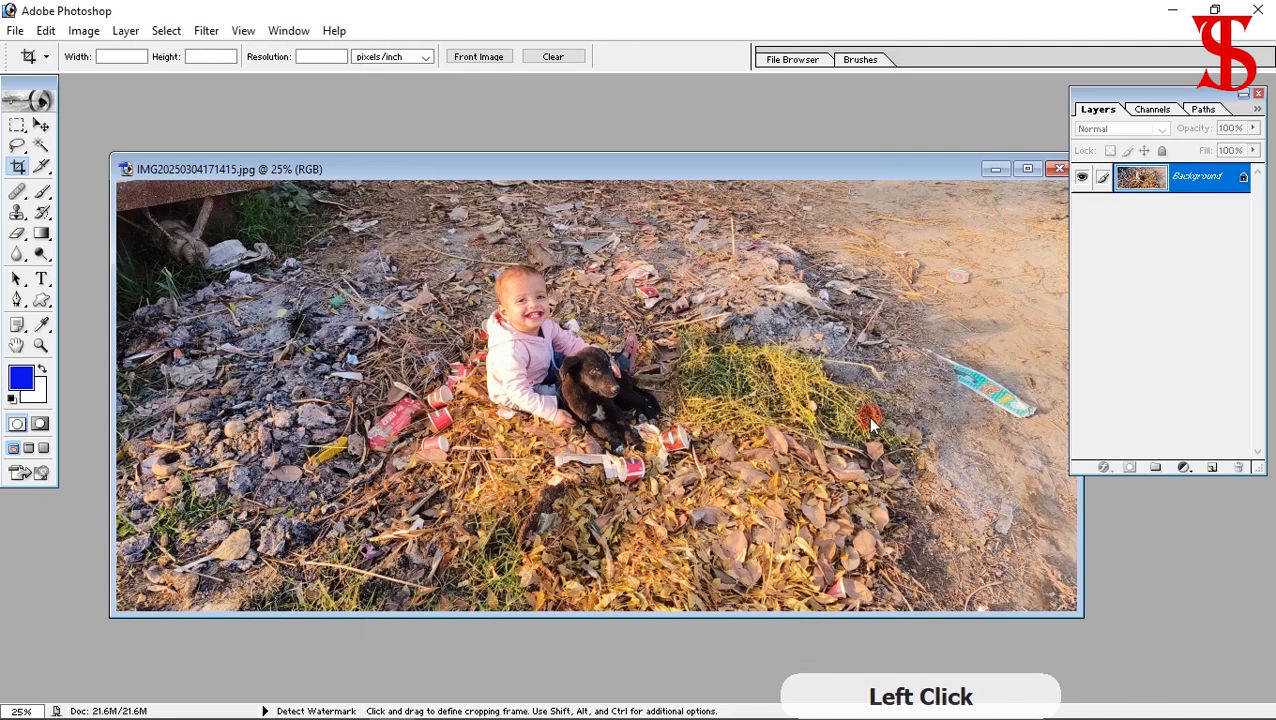
Place the balloon portrait's window over the far side of the child-and-puppy photo so both children are visible
left_click_drag(163, 140, 863, 155)
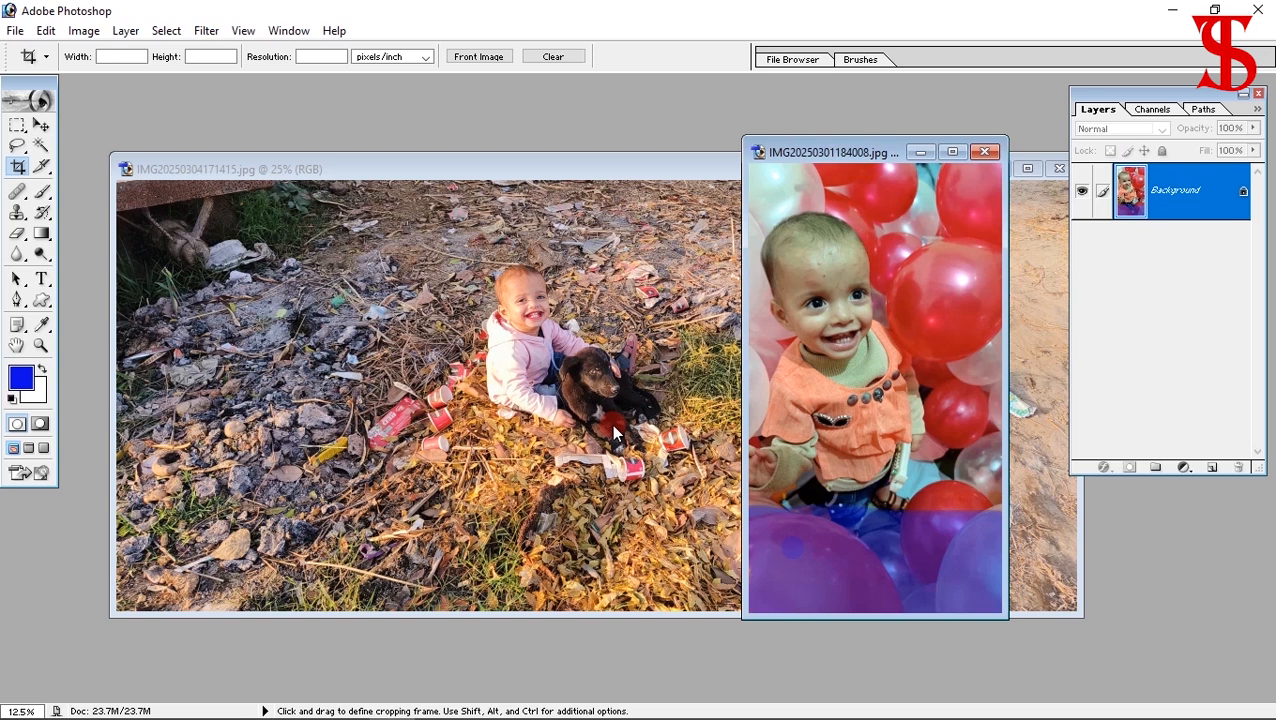
left_click(472, 169)
left_click(830, 153)
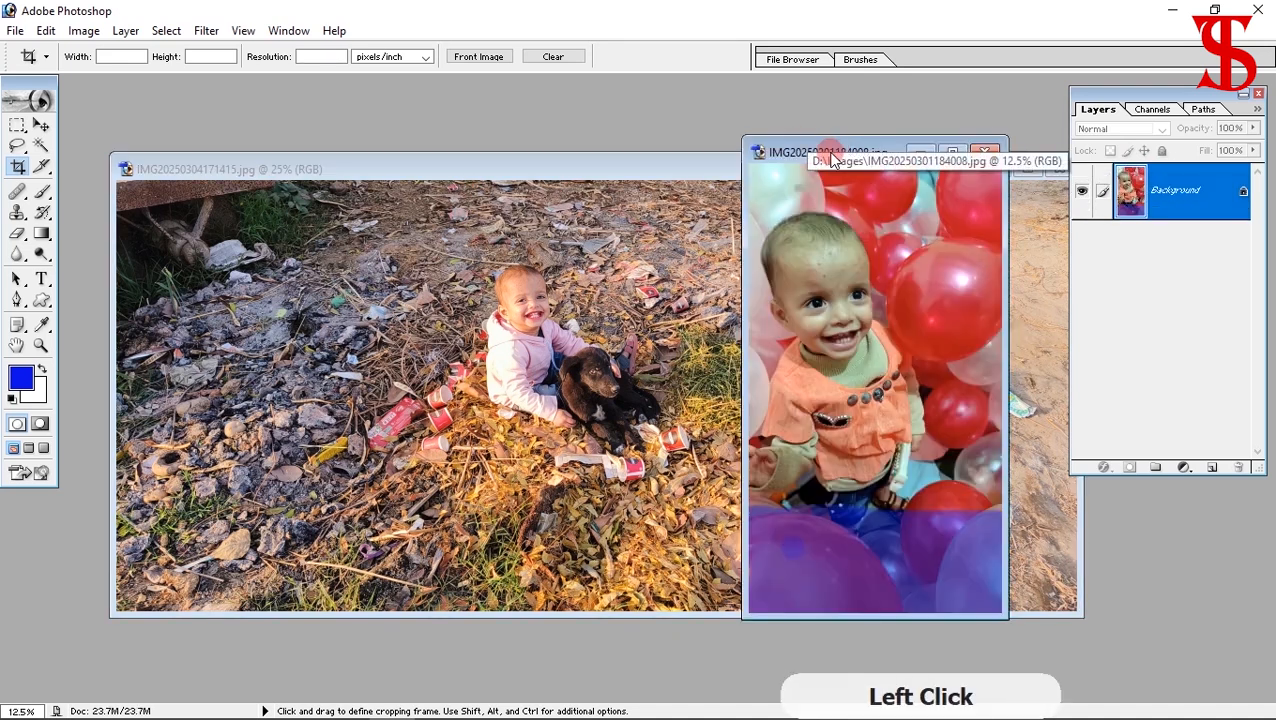
left_click_drag(832, 158, 793, 145)
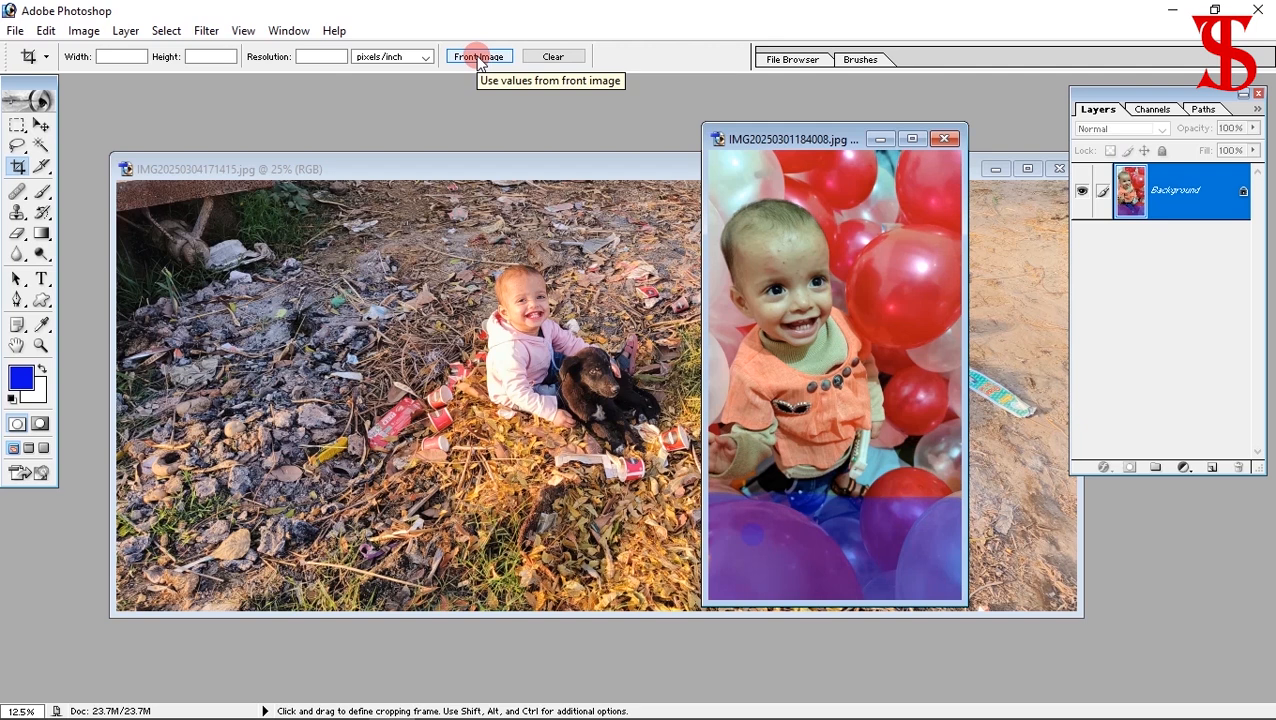
left_click(838, 143)
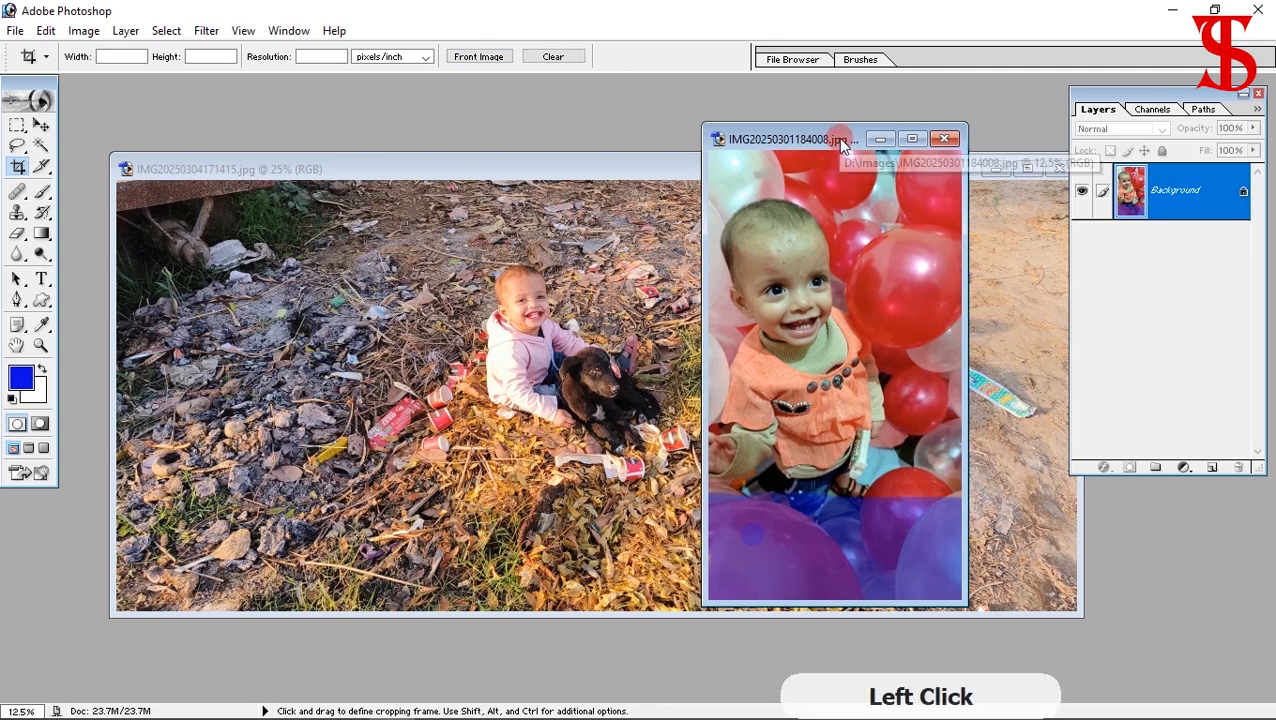
Maximize the balloon portrait and crop it at full width from just above the child's head to the waist, with Perspective off
left_click(911, 138)
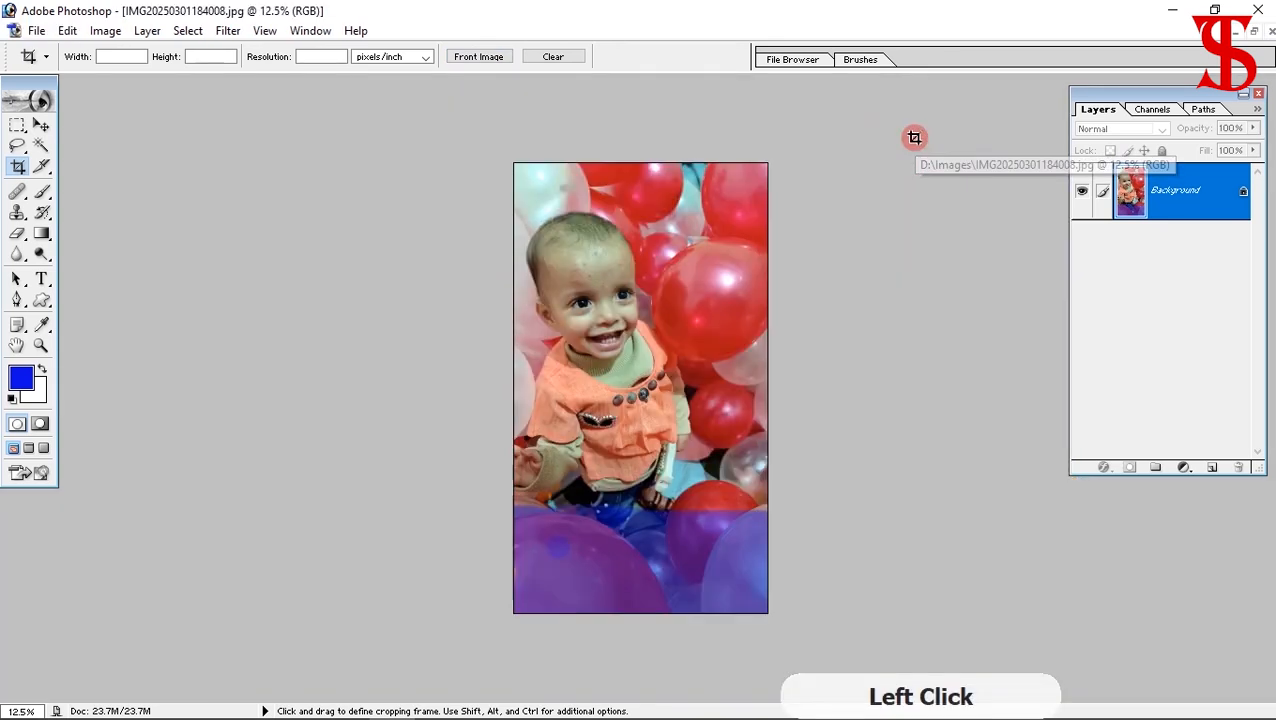
left_click(18, 167)
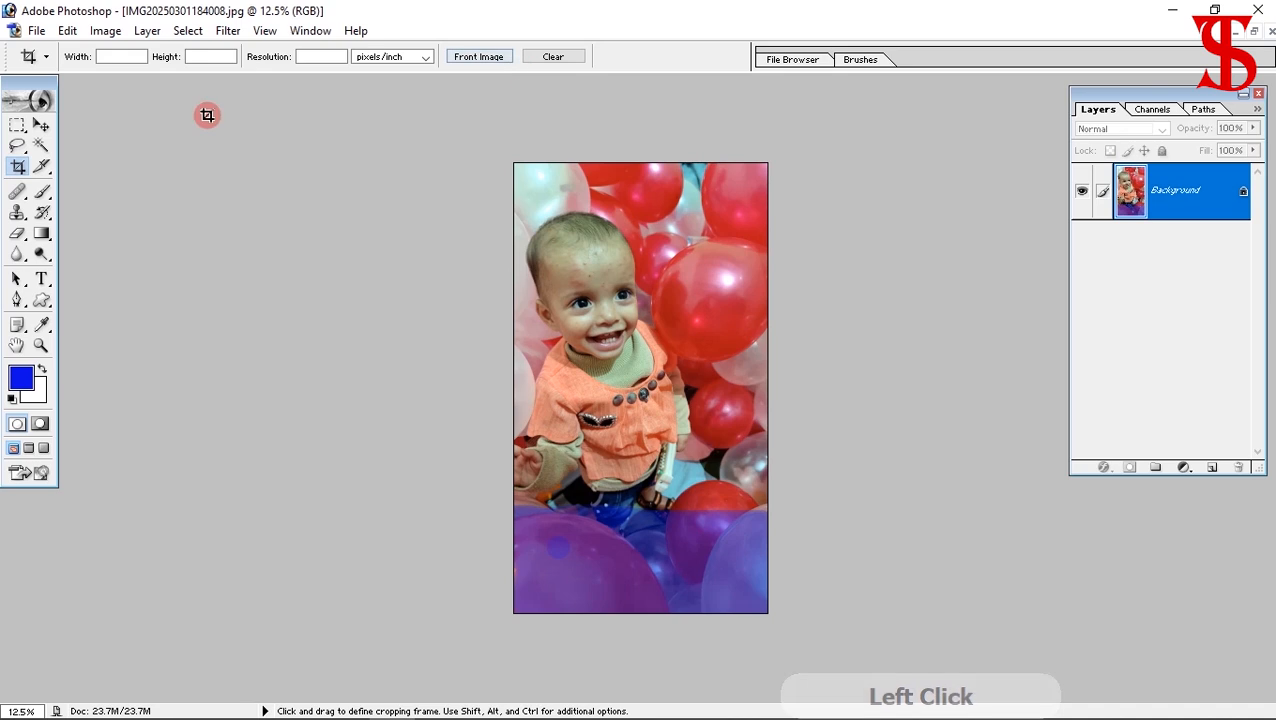
left_click_drag(514, 206, 794, 514)
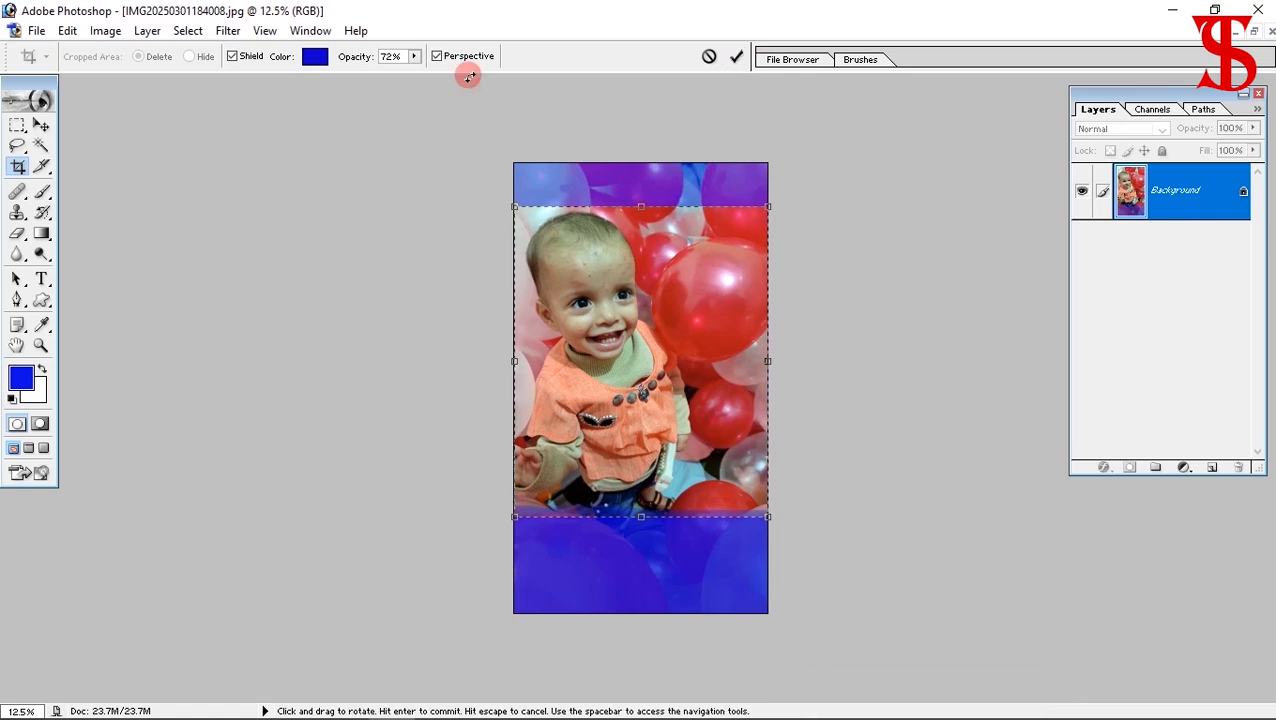
left_click(437, 57)
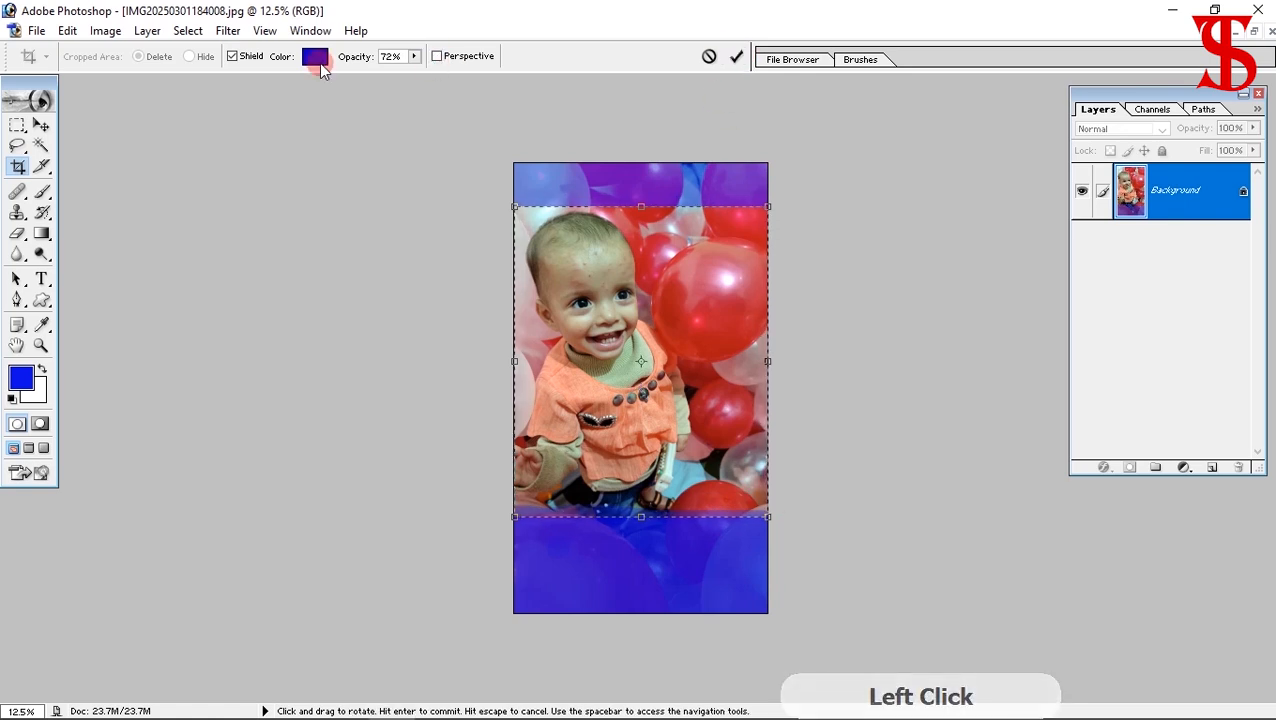
left_click(736, 56)
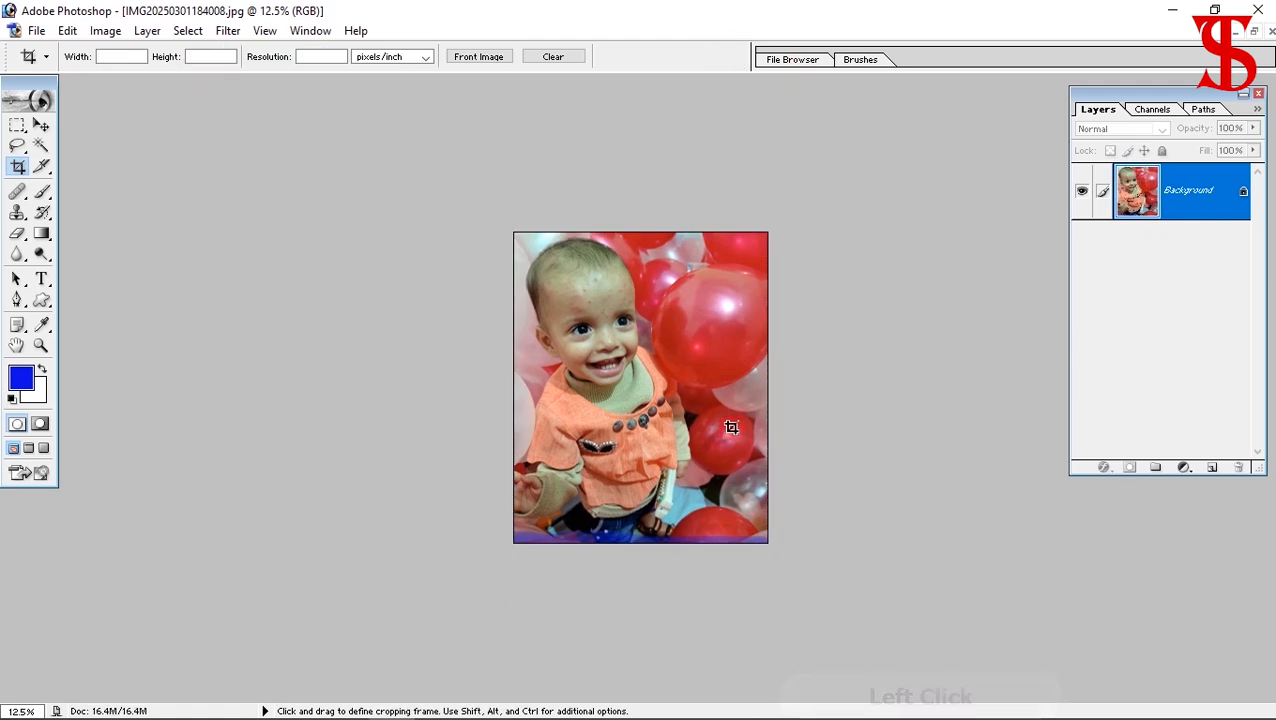
Restore the cropped balloon portrait's window, move it aside and load its dimensions and resolution as the Crop tool's target size using Front Image
left_click(1255, 34)
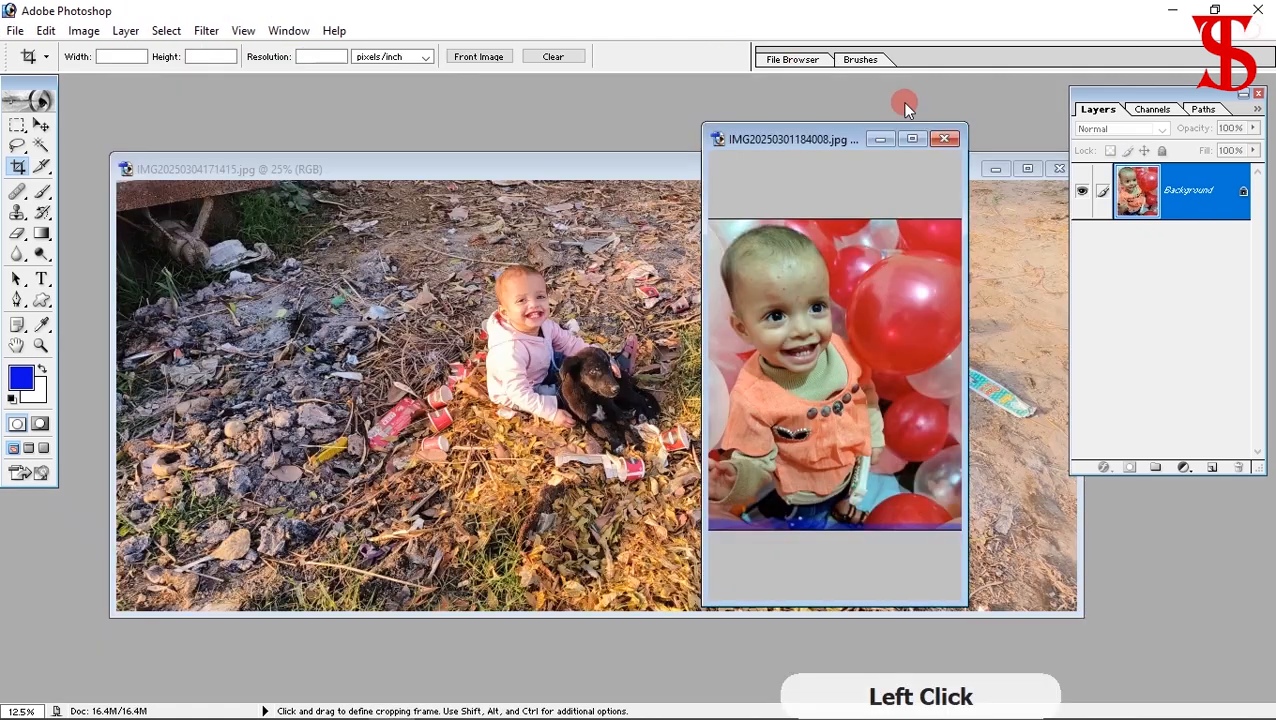
left_click_drag(826, 134, 868, 156)
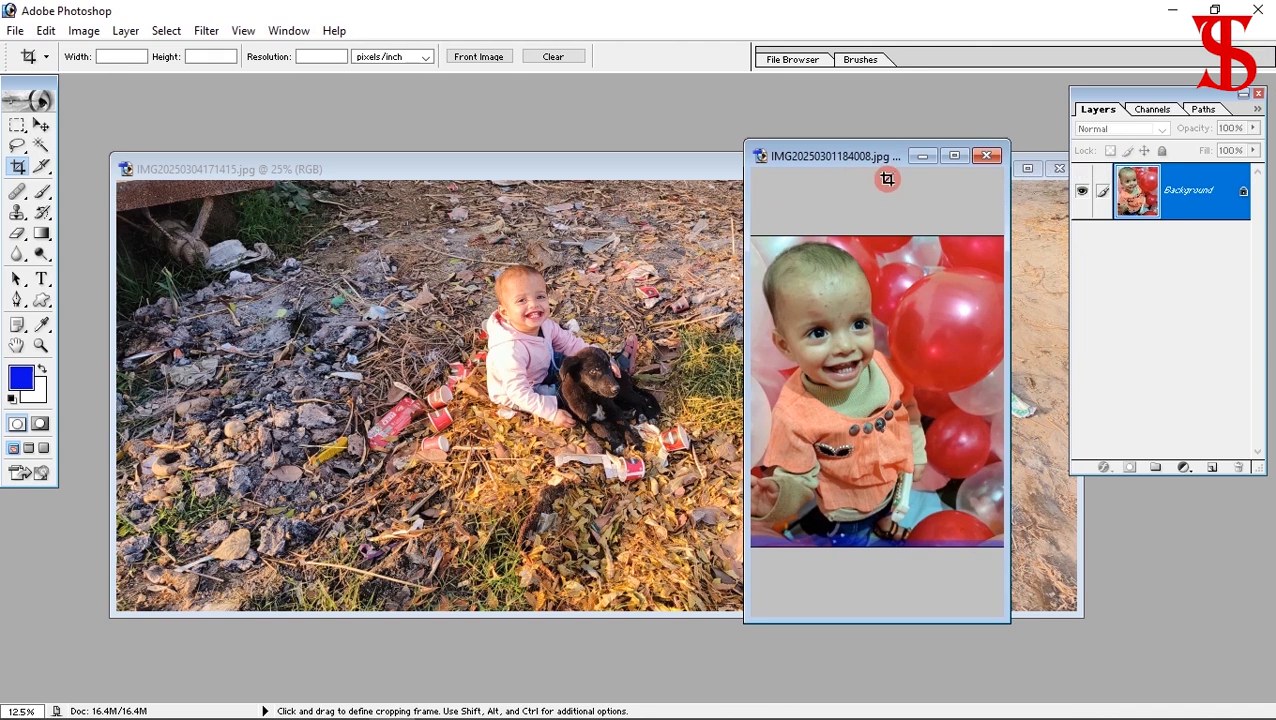
left_click_drag(888, 157, 941, 164)
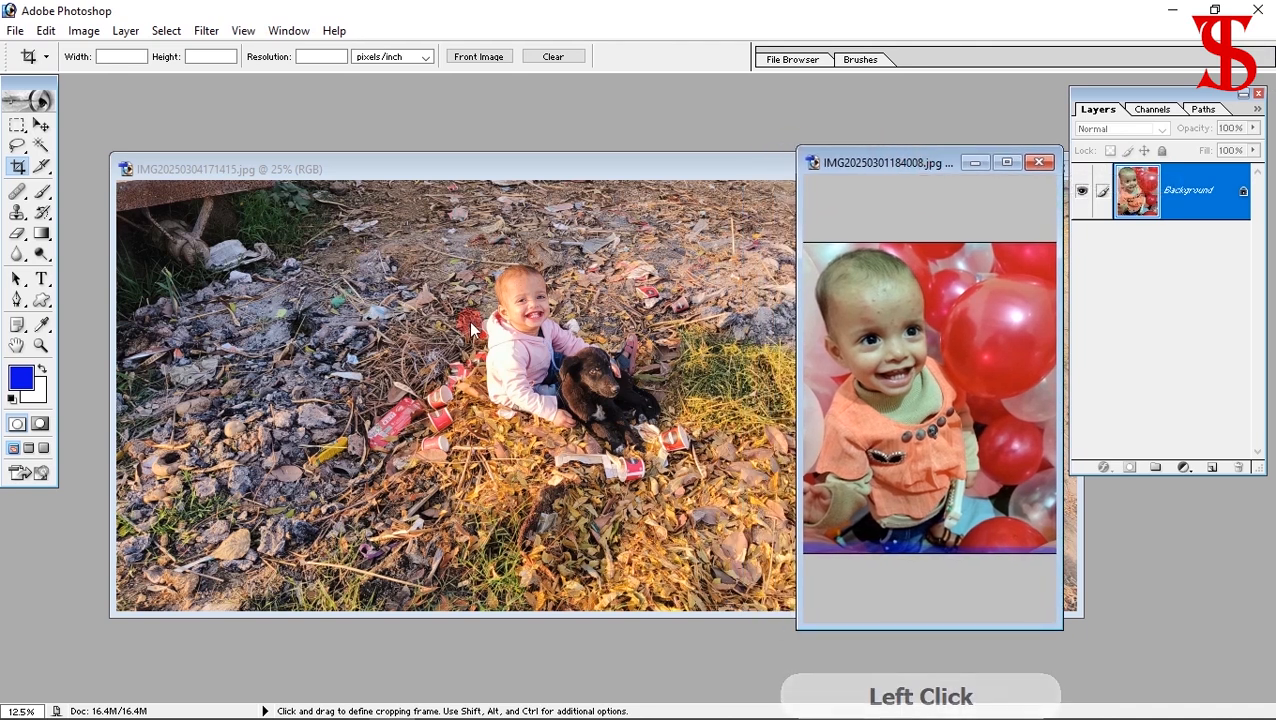
left_click(906, 165)
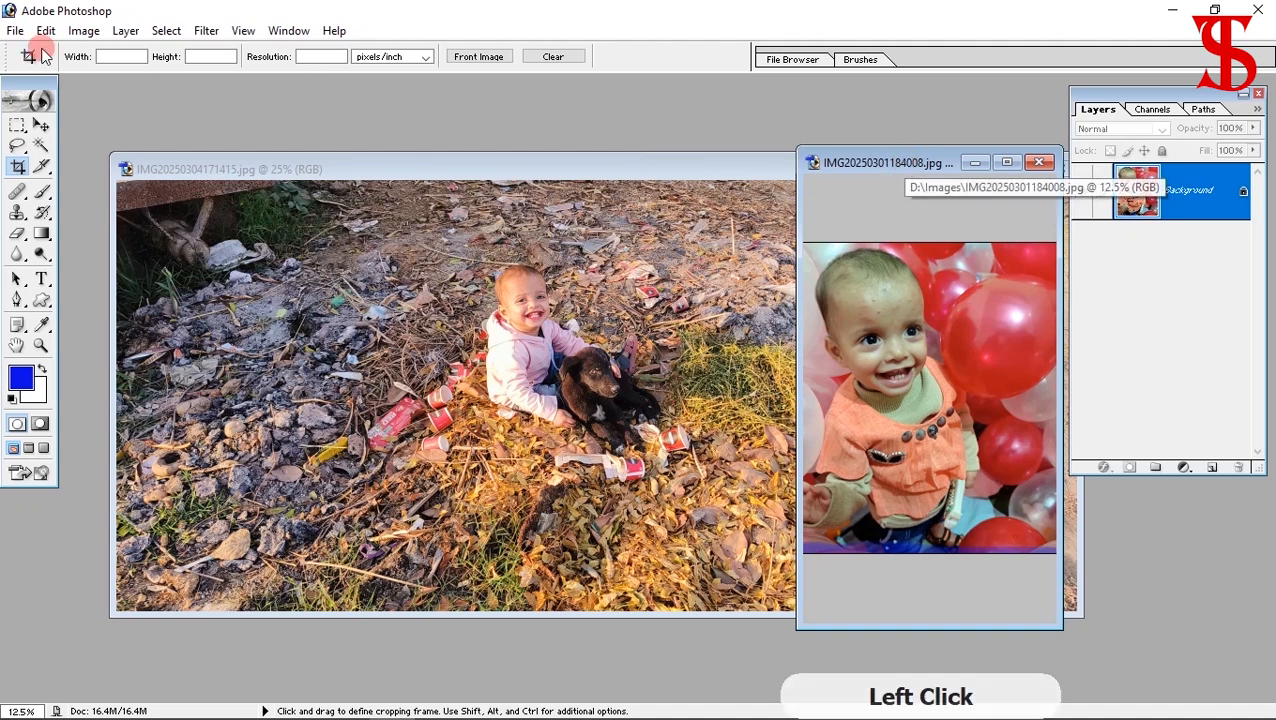
left_click(479, 58)
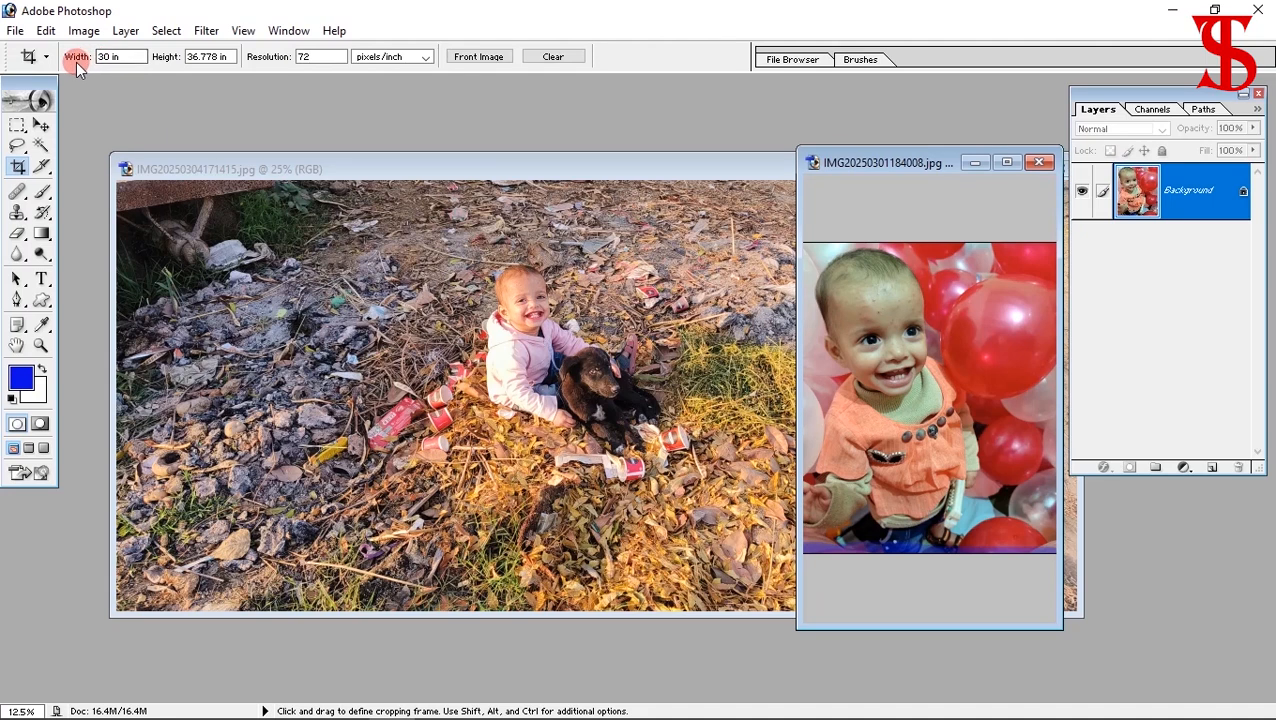
left_click(308, 57)
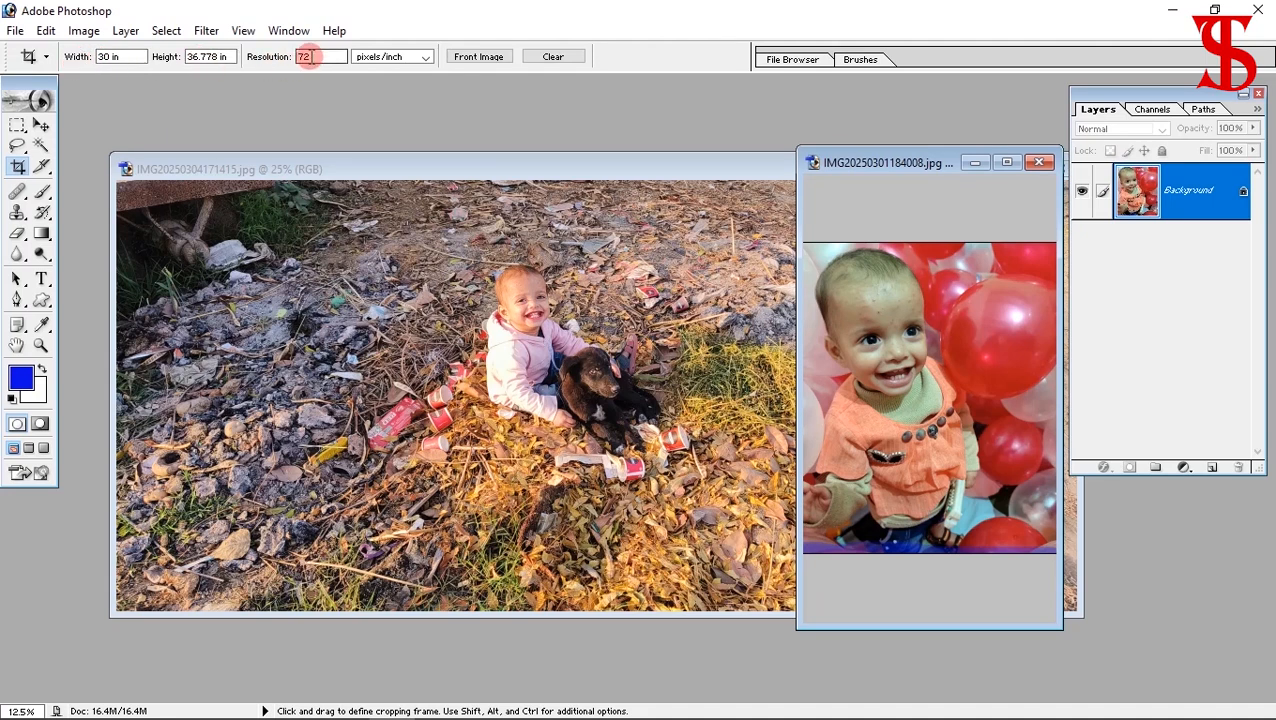
left_click(859, 302)
Compare the balloon portrait's Image Size values with the Crop tool's width, height and resolution, leaving them unchanged
left_click_drag(930, 168, 588, 167)
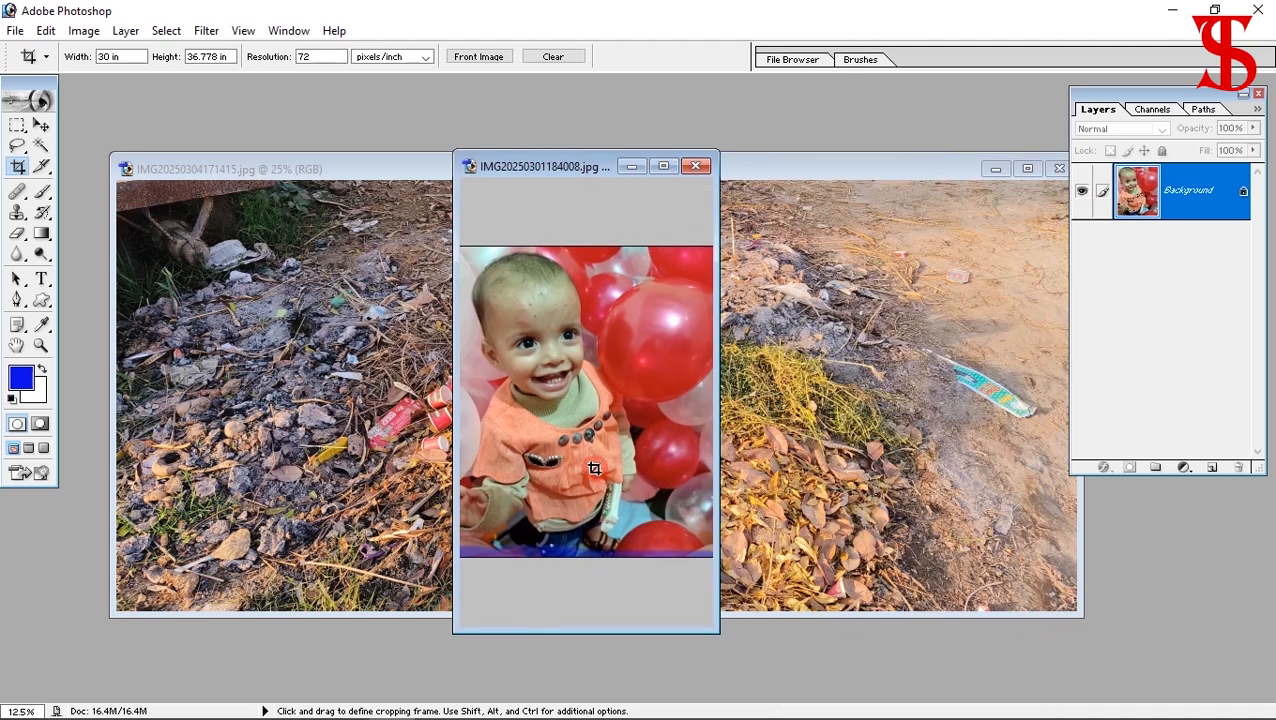
left_click_drag(519, 170, 581, 160)
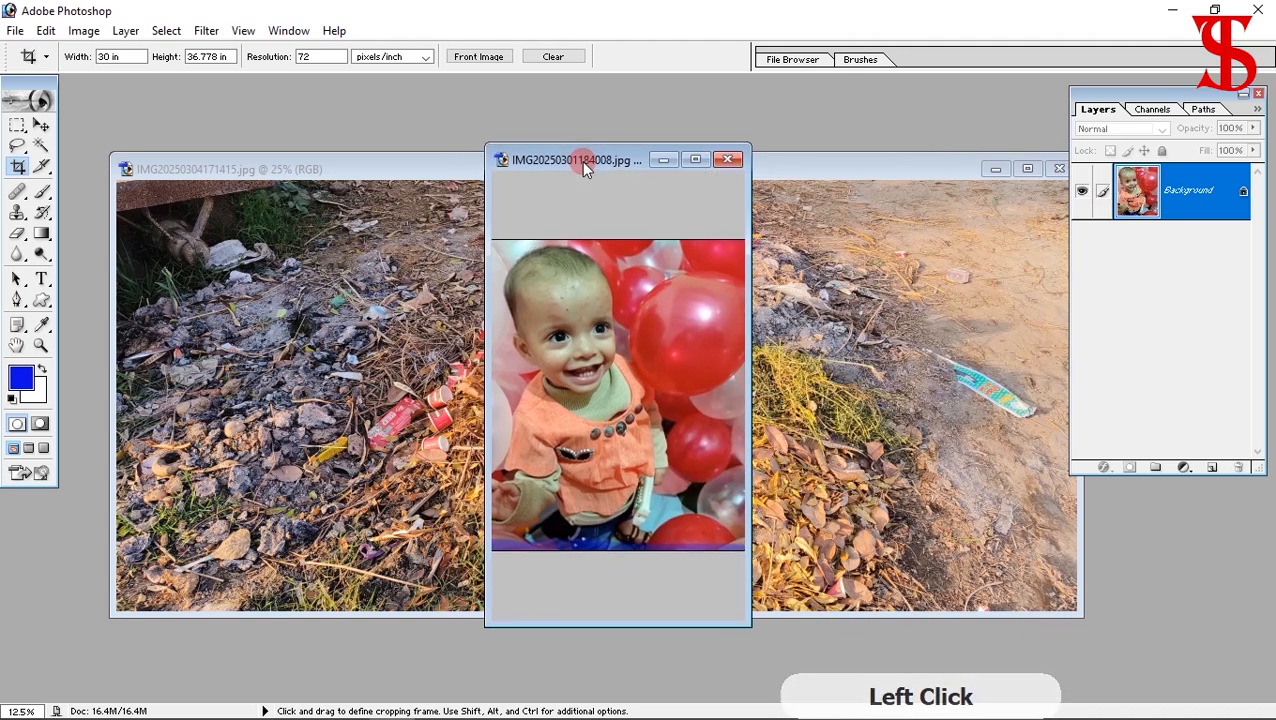
right_click(584, 156)
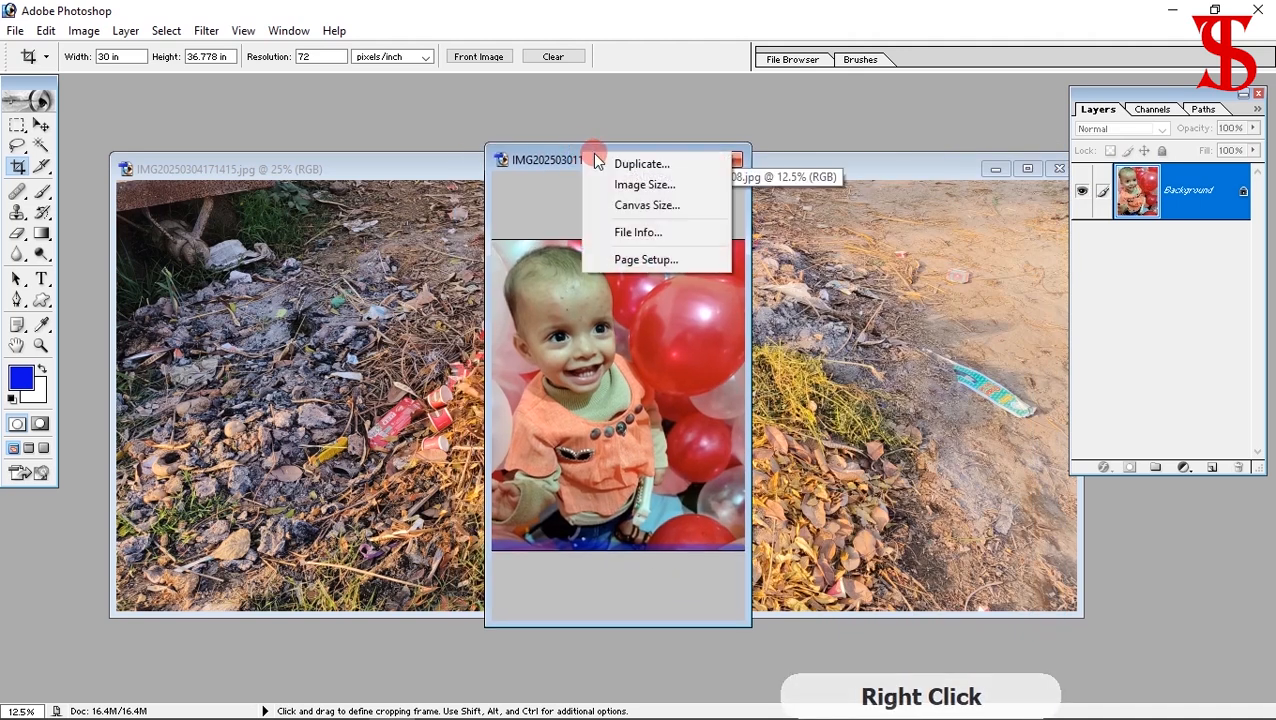
left_click(640, 184)
left_click_drag(807, 203, 509, 117)
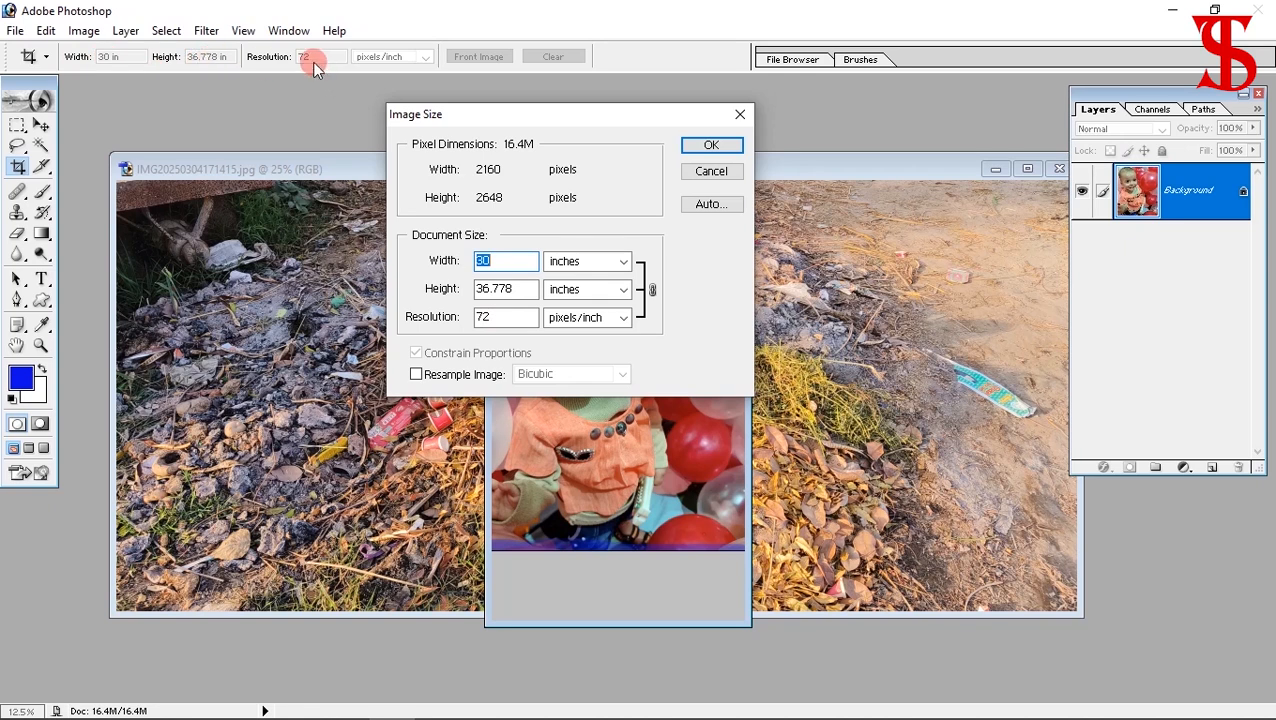
left_click(711, 172)
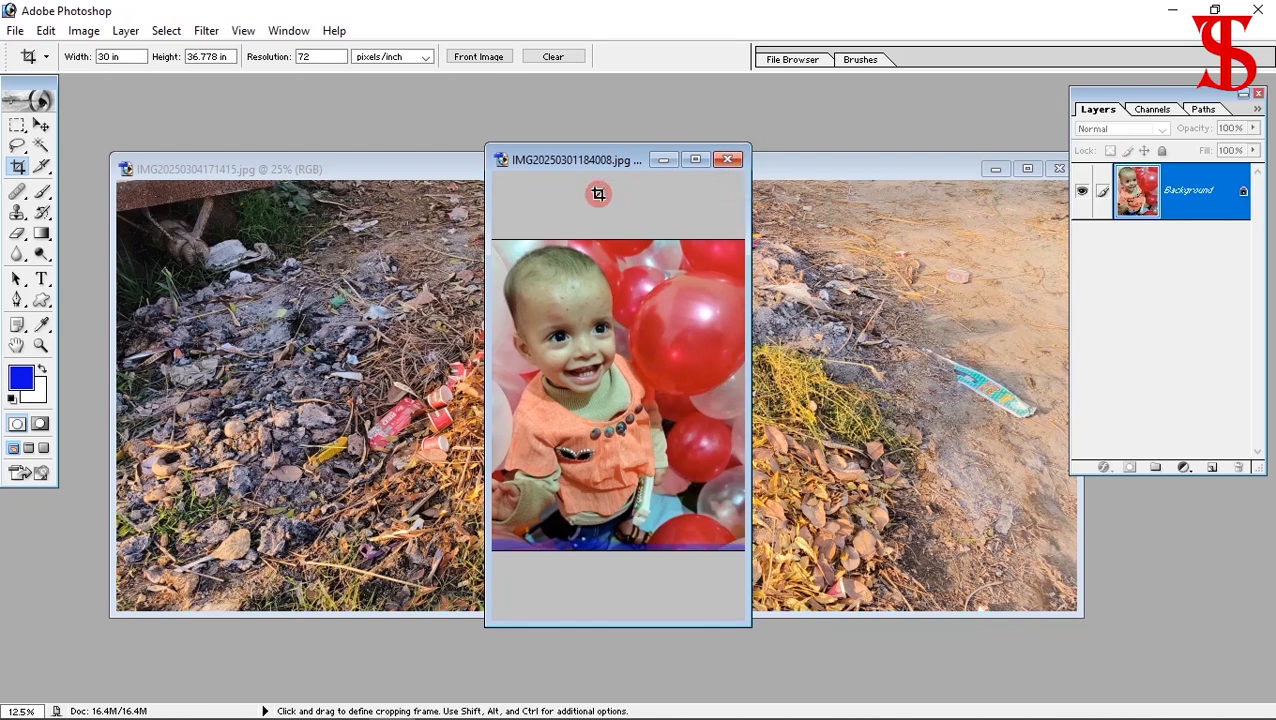
Minimize the balloon portrait and move the child-and-puppy photo's window slightly higher in the workspace
left_click(663, 160)
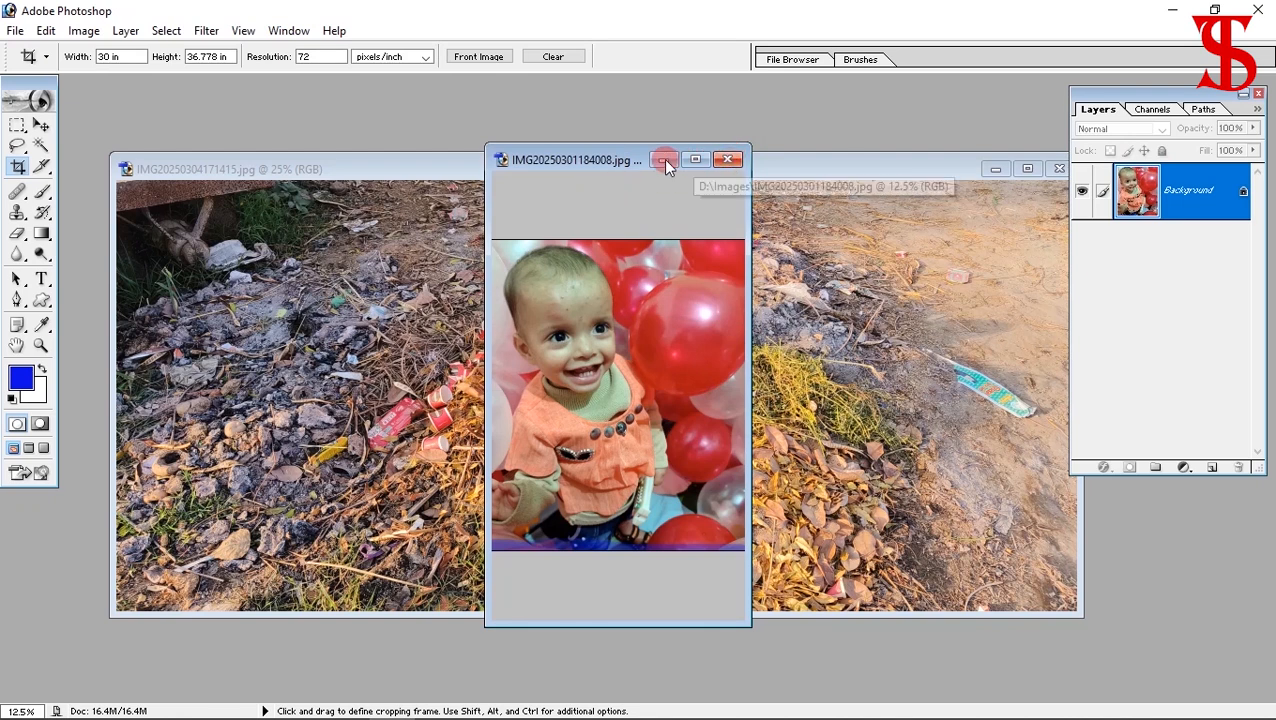
left_click_drag(661, 164, 659, 138)
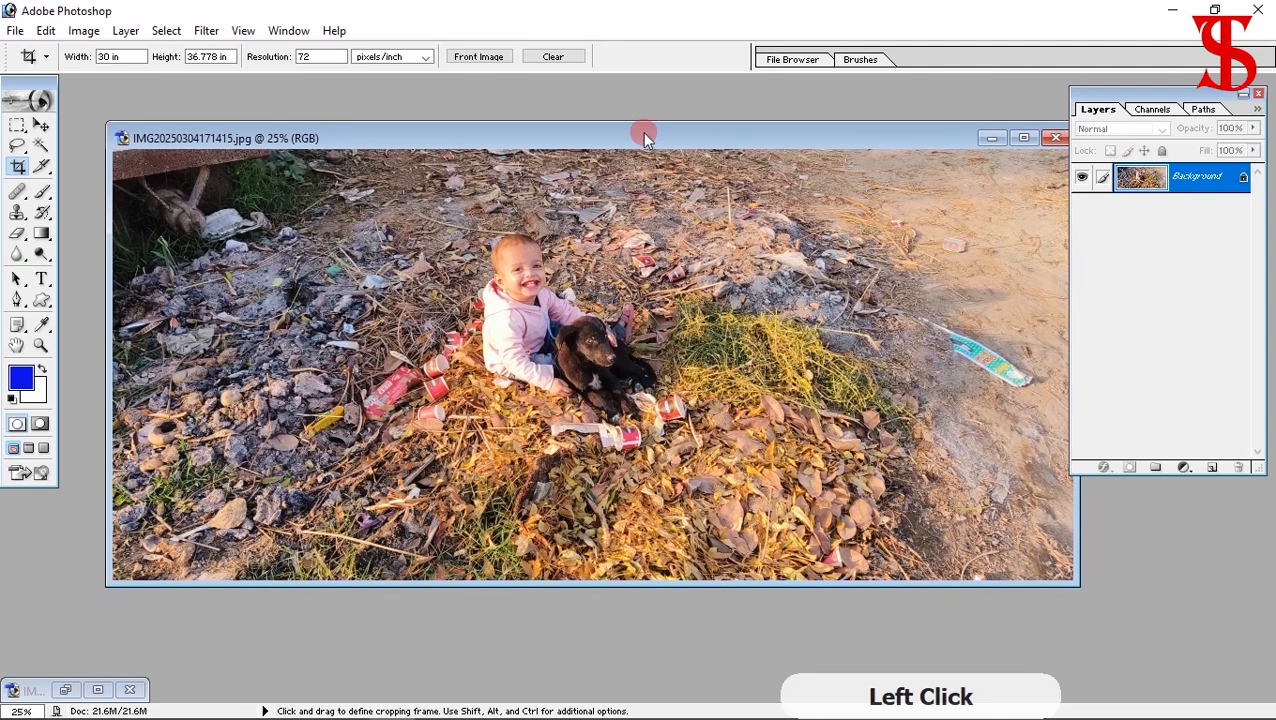
left_click(194, 58)
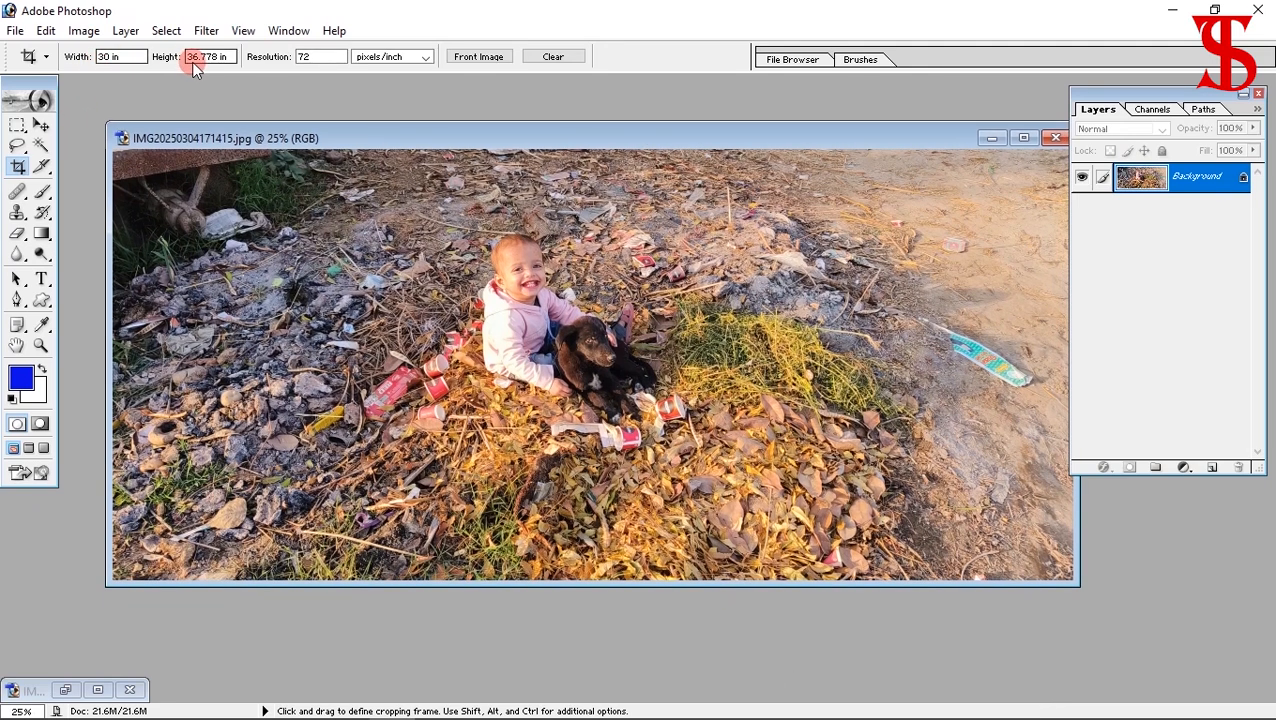
Crop the child-and-puppy photo tightly around the child and puppy using the loaded front-image size
left_click(17, 166)
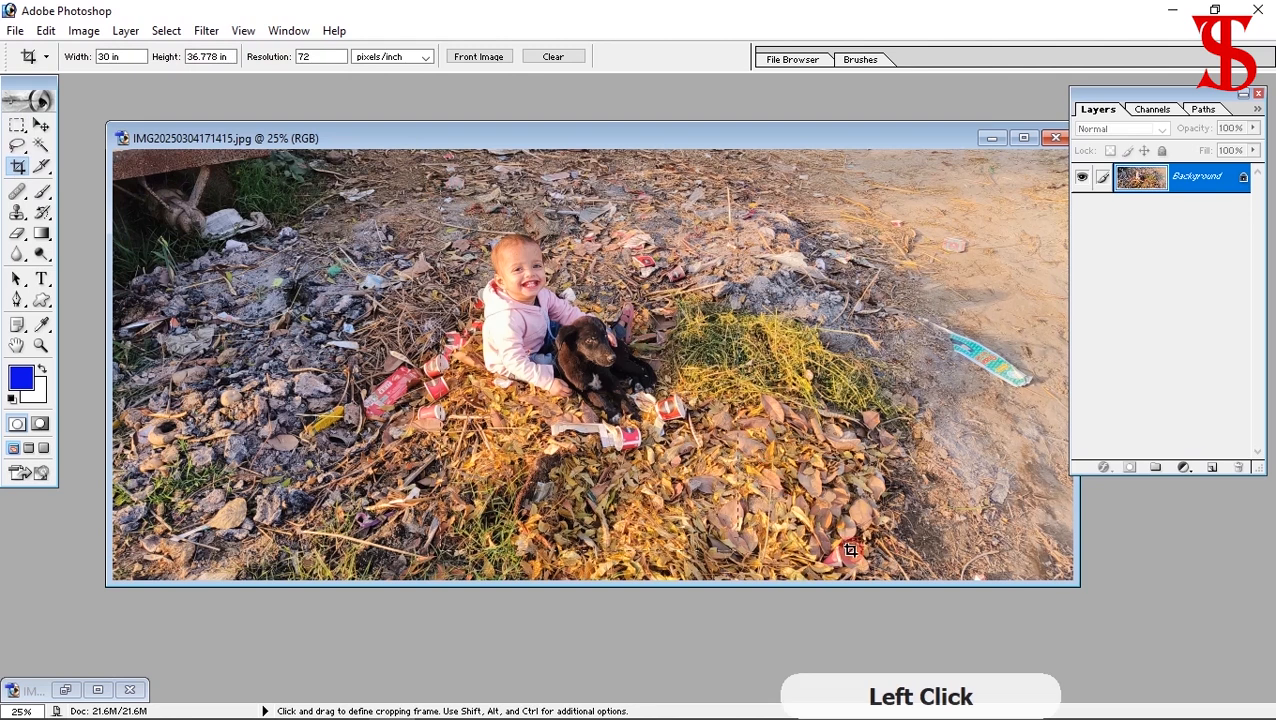
key("space")
mouse_move(856, 550)
left_mouse_down()
mouse_move(828, 526)
mouse_move(876, 563)
mouse_move(886, 595)
mouse_move(858, 563)
left_mouse_up()
key("space")
left_click_drag(746, 472, 745, 471)
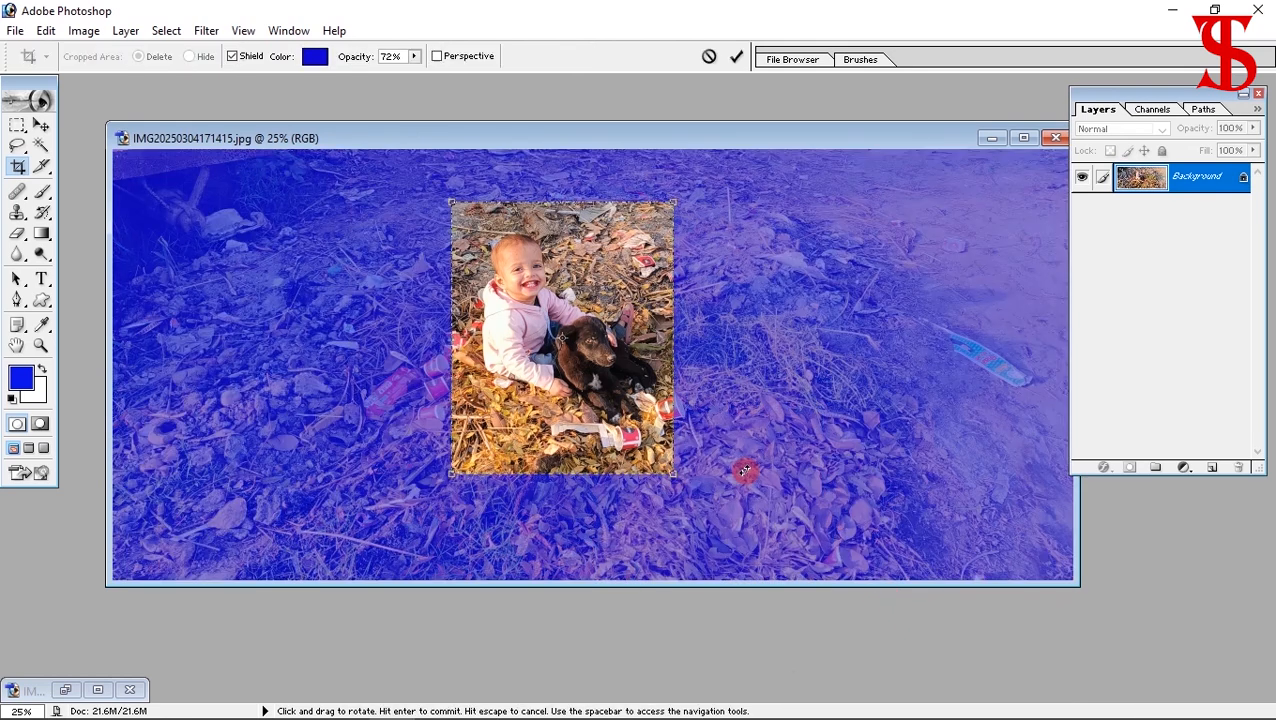
left_click(727, 58)
Center the cropped child-and-puppy photo's window and check its width, height and resolution in Image Size
left_click_drag(433, 95, 640, 108)
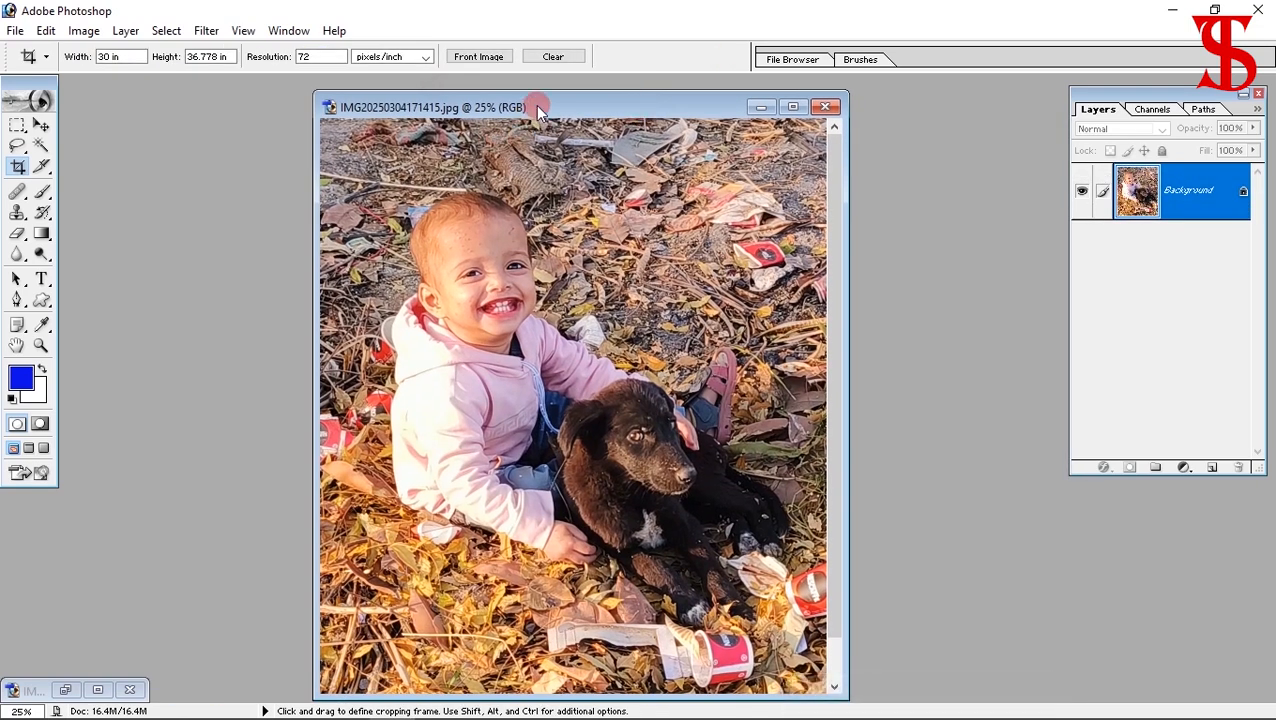
right_click(540, 105)
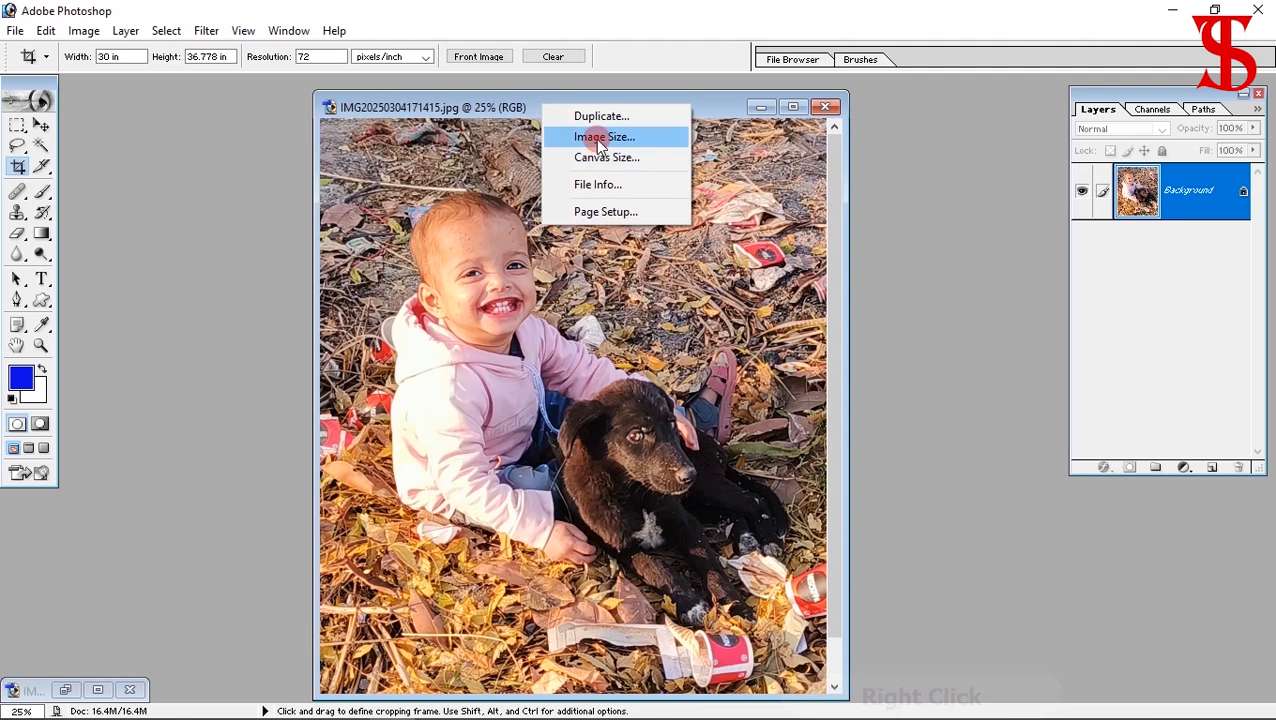
left_click(603, 137)
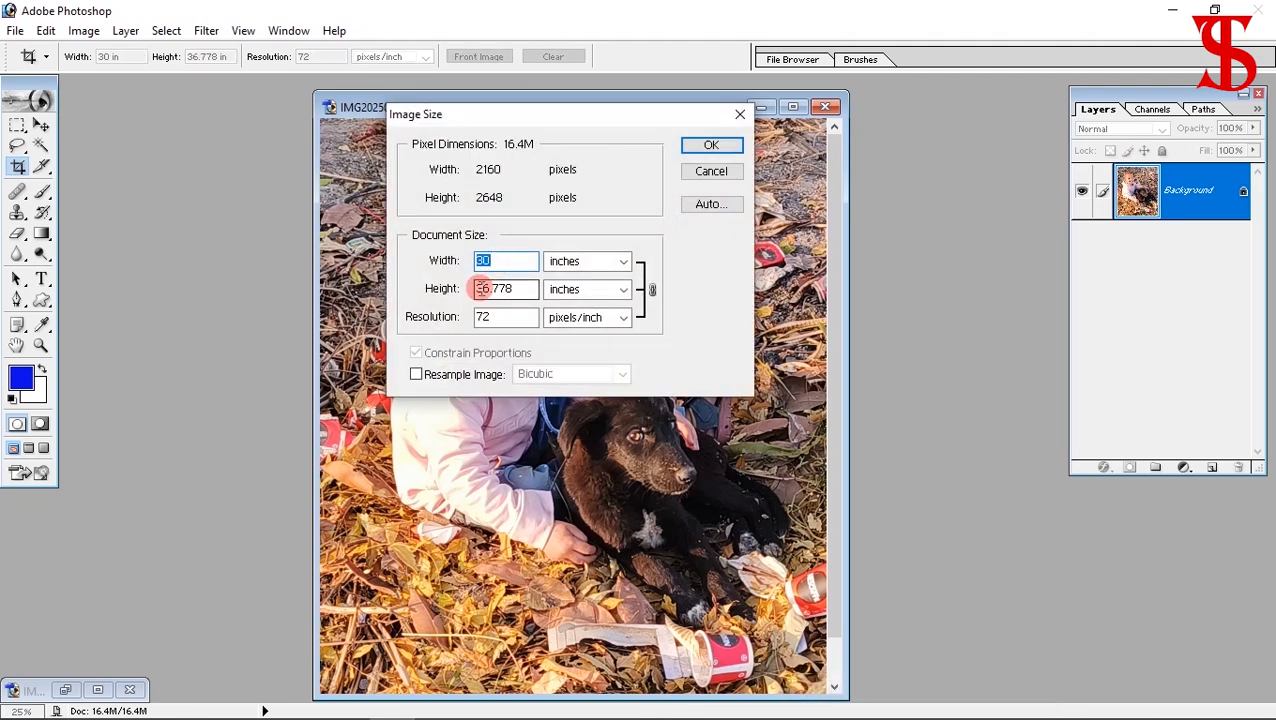
left_click(711, 145)
Bring back the minimized balloon portrait as a floating window and arrange it side by side with the cropped child-and-puppy photo
left_click_drag(680, 107, 757, 121)
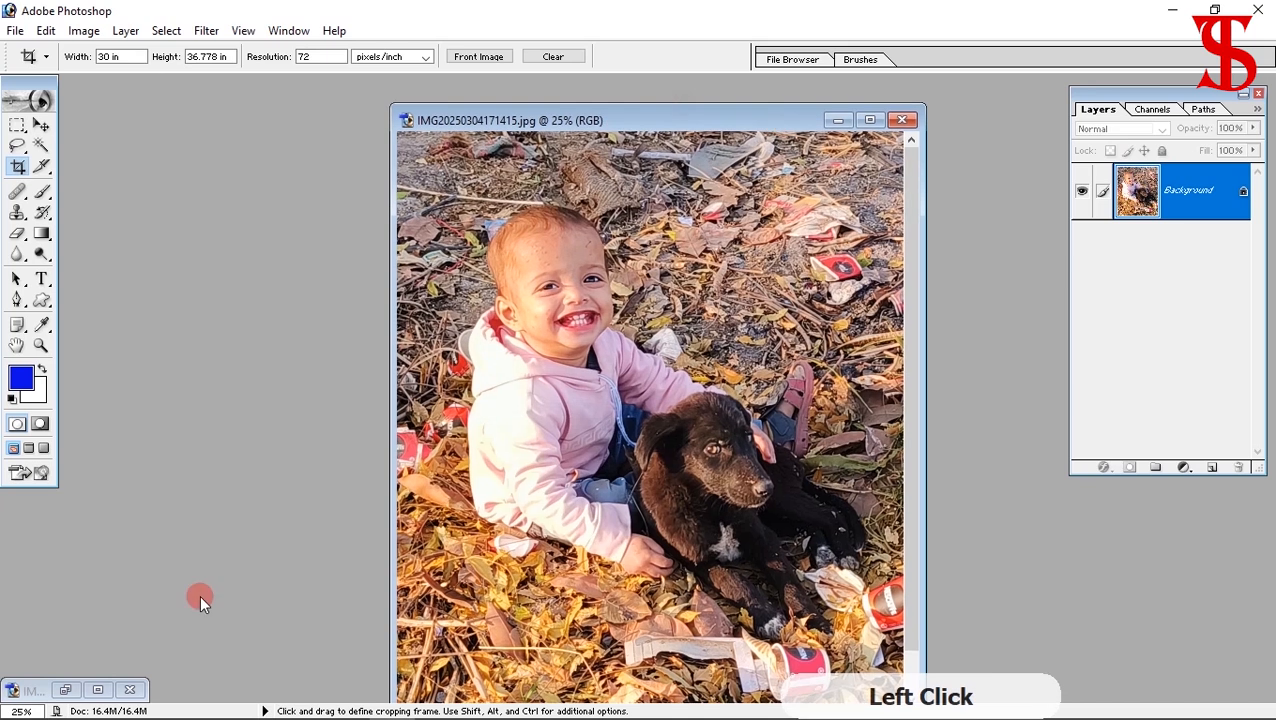
left_click(99, 690)
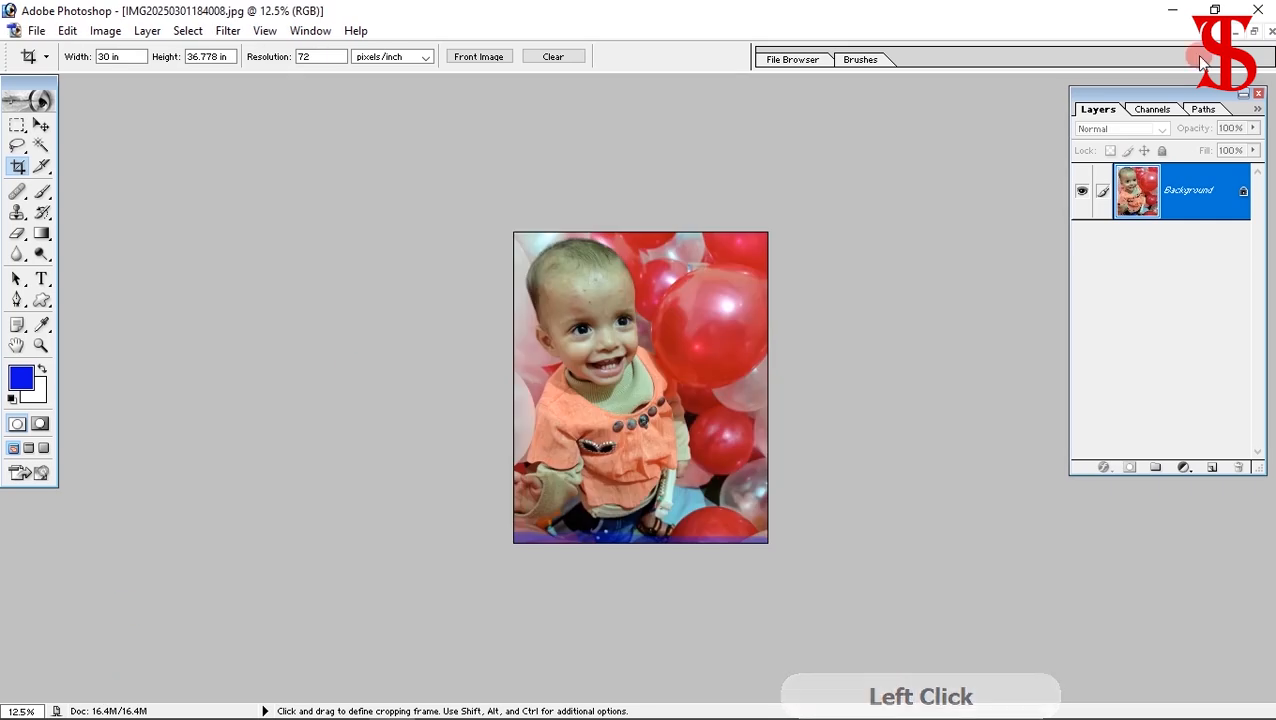
left_click(1253, 32)
left_click_drag(578, 173, 188, 156)
left_click(764, 121)
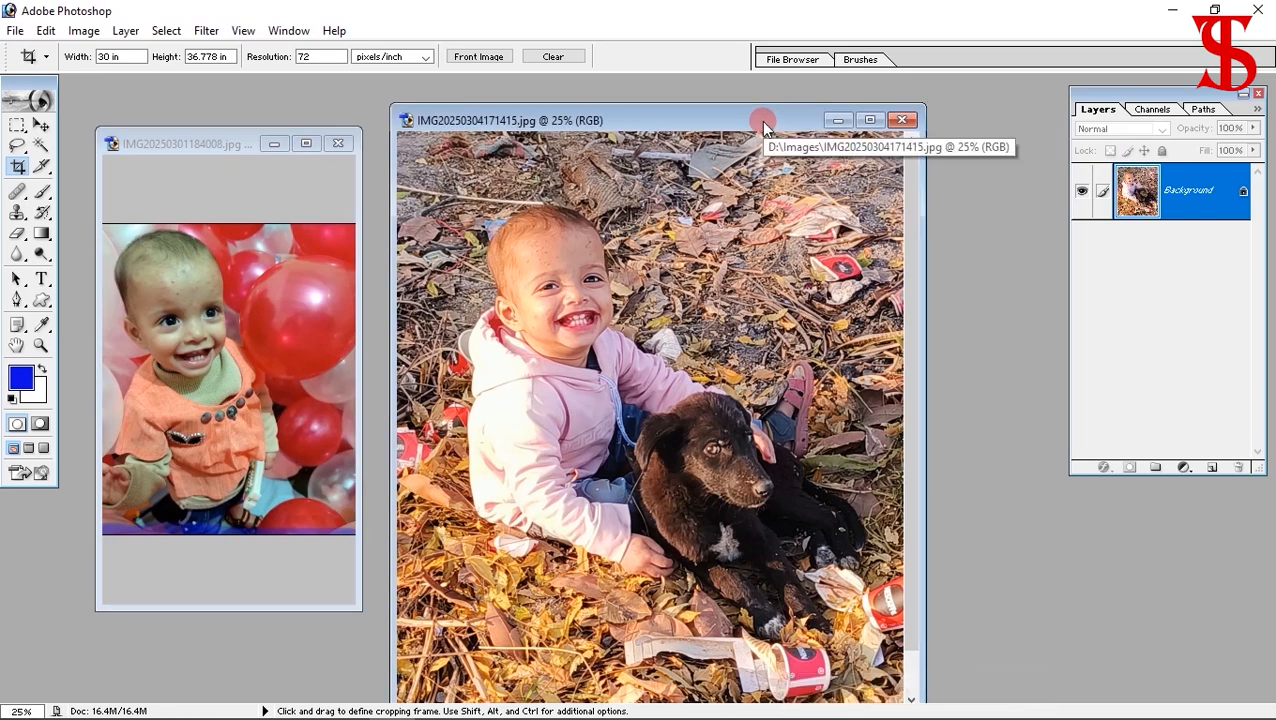
left_click_drag(761, 121, 809, 103)
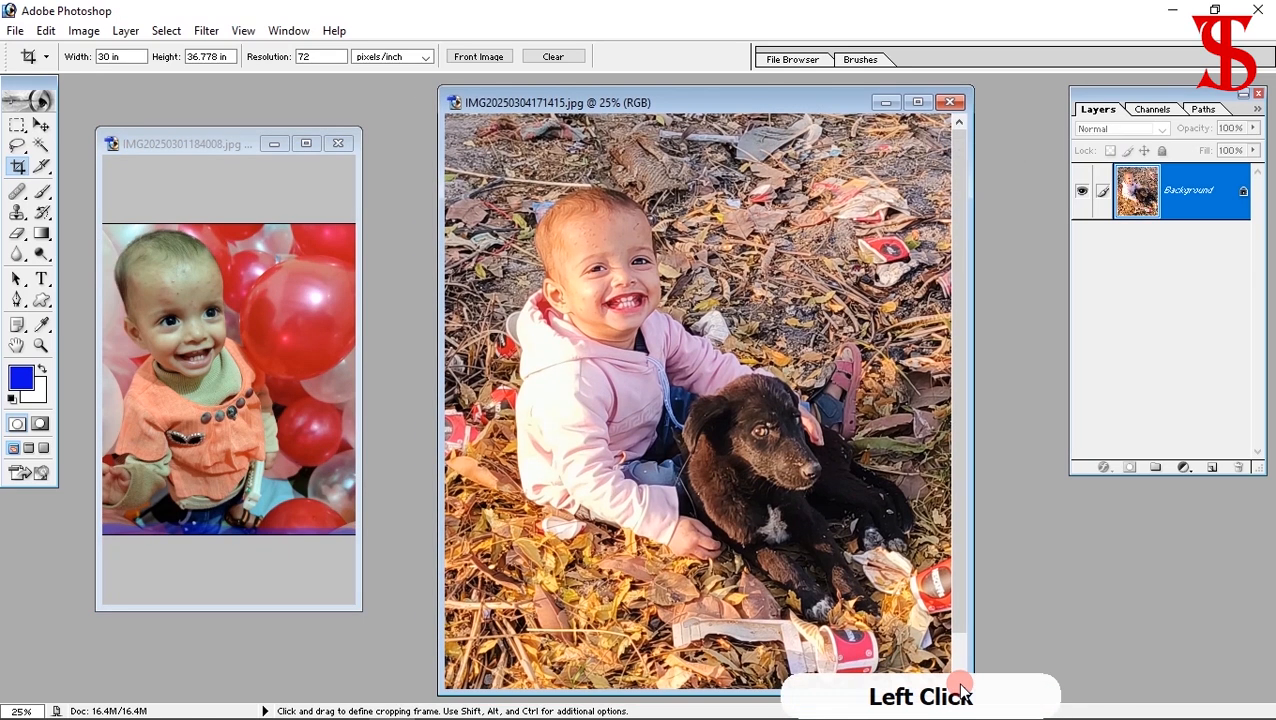
Zoom the child-and-puppy photo out to 12.94%, shrink its window around the image and place it beside the balloon portrait
key("alt")
scroll(666, 511, "down", 3)
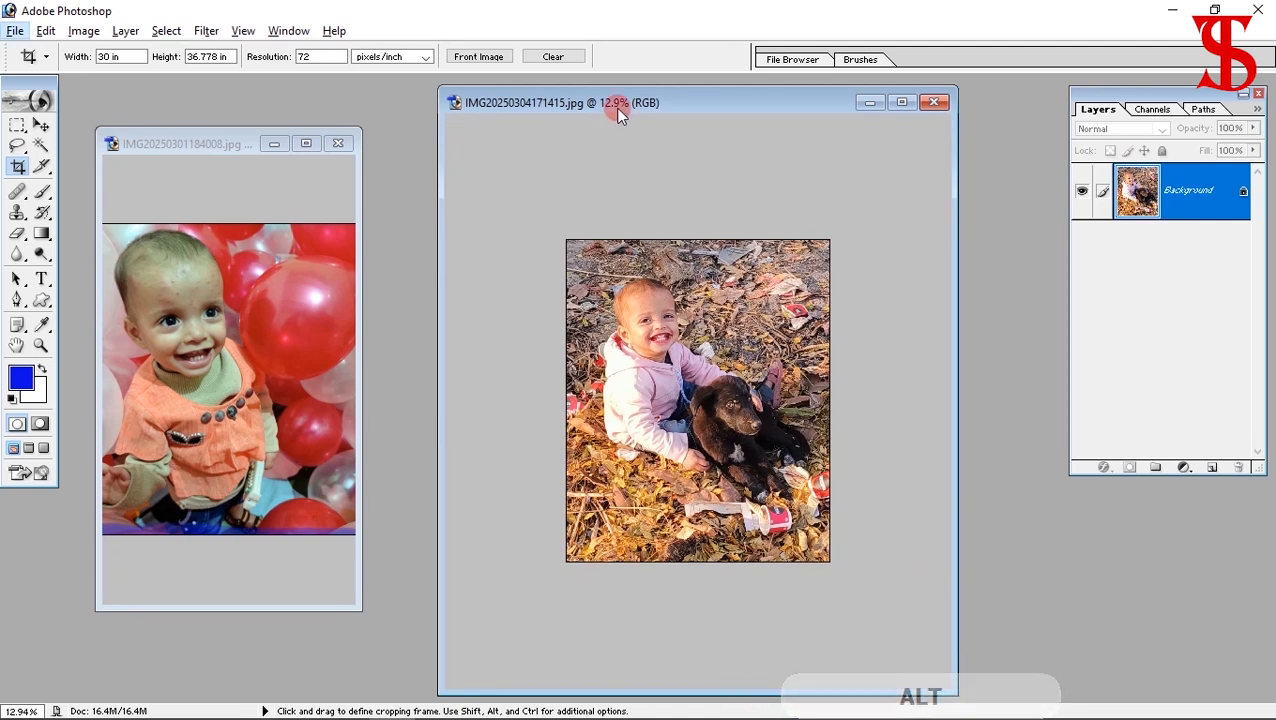
left_click_drag(610, 102, 451, 77)
left_click_drag(800, 677, 525, 443)
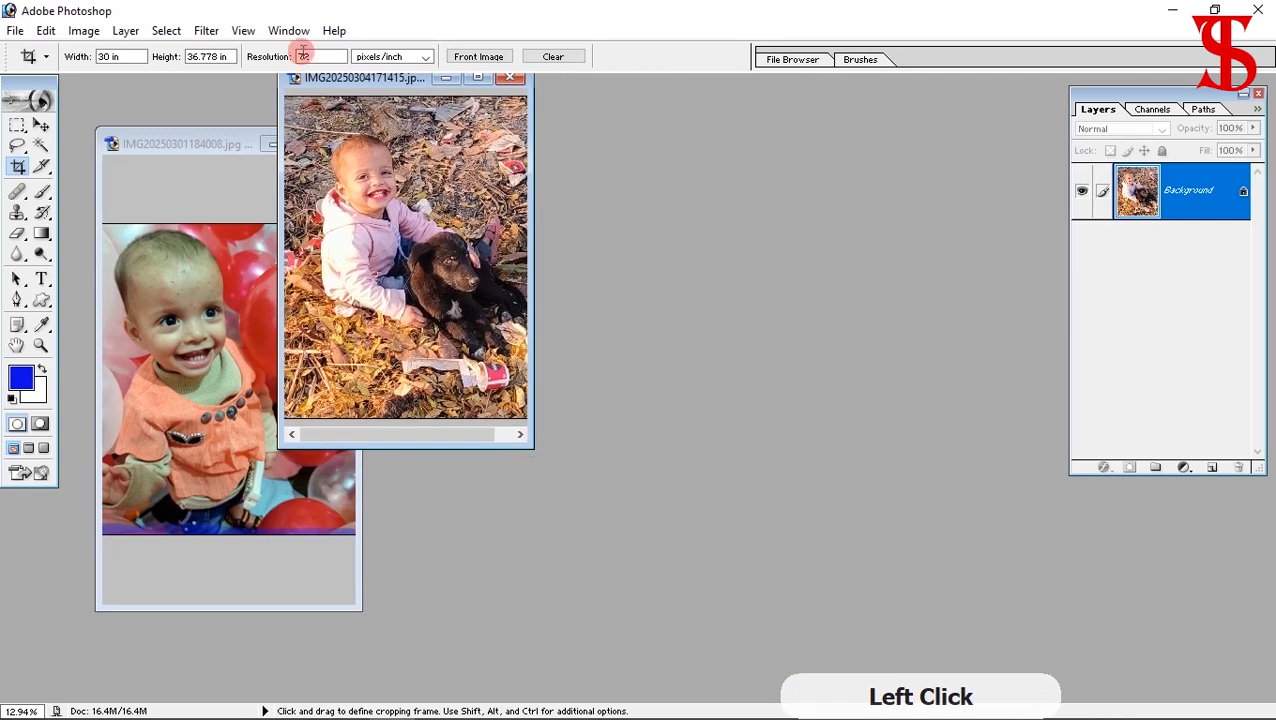
left_click_drag(370, 80, 622, 214)
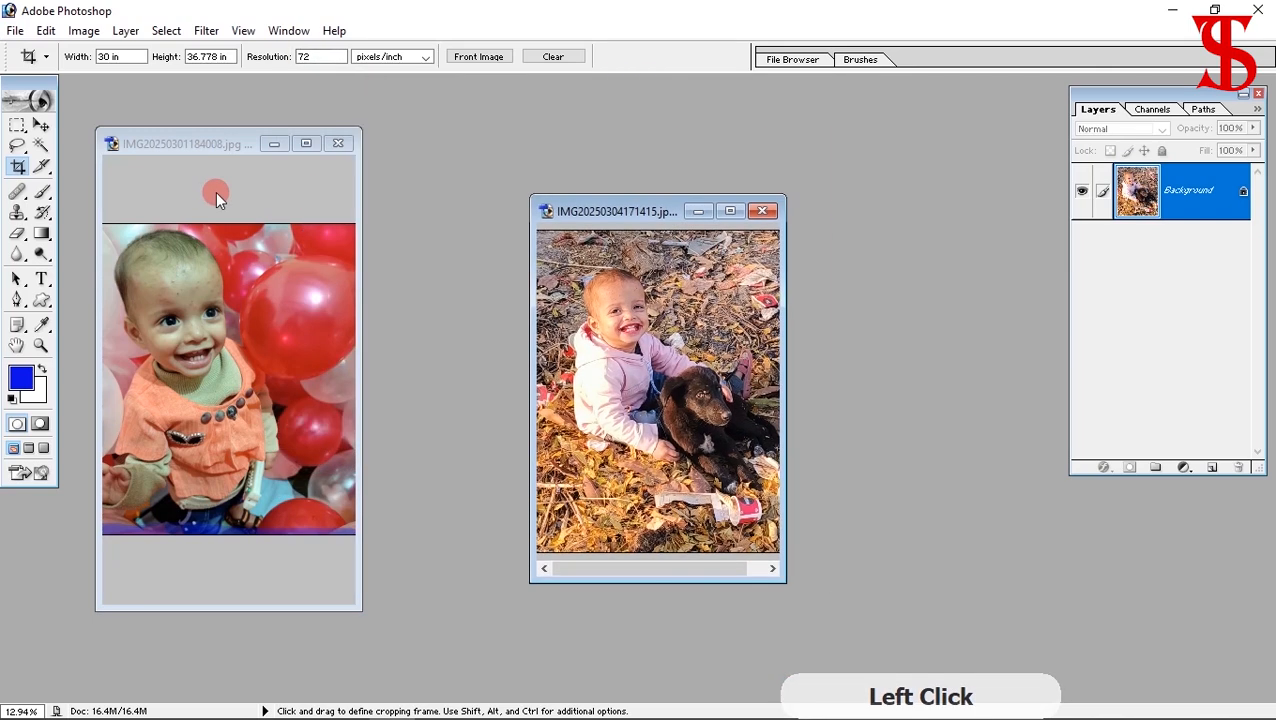
Shrink the balloon portrait's window to fit its image and move it right beside the child-and-puppy photo
left_click(194, 137)
left_click_drag(362, 606, 375, 477)
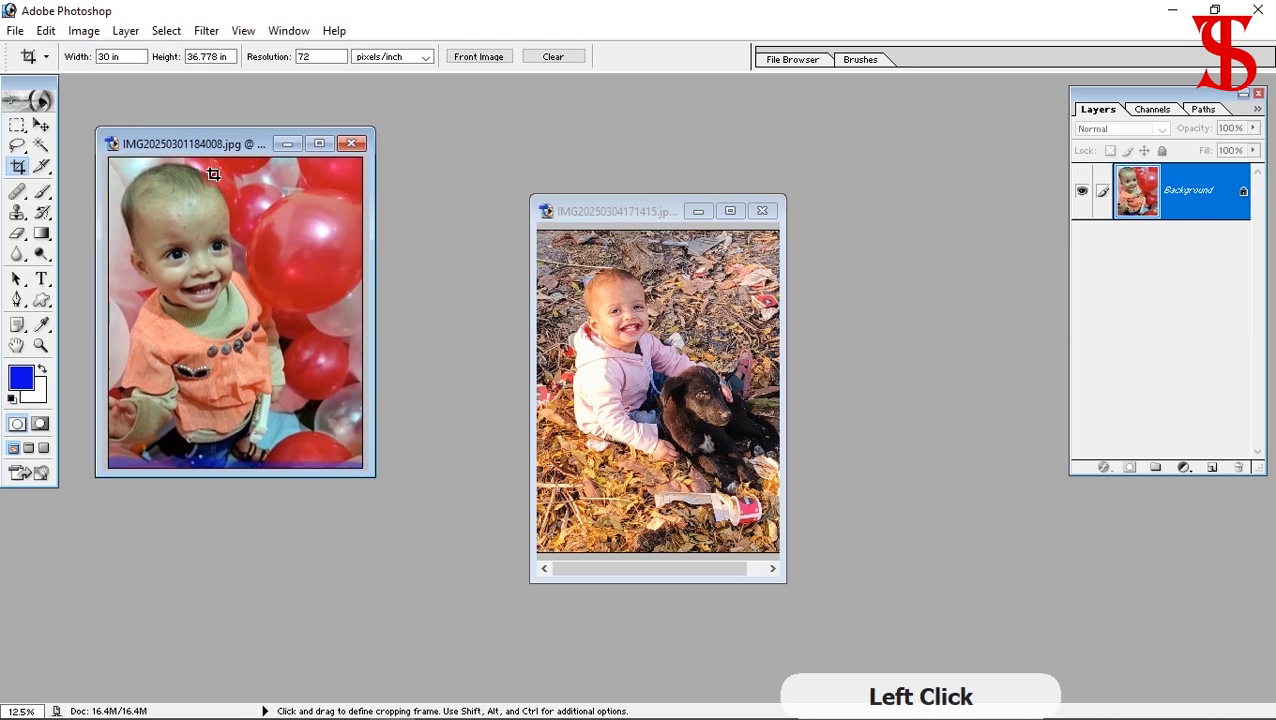
left_click_drag(210, 144, 335, 215)
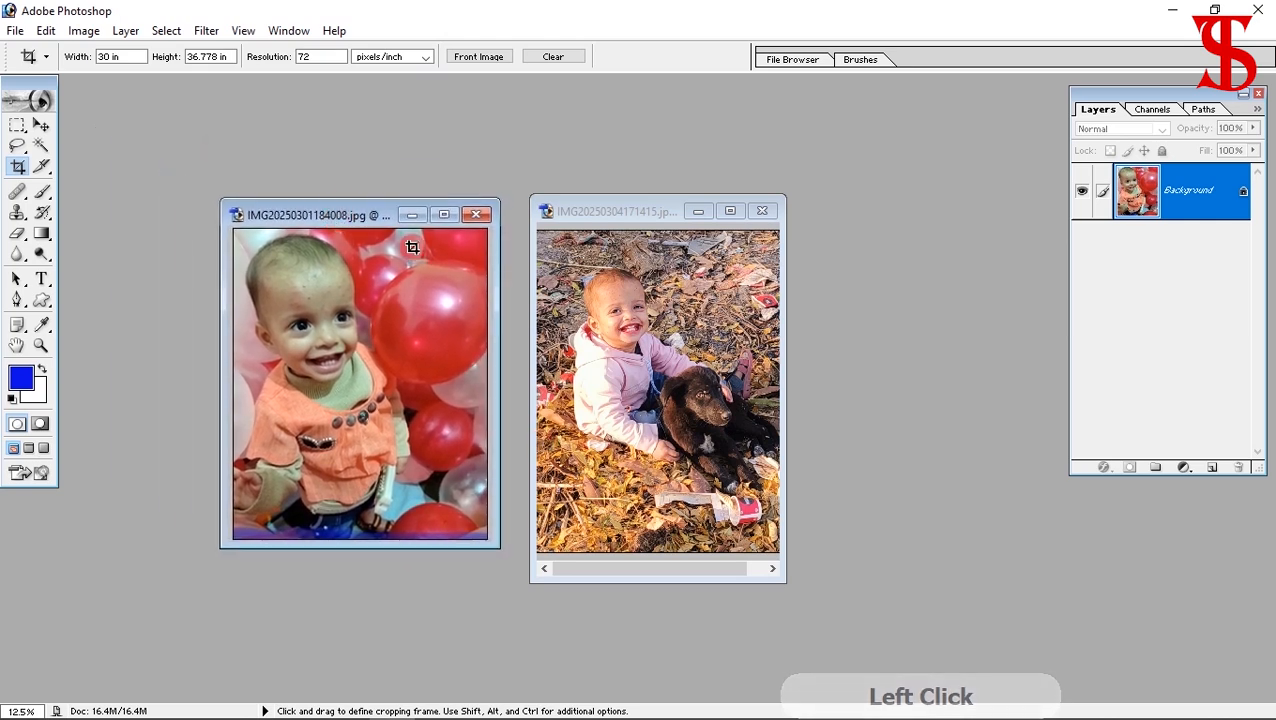
Compare the width, height and resolution of the balloon portrait and the child-and-puppy photo in Image Size
right_click(339, 212)
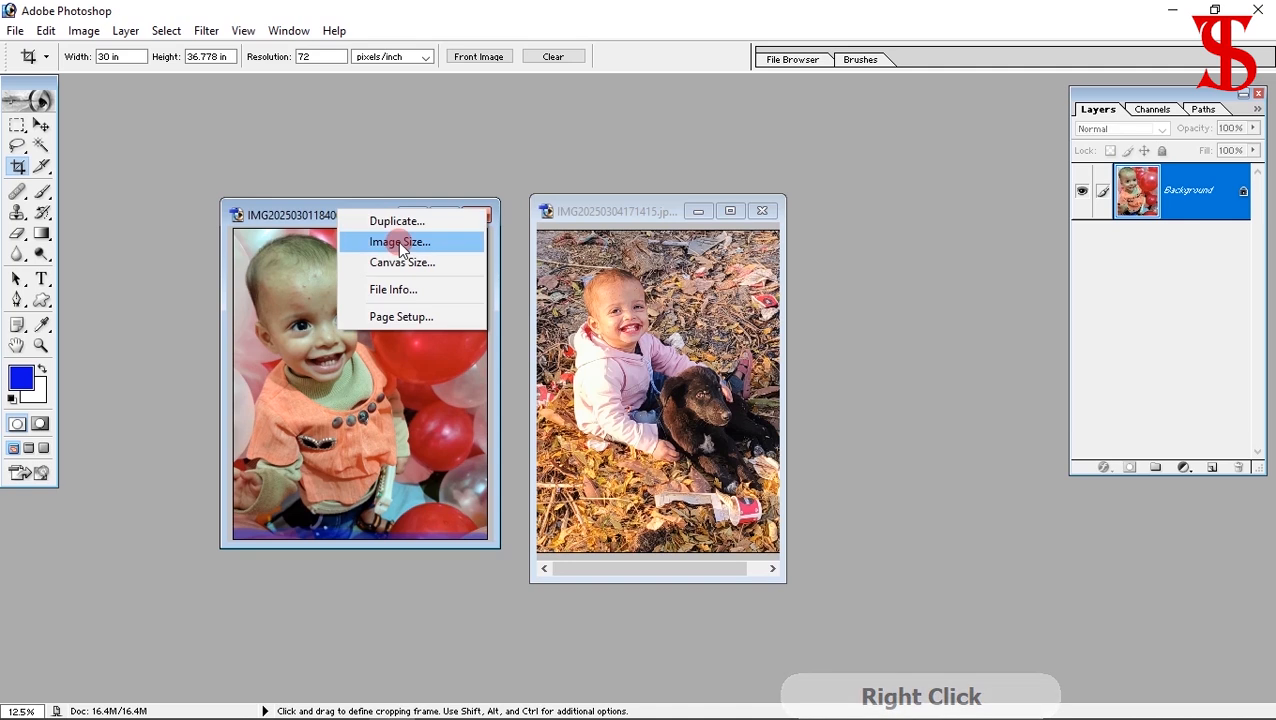
left_click(399, 242)
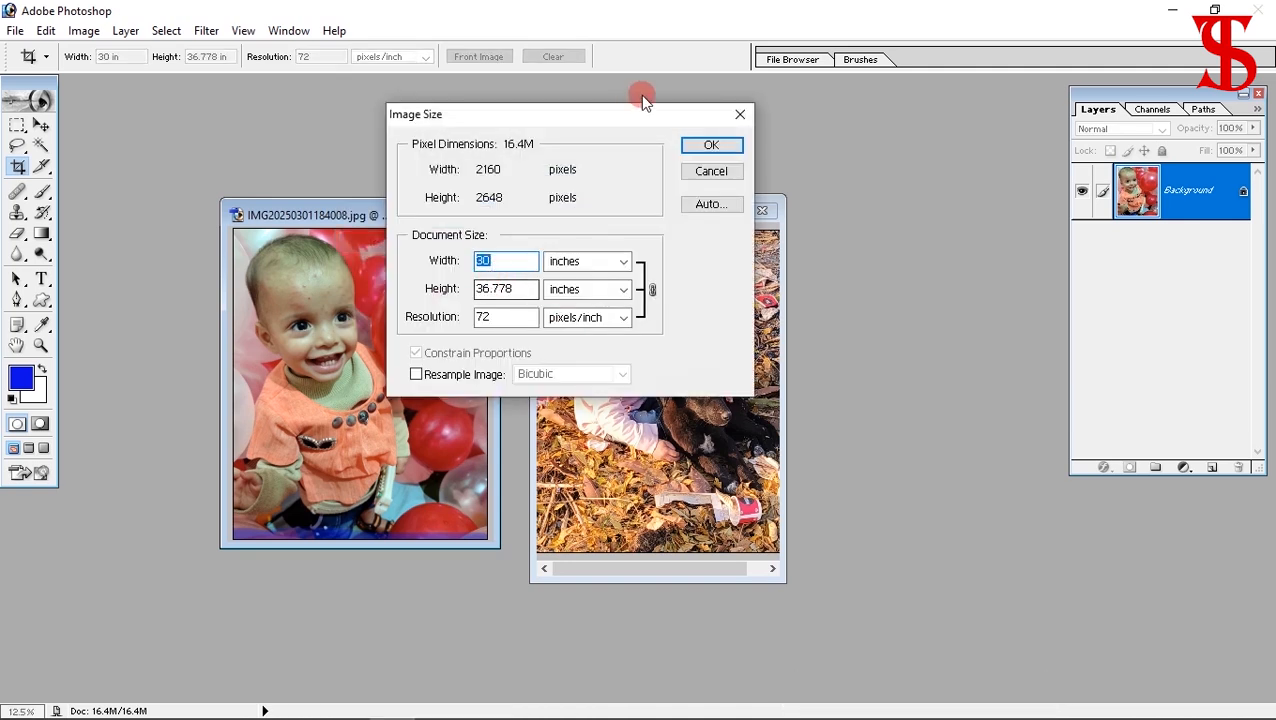
left_click(711, 143)
right_click(617, 208)
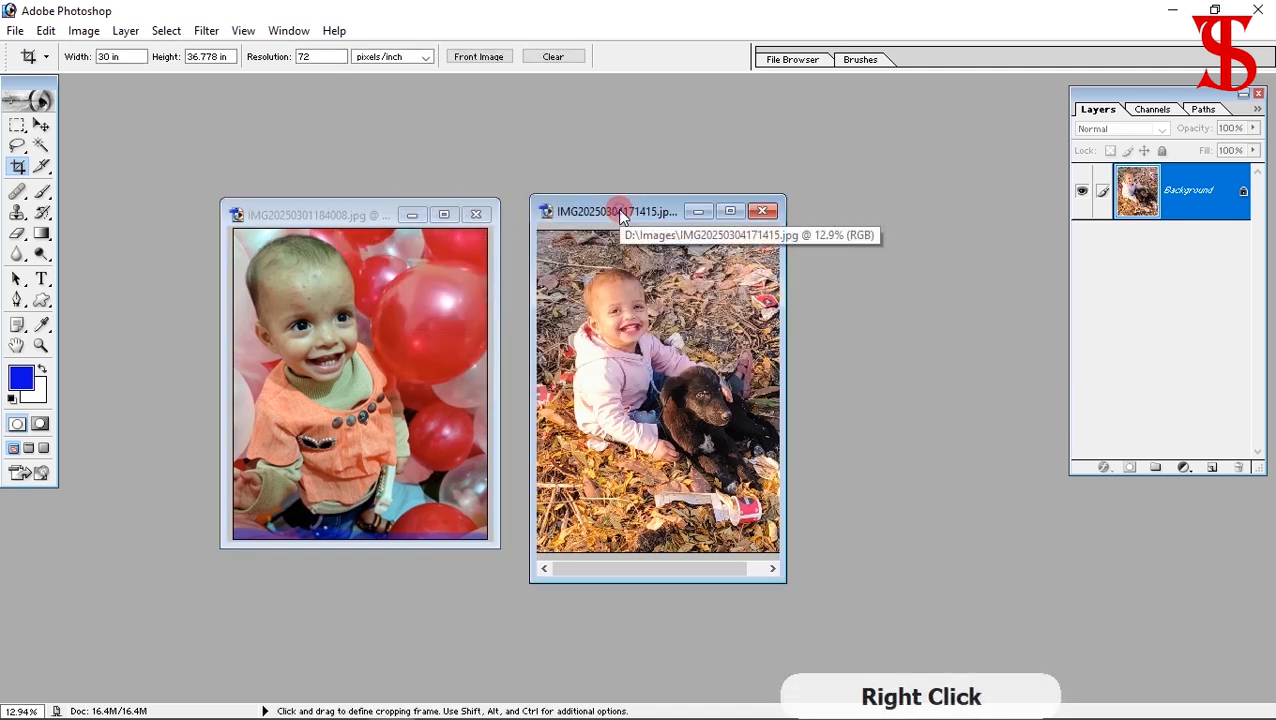
left_click(678, 245)
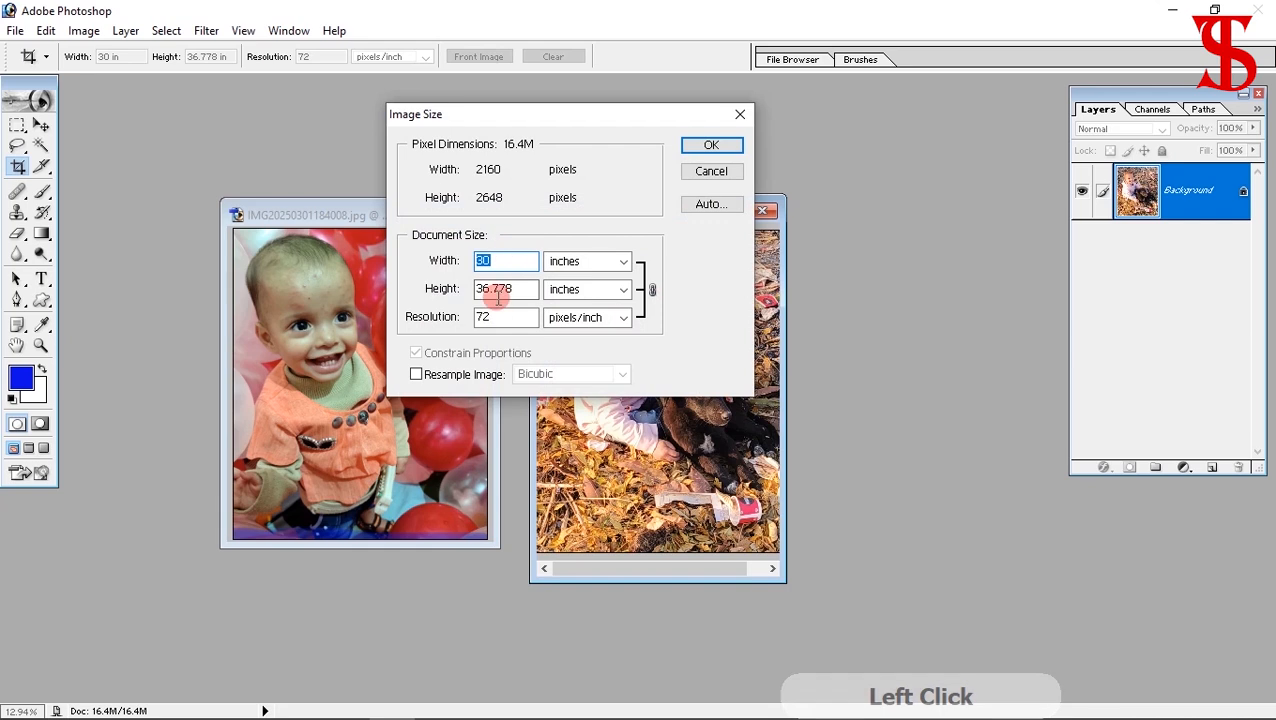
left_click(716, 146)
Load the child-and-puppy photo's size with Front Image, and close both photos without saving changes
left_click(480, 57)
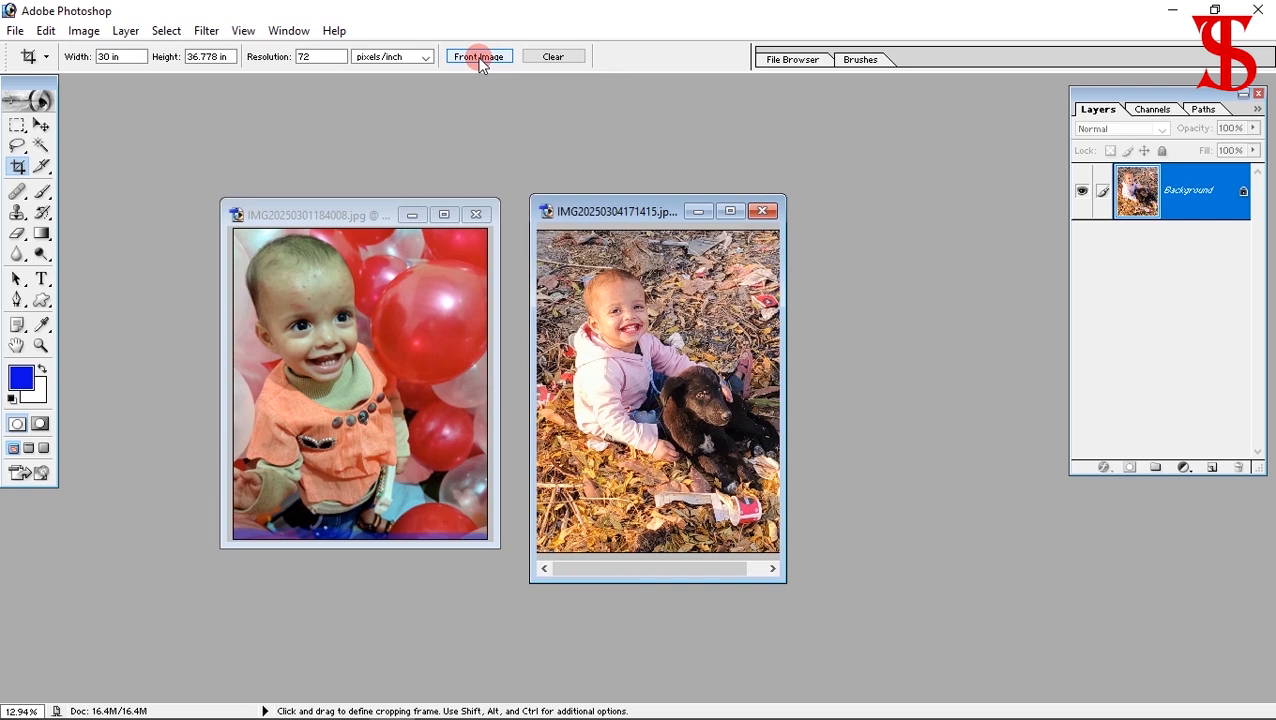
left_click(479, 57)
left_click(762, 211)
left_click(652, 293)
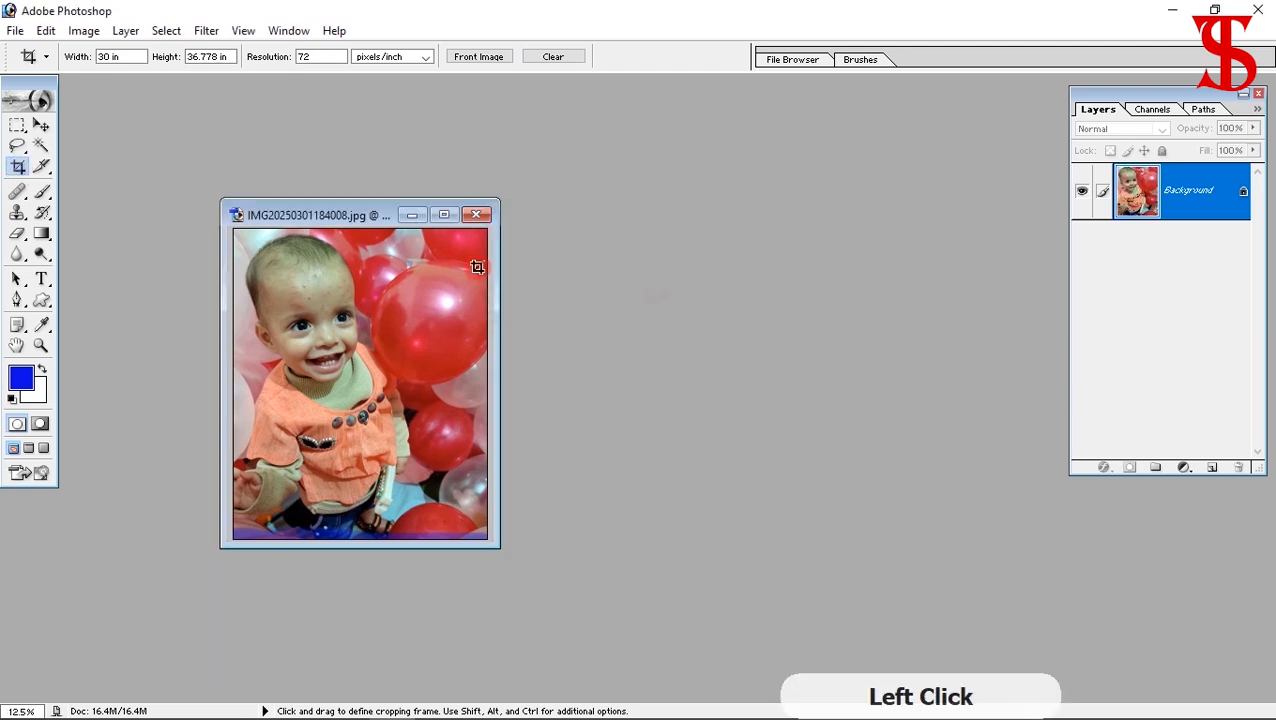
left_click(476, 214)
left_click(642, 296)
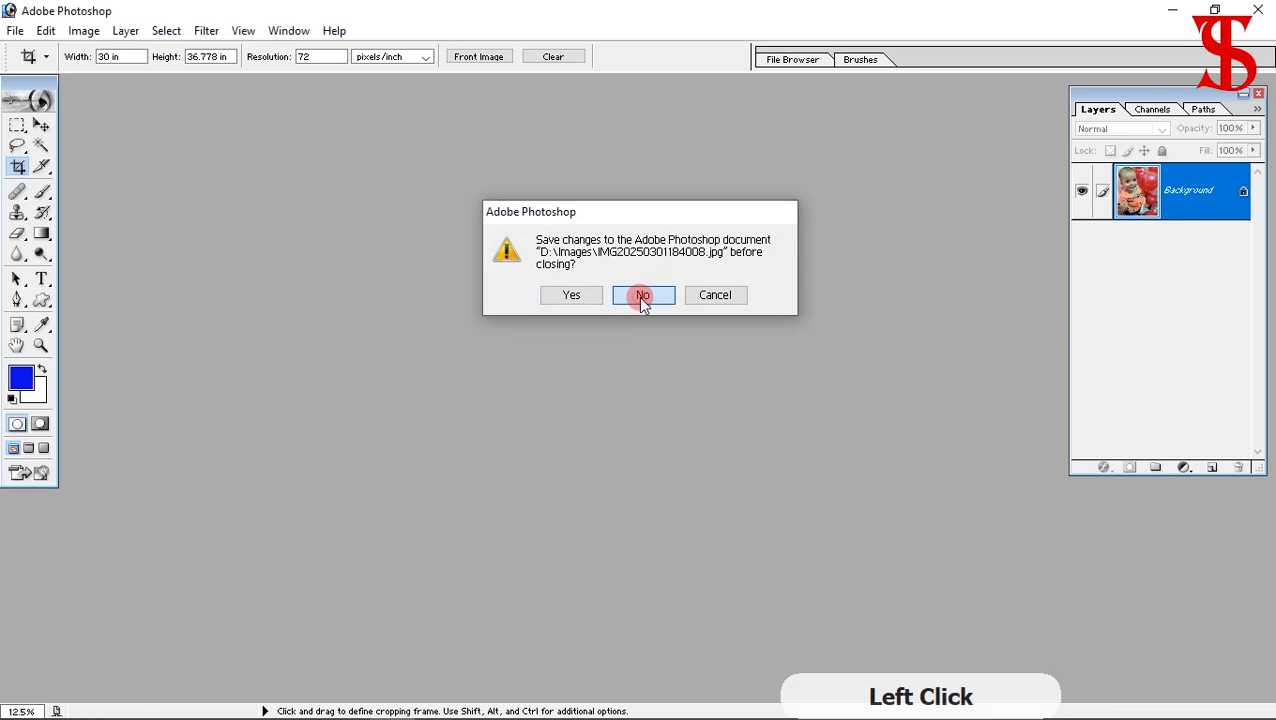
Reopen the original child-and-puppy photo IMG20250304171415.jpg from the Images folder
double_click(555, 361)
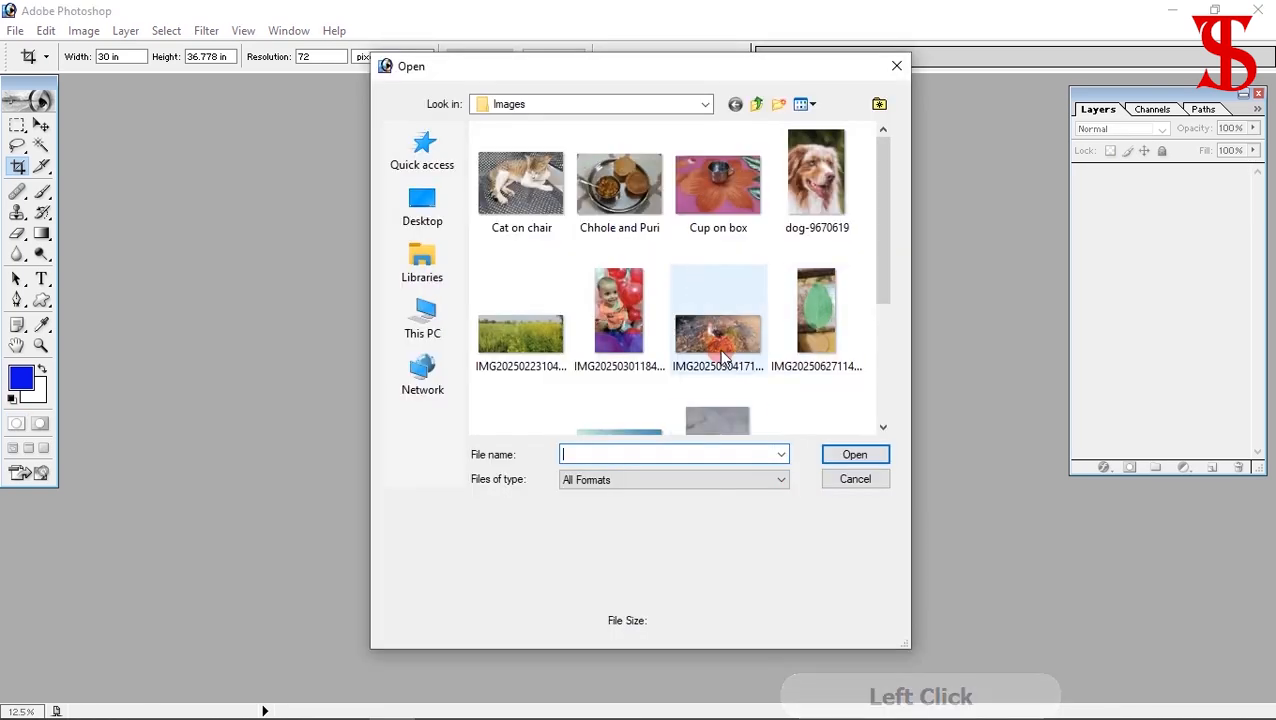
left_click(718, 335)
left_click(852, 454)
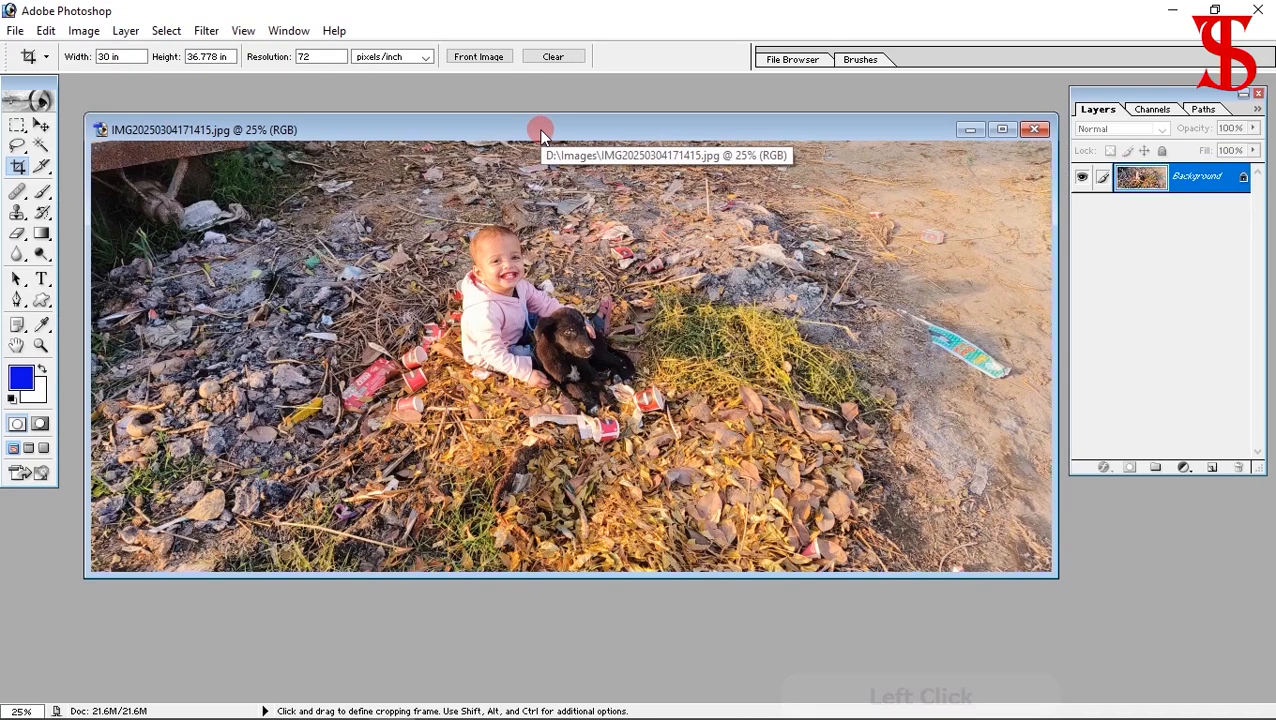
Clear the Crop tool's stored width, height and resolution, and draw a free crop frame around the child and puppy
left_click(18, 166)
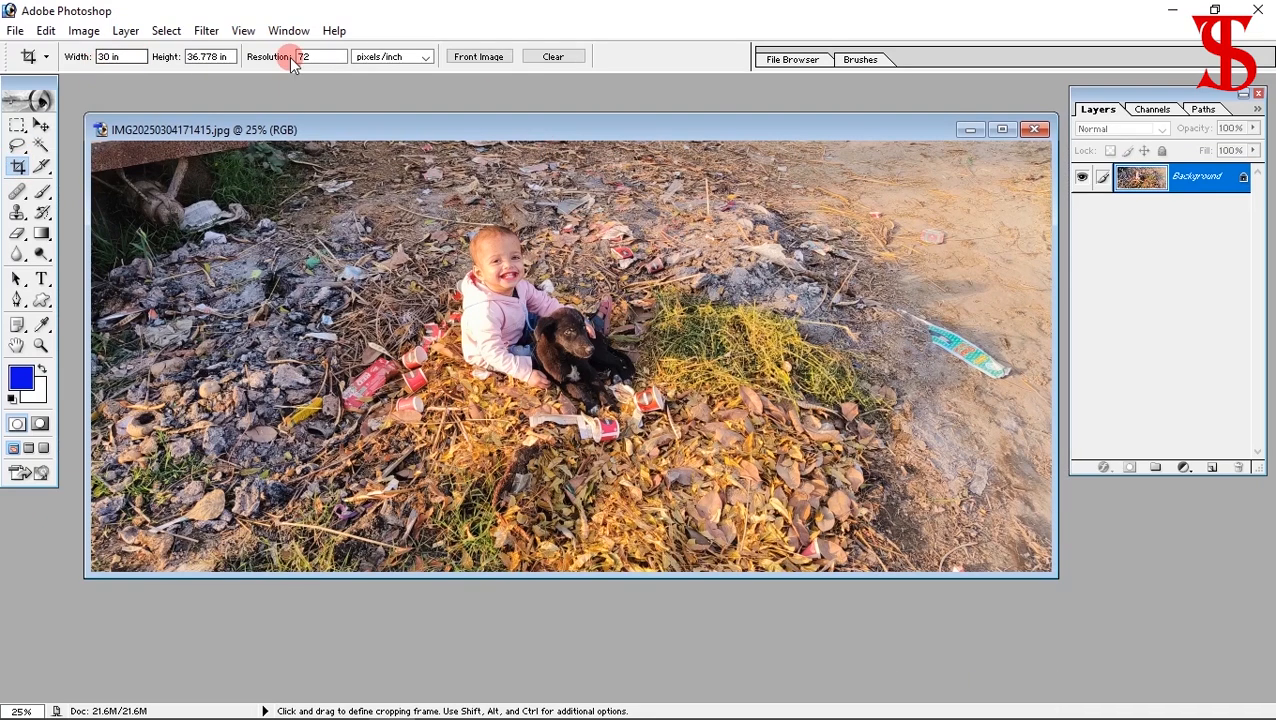
left_click(567, 57)
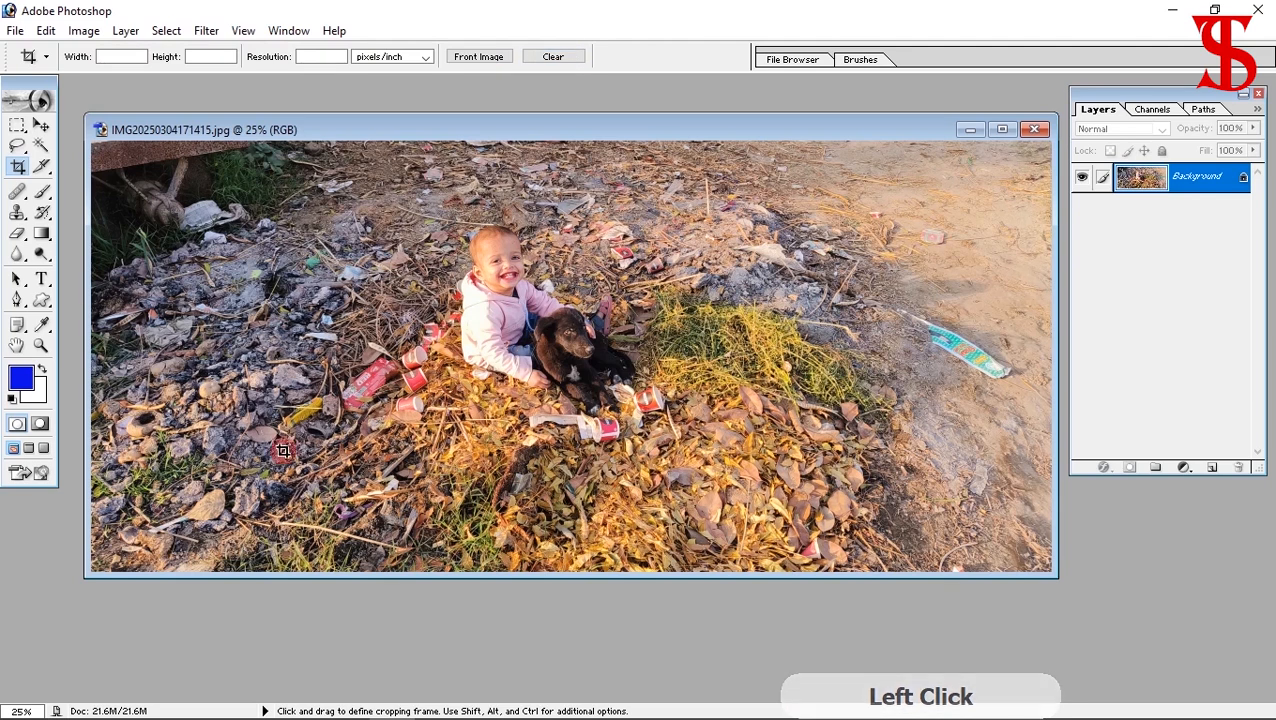
left_click(369, 60)
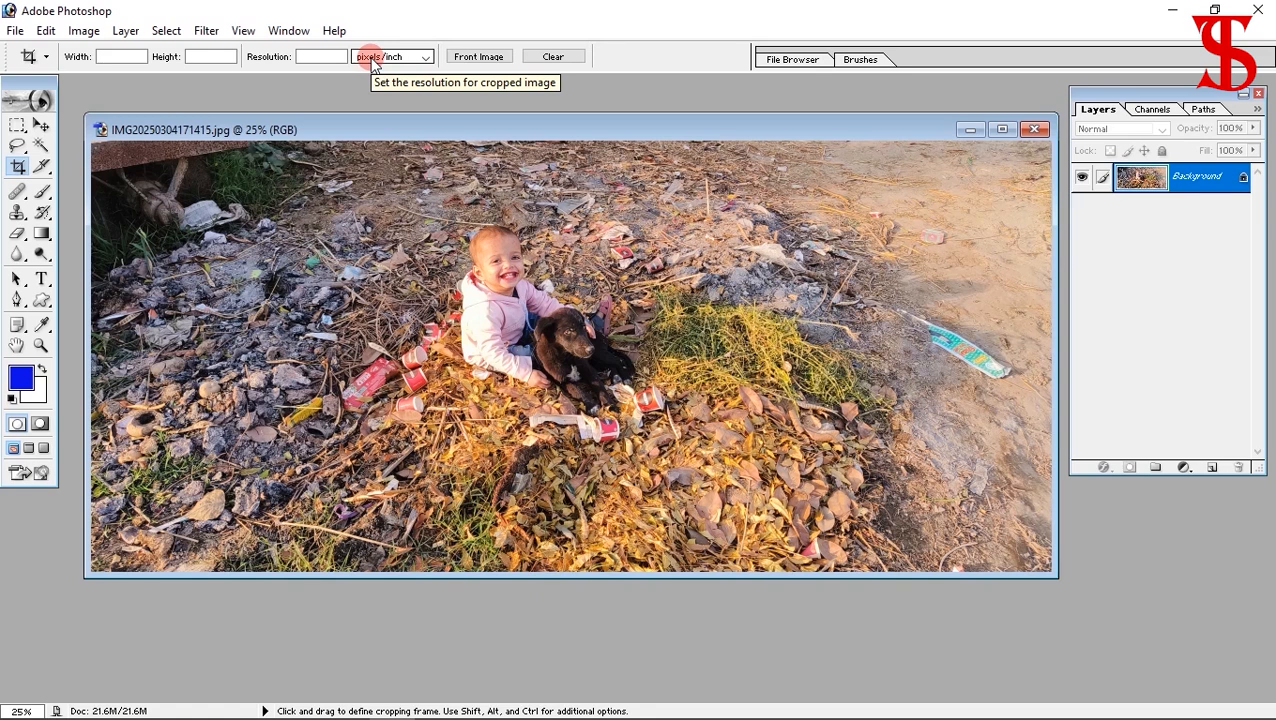
left_click(373, 60)
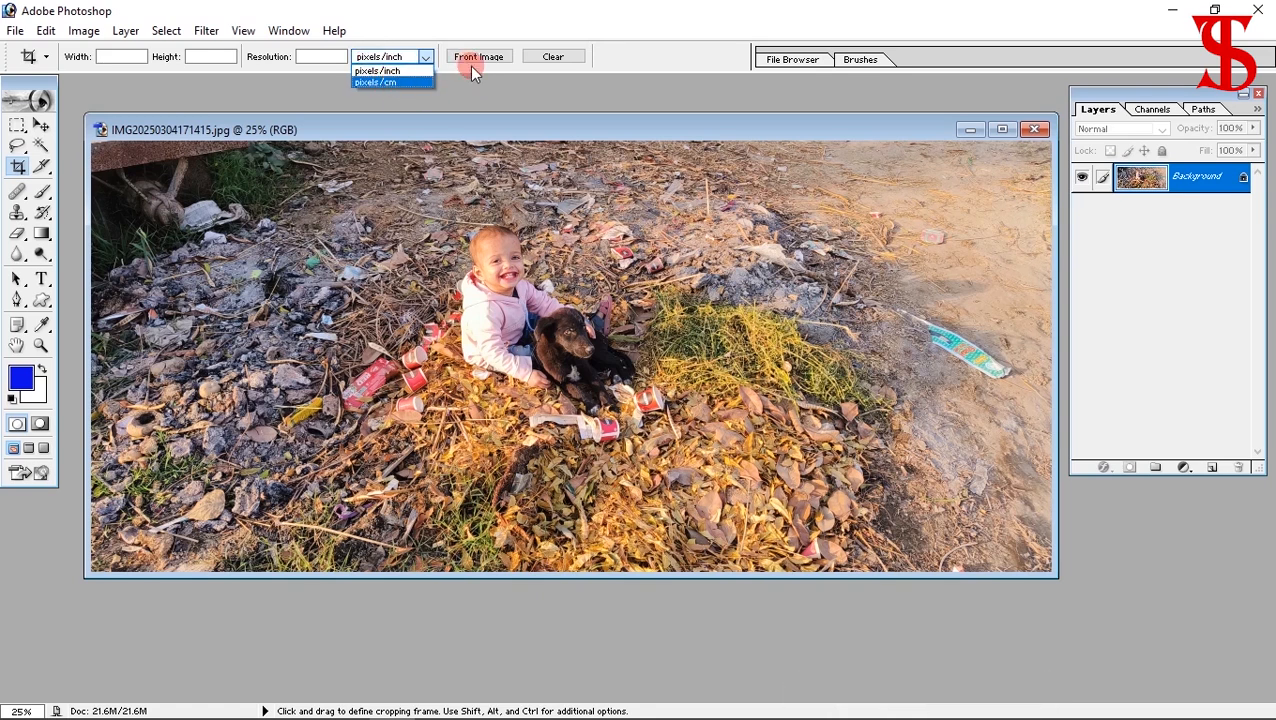
left_click(344, 196)
left_click_drag(337, 183, 797, 532)
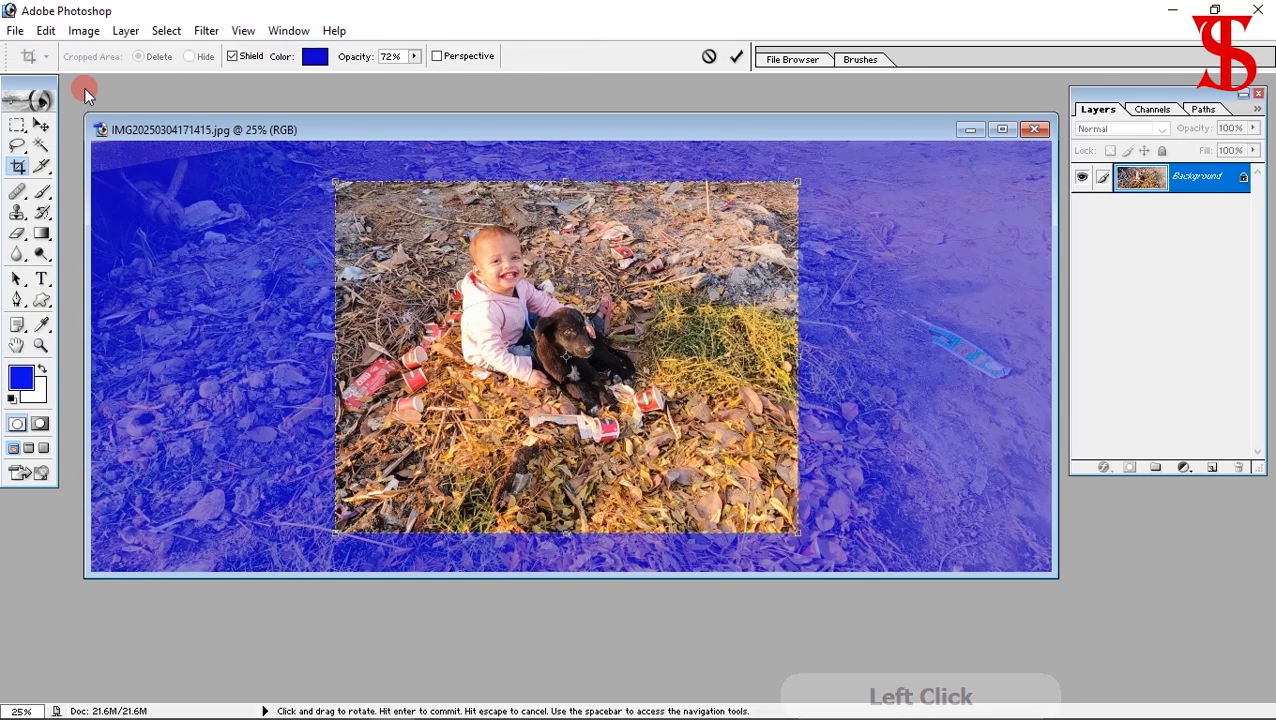